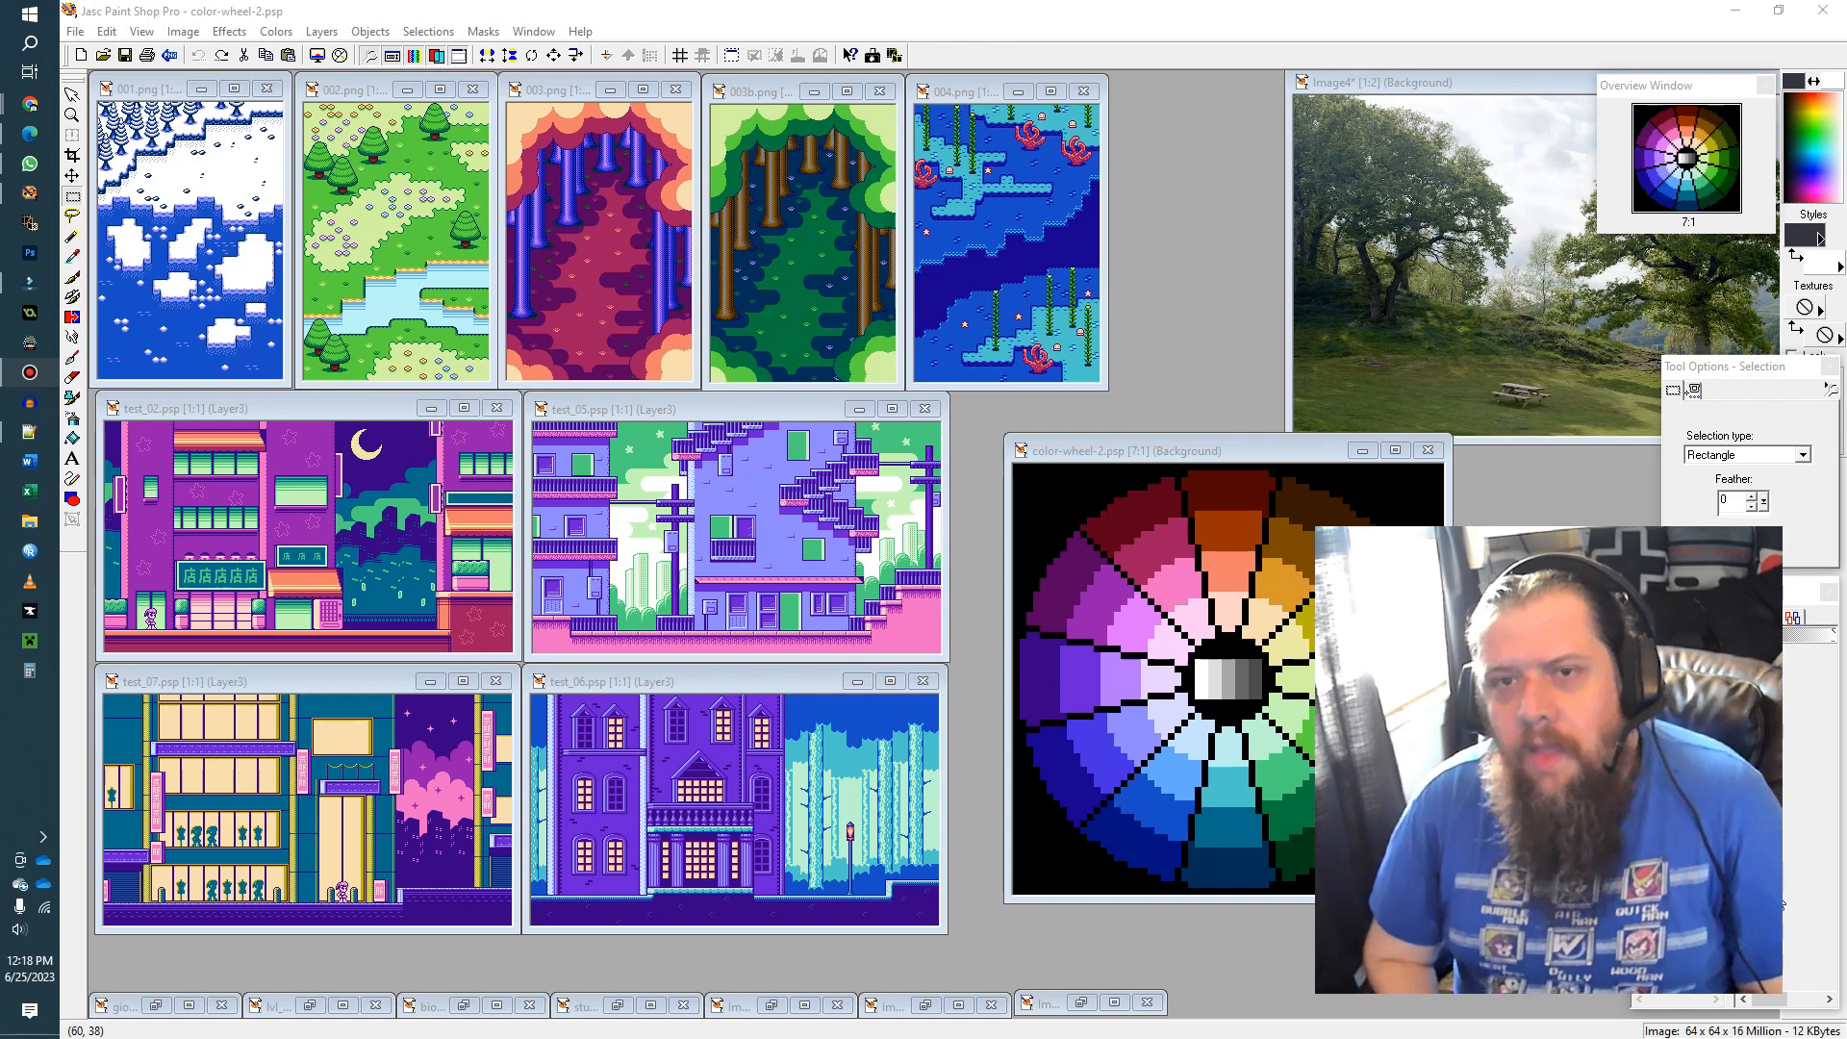
Step: Restore the NES color palette image to look over its numbered color grid, and minimize it again
{"action": "left_click", "coordinate": [772, 1005]}
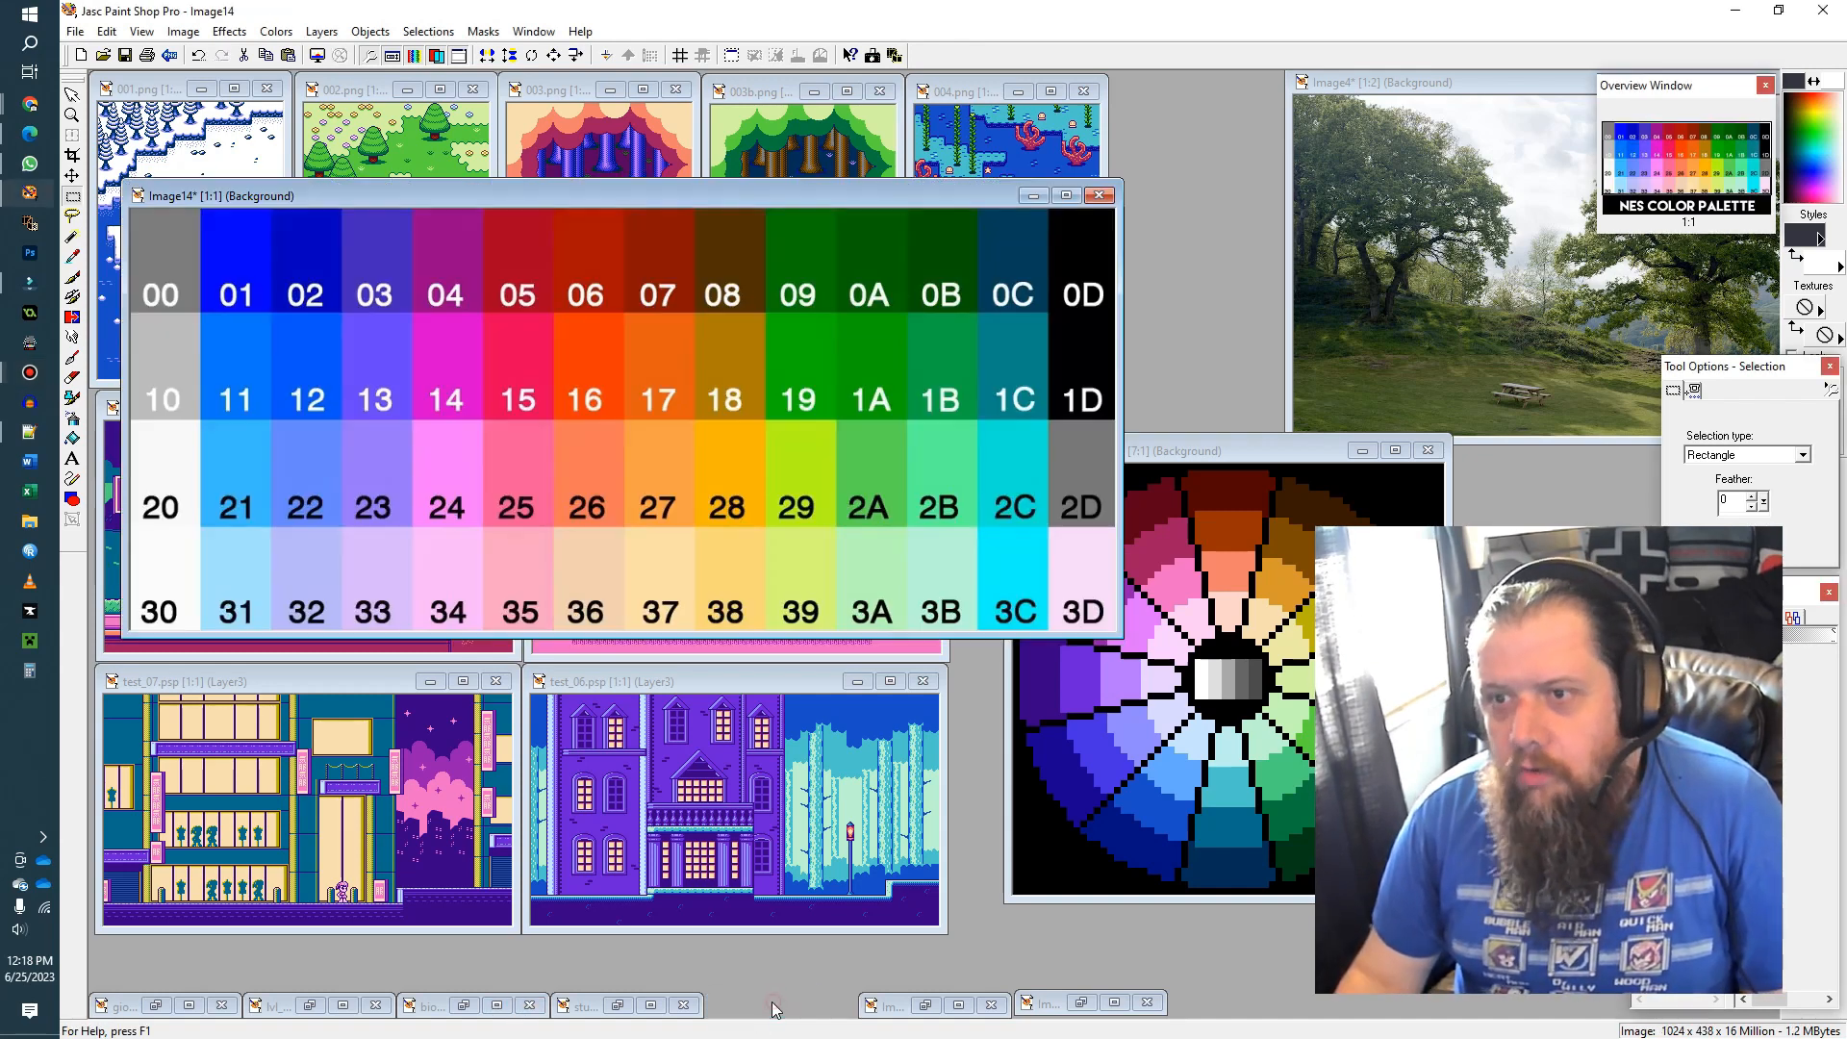
{"action": "left_click", "coordinate": [72, 94]}
{"action": "mouse_move", "coordinate": [405, 195]}
{"action": "left_mouse_down"}
{"action": "mouse_move", "coordinate": [390, 220]}
{"action": "mouse_move", "coordinate": [389, 181]}
{"action": "left_mouse_up"}
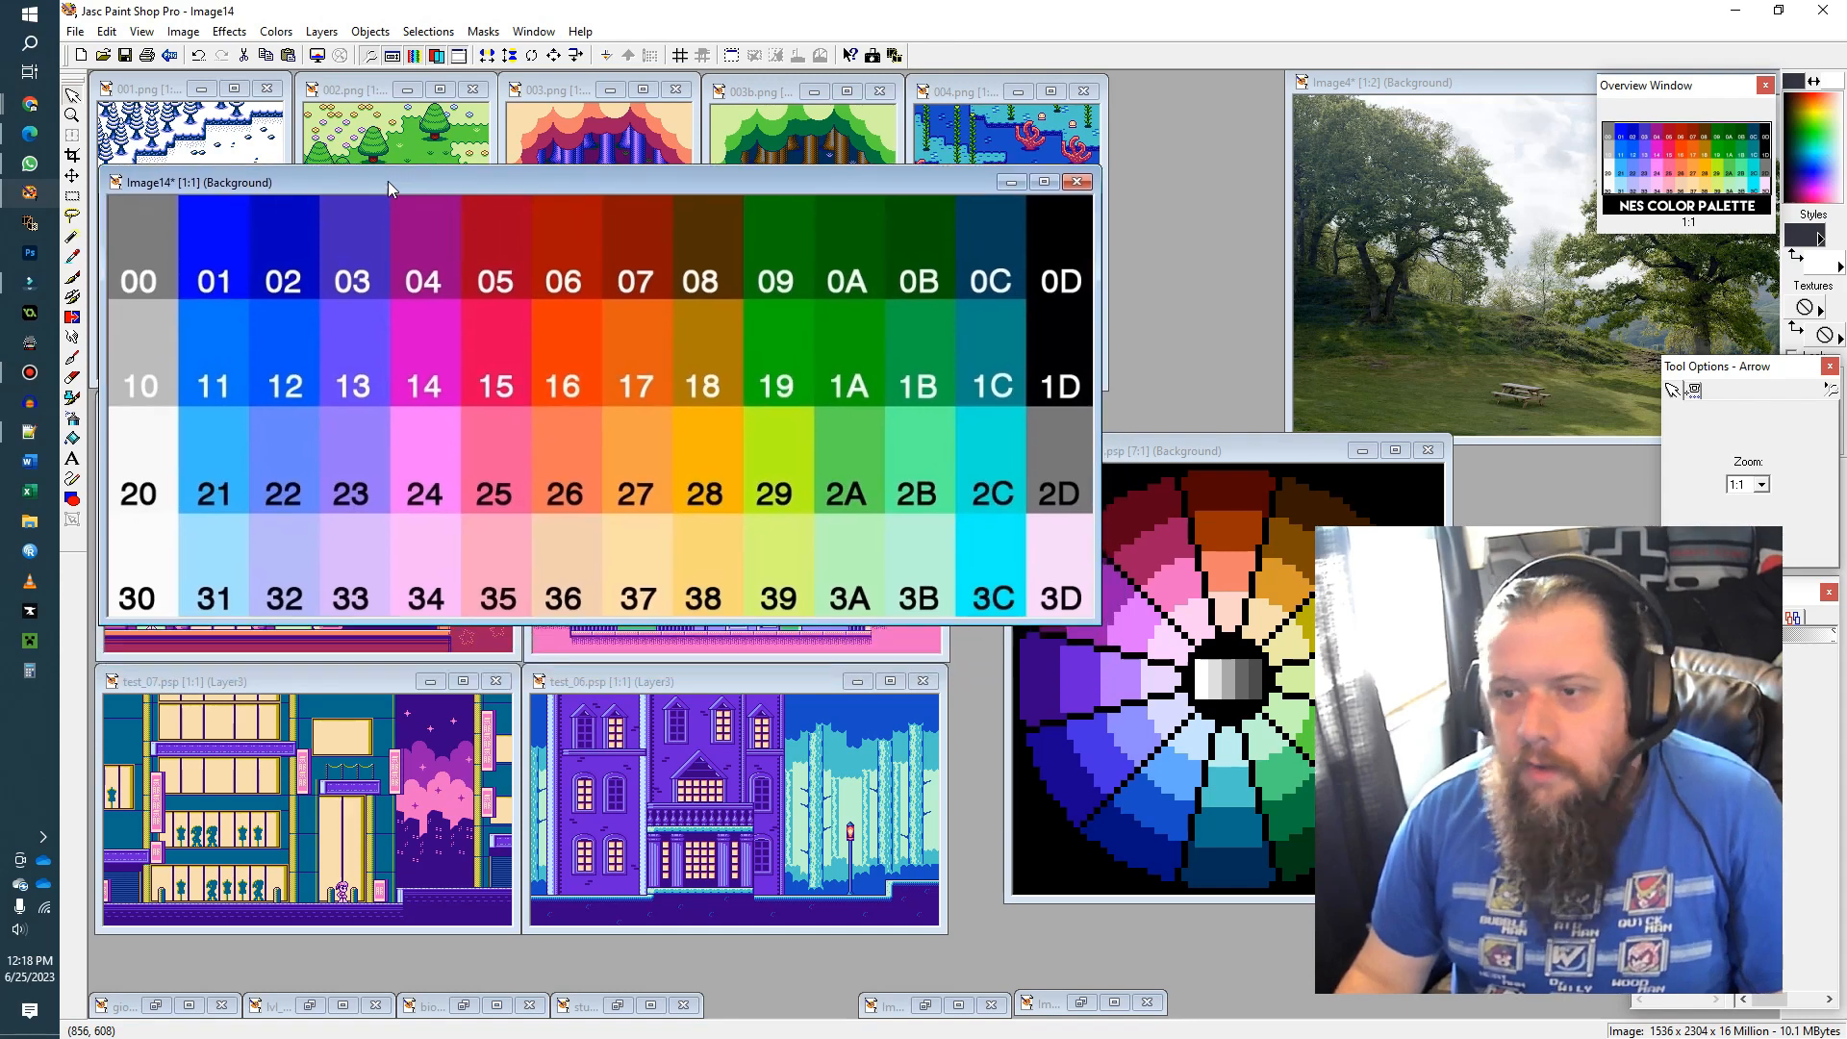
{"action": "left_click", "coordinate": [1010, 183]}
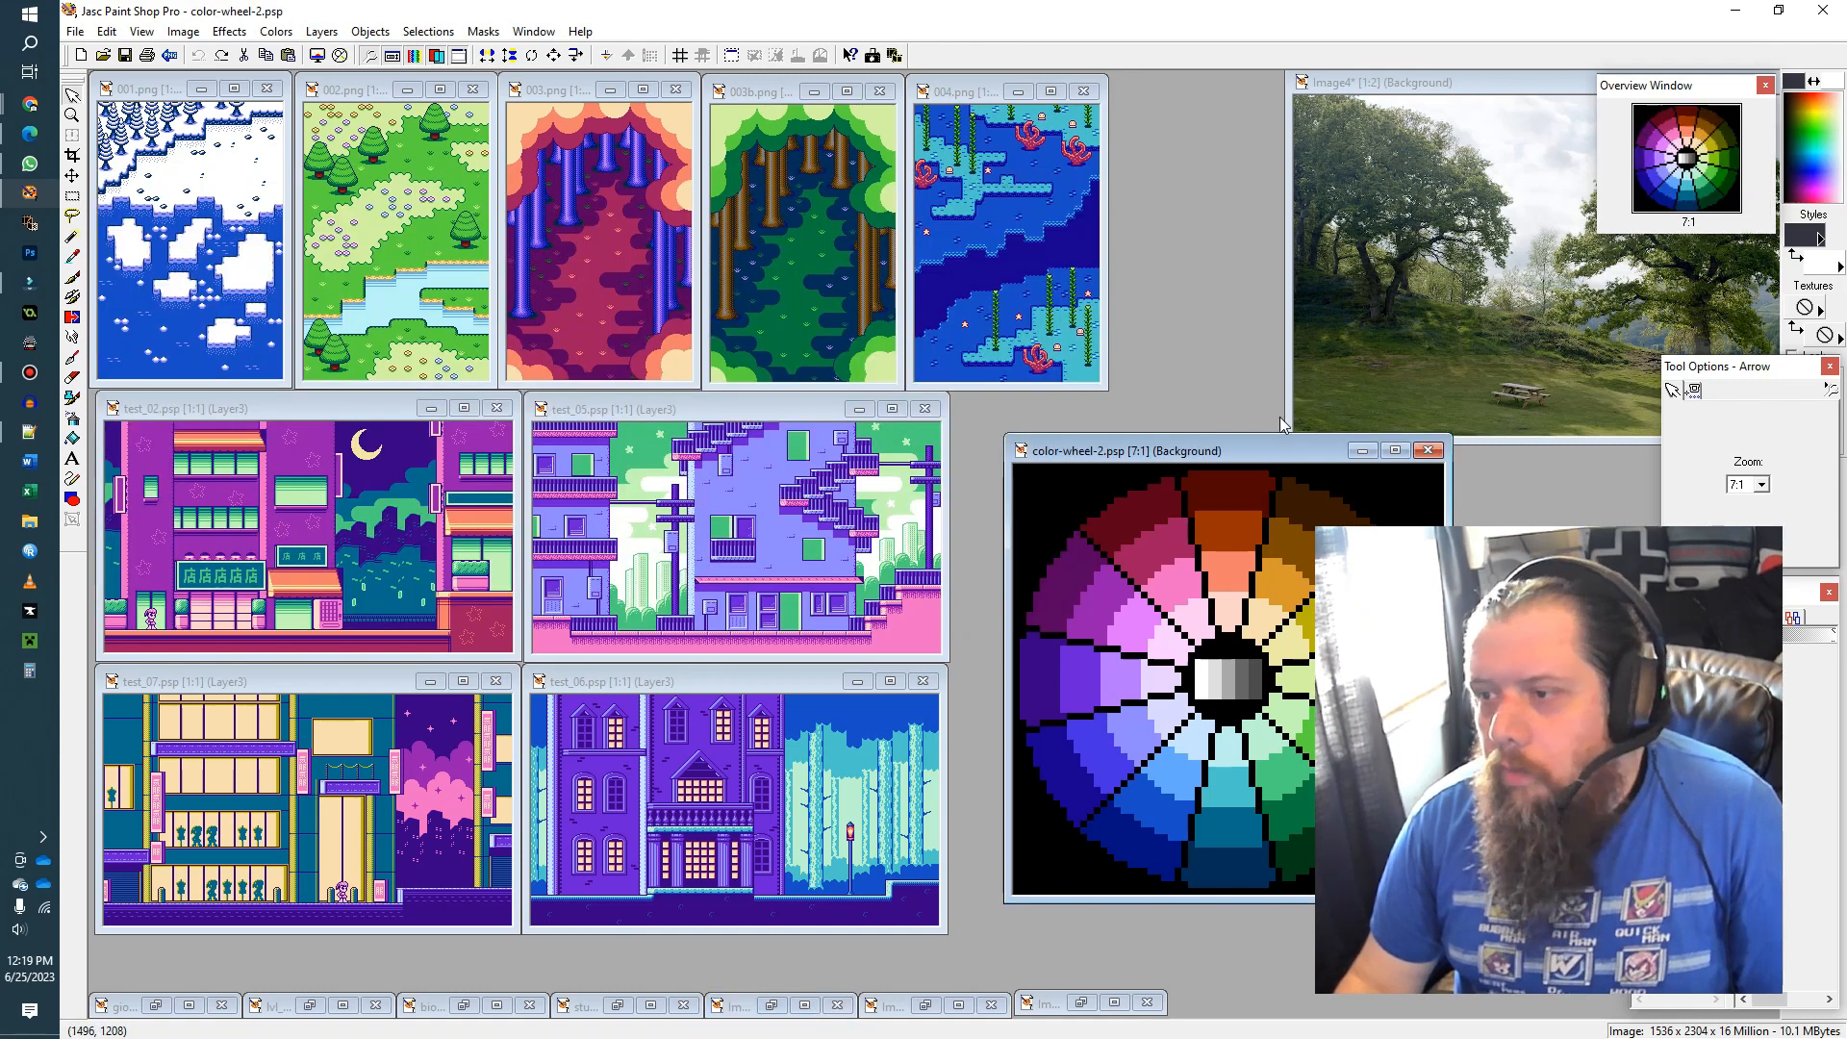
Step: Move the color-wheel-2.psp window over the pixel-art scenes and enlarge it to 10:1 zoom
{"action": "left_click_drag", "start_coordinate": [1290, 460], "coordinate": [506, 144]}
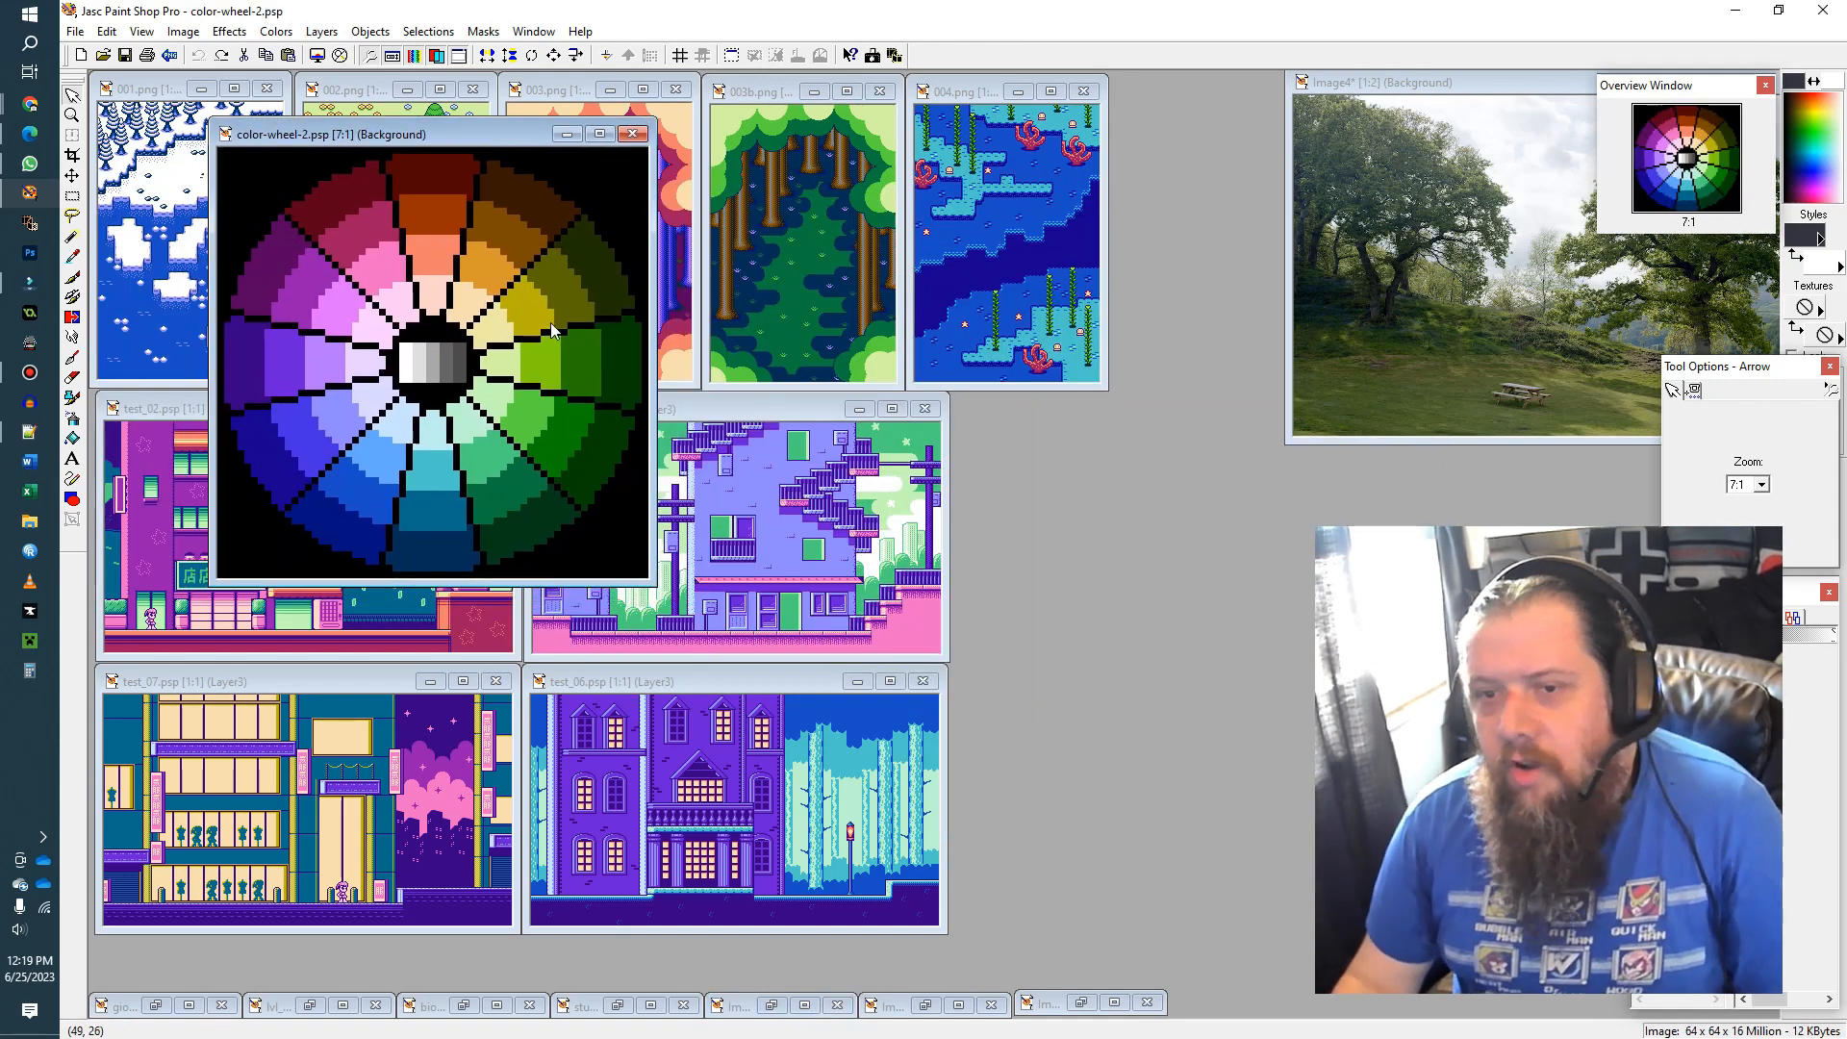
{"action": "scroll", "coordinate": [551, 327], "scroll_direction": "up", "scroll_amount": 2}
{"action": "scroll", "coordinate": [555, 340], "scroll_direction": "up", "scroll_amount": 1}
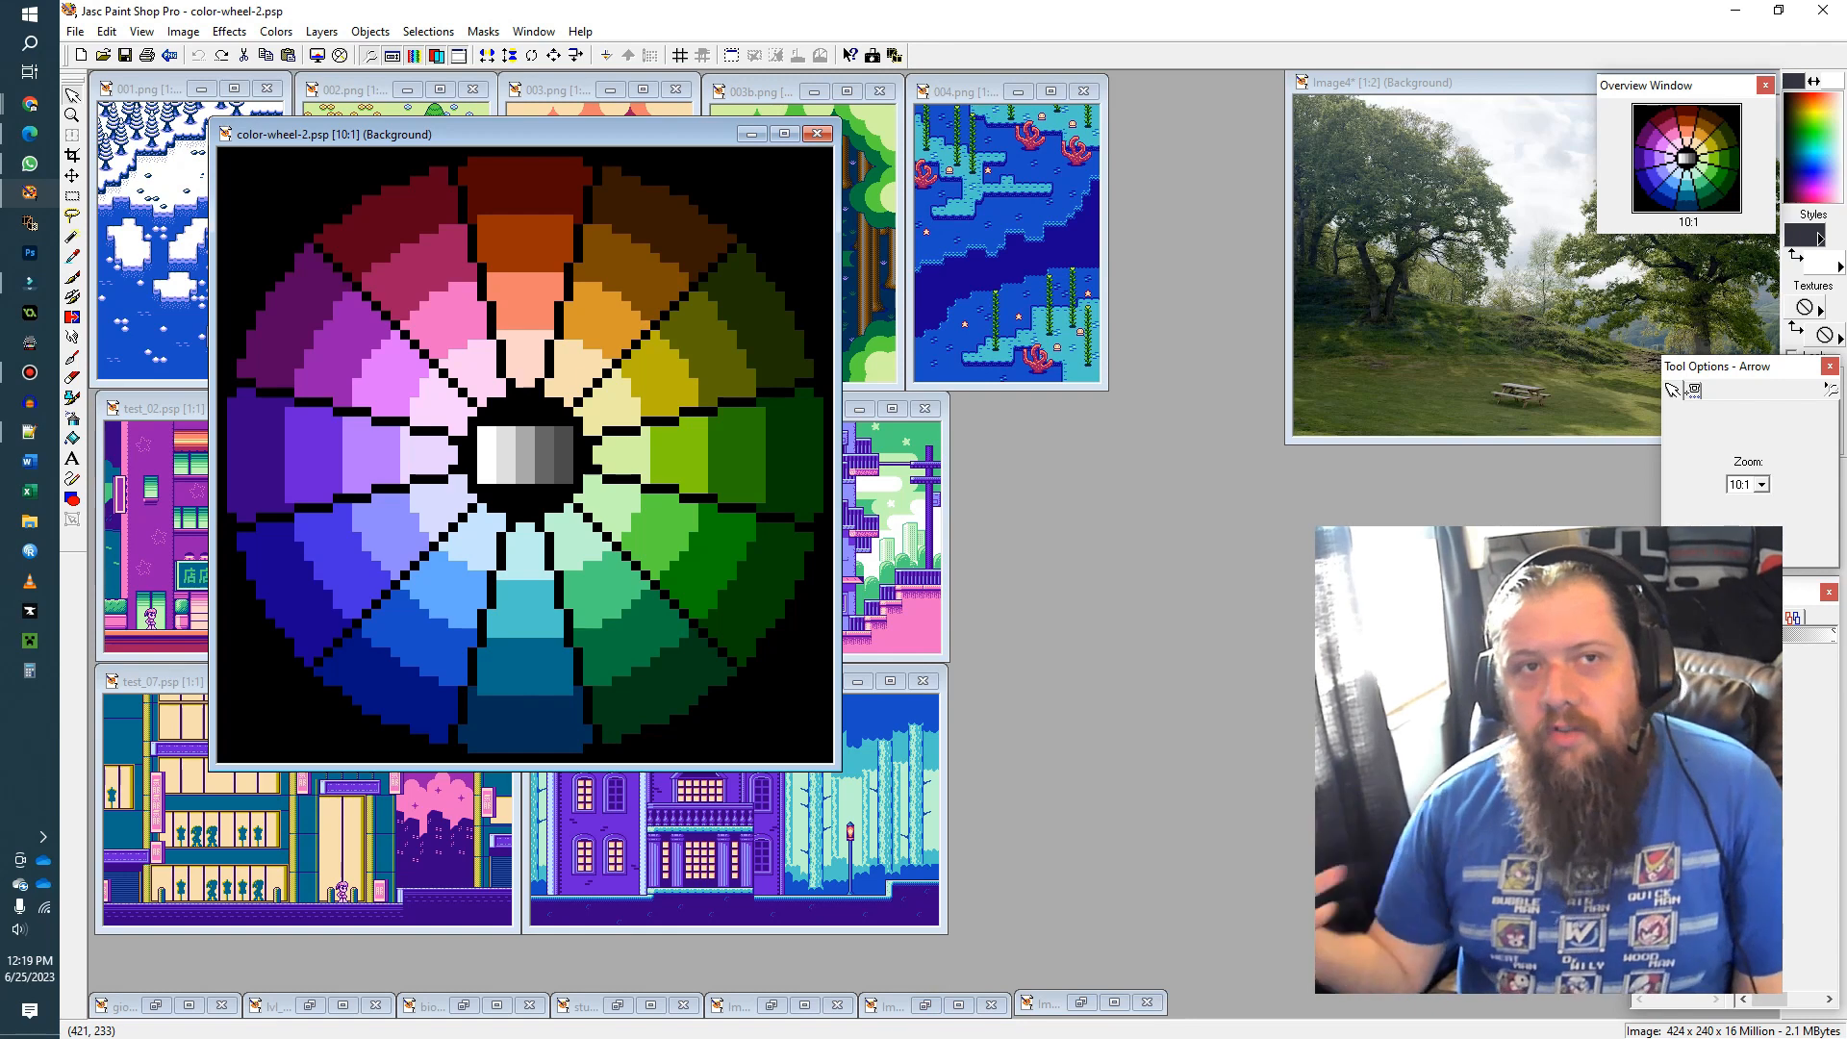
Step: Restore the numbered color wheel image, enlarge it to 3:1 to read its color codes, and minimize it again
{"action": "left_click", "coordinate": [921, 1006]}
{"action": "left_click", "coordinate": [922, 1006]}
{"action": "scroll", "coordinate": [471, 291], "scroll_direction": "up", "scroll_amount": 2}
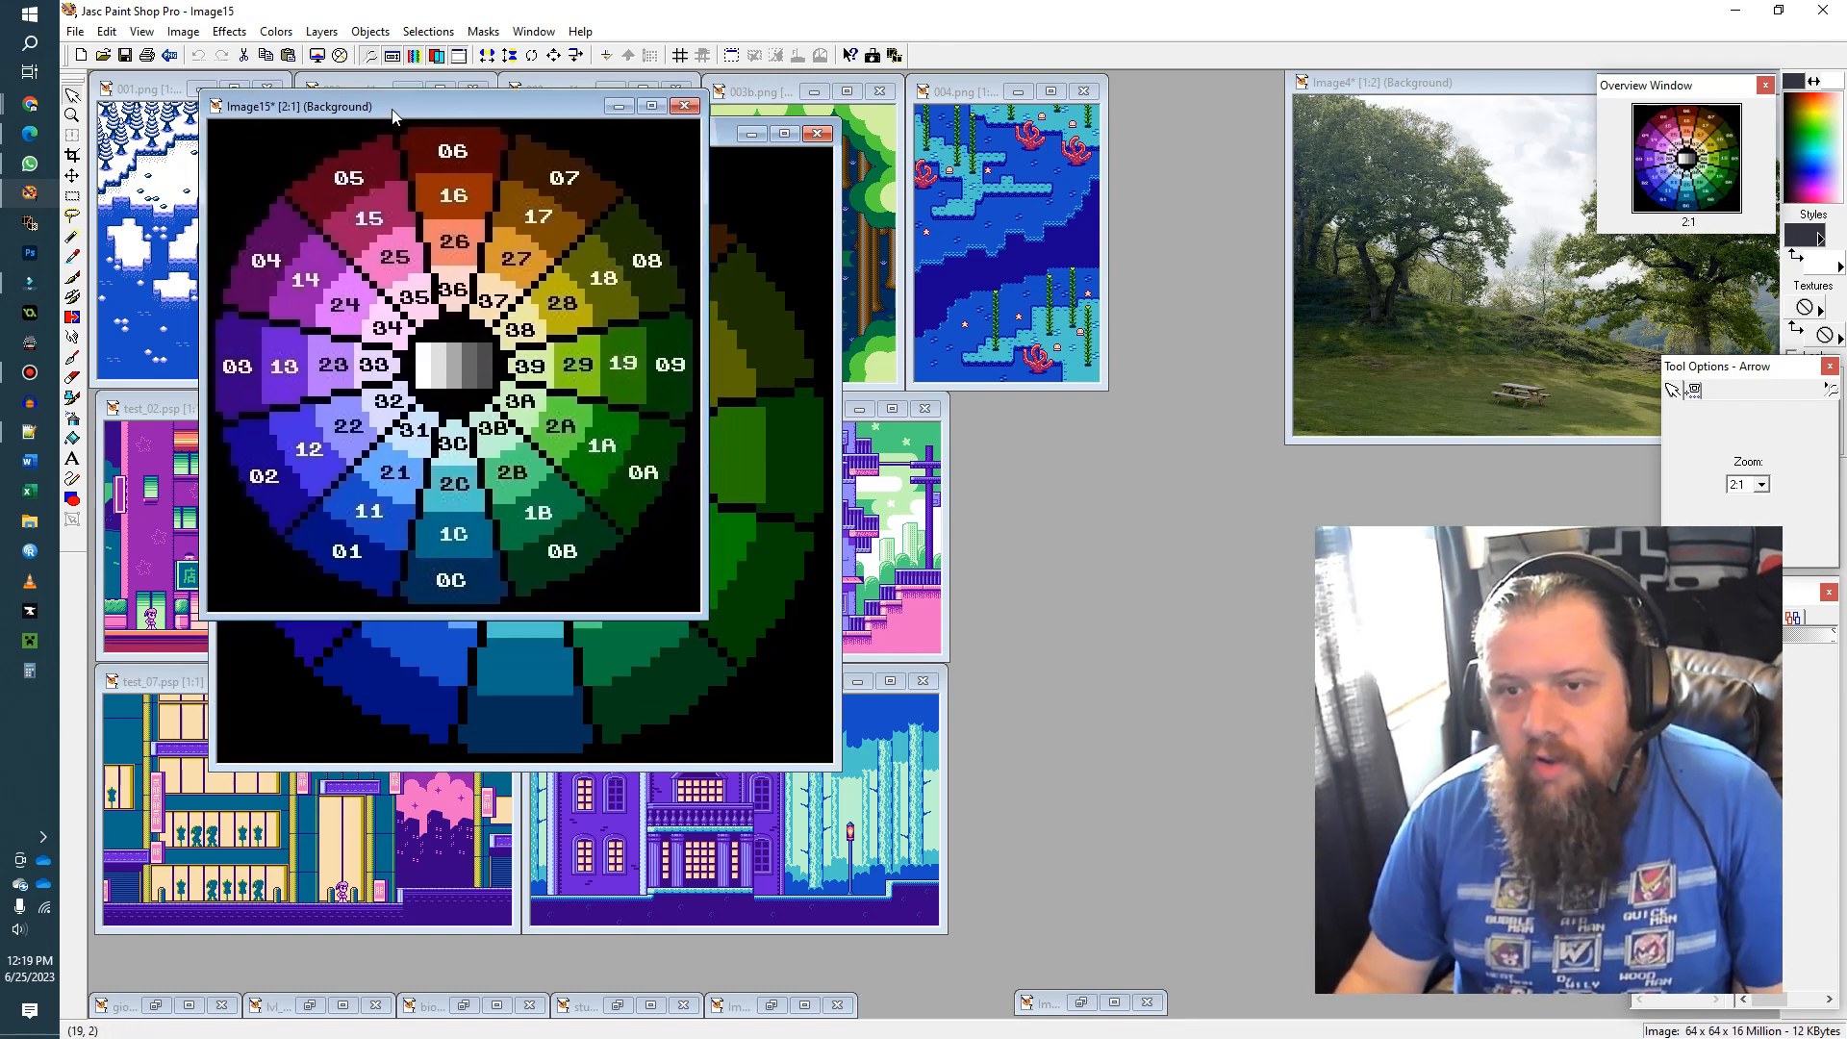
{"action": "scroll", "coordinate": [471, 291], "scroll_direction": "down", "scroll_amount": 1}
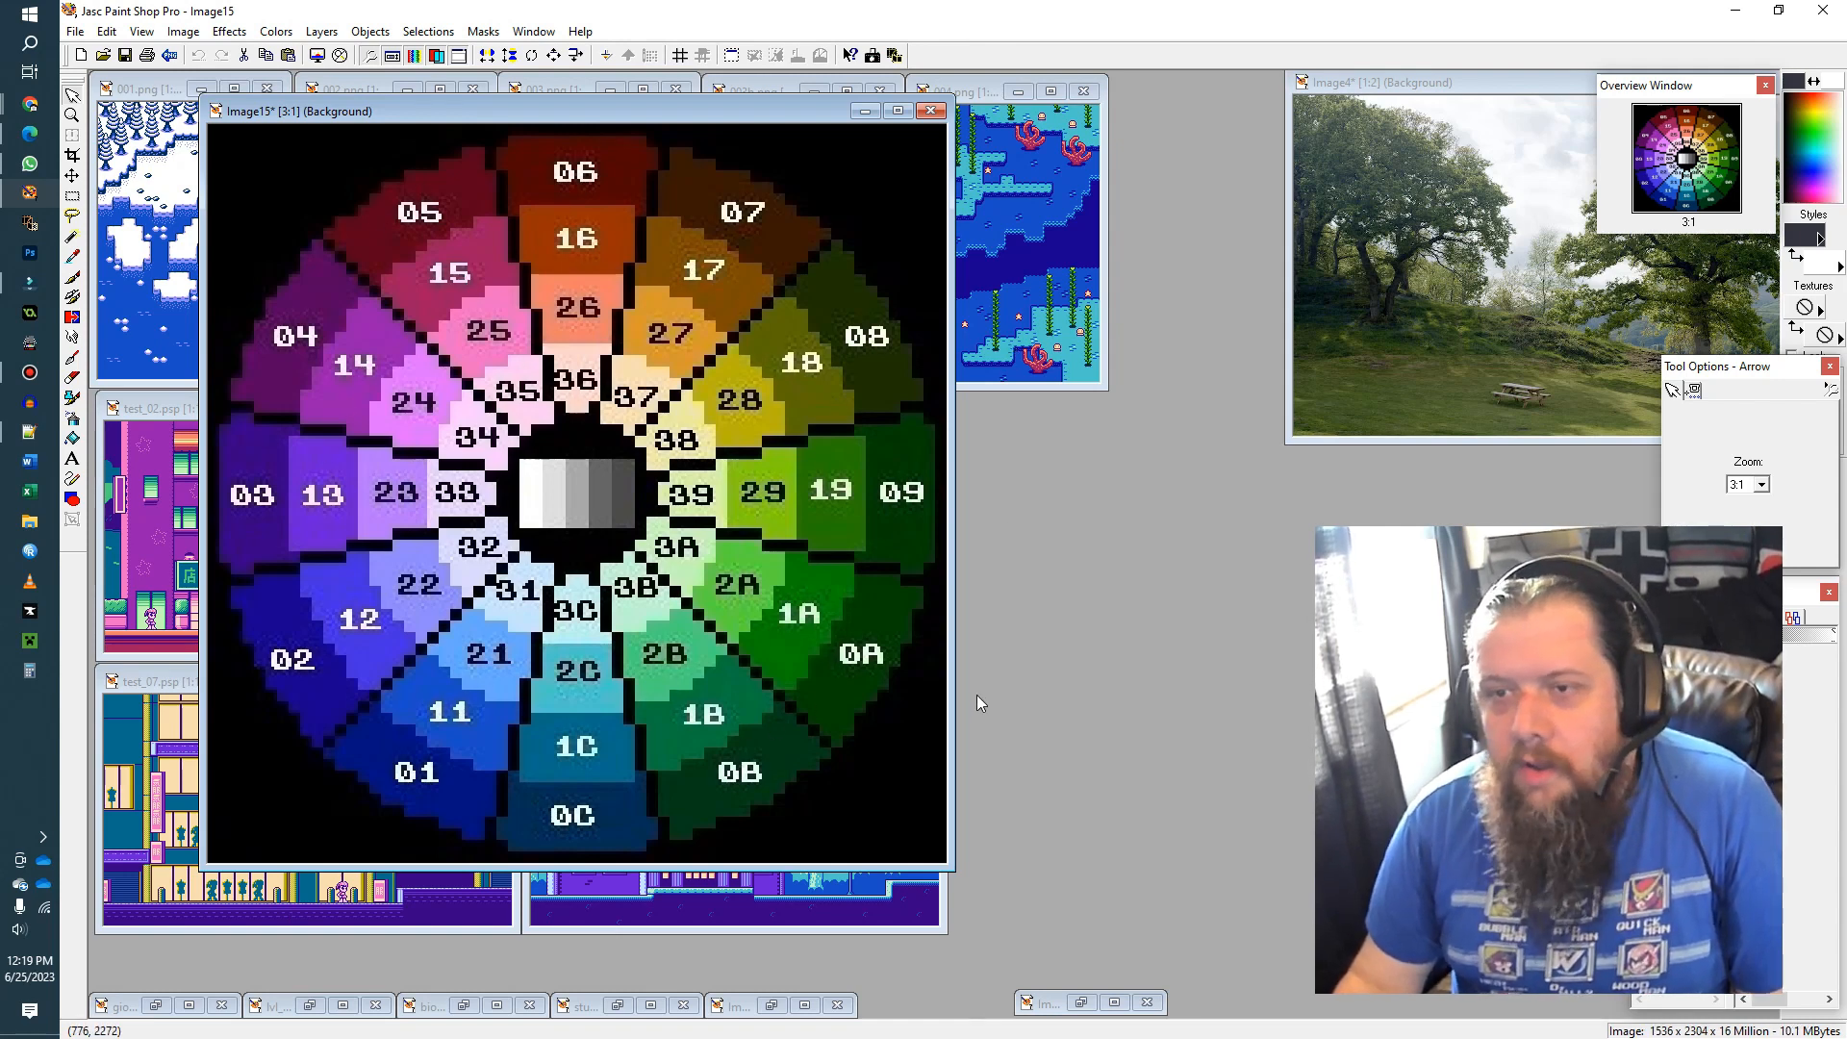
{"action": "left_click", "coordinate": [862, 115]}
Step: Paste the copied game screenshot as a new image beside the color wheel and brush over the wheel's orange and blue wedges
{"action": "left_click_drag", "start_coordinate": [635, 122], "coordinate": [1215, 153]}
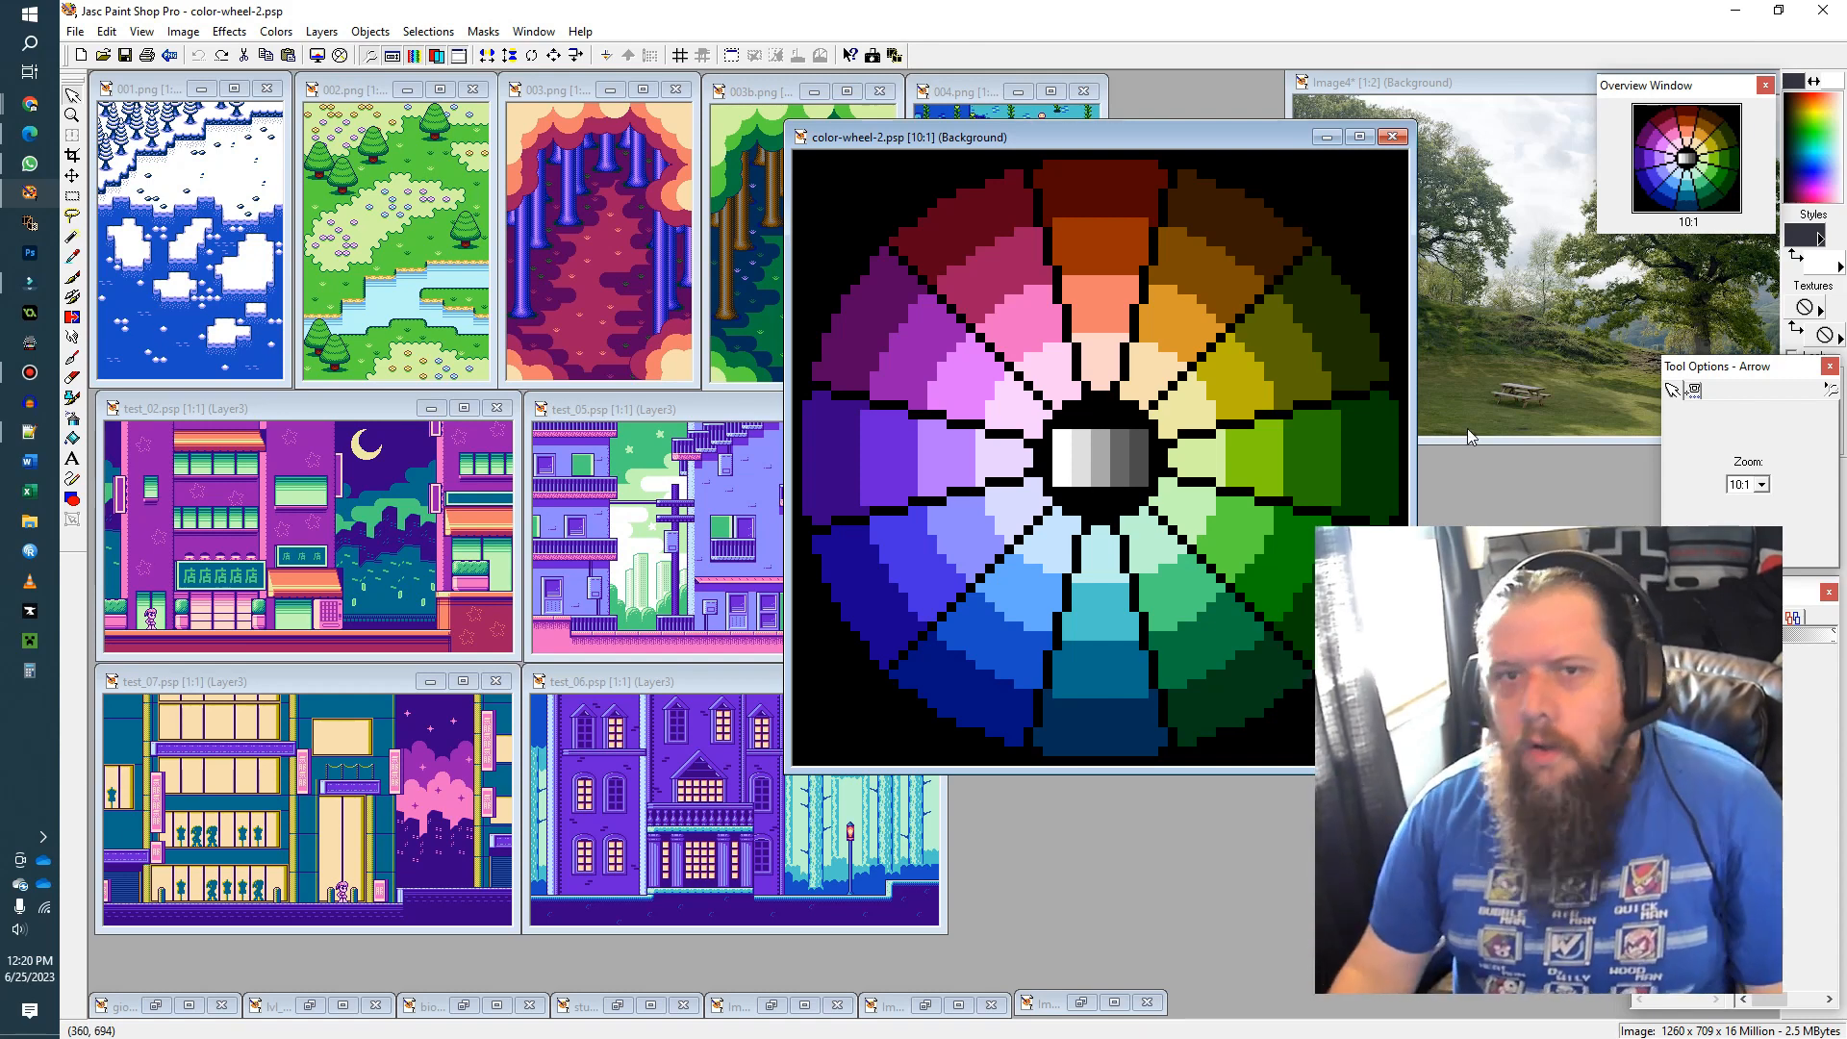
{"action": "key", "text": "ctrl+v"}
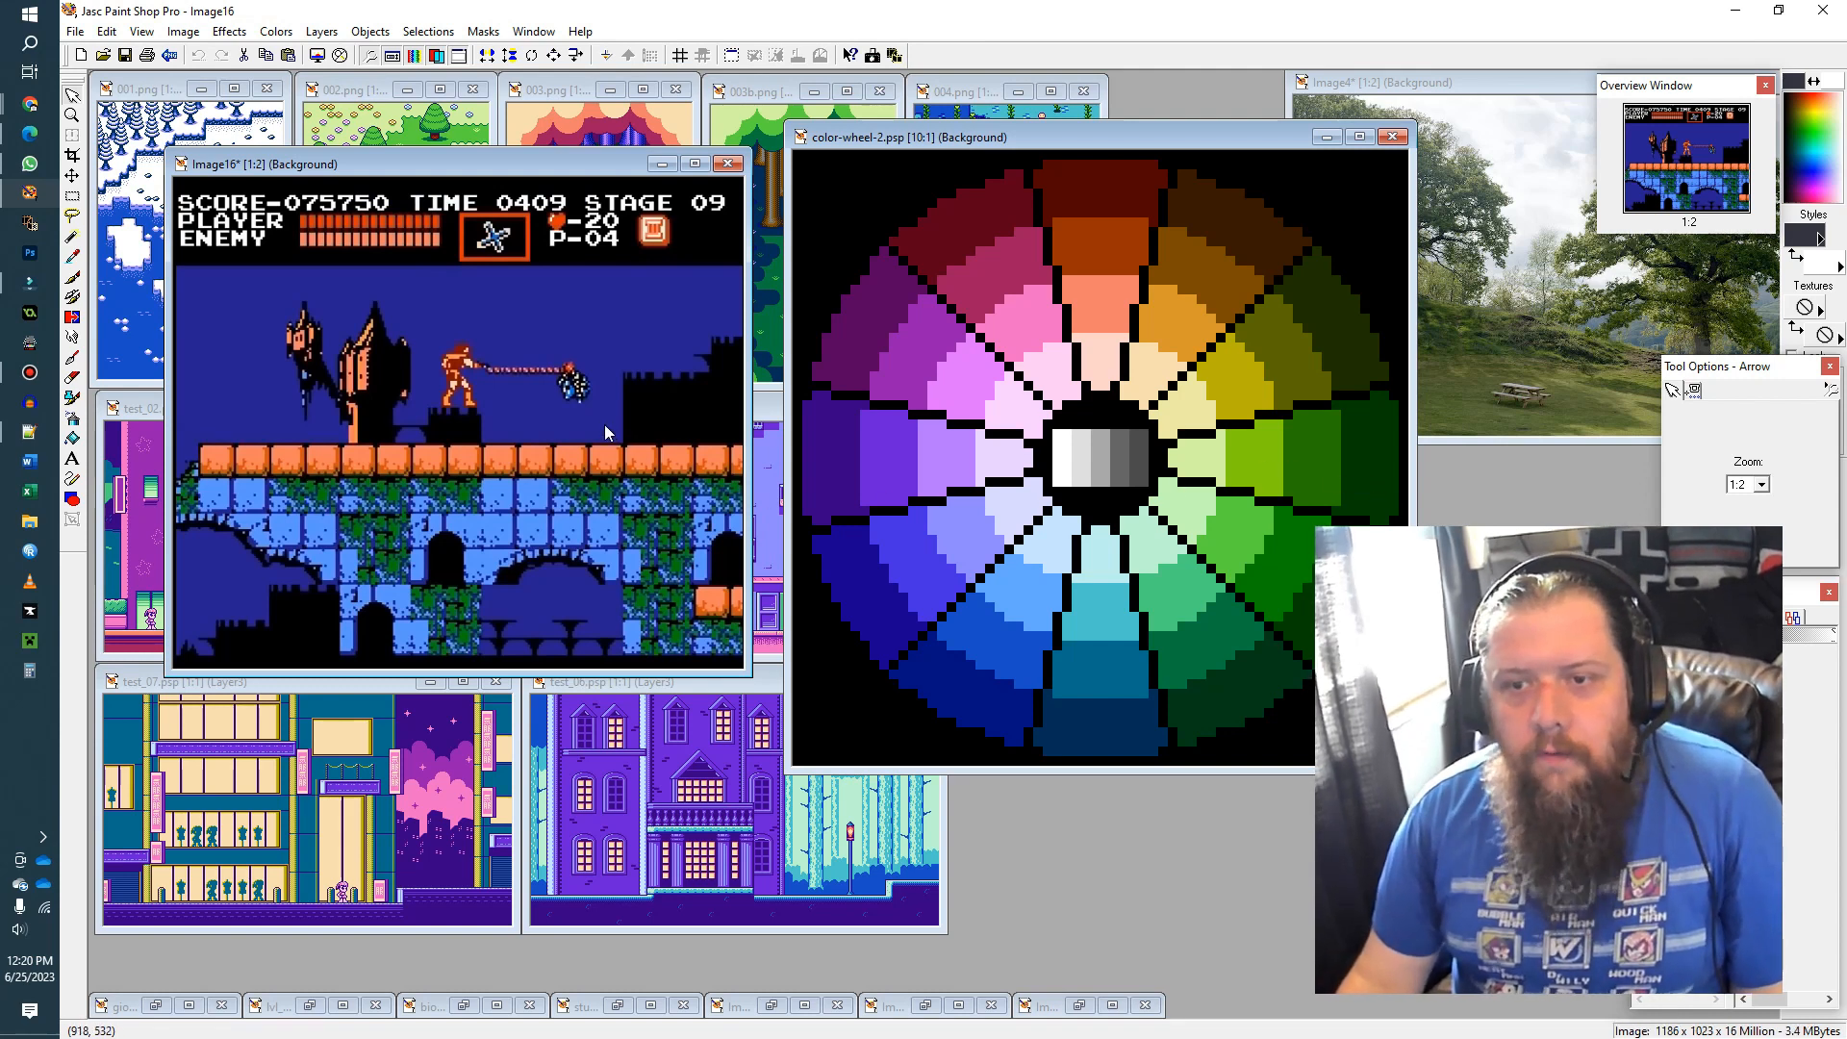
{"action": "left_click", "coordinate": [72, 278]}
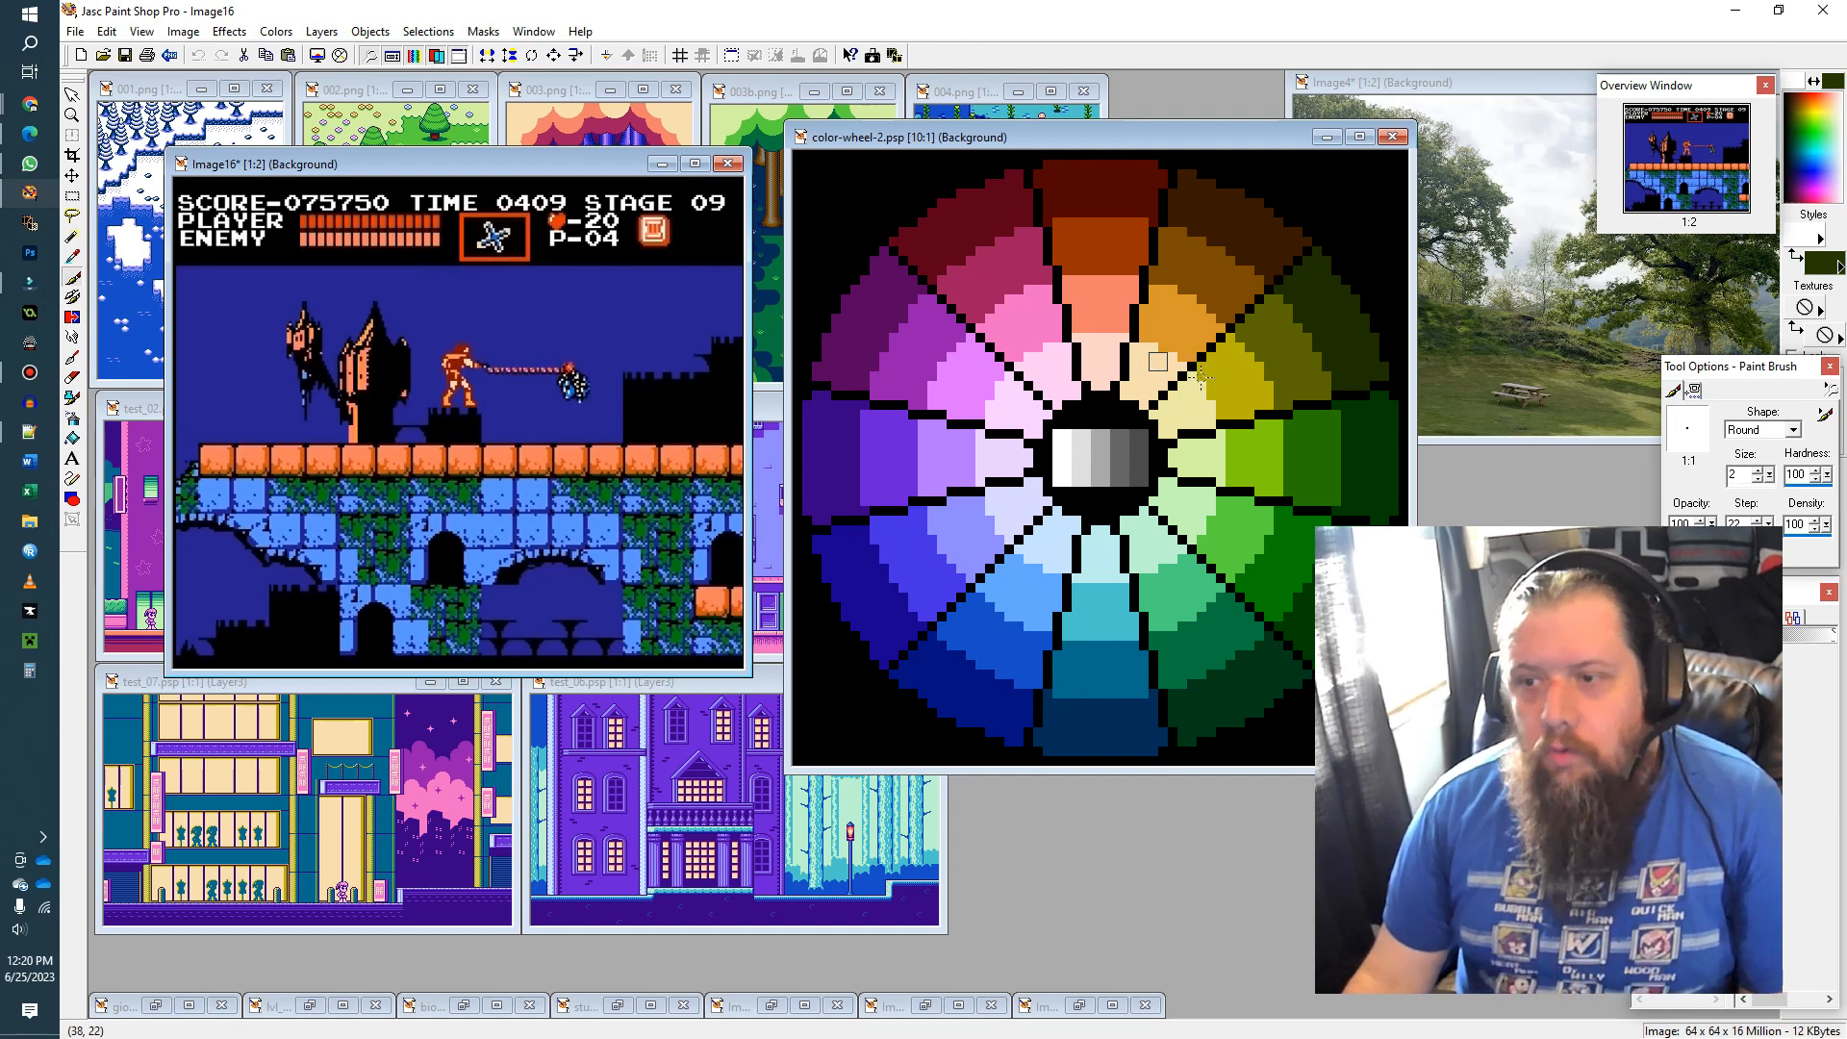
{"action": "mouse_move", "coordinate": [1223, 236]}
{"action": "left_mouse_down"}
{"action": "mouse_move", "coordinate": [1217, 214]}
{"action": "mouse_move", "coordinate": [1162, 346]}
{"action": "mouse_move", "coordinate": [1227, 223]}
{"action": "mouse_move", "coordinate": [1167, 332]}
{"action": "mouse_move", "coordinate": [1225, 244]}
{"action": "left_mouse_up"}
{"action": "mouse_move", "coordinate": [1060, 553]}
{"action": "left_mouse_down"}
{"action": "mouse_move", "coordinate": [988, 676]}
{"action": "mouse_move", "coordinate": [1052, 549]}
{"action": "mouse_move", "coordinate": [959, 696]}
{"action": "mouse_move", "coordinate": [1053, 570]}
{"action": "mouse_move", "coordinate": [977, 685]}
{"action": "left_mouse_up"}
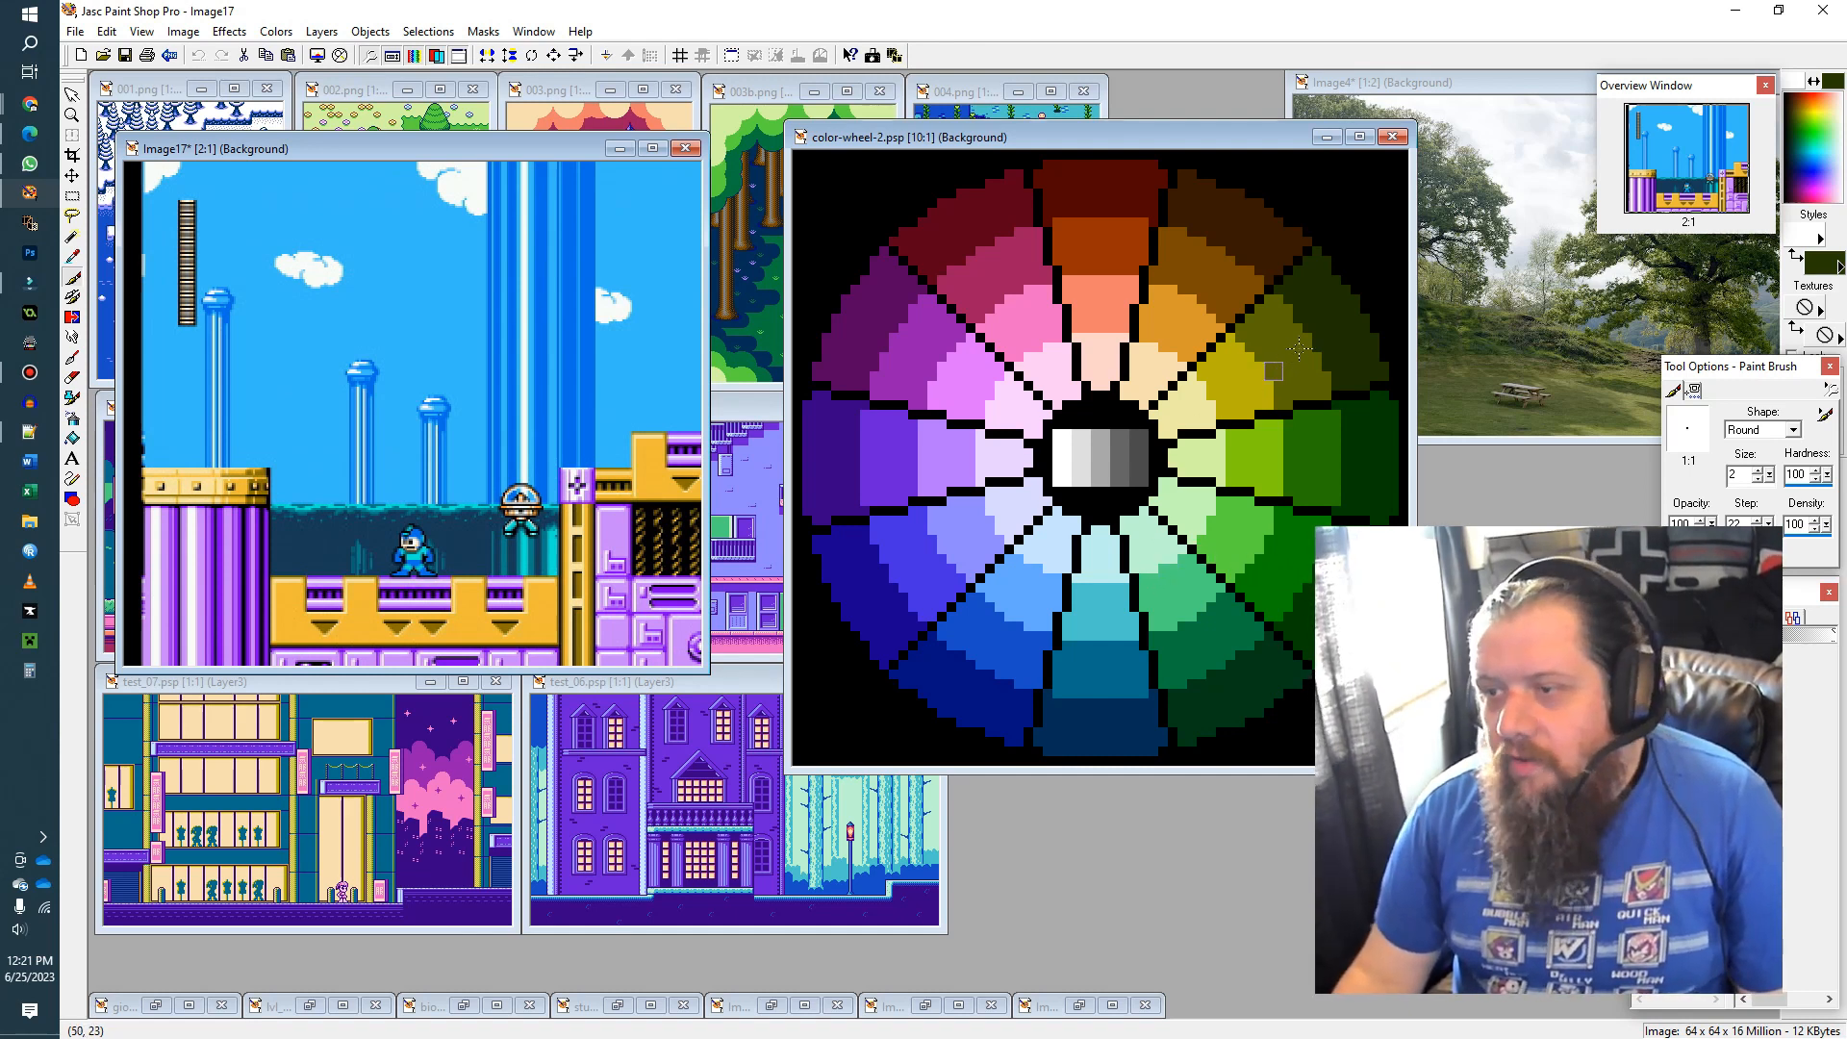
Step: Brush white strokes along the color wheel's yellow wedge and the opposite indigo wedge, and undo the indigo stroke
{"action": "left_click_drag", "start_coordinate": [1318, 322], "coordinate": [1196, 400]}
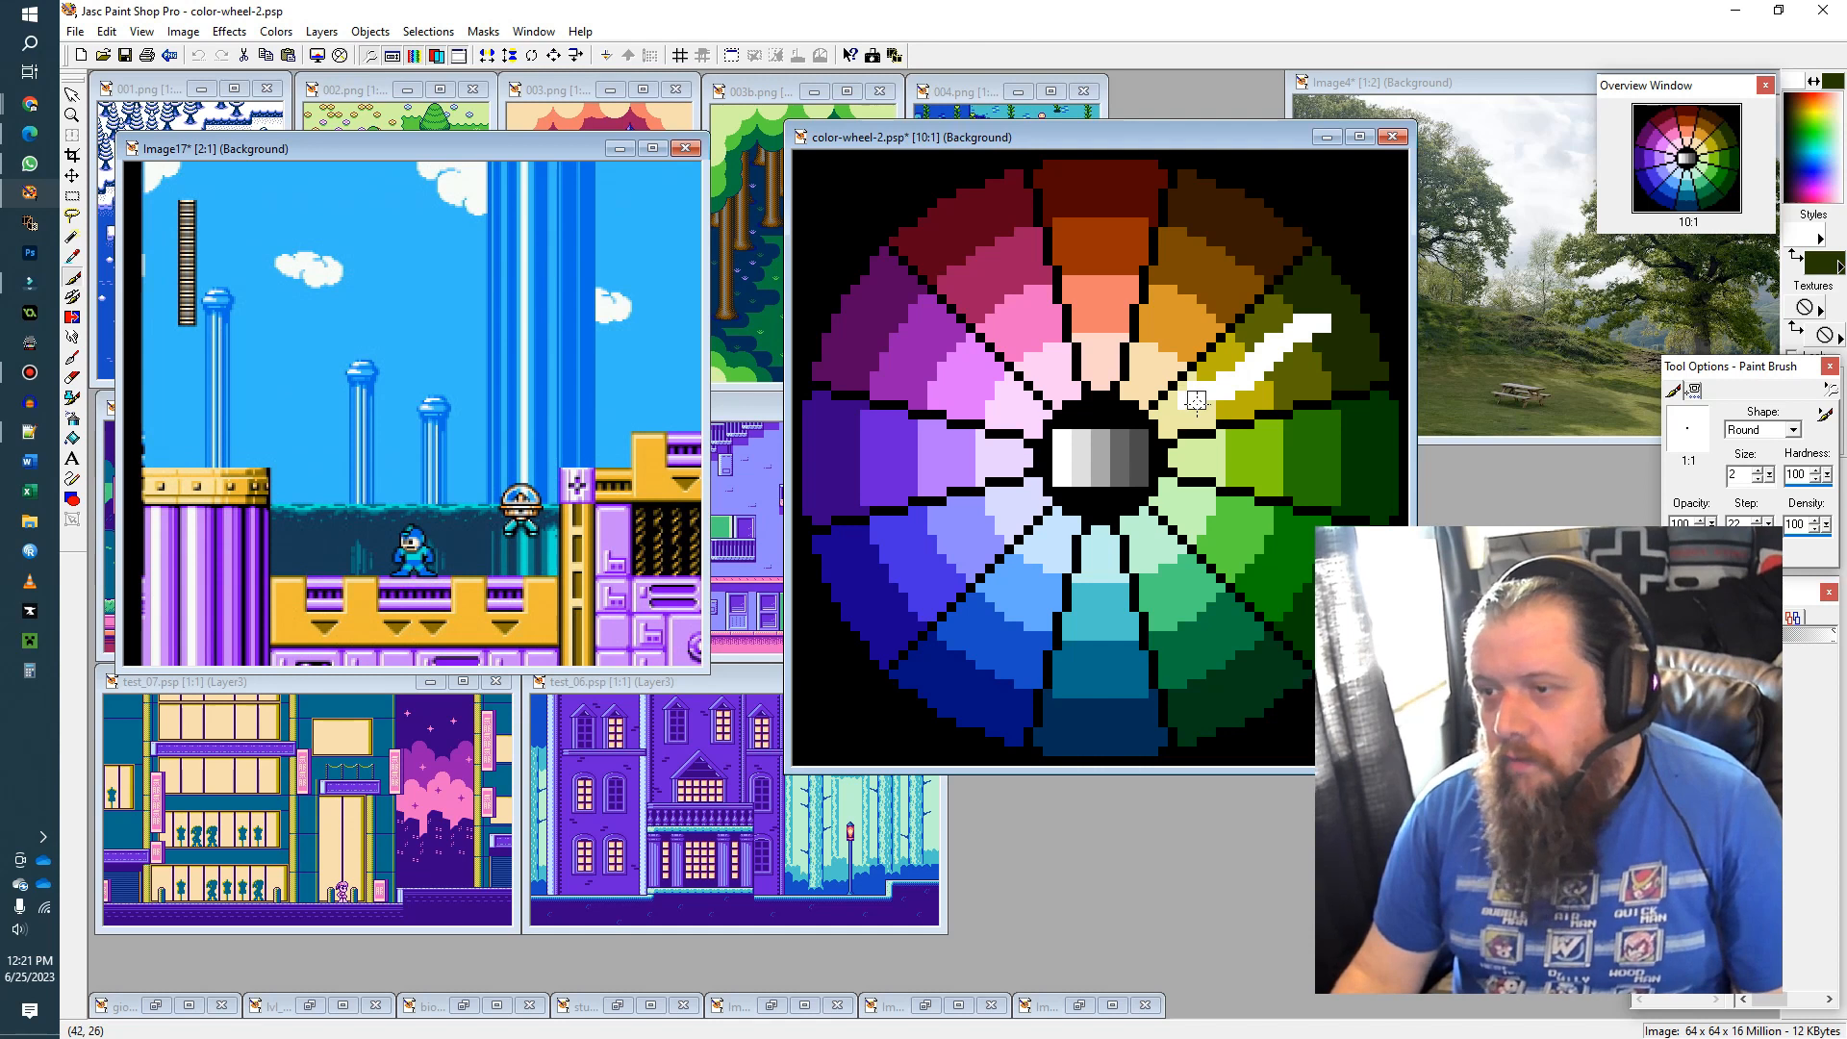
{"action": "mouse_move", "coordinate": [1013, 506]}
{"action": "left_mouse_down"}
{"action": "mouse_move", "coordinate": [886, 558]}
{"action": "mouse_move", "coordinate": [869, 601]}
{"action": "left_mouse_up"}
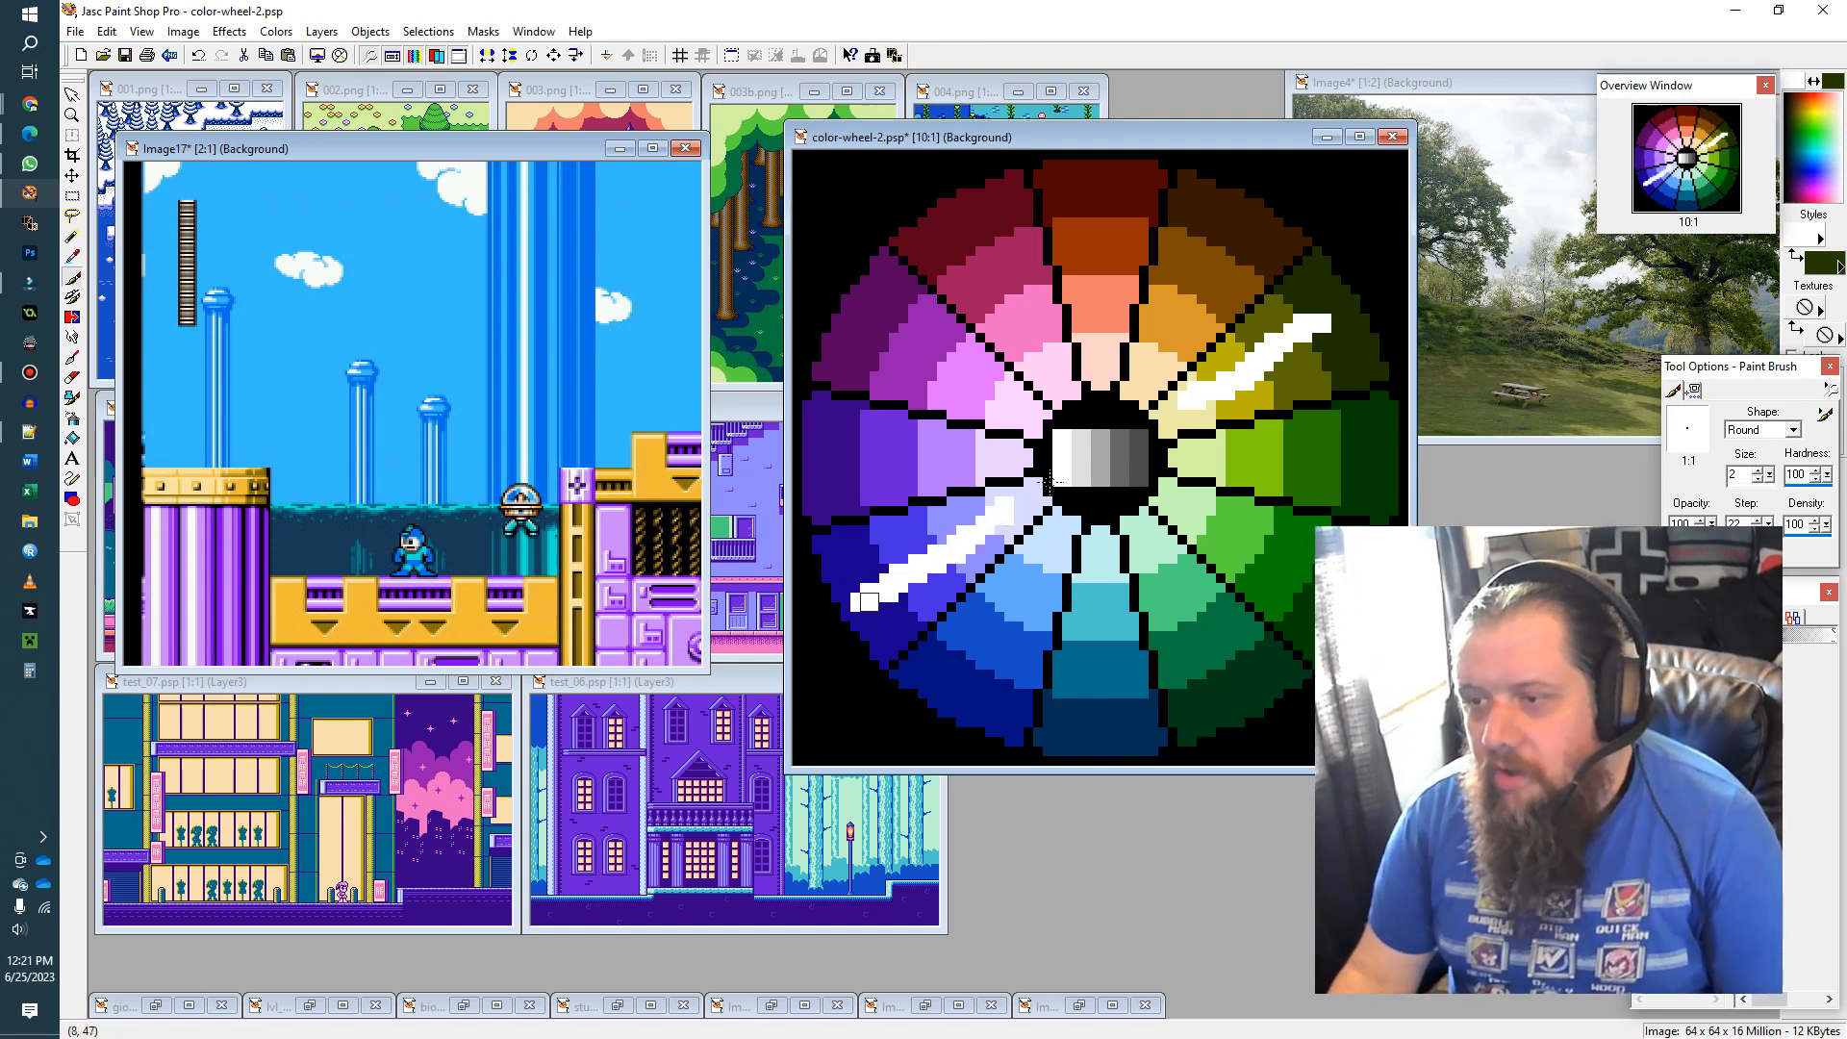
{"action": "key", "text": "ctrl+z"}
Step: Brush white strokes along the color wheel's violet and blue wedges, and undo all strokes on the wheel
{"action": "left_click_drag", "start_coordinate": [991, 445], "coordinate": [852, 469]}
{"action": "left_click_drag", "start_coordinate": [1034, 546], "coordinate": [971, 695]}
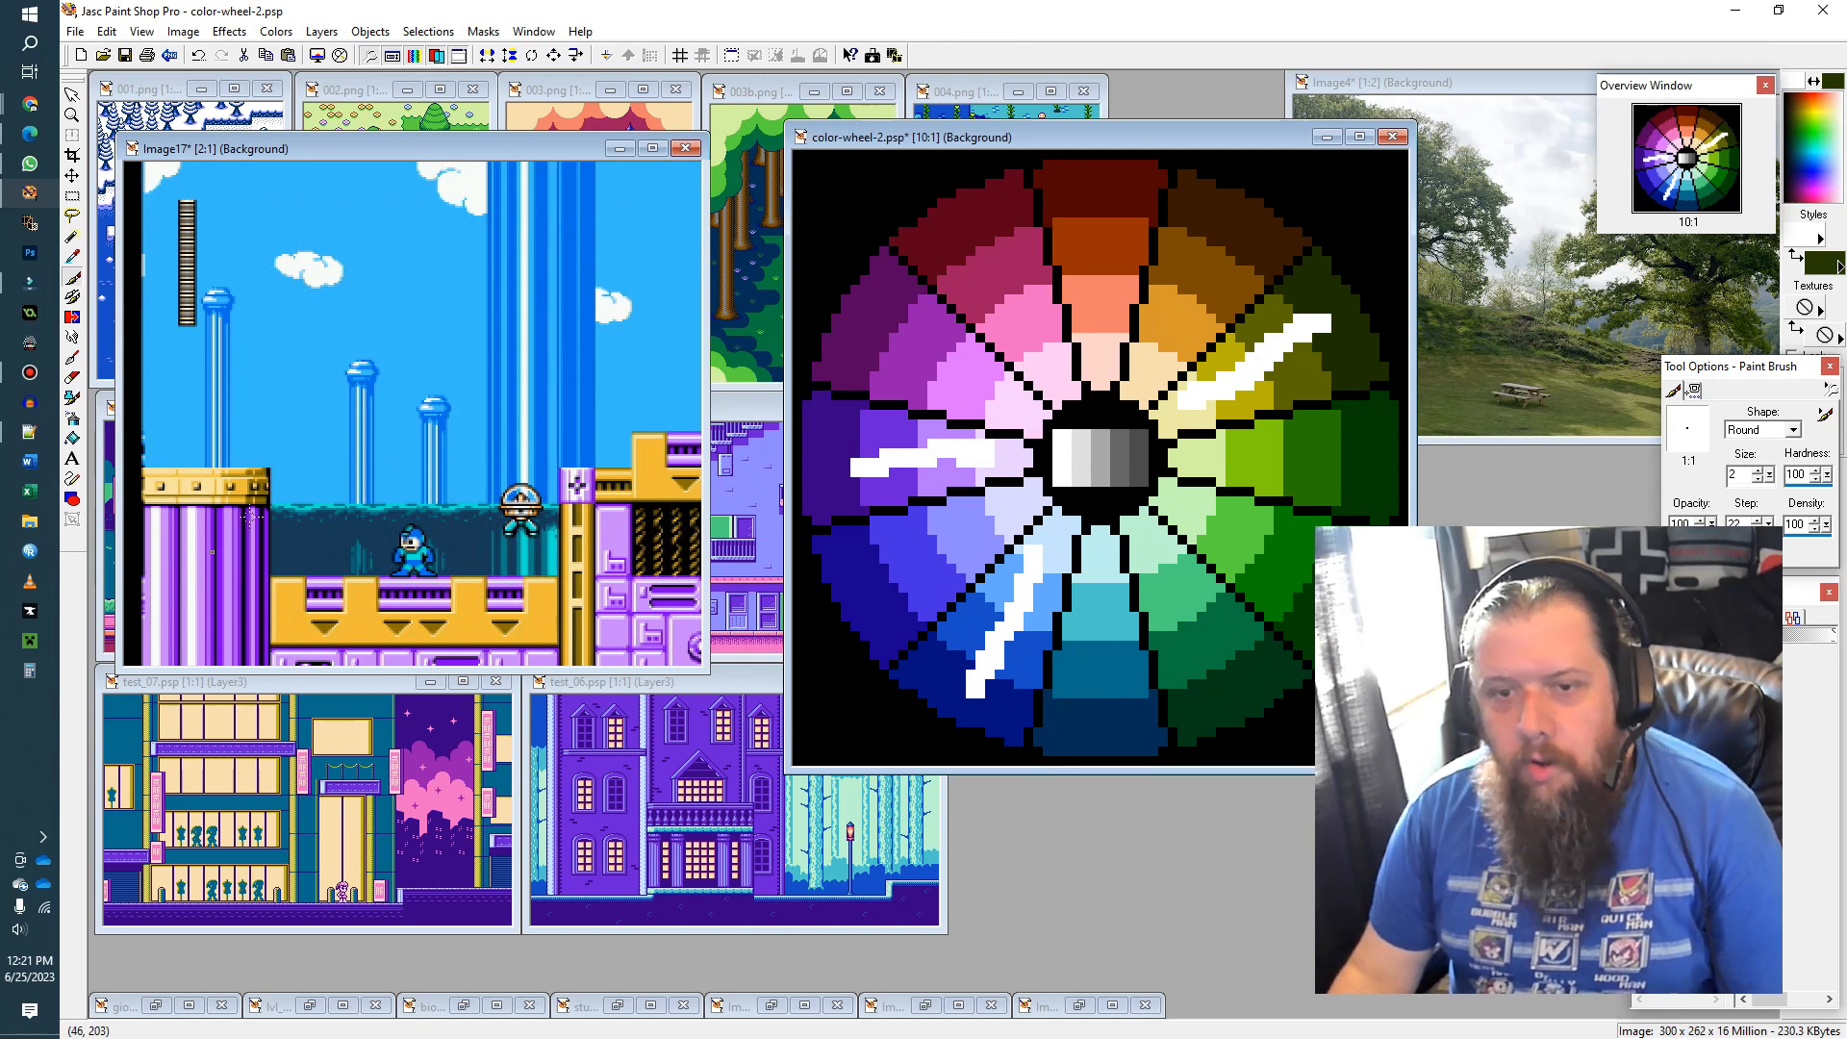
{"action": "key", "text": "ctrl+z"}
{"action": "key", "text": "ctrl+z"}
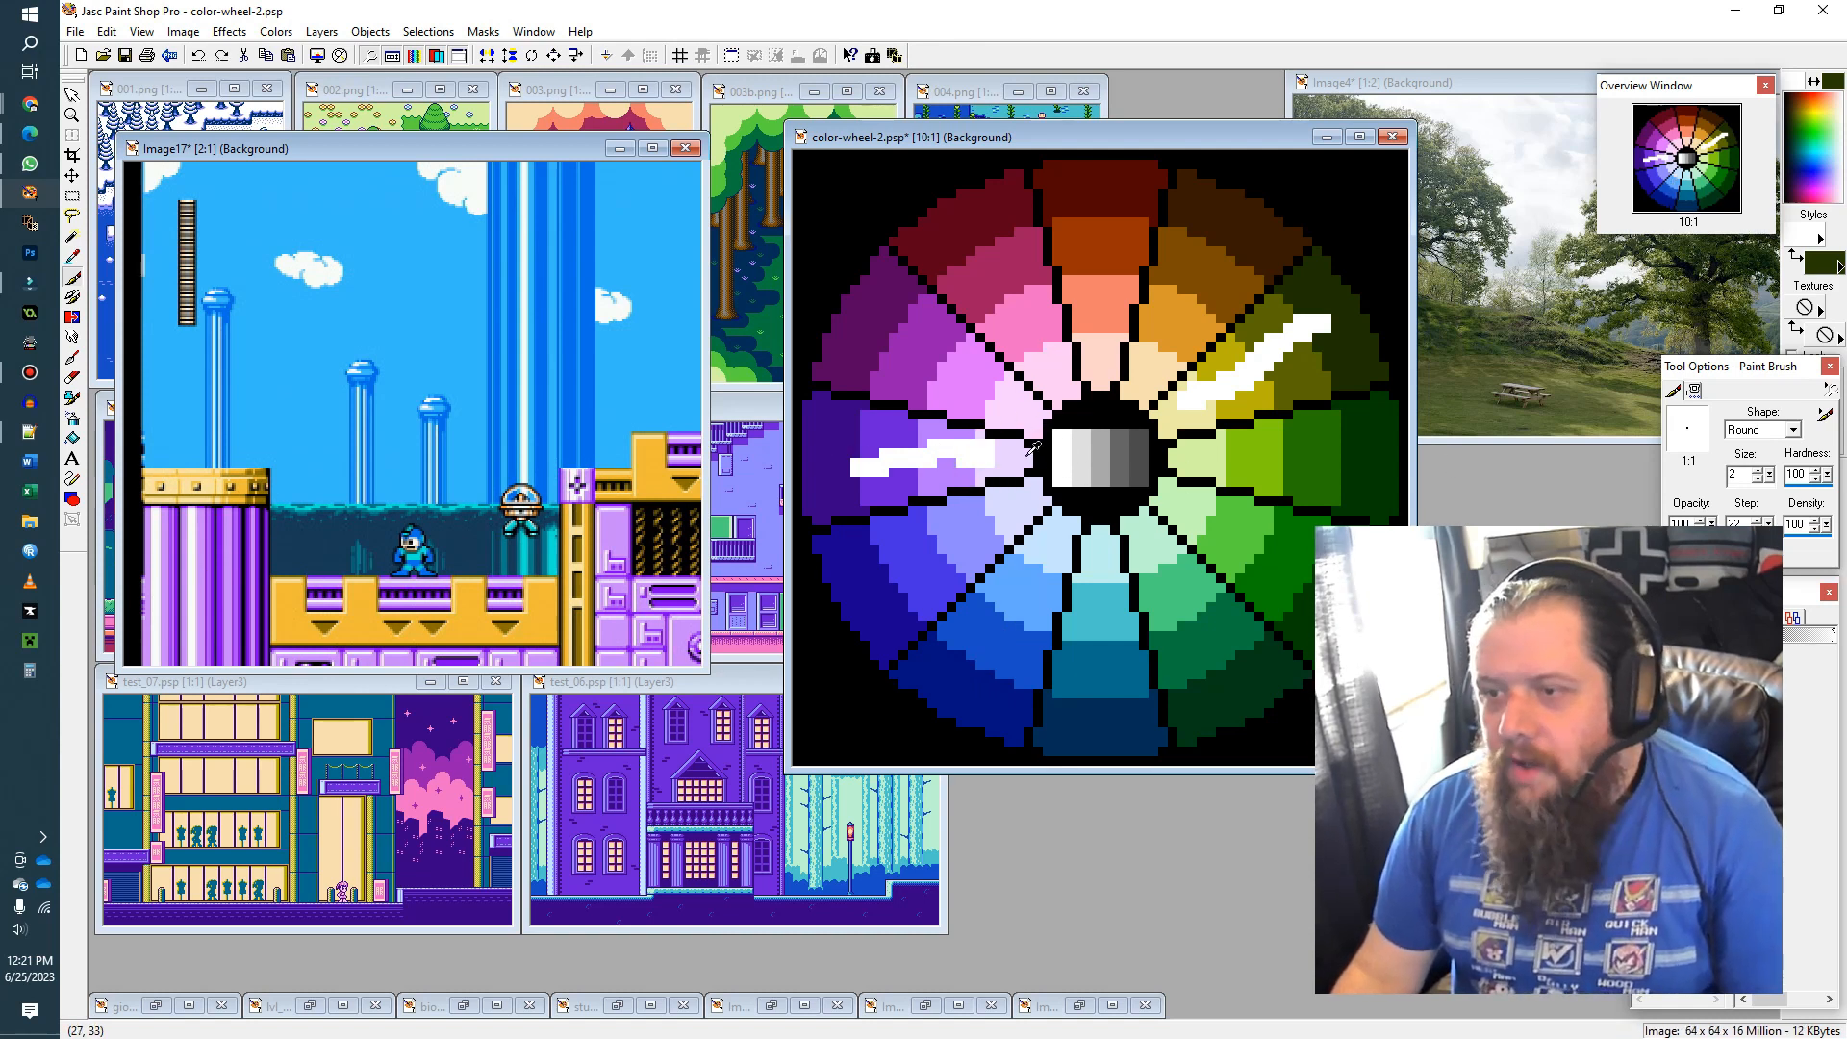
{"action": "key", "text": "ctrl+z"}
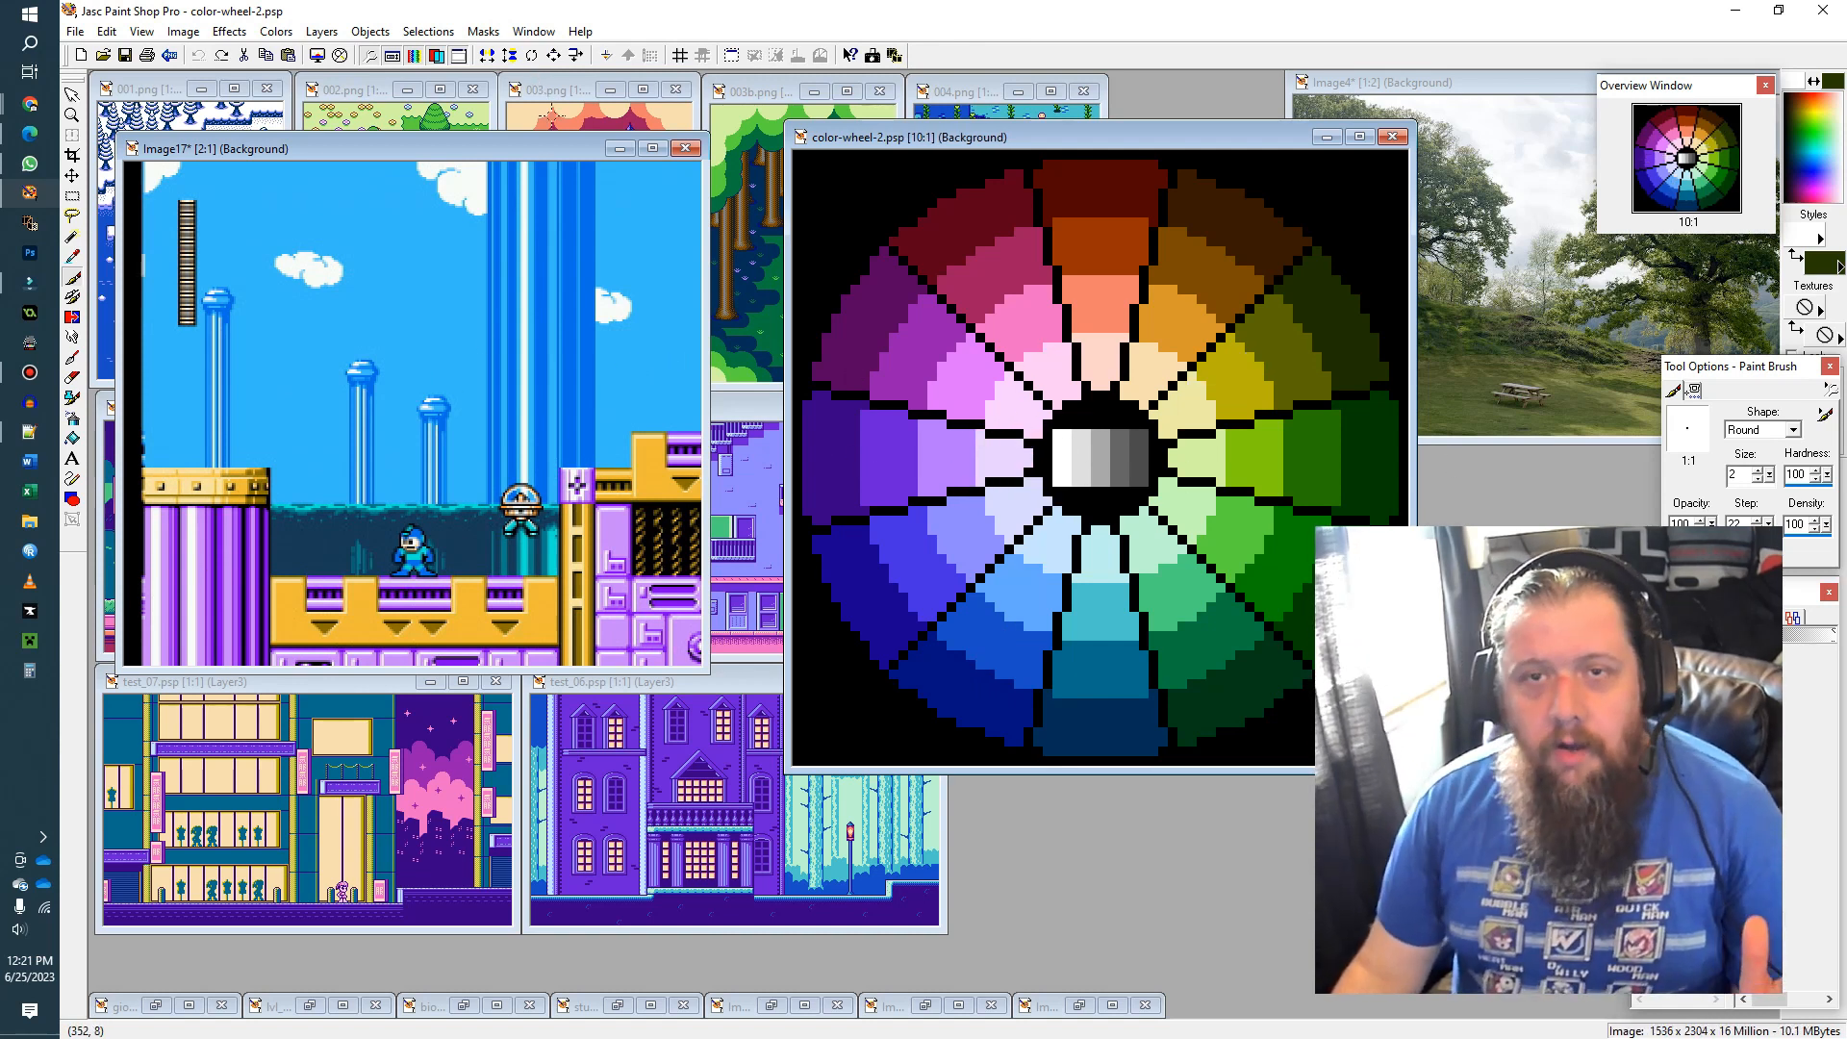
Step: Replace the Mega Man screenshot with the Batman one at 2:1 zoom and move the color wheel beside it
{"action": "left_click", "coordinate": [685, 148]}
{"action": "left_click_drag", "start_coordinate": [324, 175], "coordinate": [262, 113]}
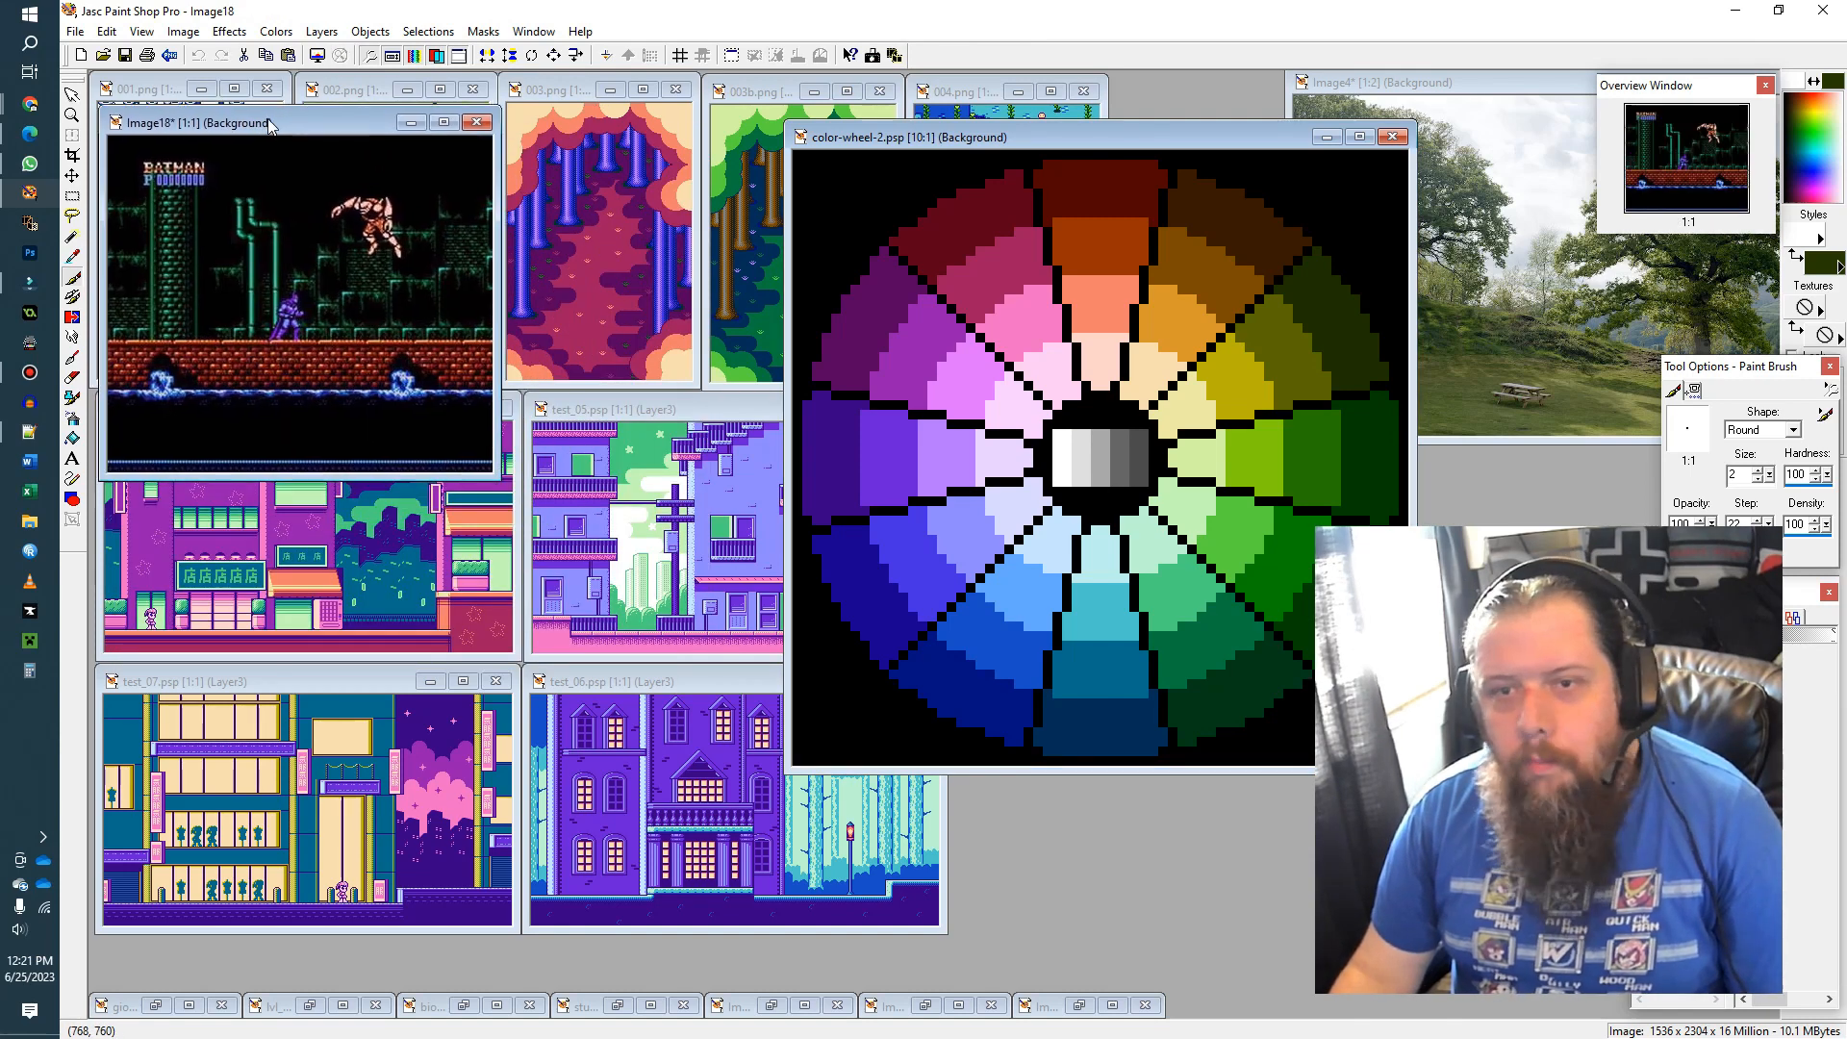
{"action": "scroll", "coordinate": [336, 299], "scroll_direction": "up", "scroll_amount": 1}
{"action": "left_click_drag", "start_coordinate": [1122, 152], "coordinate": [1247, 149]}
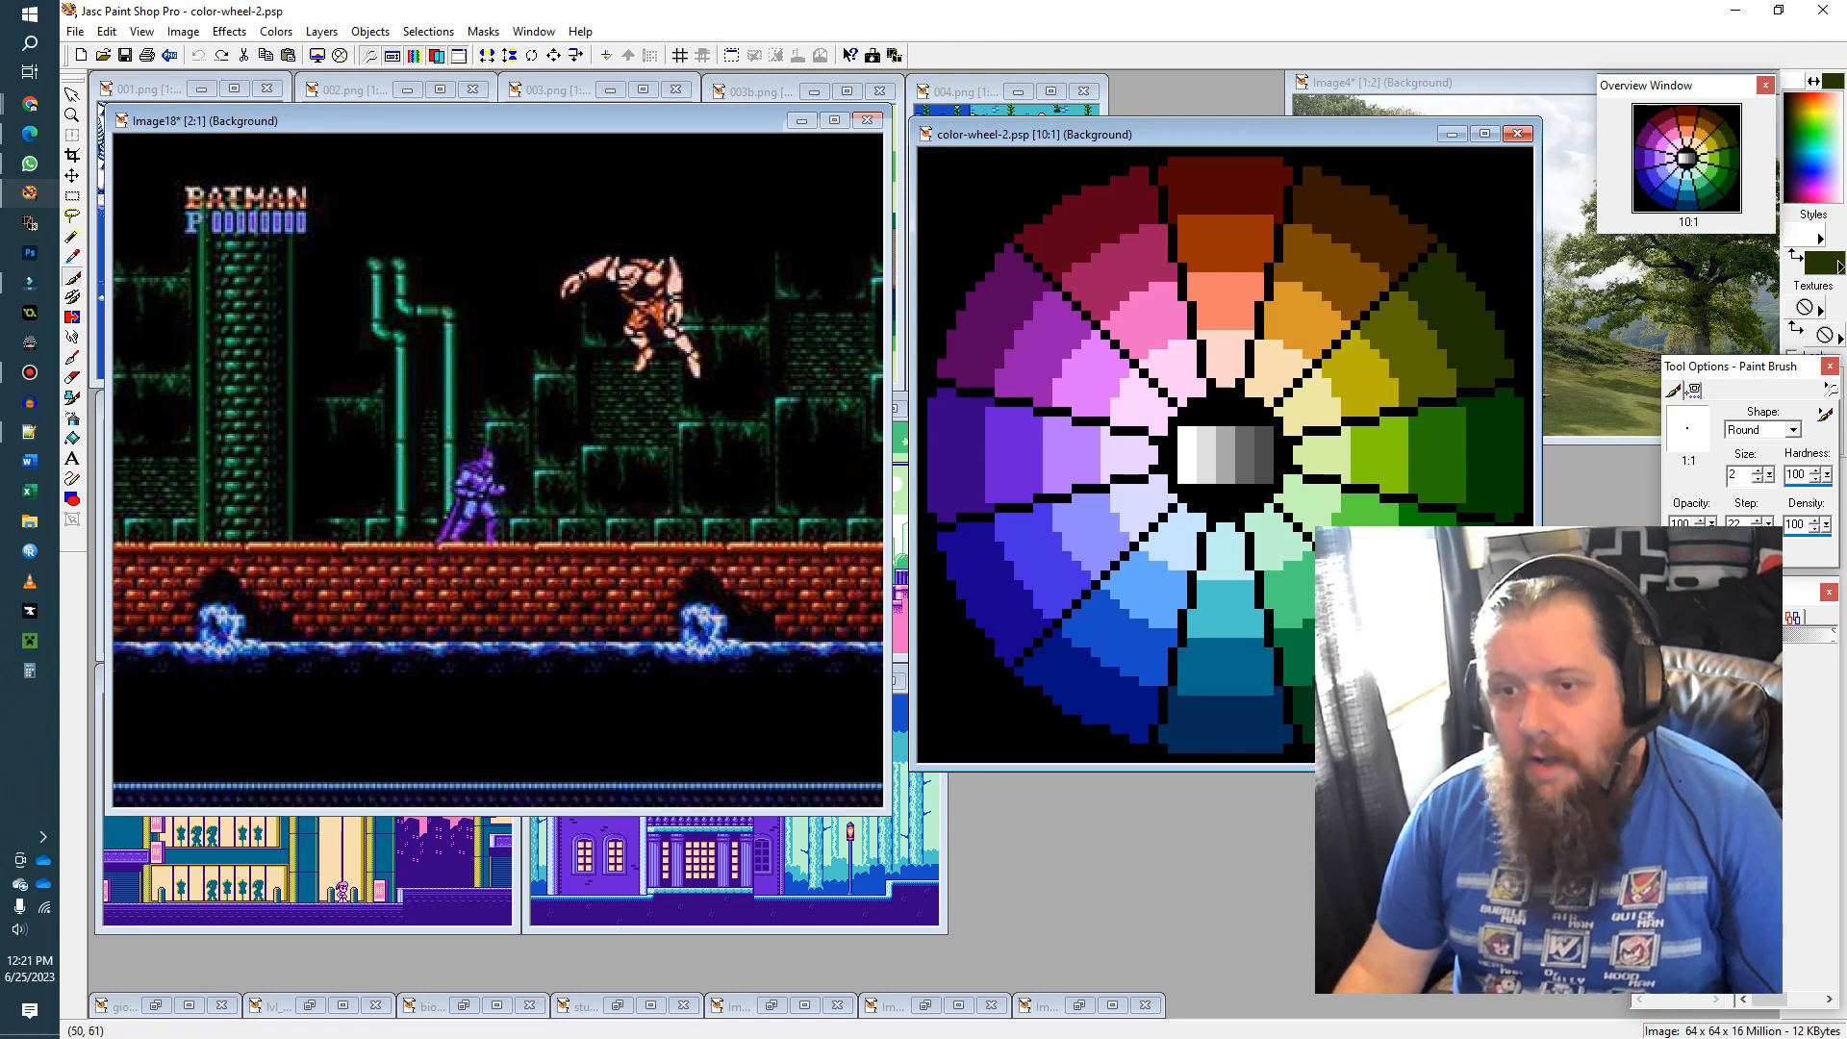
Step: Brush white strokes along the color wheel's red-orange wedge and its indigo wedge
{"action": "left_click_drag", "start_coordinate": [1225, 213], "coordinate": [1216, 321]}
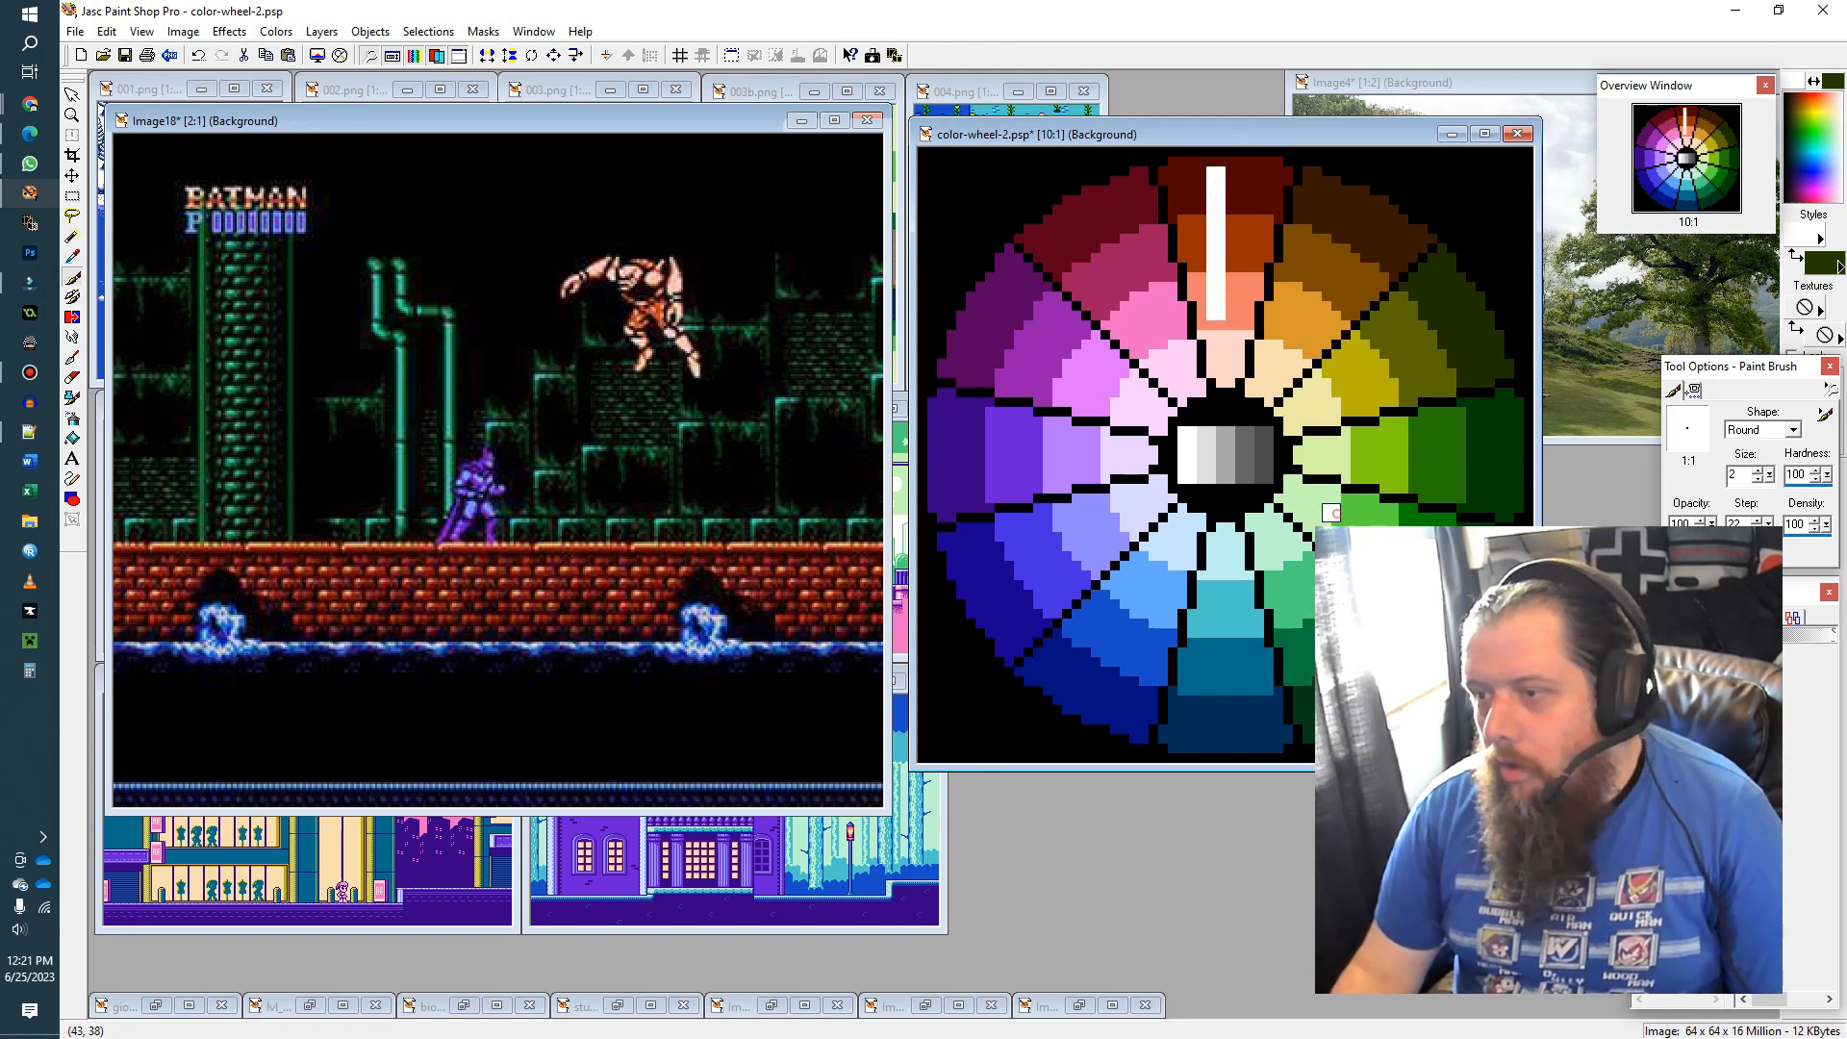
{"action": "left_click_drag", "start_coordinate": [1119, 522], "coordinate": [1005, 590]}
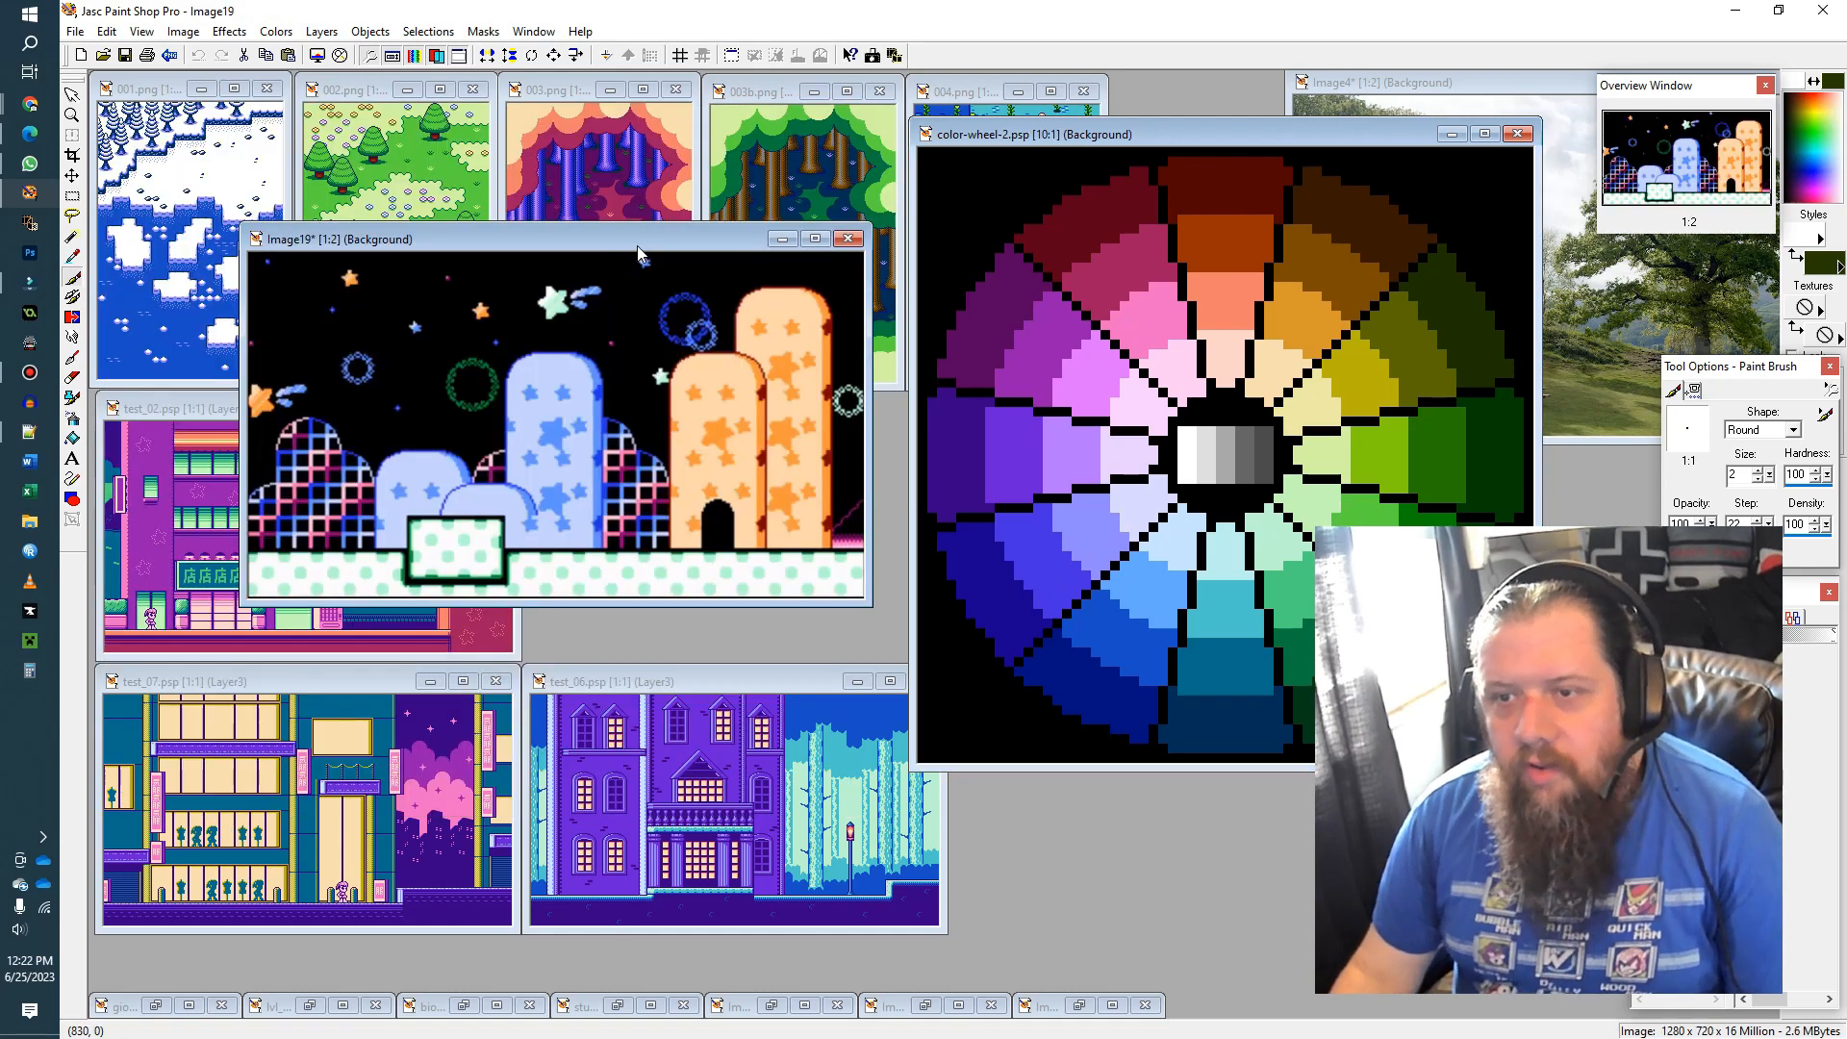
Step: Place the starry platform game screenshot and the color wheel side by side
{"action": "left_click_drag", "start_coordinate": [638, 252], "coordinate": [517, 199]}
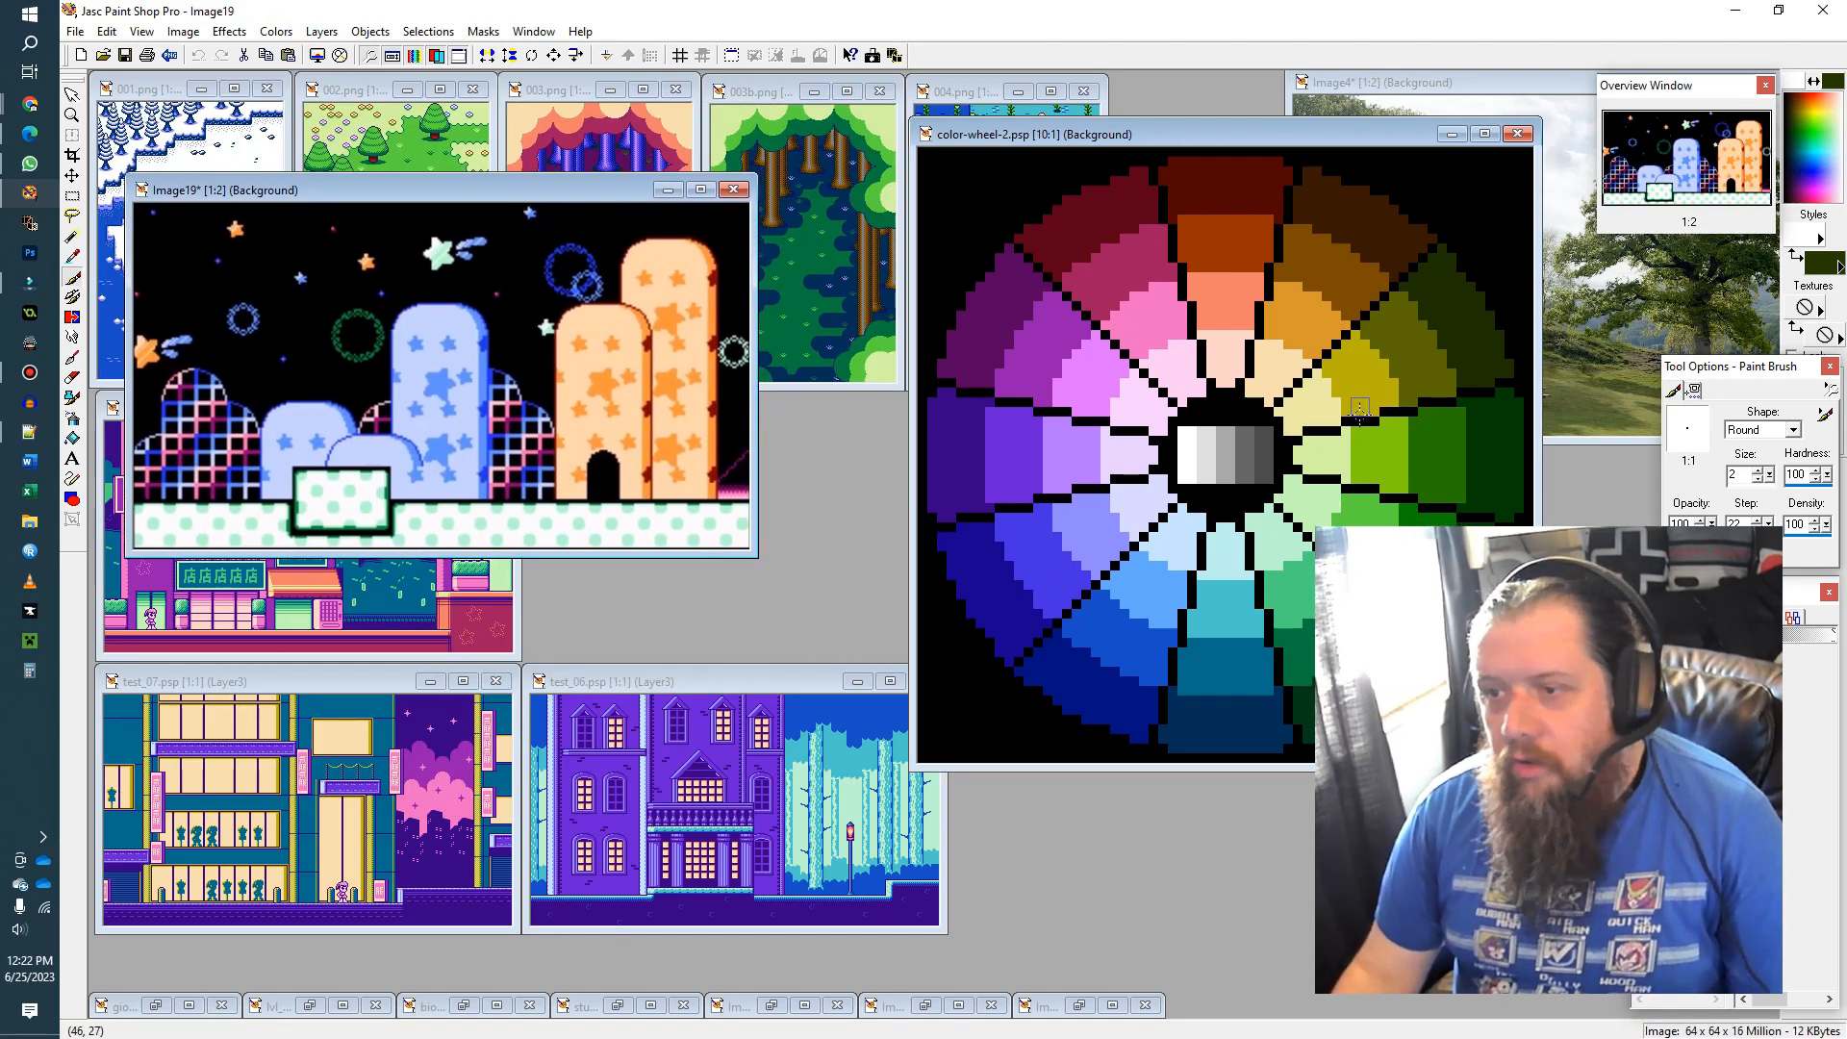
{"action": "left_click_drag", "start_coordinate": [1227, 134], "coordinate": [1094, 113]}
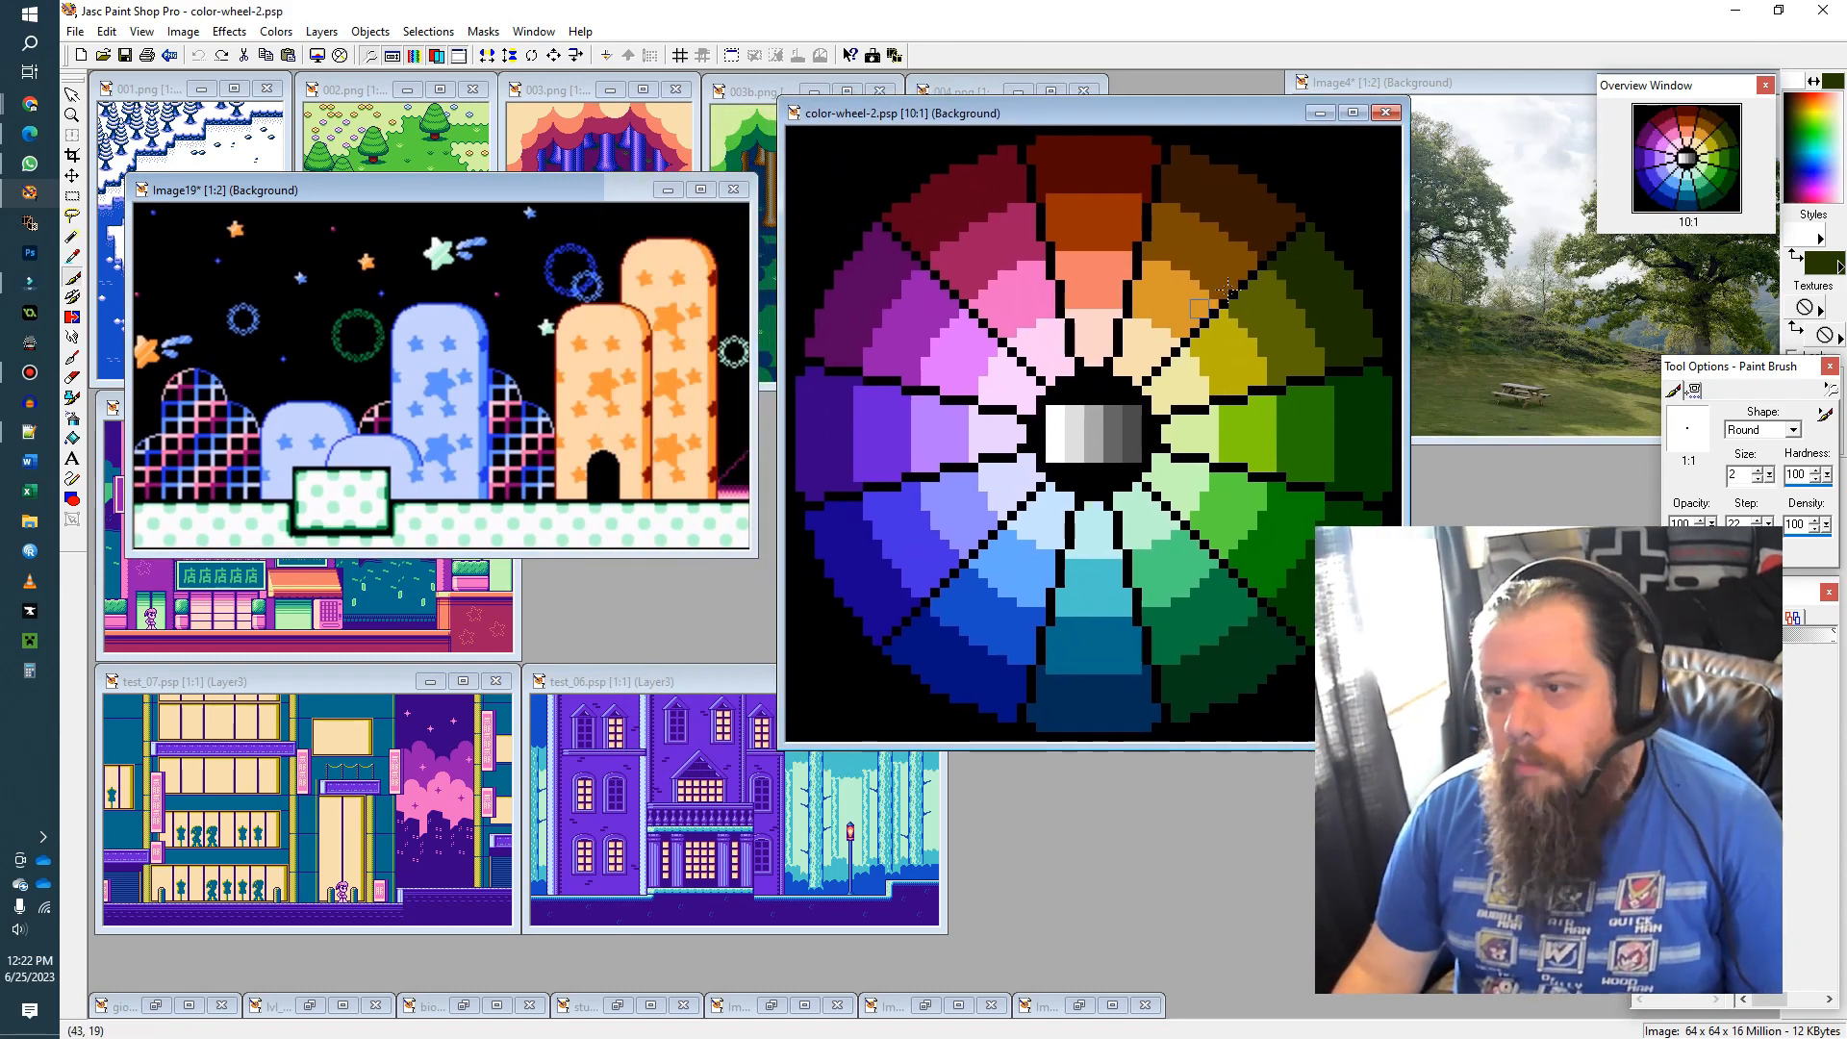
Step: Brush white strokes along the color wheel's orange, blue, purple and green wedges, and undo them all
{"action": "left_click_drag", "start_coordinate": [1219, 213], "coordinate": [1151, 328]}
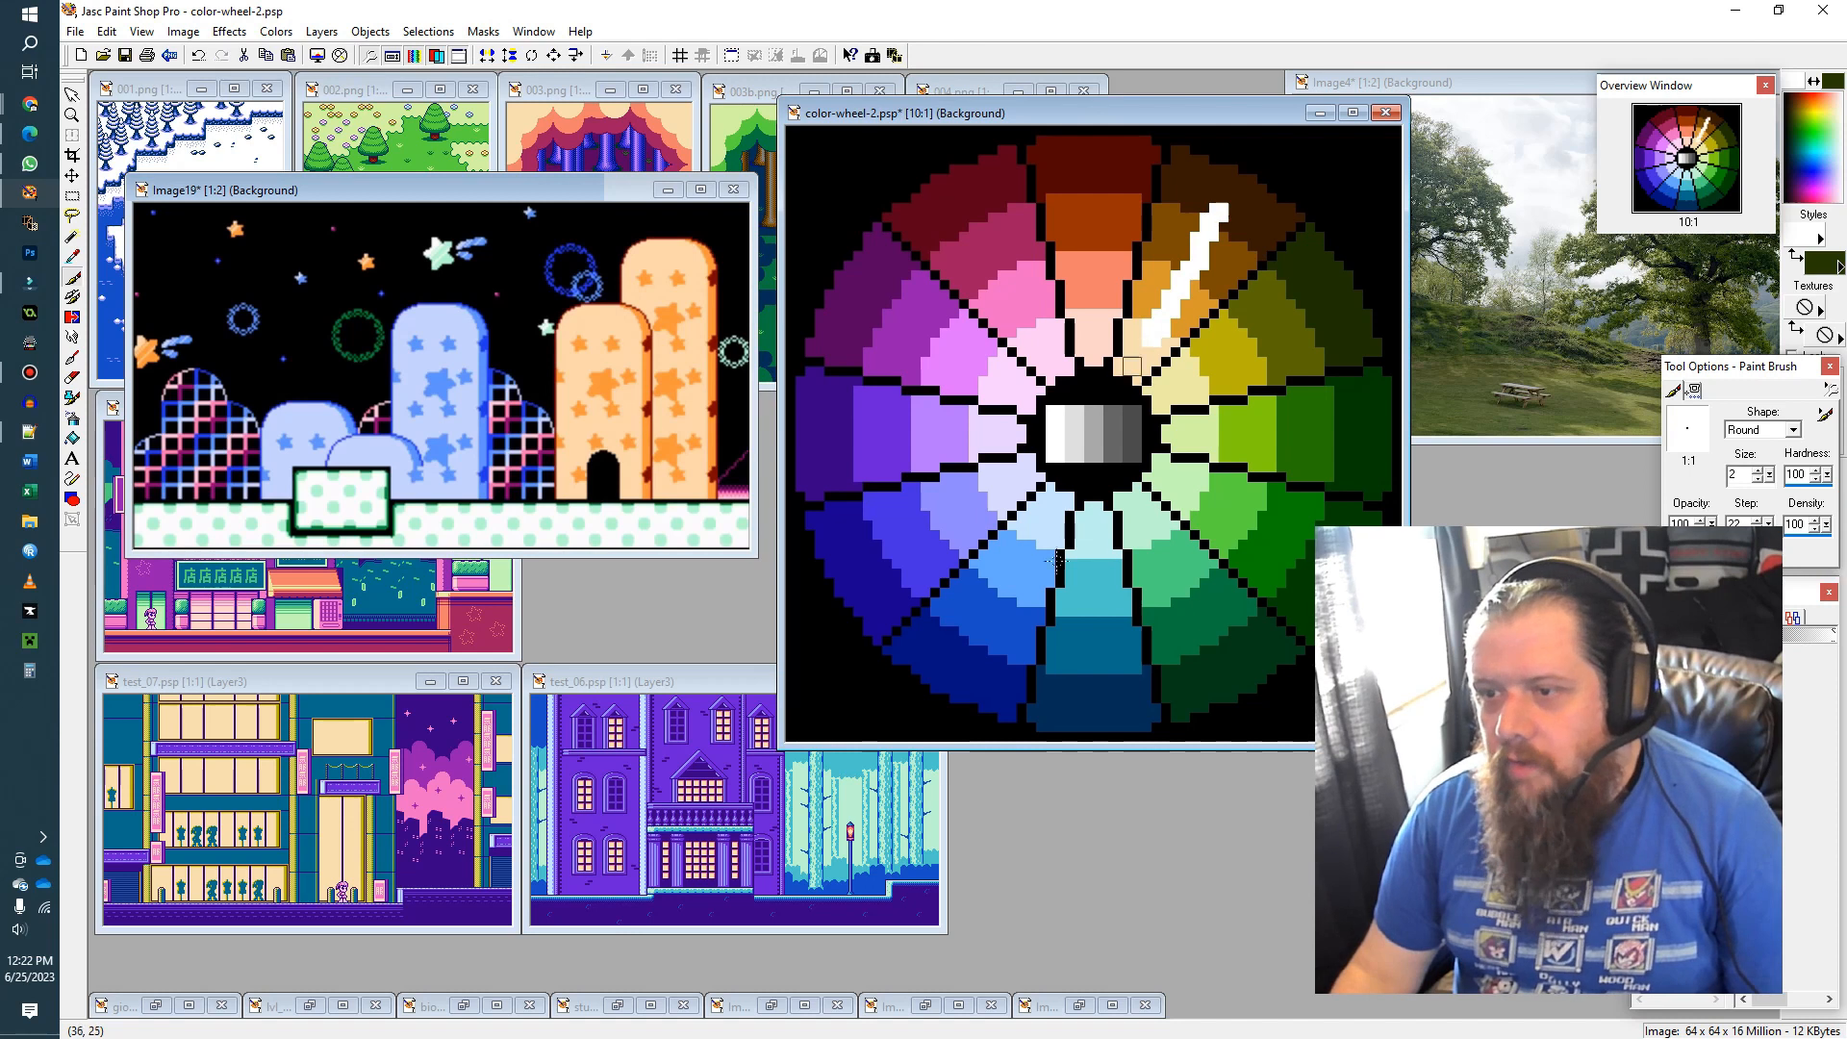
{"action": "left_click_drag", "start_coordinate": [1036, 521], "coordinate": [968, 644]}
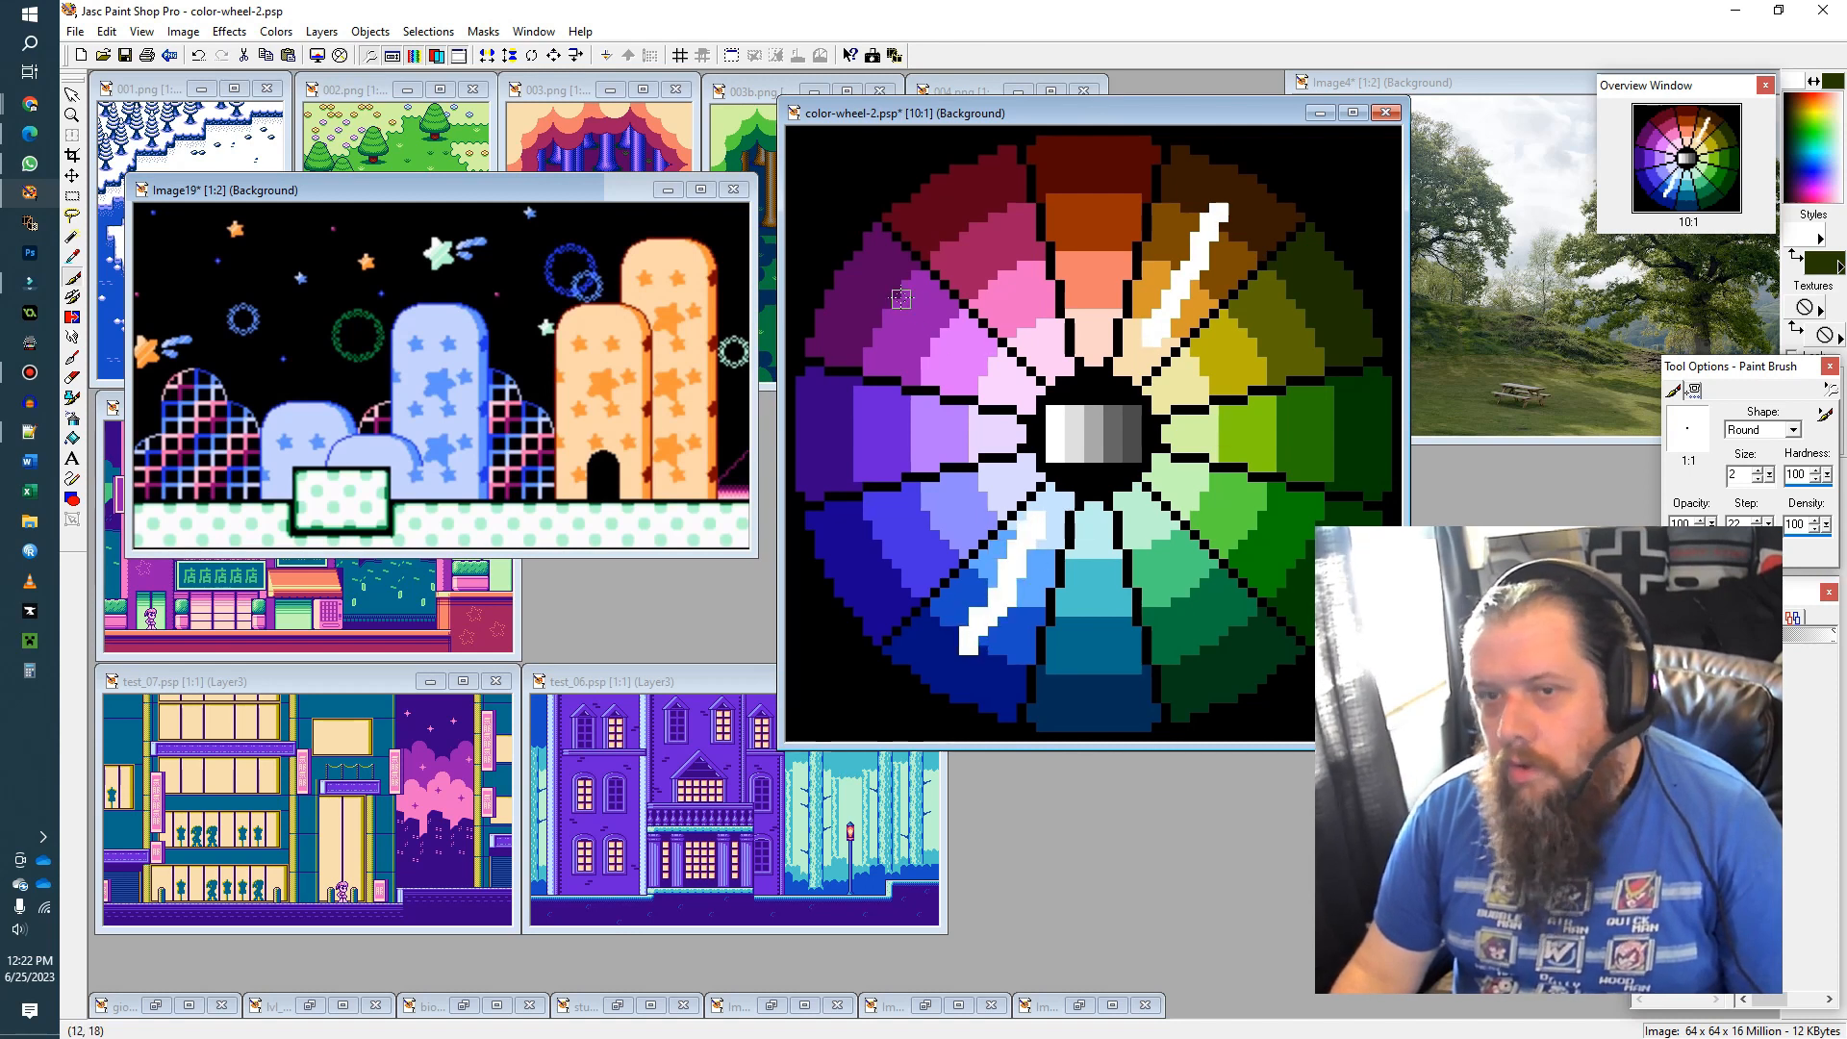
{"action": "left_click_drag", "start_coordinate": [872, 290], "coordinate": [1007, 364]}
{"action": "left_click_drag", "start_coordinate": [1186, 491], "coordinate": [1306, 563]}
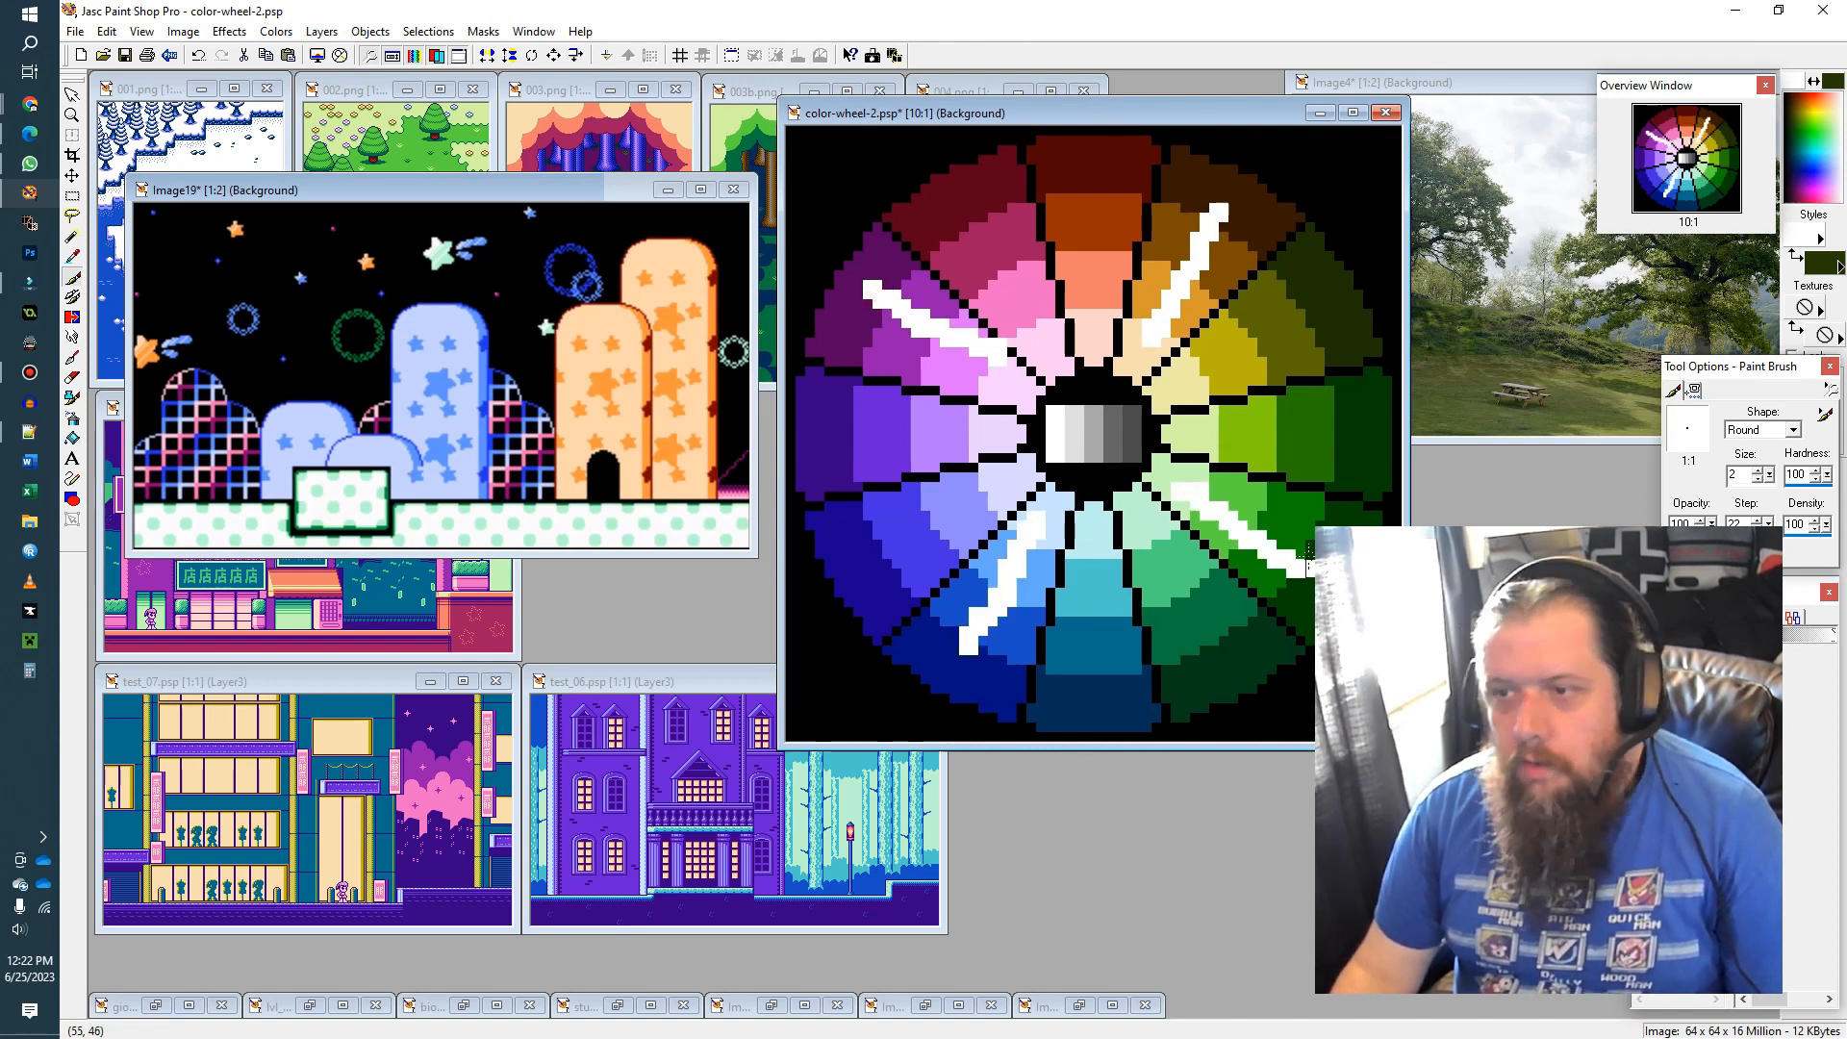
{"action": "mouse_move", "coordinate": [1199, 243]}
{"action": "left_mouse_down"}
{"action": "mouse_move", "coordinate": [920, 305]}
{"action": "mouse_move", "coordinate": [866, 298]}
{"action": "mouse_move", "coordinate": [974, 637]}
{"action": "mouse_move", "coordinate": [1310, 584]}
{"action": "mouse_move", "coordinate": [1185, 221]}
{"action": "left_mouse_up"}
{"action": "key", "text": "ctrl+z"}
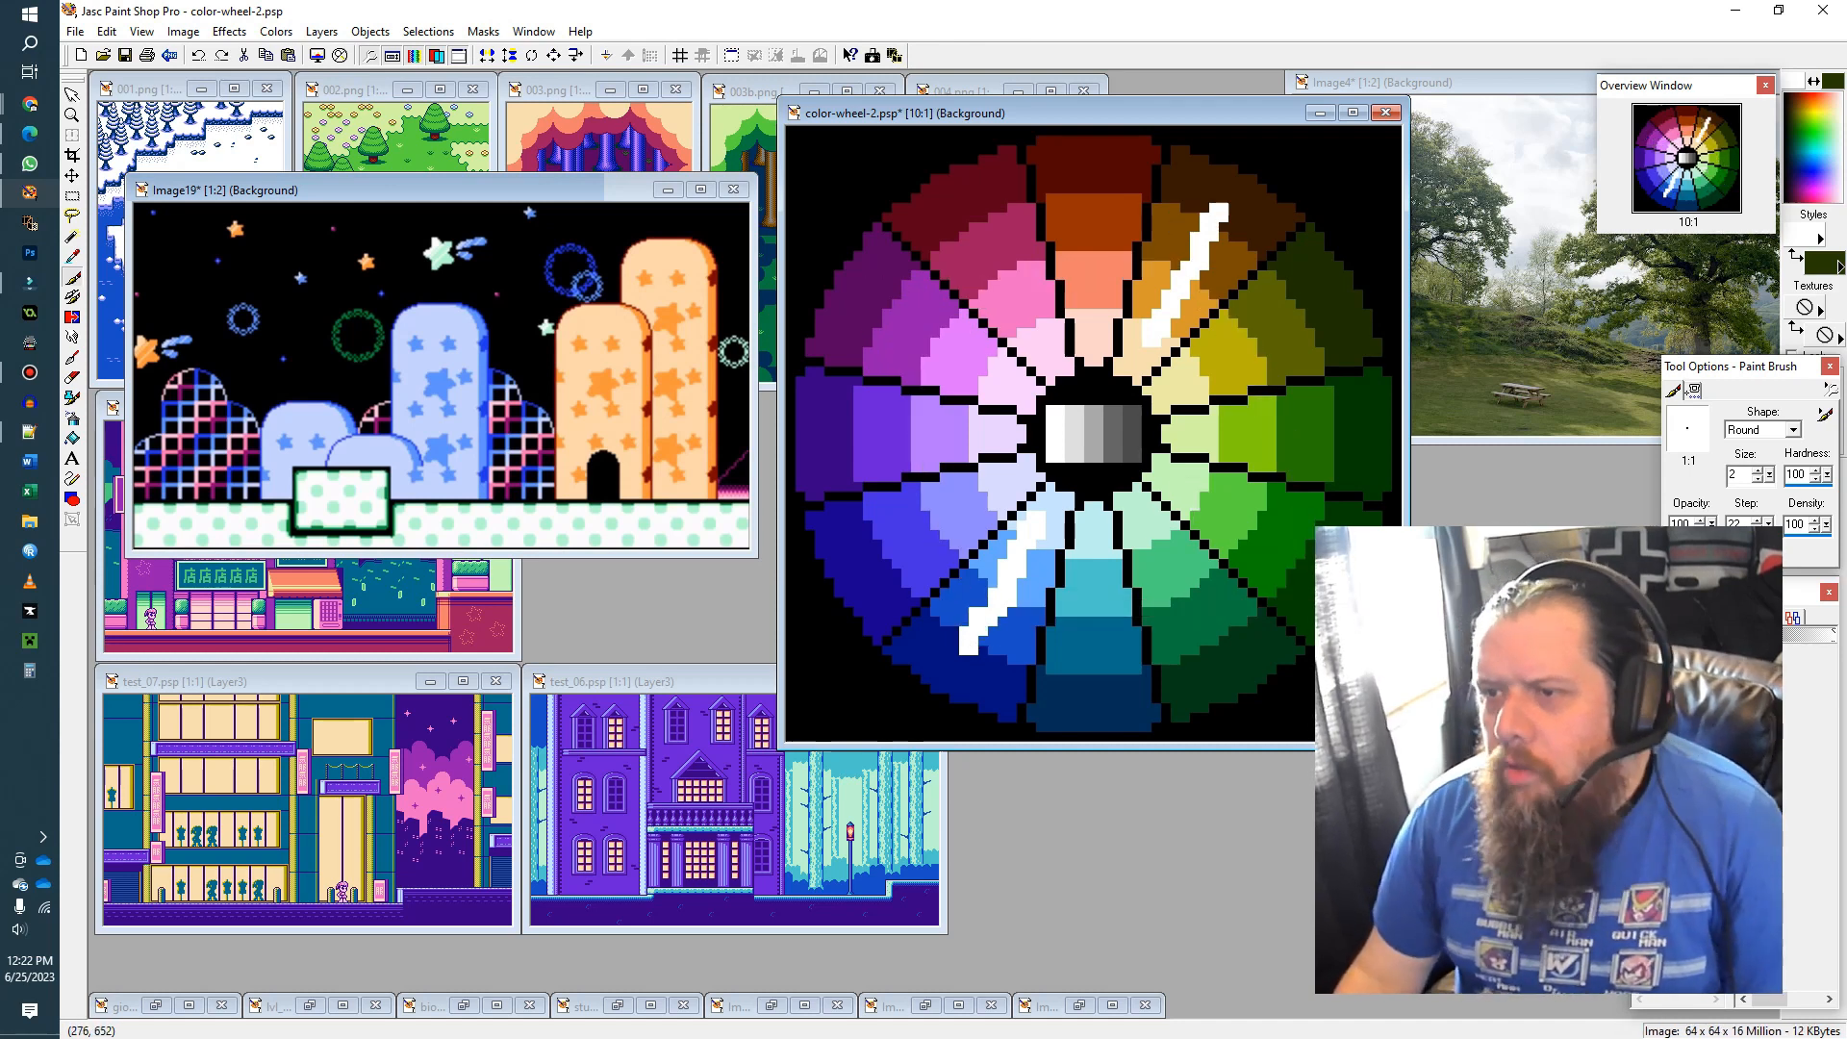
{"action": "key", "text": "ctrl+z"}
{"action": "key", "text": "ctrl+z"}
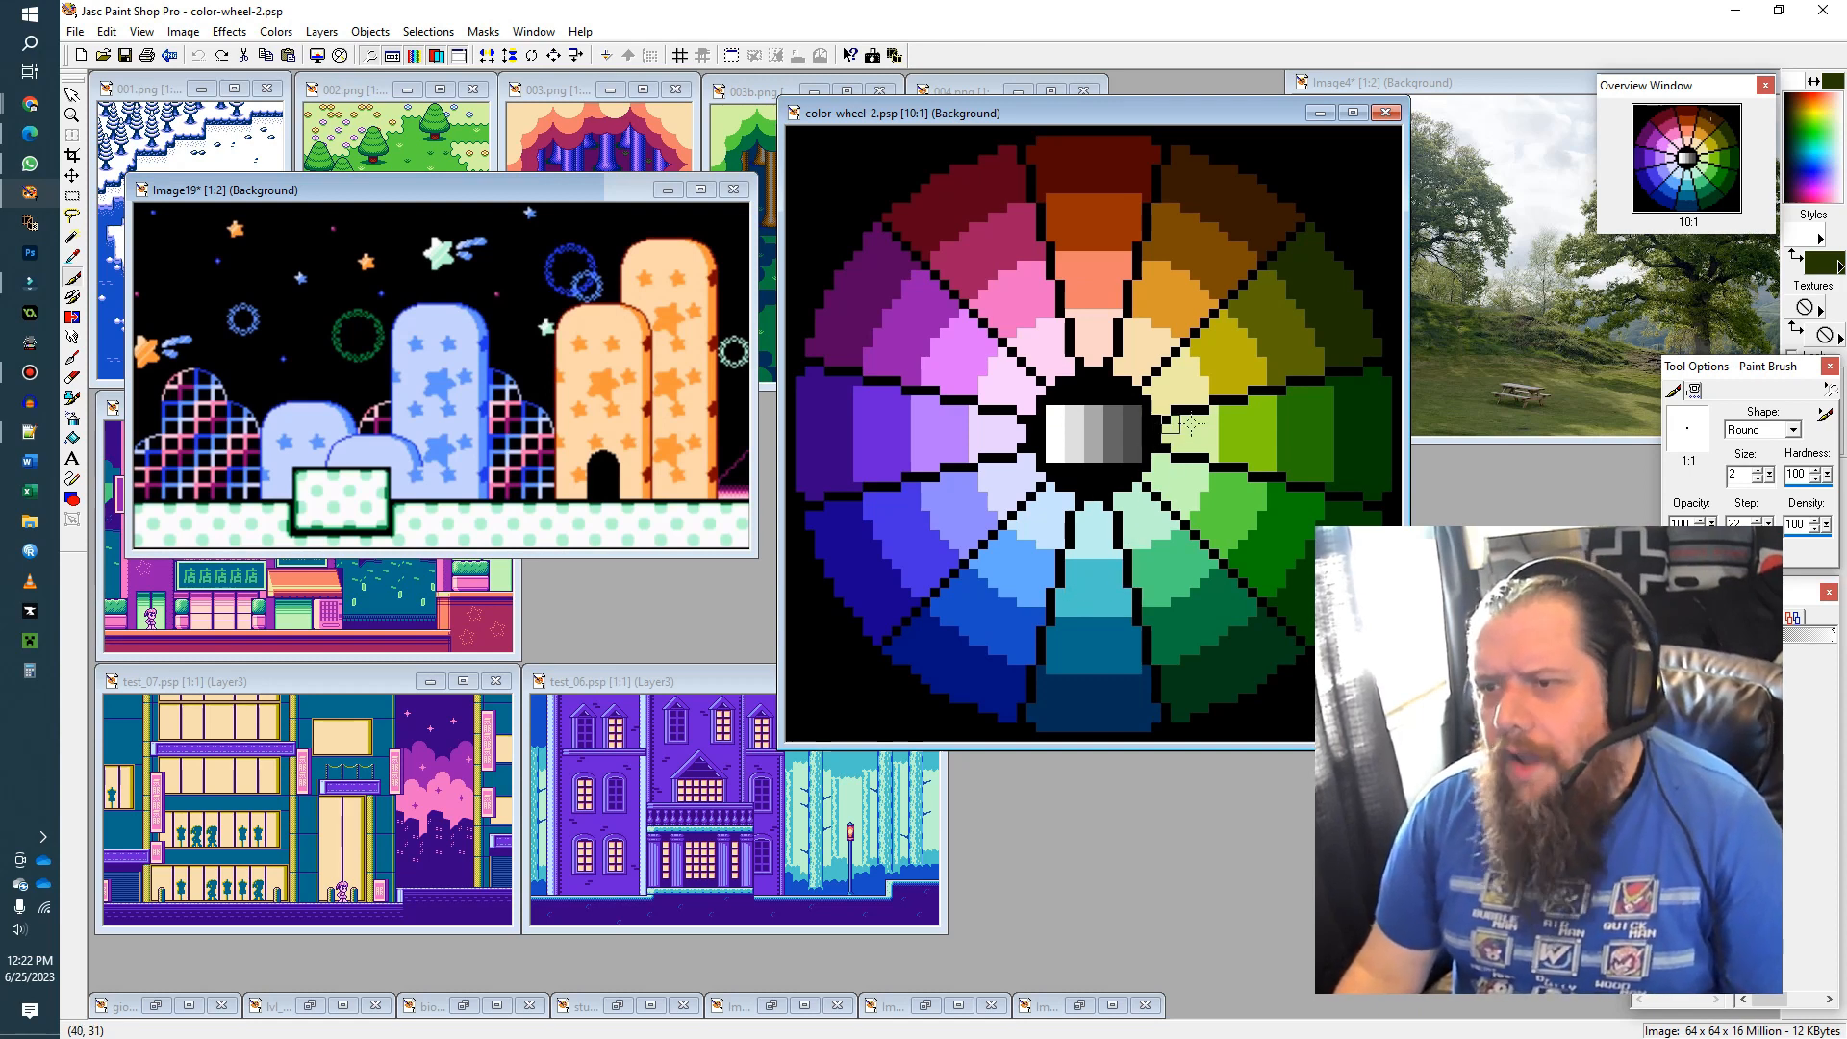
Step: Draw a white freehand rectangle connecting the color wheel's purple, yellow, green and indigo wedges, and undo it
{"action": "mouse_move", "coordinate": [892, 290]}
{"action": "left_mouse_down"}
{"action": "mouse_move", "coordinate": [883, 530]}
{"action": "mouse_move", "coordinate": [1304, 520]}
{"action": "mouse_move", "coordinate": [1319, 321]}
{"action": "mouse_move", "coordinate": [894, 327]}
{"action": "left_mouse_up"}
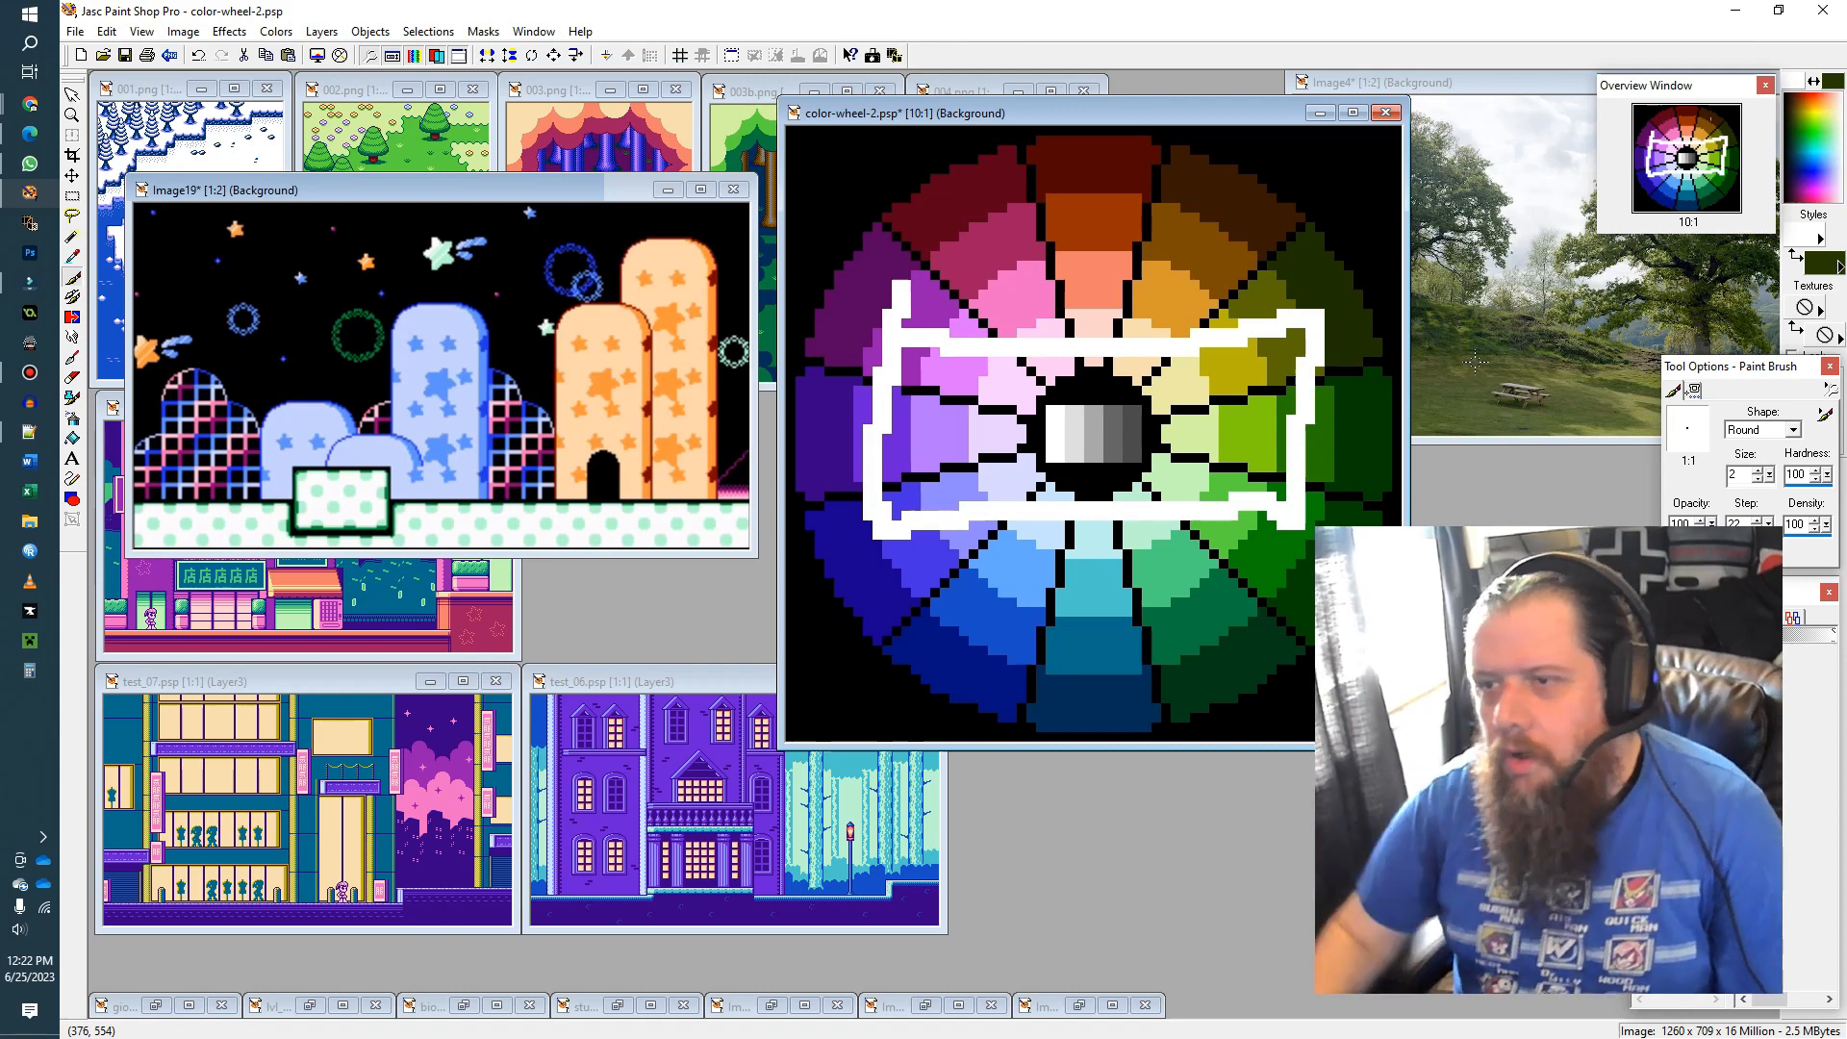
{"action": "key", "text": "ctrl+z"}
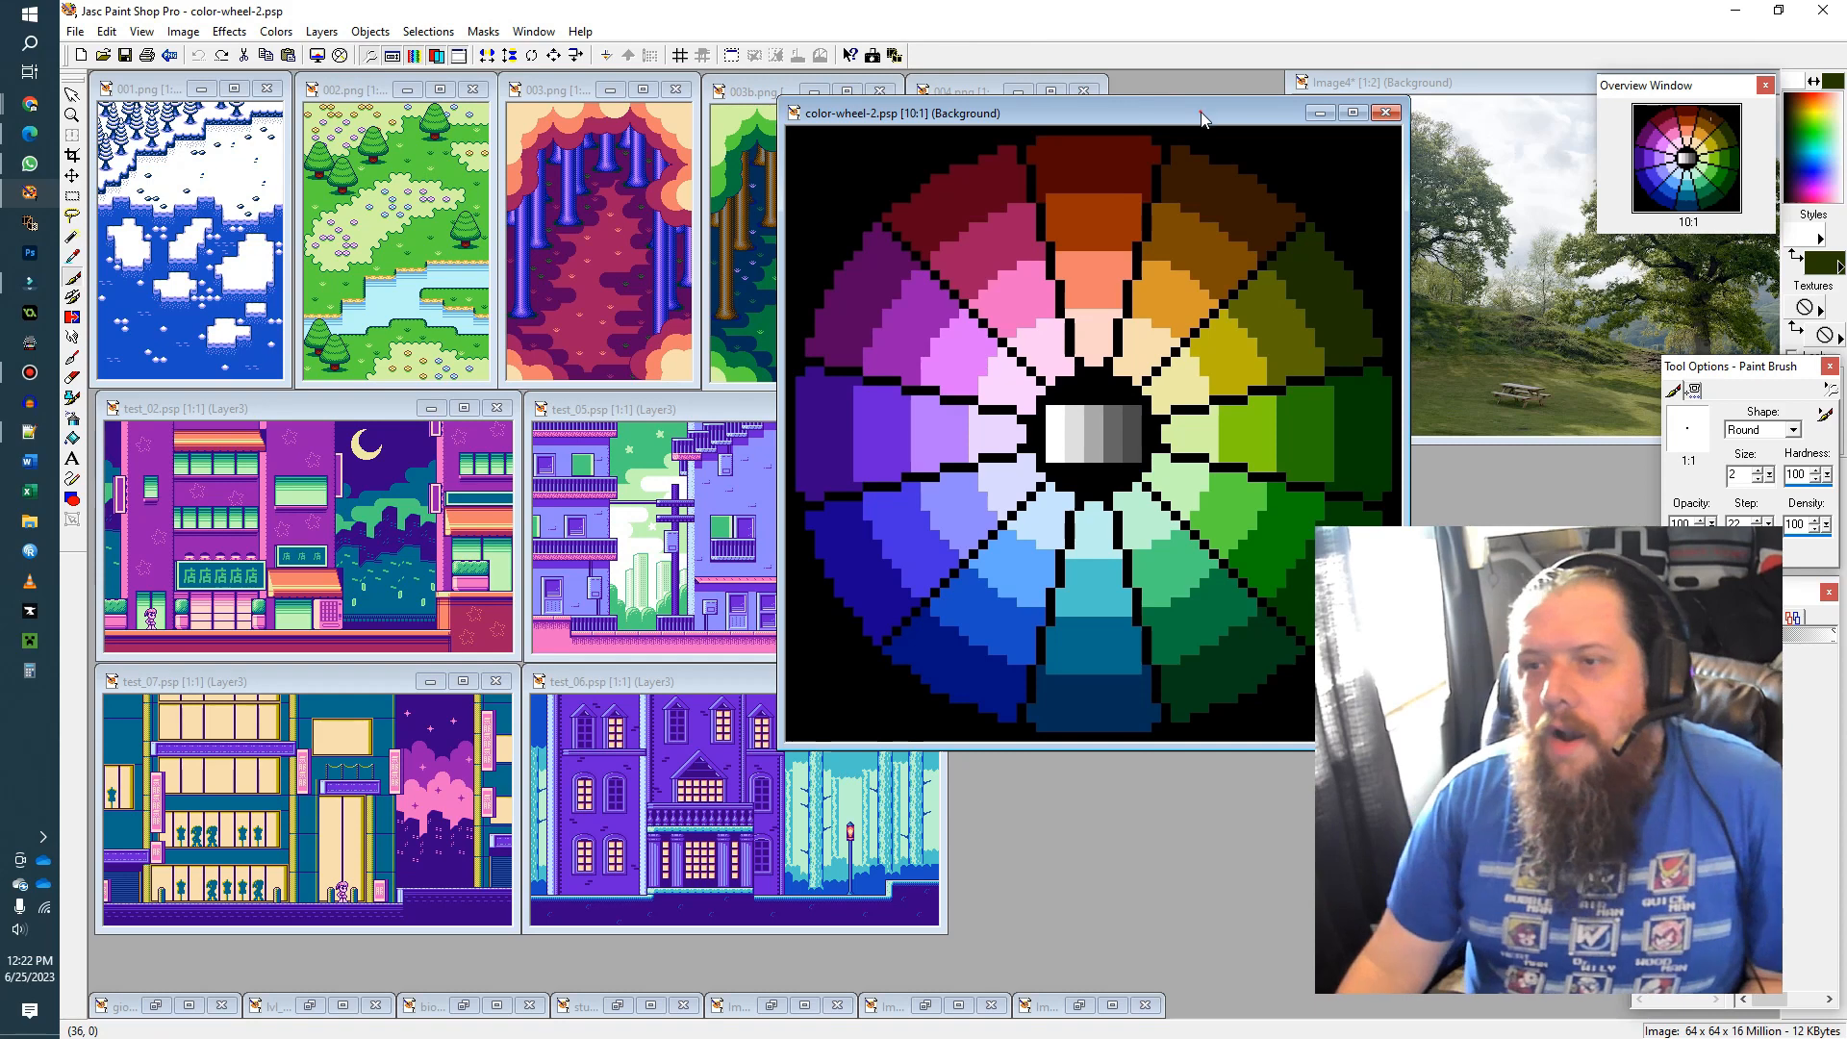
Step: Move the color wheel window aside and open the minimized Image5 containing the four-column color palette
{"action": "left_click_drag", "start_coordinate": [1201, 118], "coordinate": [1297, 122]}
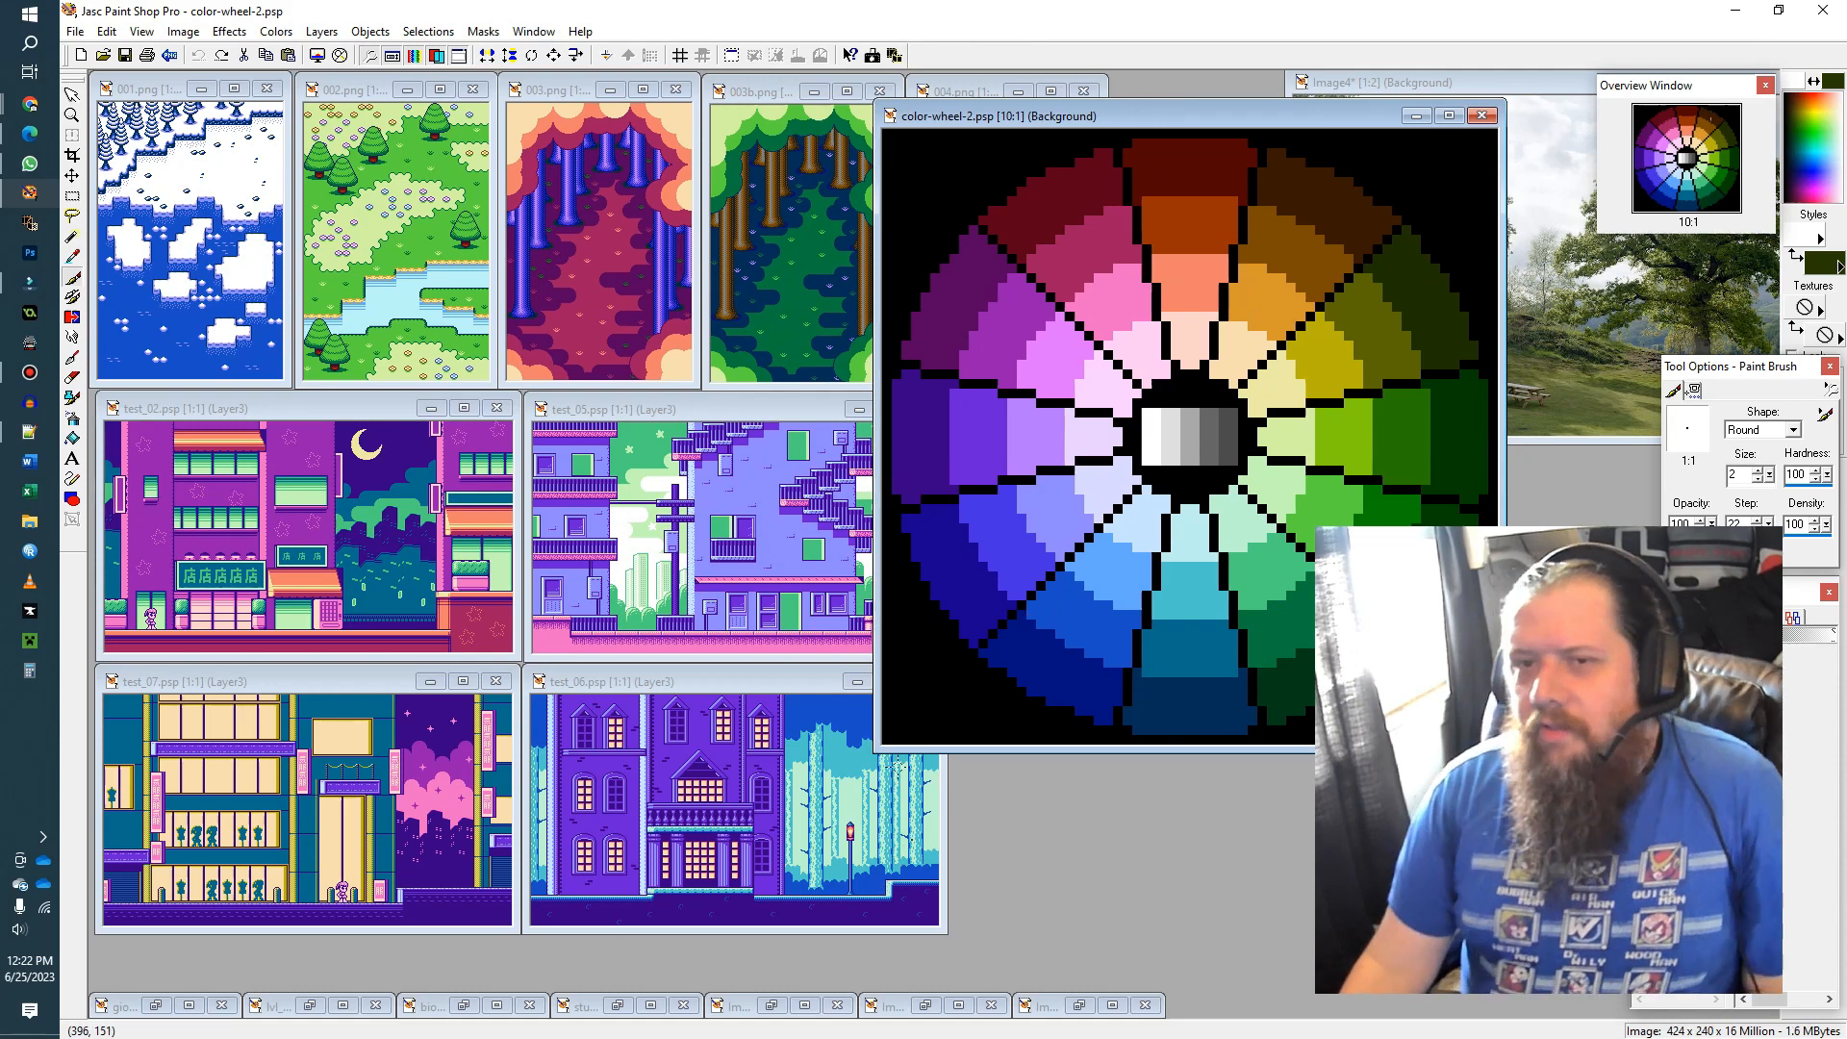
{"action": "left_click", "coordinate": [770, 1005]}
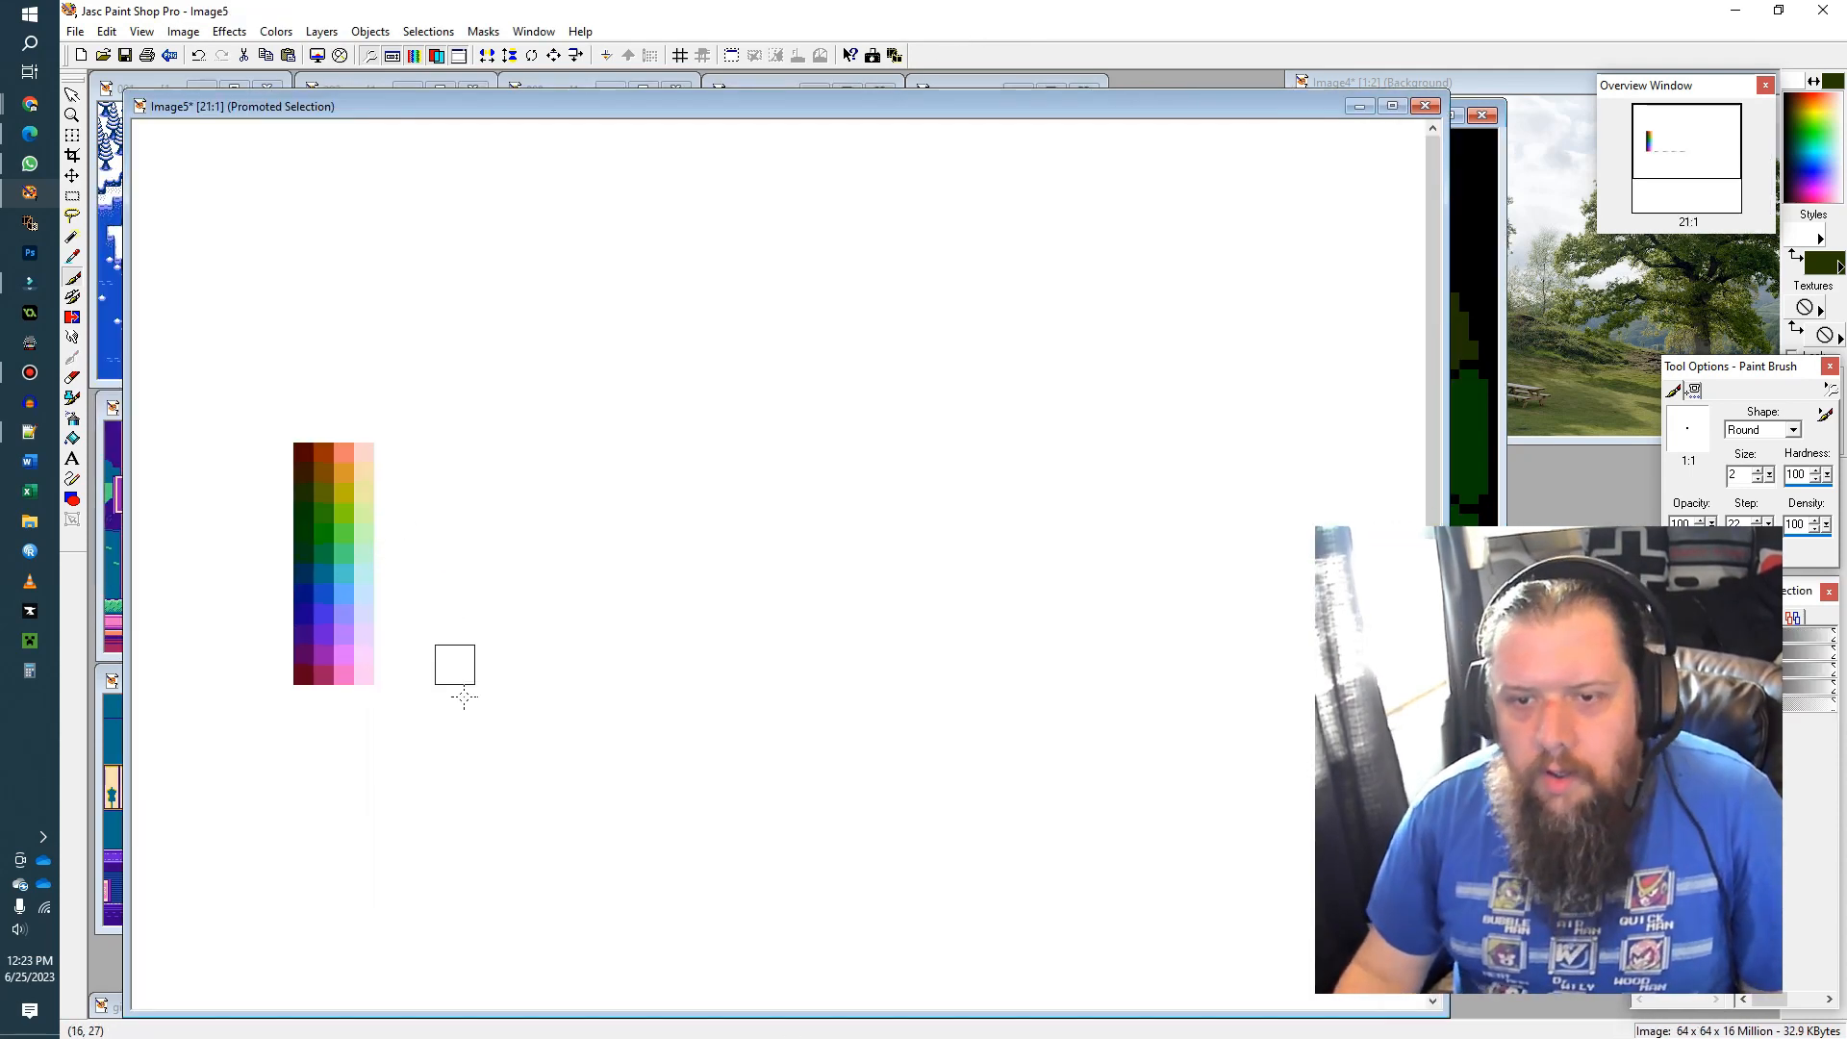
{"action": "scroll", "coordinate": [462, 694], "scroll_direction": "up", "scroll_amount": 10}
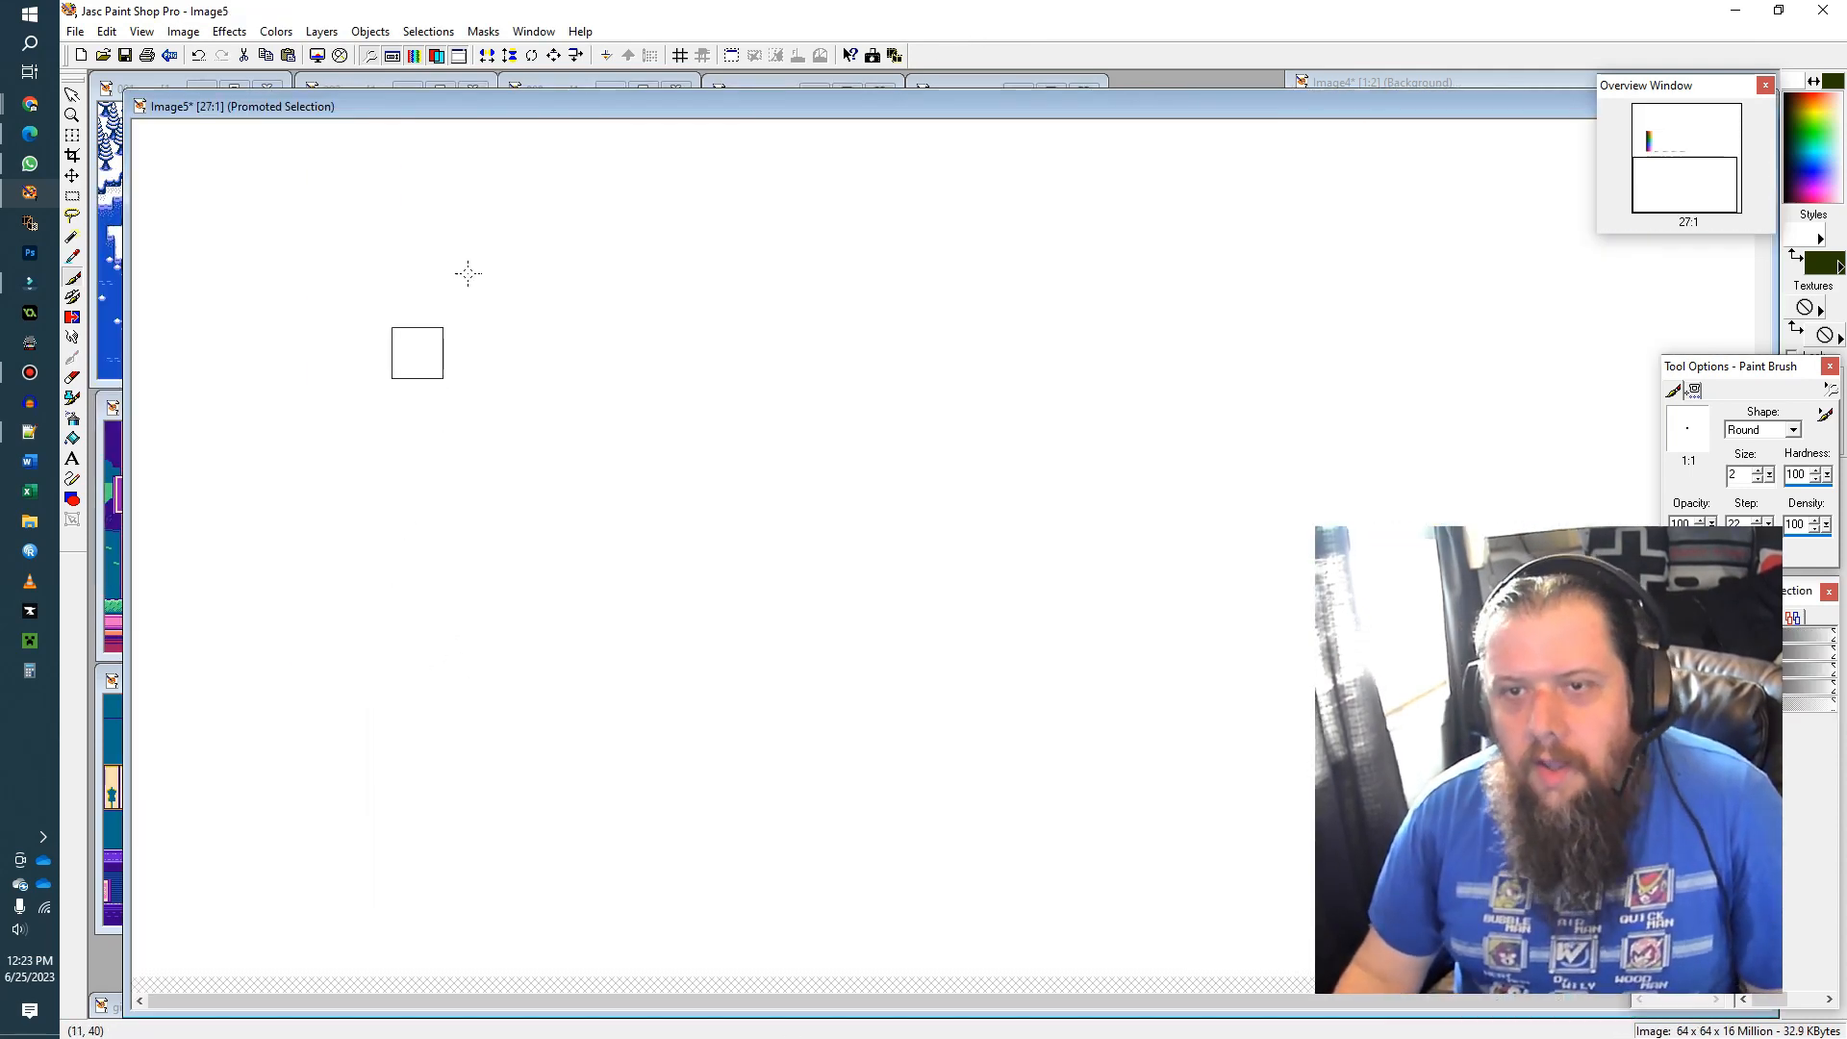
{"action": "scroll", "coordinate": [536, 631], "scroll_direction": "down", "scroll_amount": 2}
{"action": "scroll", "coordinate": [520, 657], "scroll_direction": "up", "scroll_amount": 1}
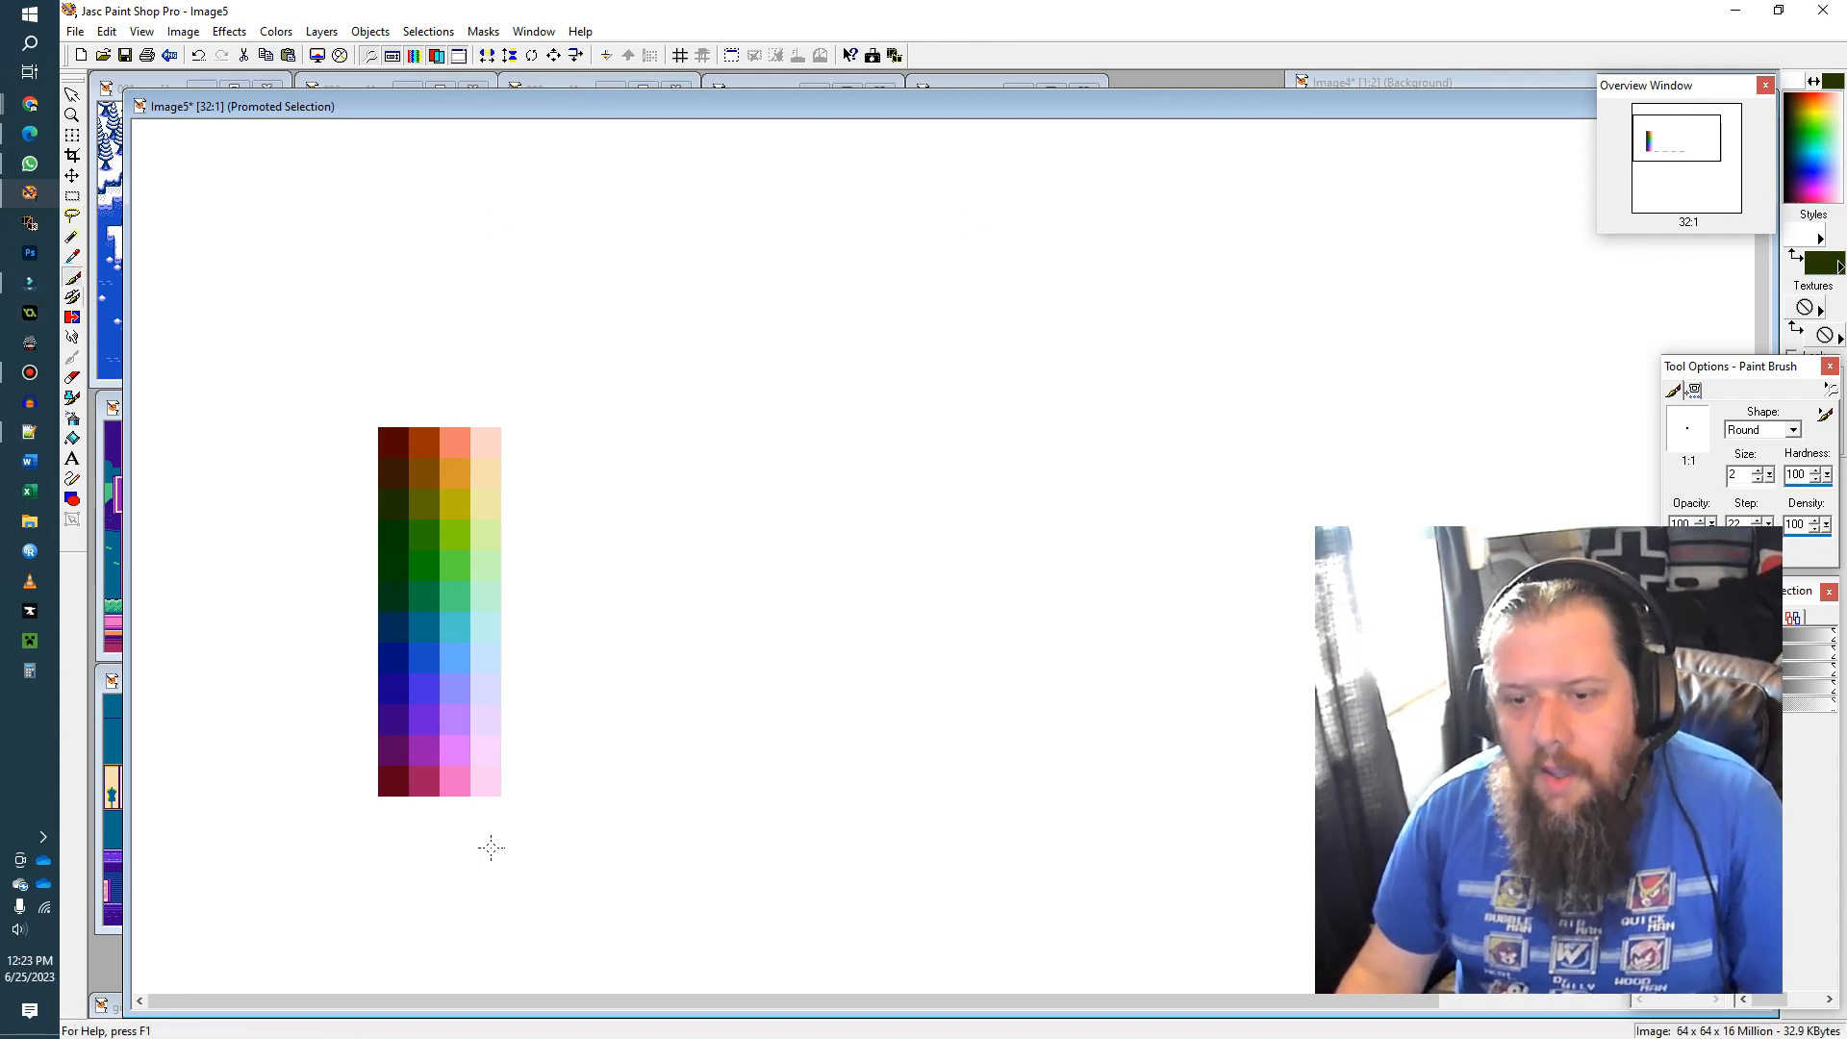
{"action": "left_click", "coordinate": [1768, 308]}
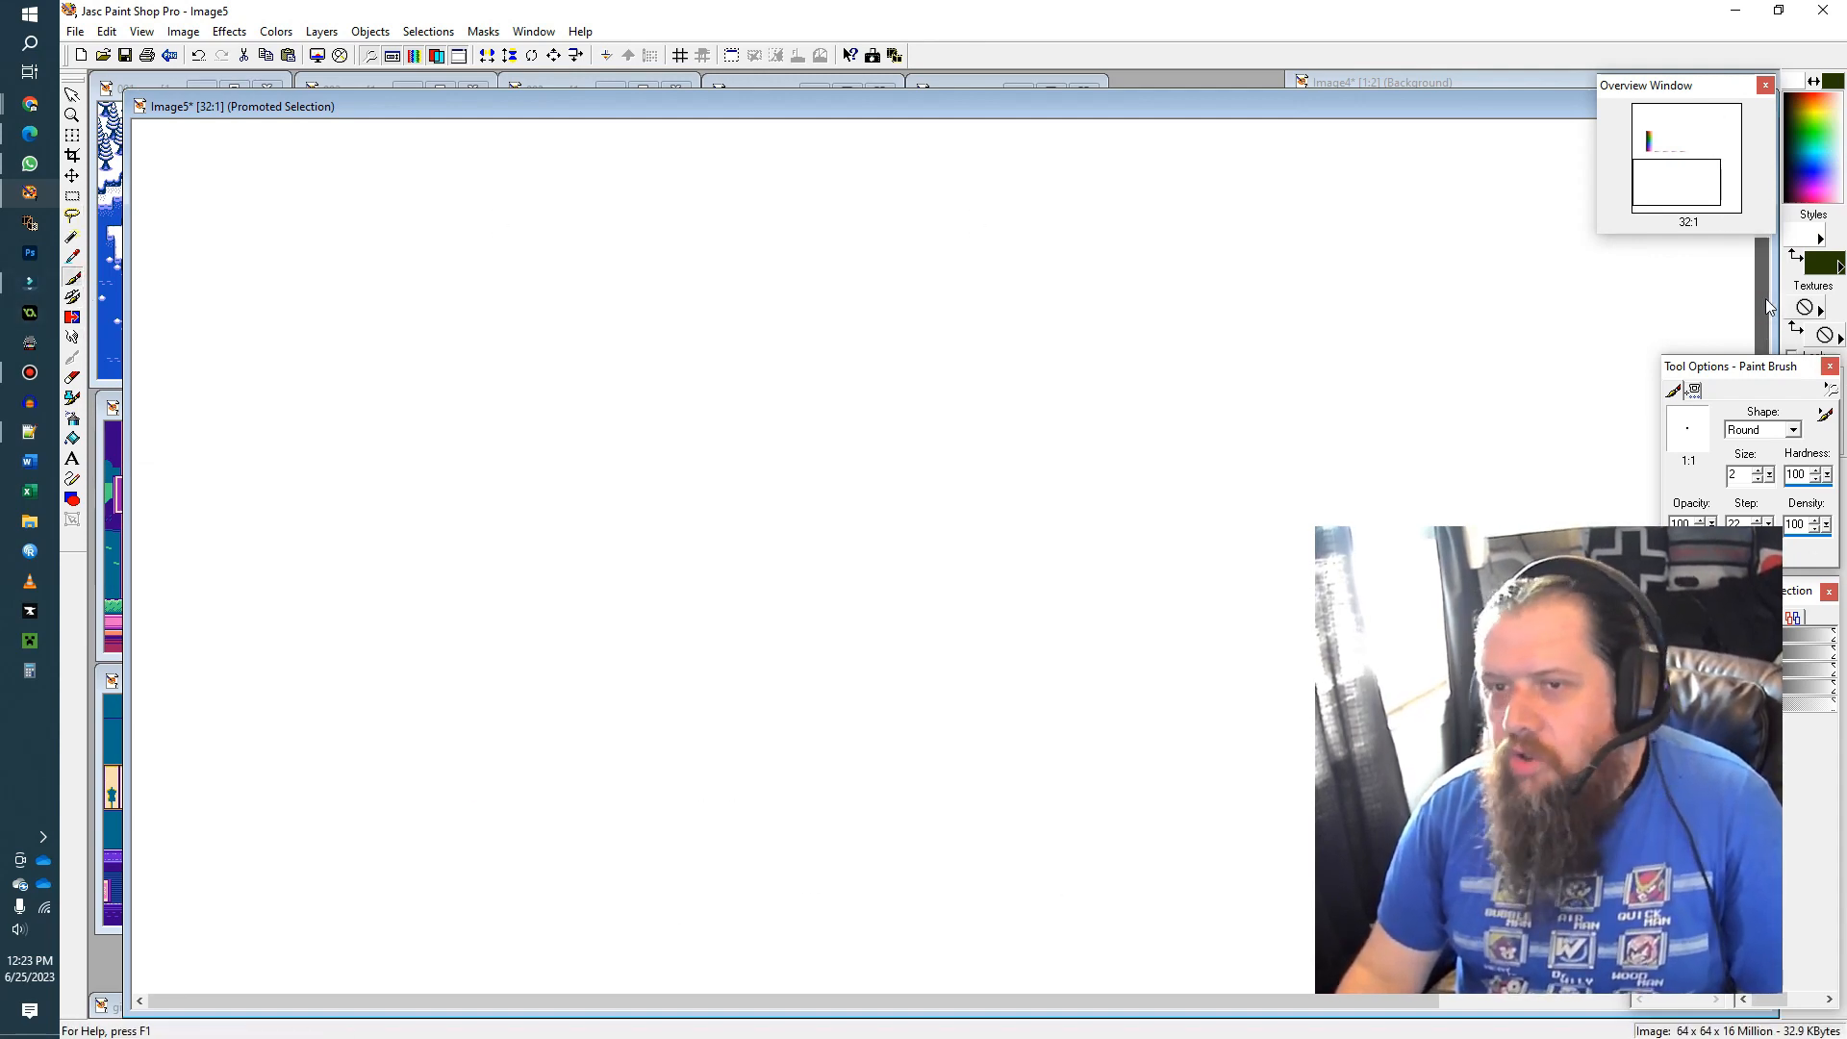
{"action": "scroll", "coordinate": [634, 313], "scroll_direction": "down", "scroll_amount": 3}
{"action": "scroll", "coordinate": [610, 891], "scroll_direction": "up", "scroll_amount": 1}
{"action": "scroll", "coordinate": [610, 891], "scroll_direction": "down", "scroll_amount": 4}
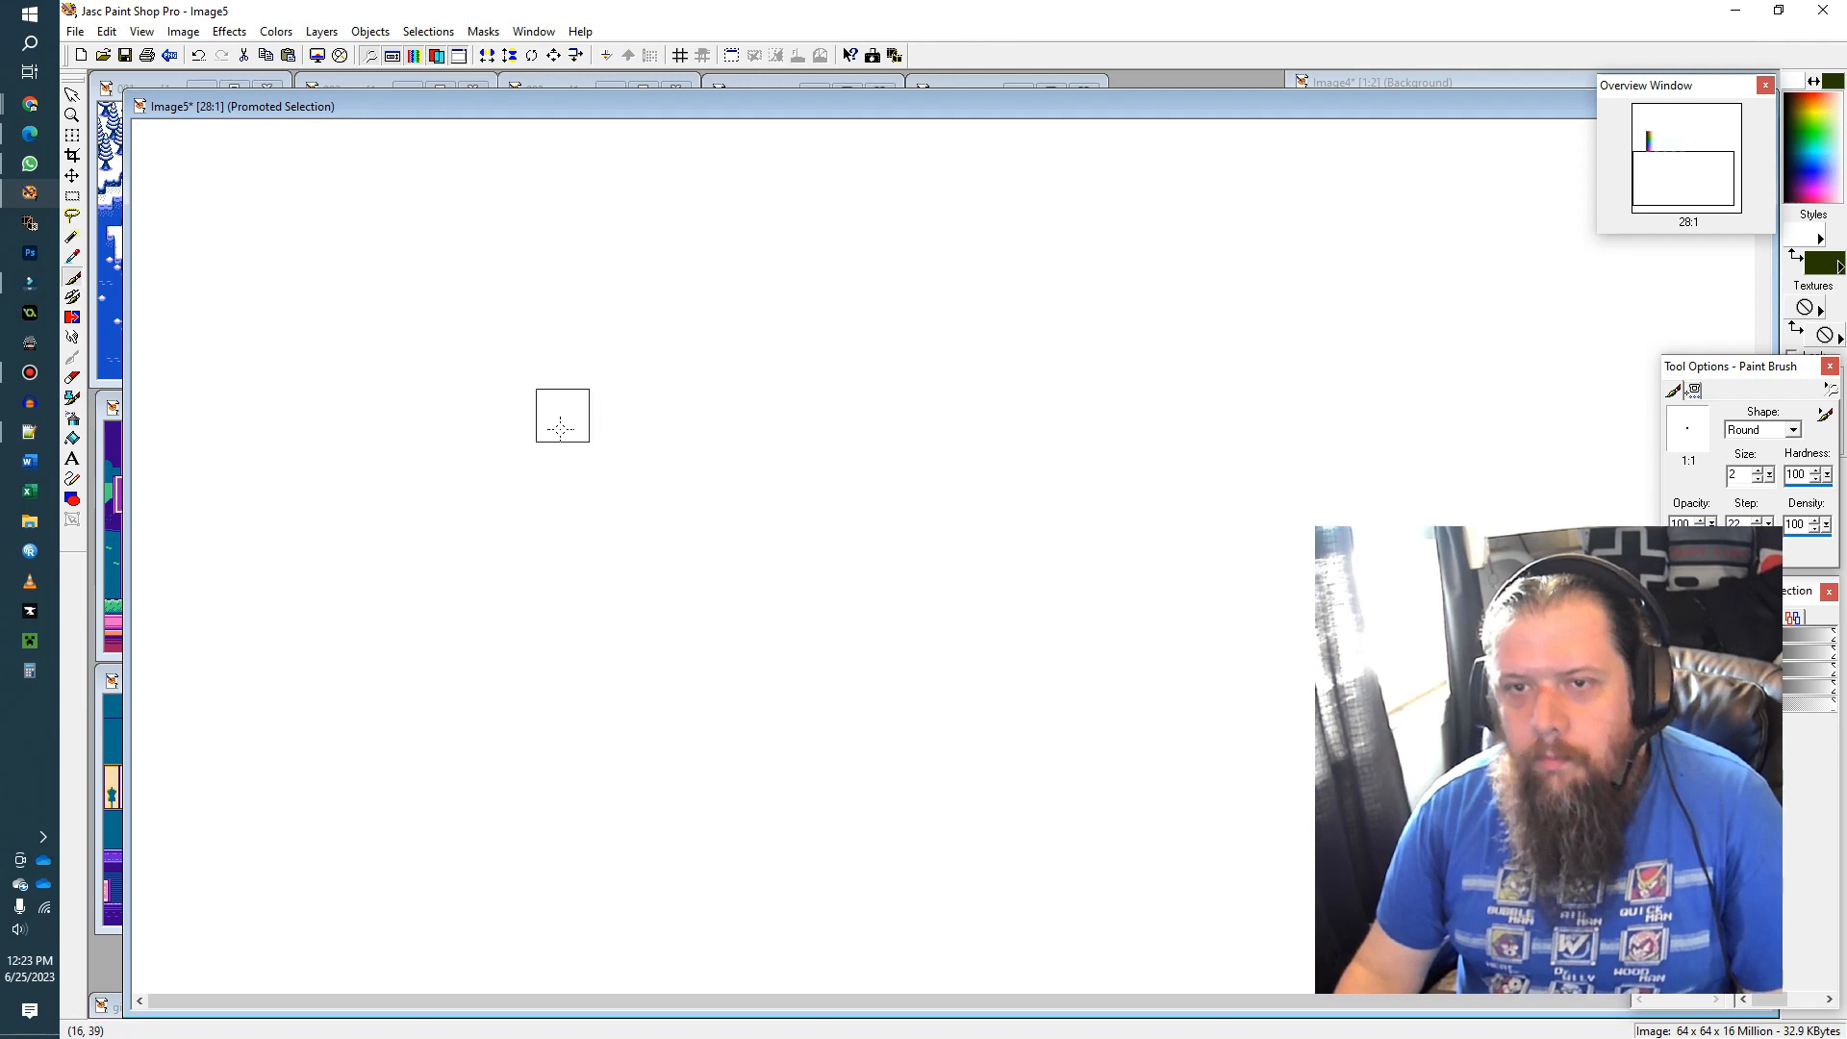
{"action": "scroll", "coordinate": [510, 431], "scroll_direction": "down", "scroll_amount": 3}
{"action": "scroll", "coordinate": [486, 606], "scroll_direction": "up", "scroll_amount": 3}
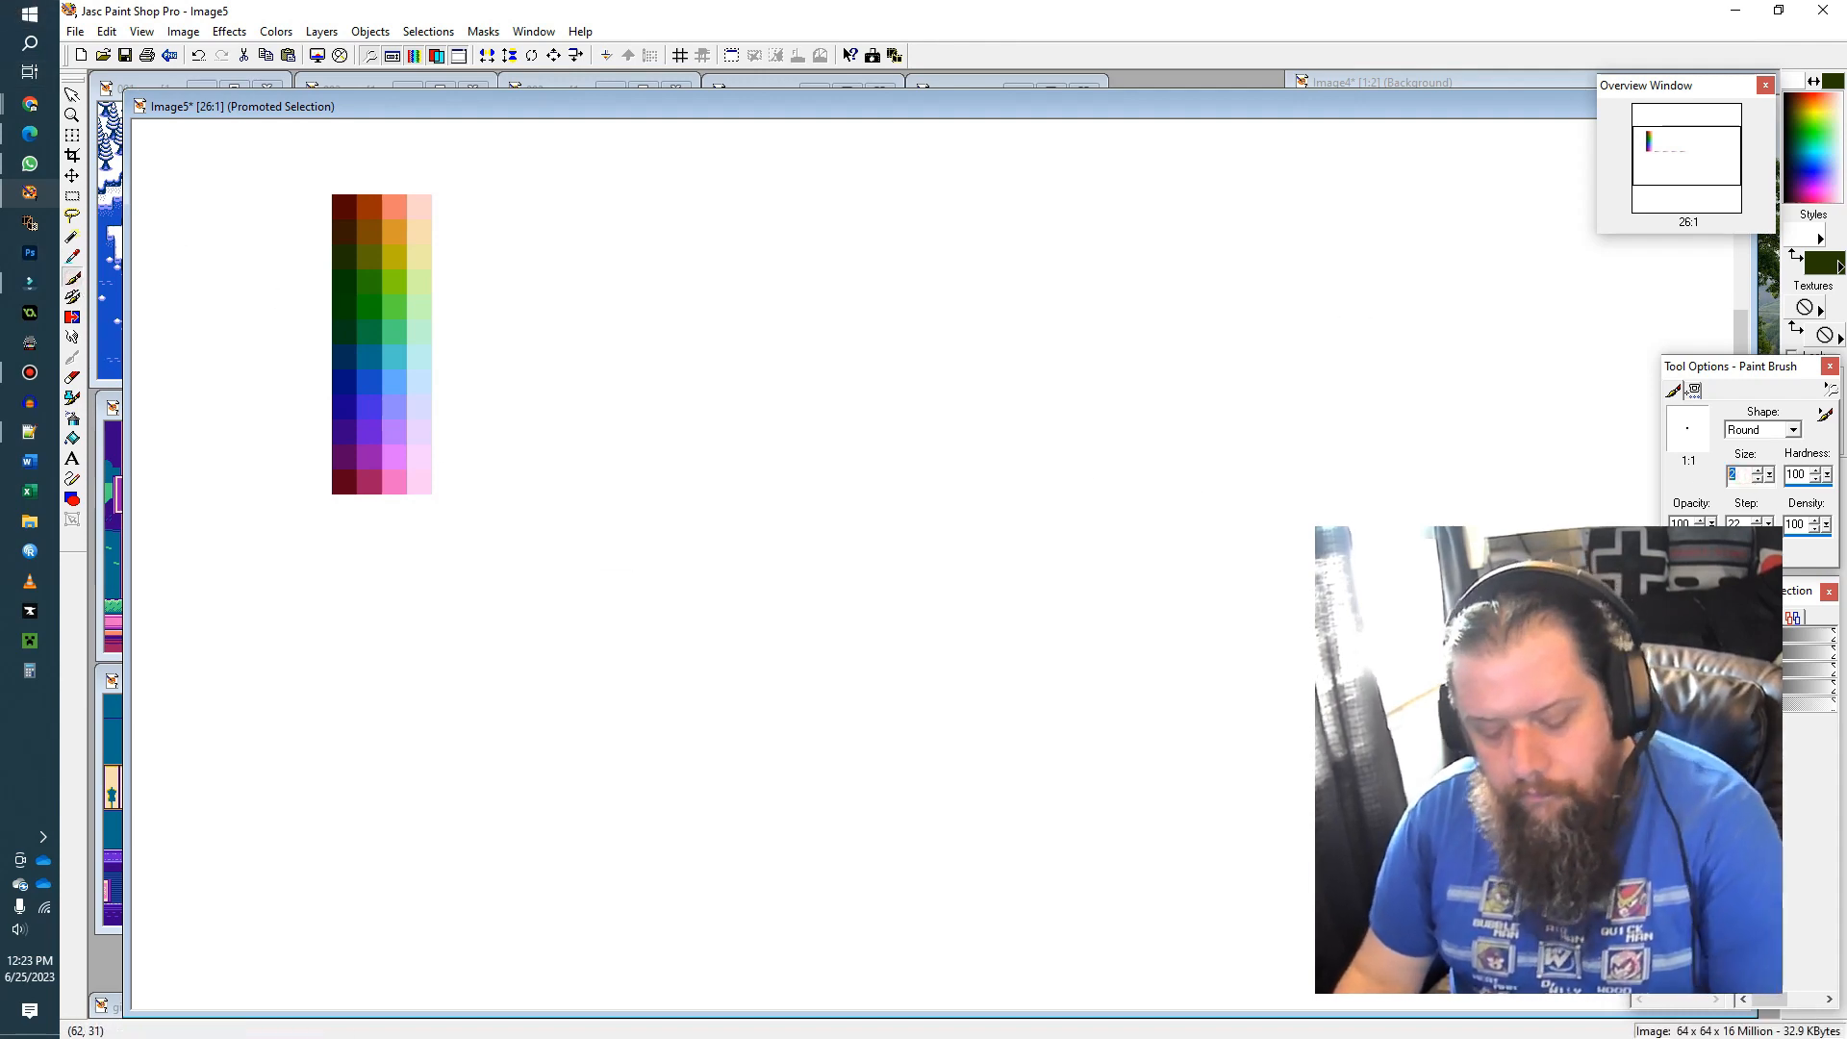
Step: Pick the palette's dark green and stamp a round size 8 dot below the palette
{"action": "left_click", "coordinate": [343, 298], "text": "ctrl"}
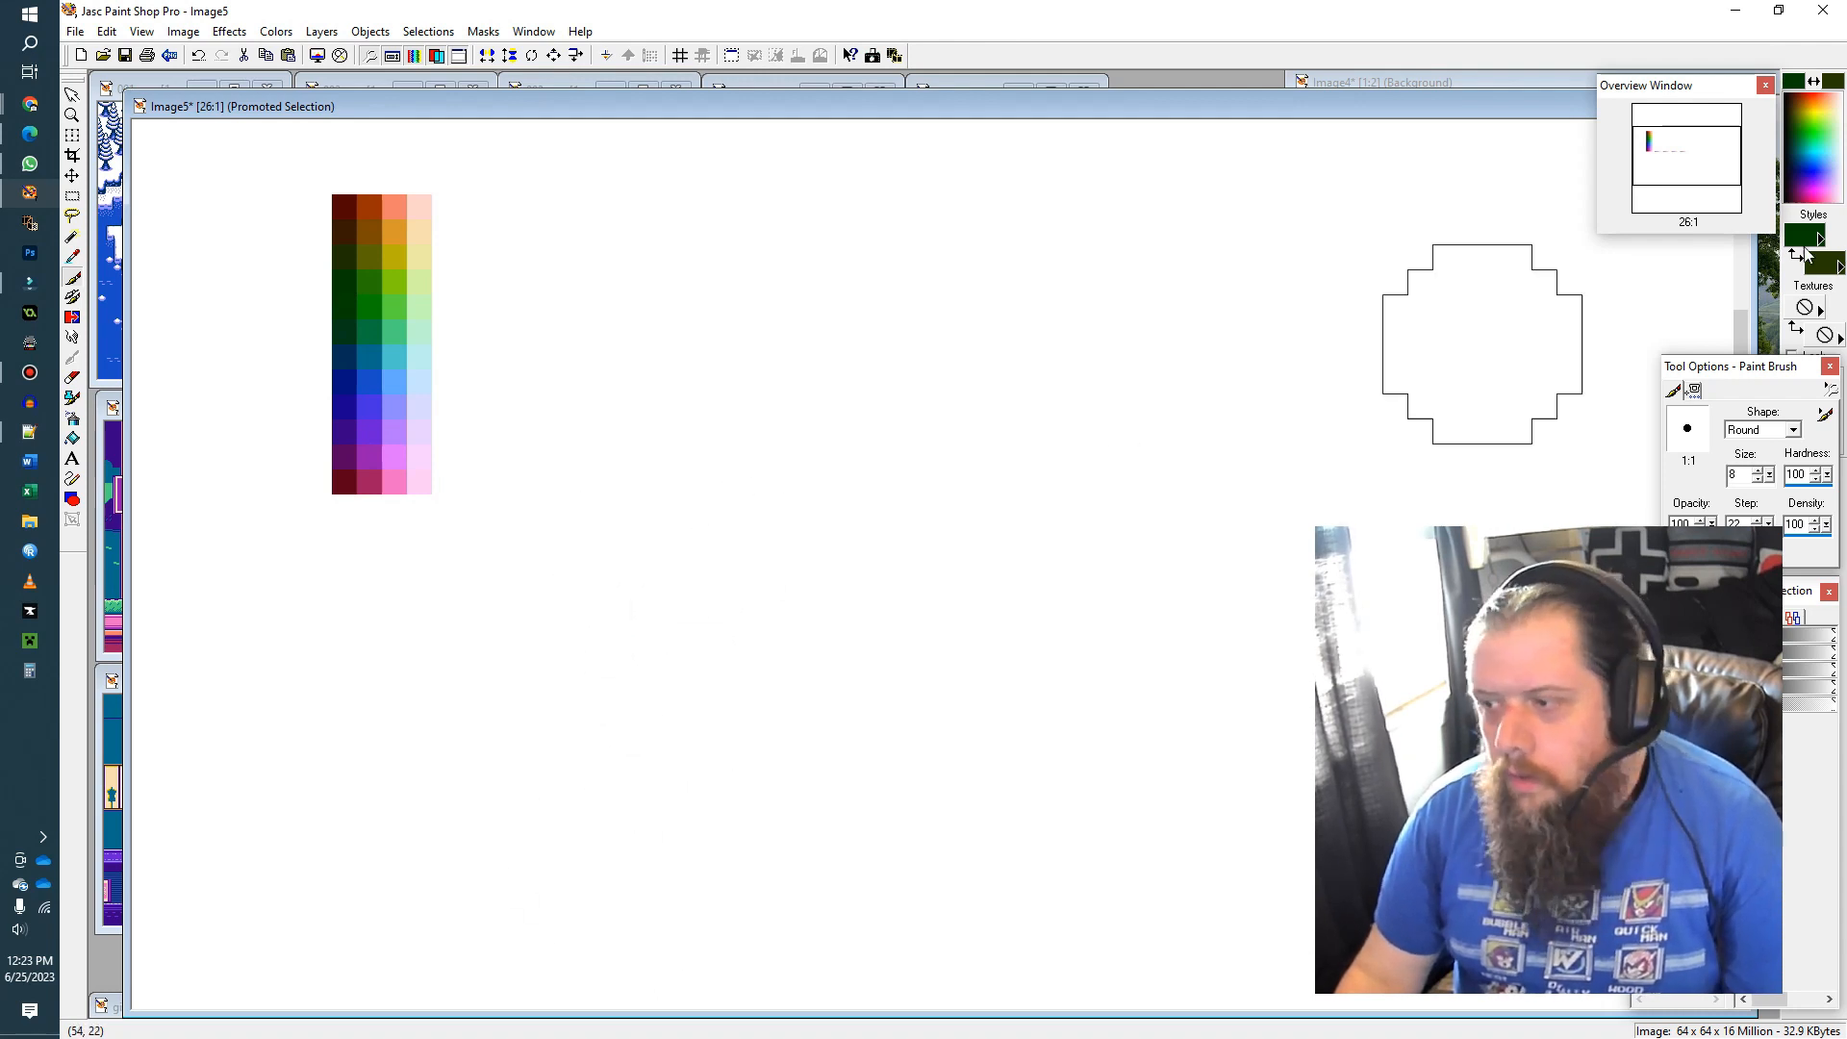
{"action": "key", "text": "ctrl+z"}
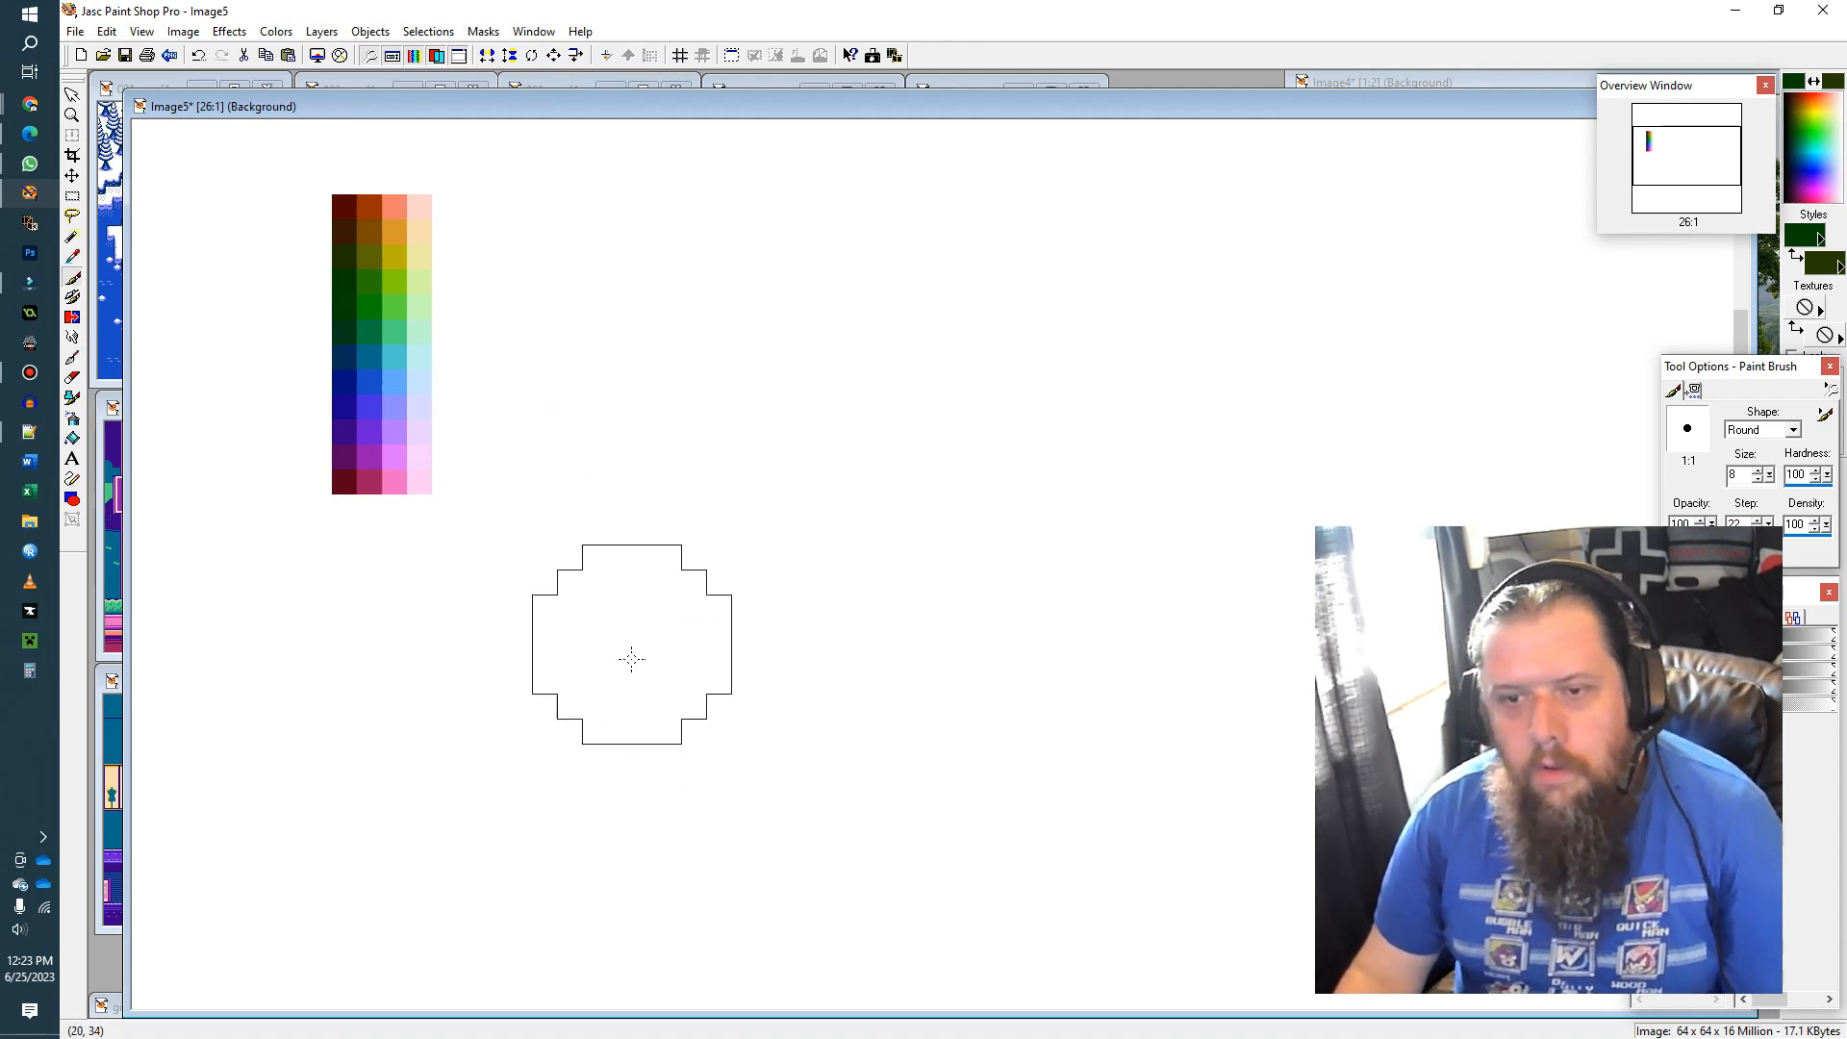
{"action": "left_click", "coordinate": [583, 704]}
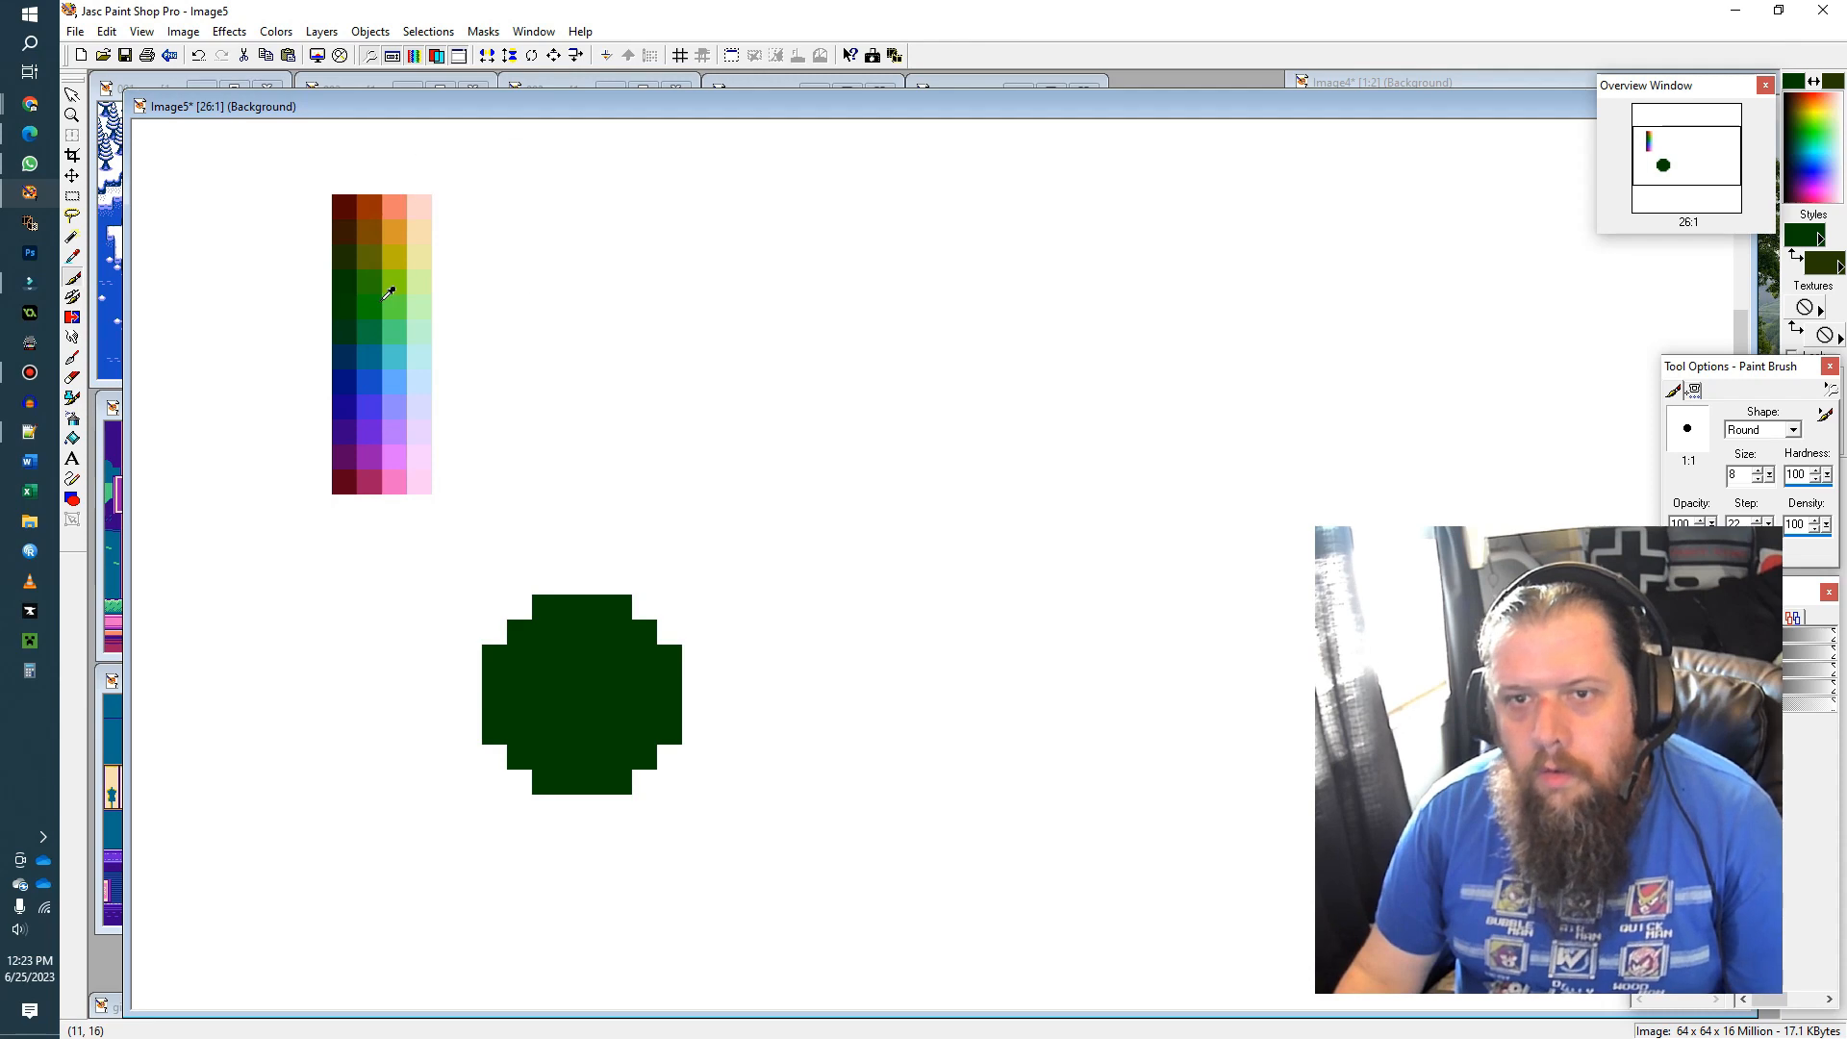
Step: Pick the palette's yellow-green and stamp a size 6 dot centered inside the dark green circle
{"action": "left_click", "coordinate": [383, 300], "text": "ctrl"}
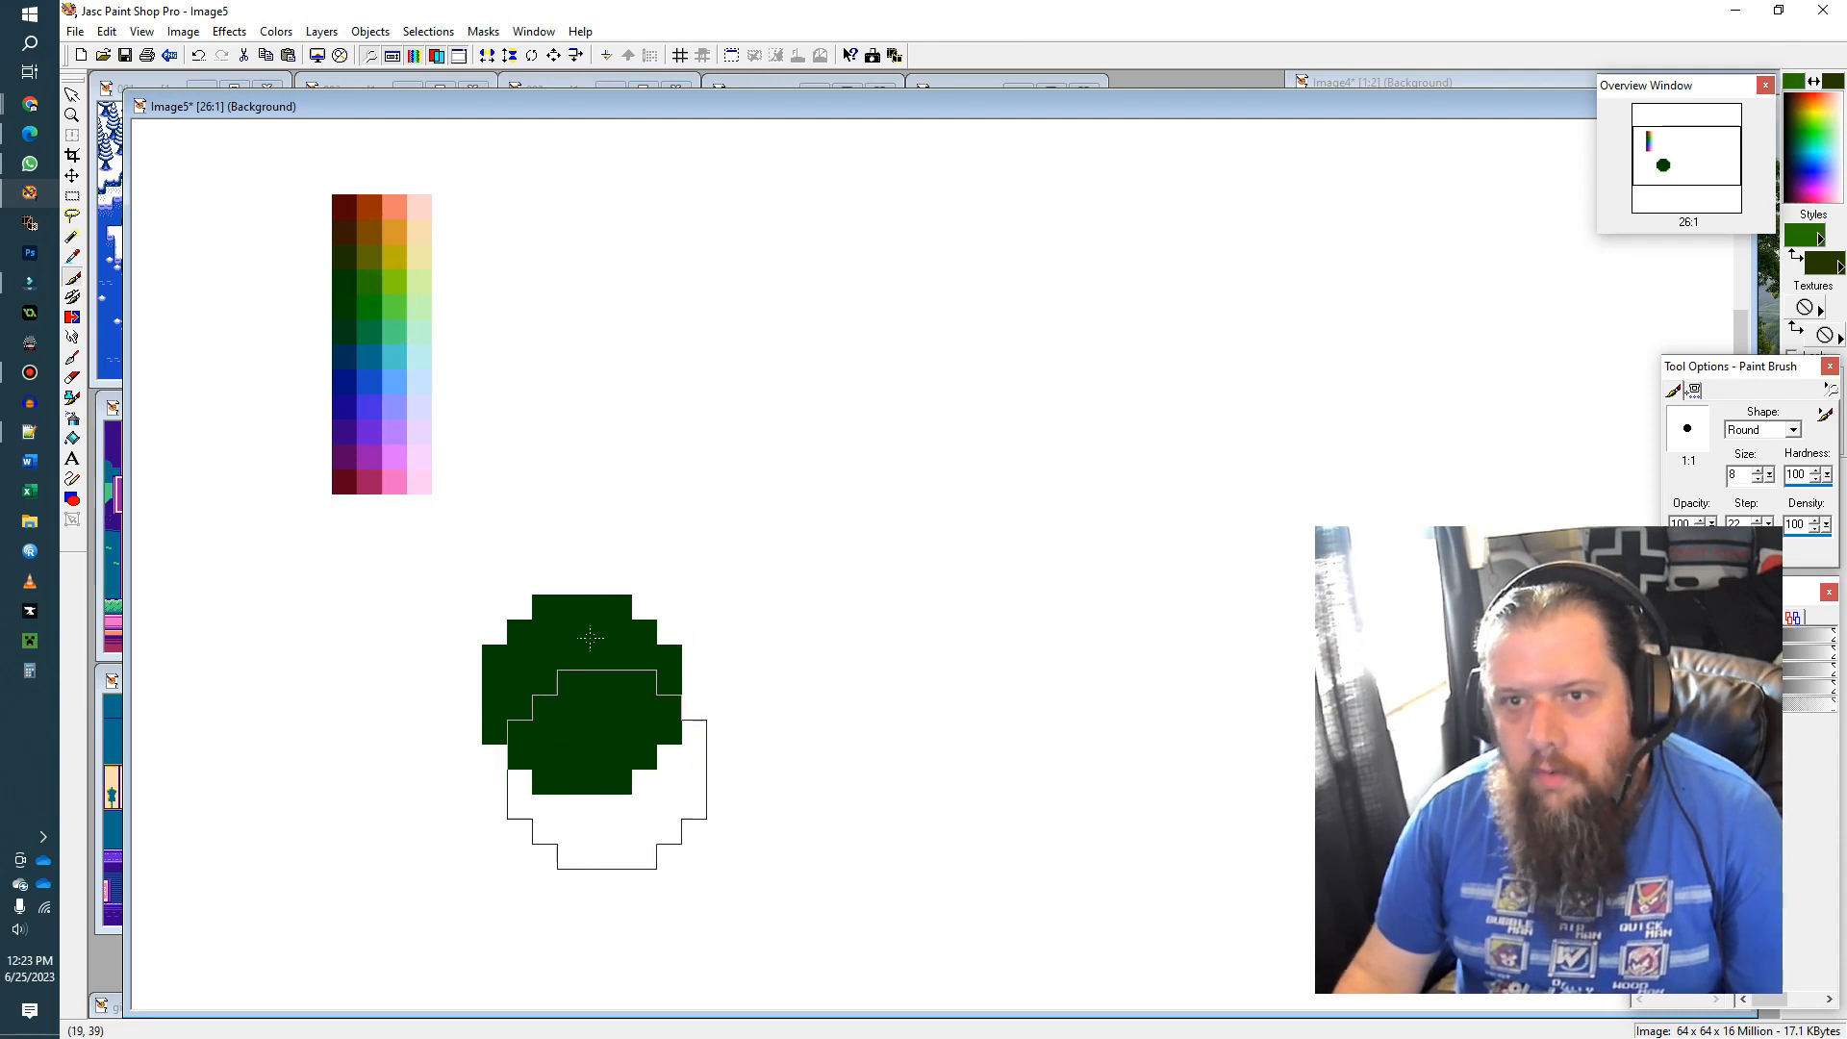
{"action": "left_click", "coordinate": [397, 281], "text": "ctrl"}
{"action": "double_click", "coordinate": [1740, 472]}
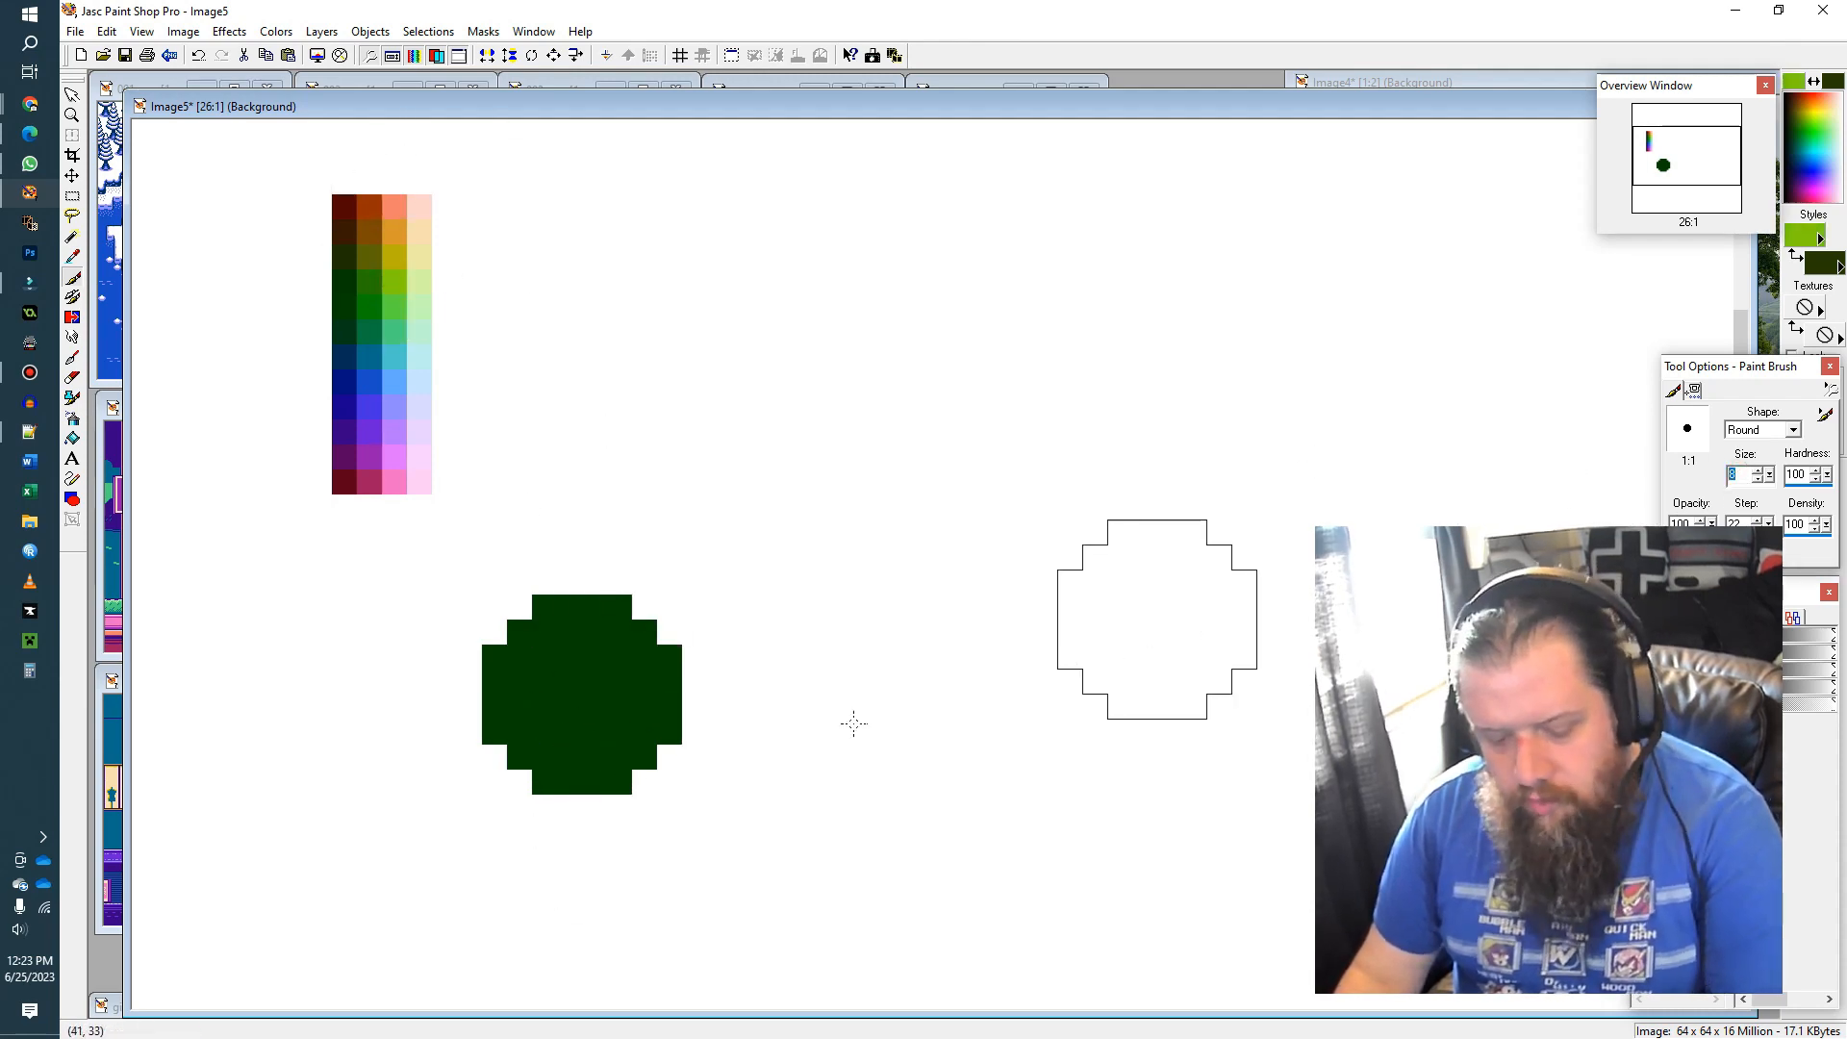
{"action": "type", "text": "6"}
{"action": "left_click", "coordinate": [600, 704]}
Step: Add a pale green size 2 highlight to the upper left of the green sphere
{"action": "double_click", "coordinate": [1740, 474]}
{"action": "type", "text": "2"}
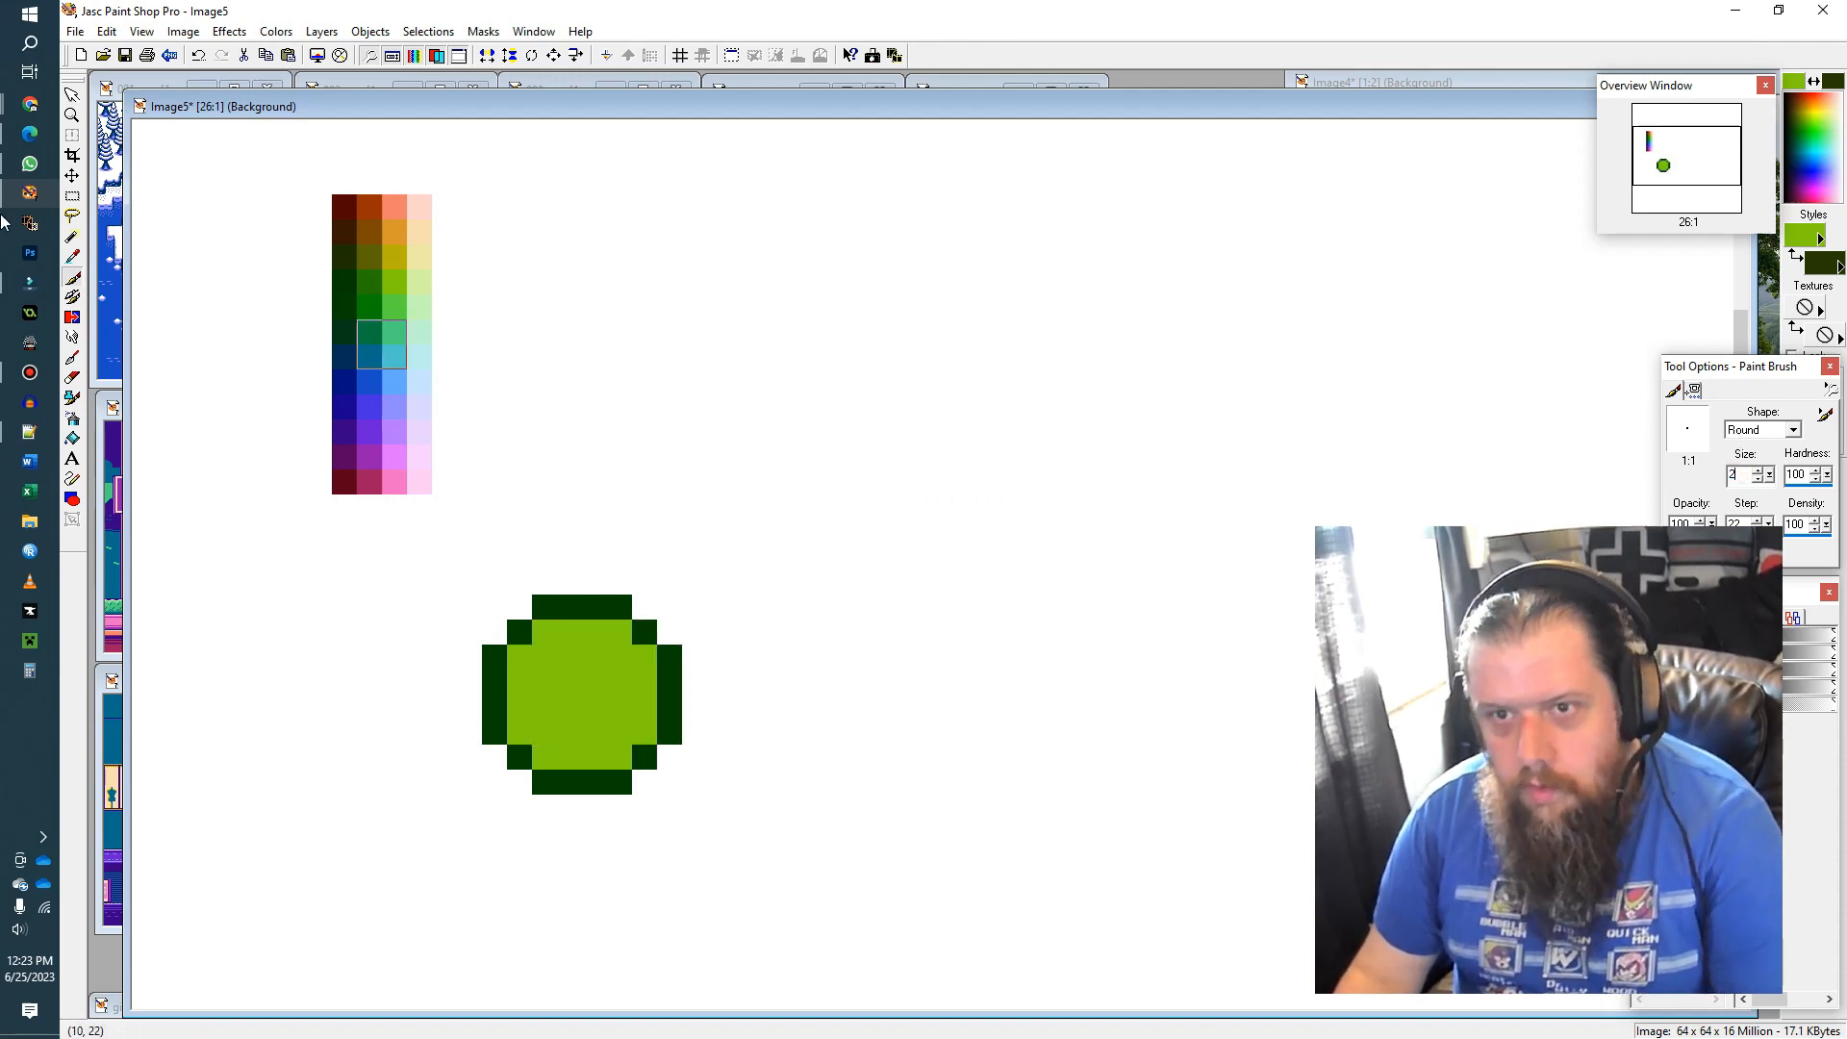
{"action": "left_click", "coordinate": [424, 279], "text": "ctrl"}
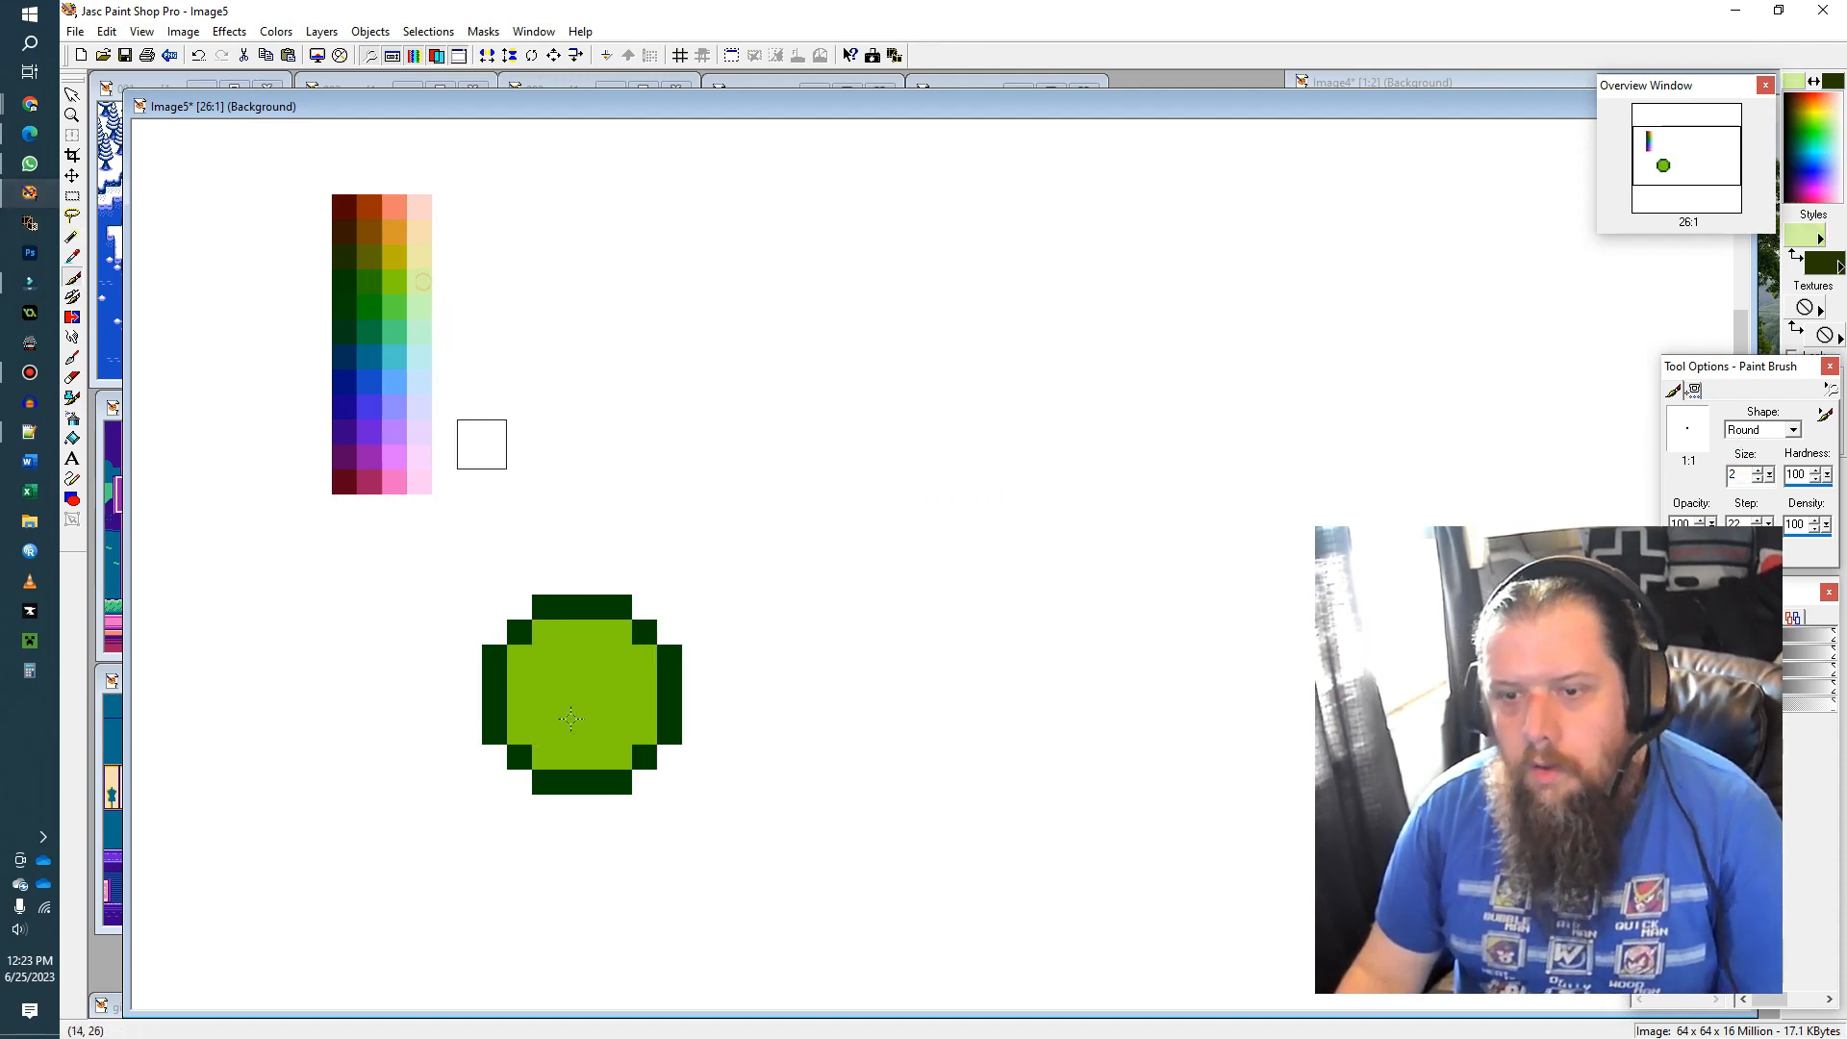
{"action": "left_click", "coordinate": [557, 669]}
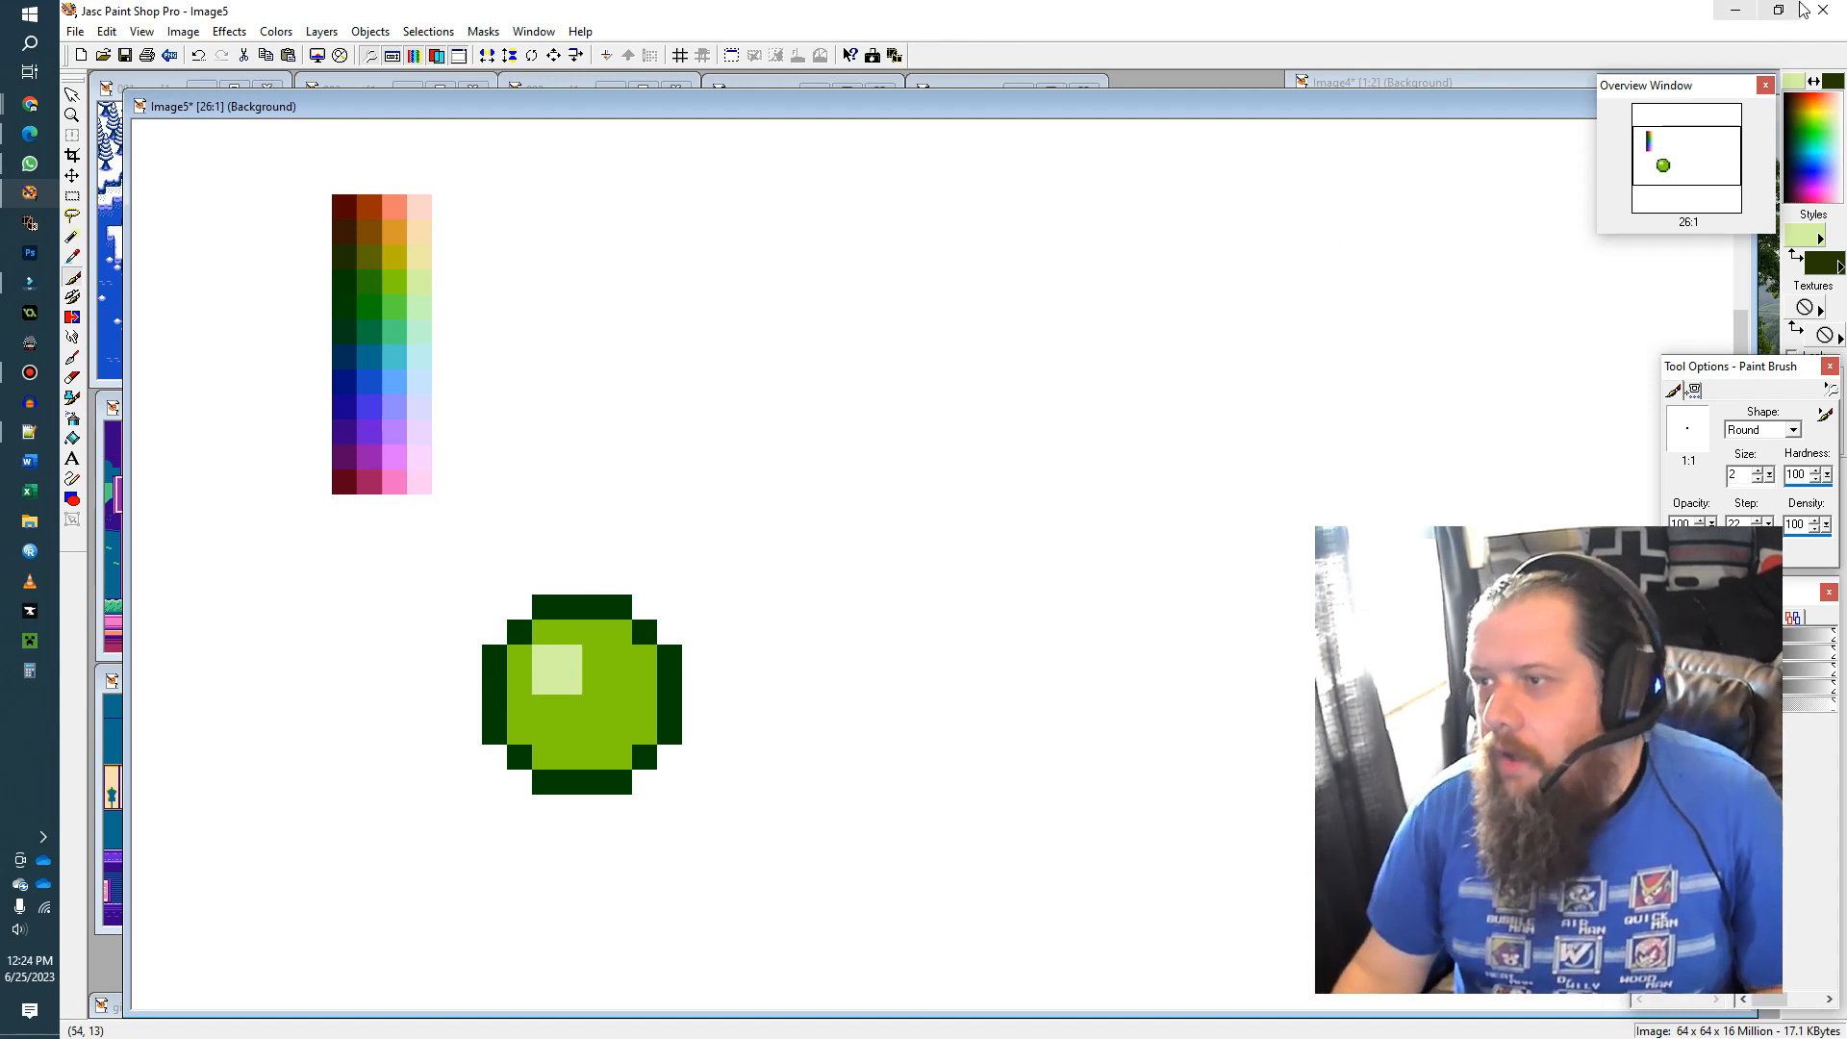
Step: Sample several foliage colors in the tree photo to compare light and shadow hues, discard the color choice and return to the sphere image
{"action": "left_click_drag", "start_coordinate": [1508, 87], "coordinate": [670, 113]}
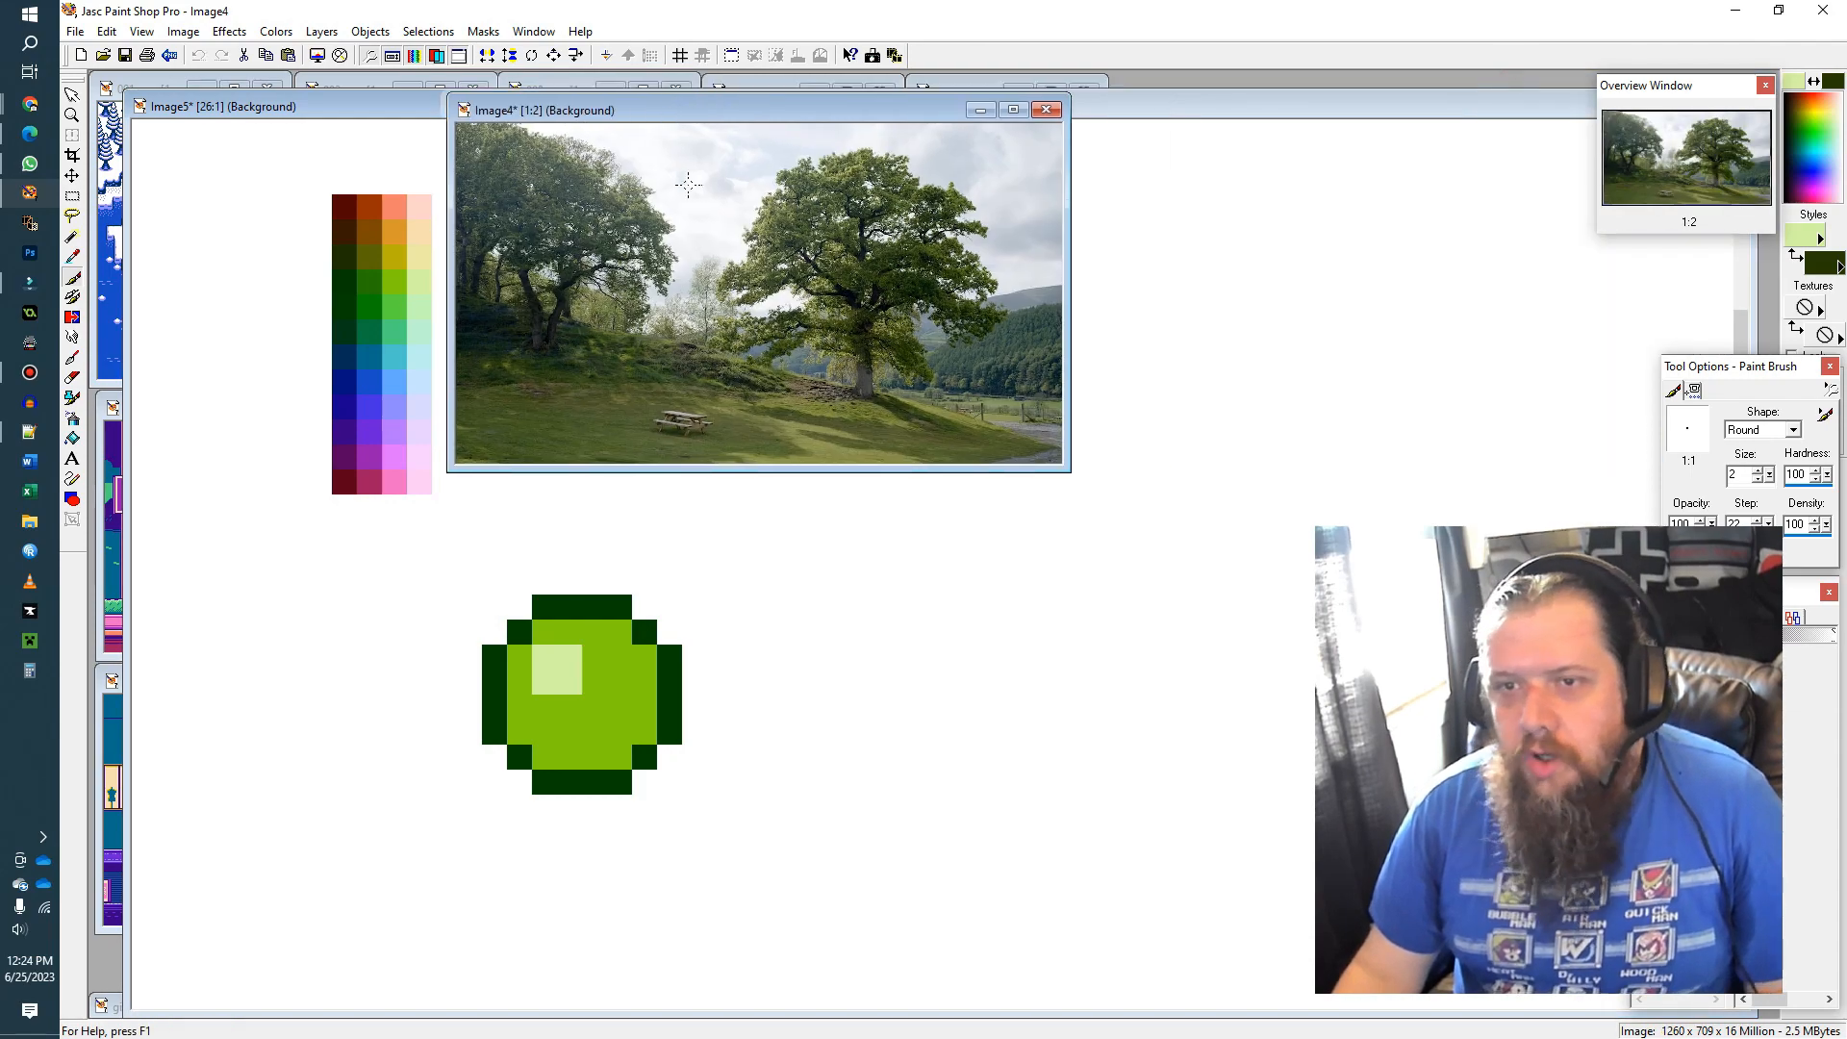
{"action": "scroll", "coordinate": [912, 135], "scroll_direction": "up", "scroll_amount": 3}
{"action": "scroll", "coordinate": [916, 113], "scroll_direction": "down", "scroll_amount": 1}
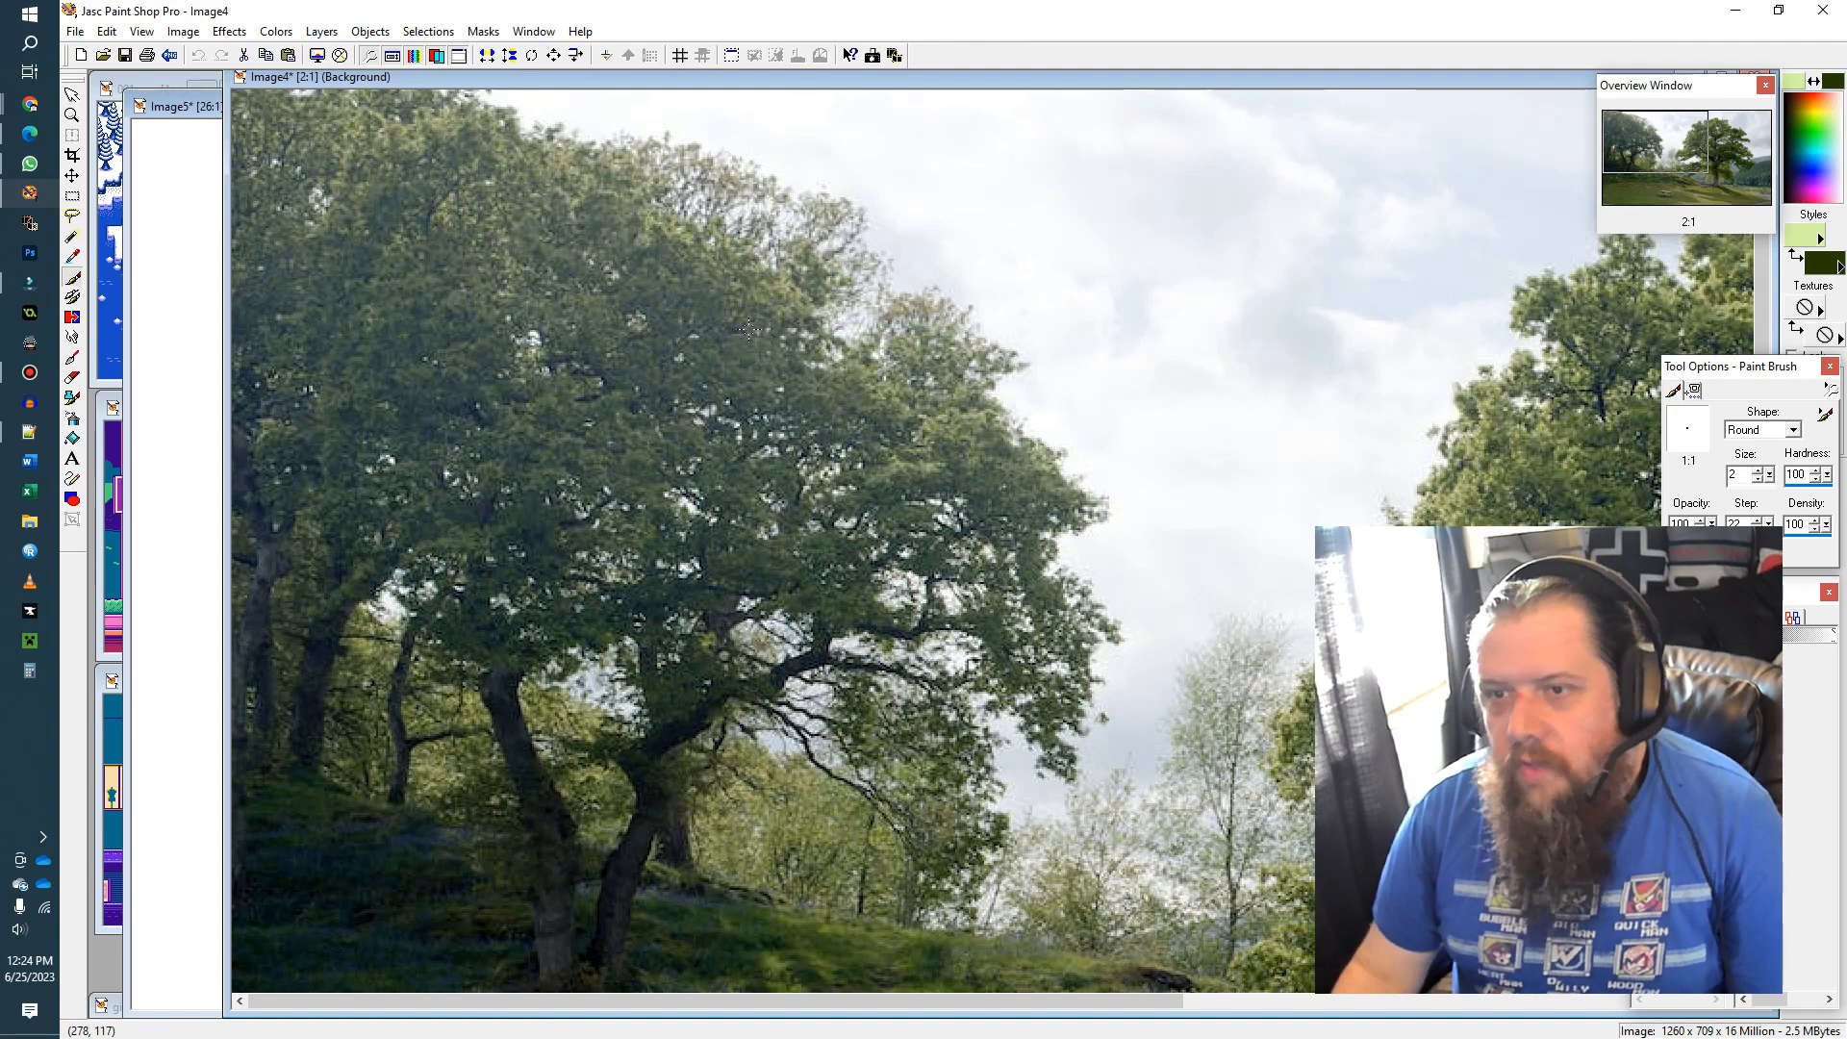
{"action": "left_click", "coordinate": [730, 288], "text": "ctrl"}
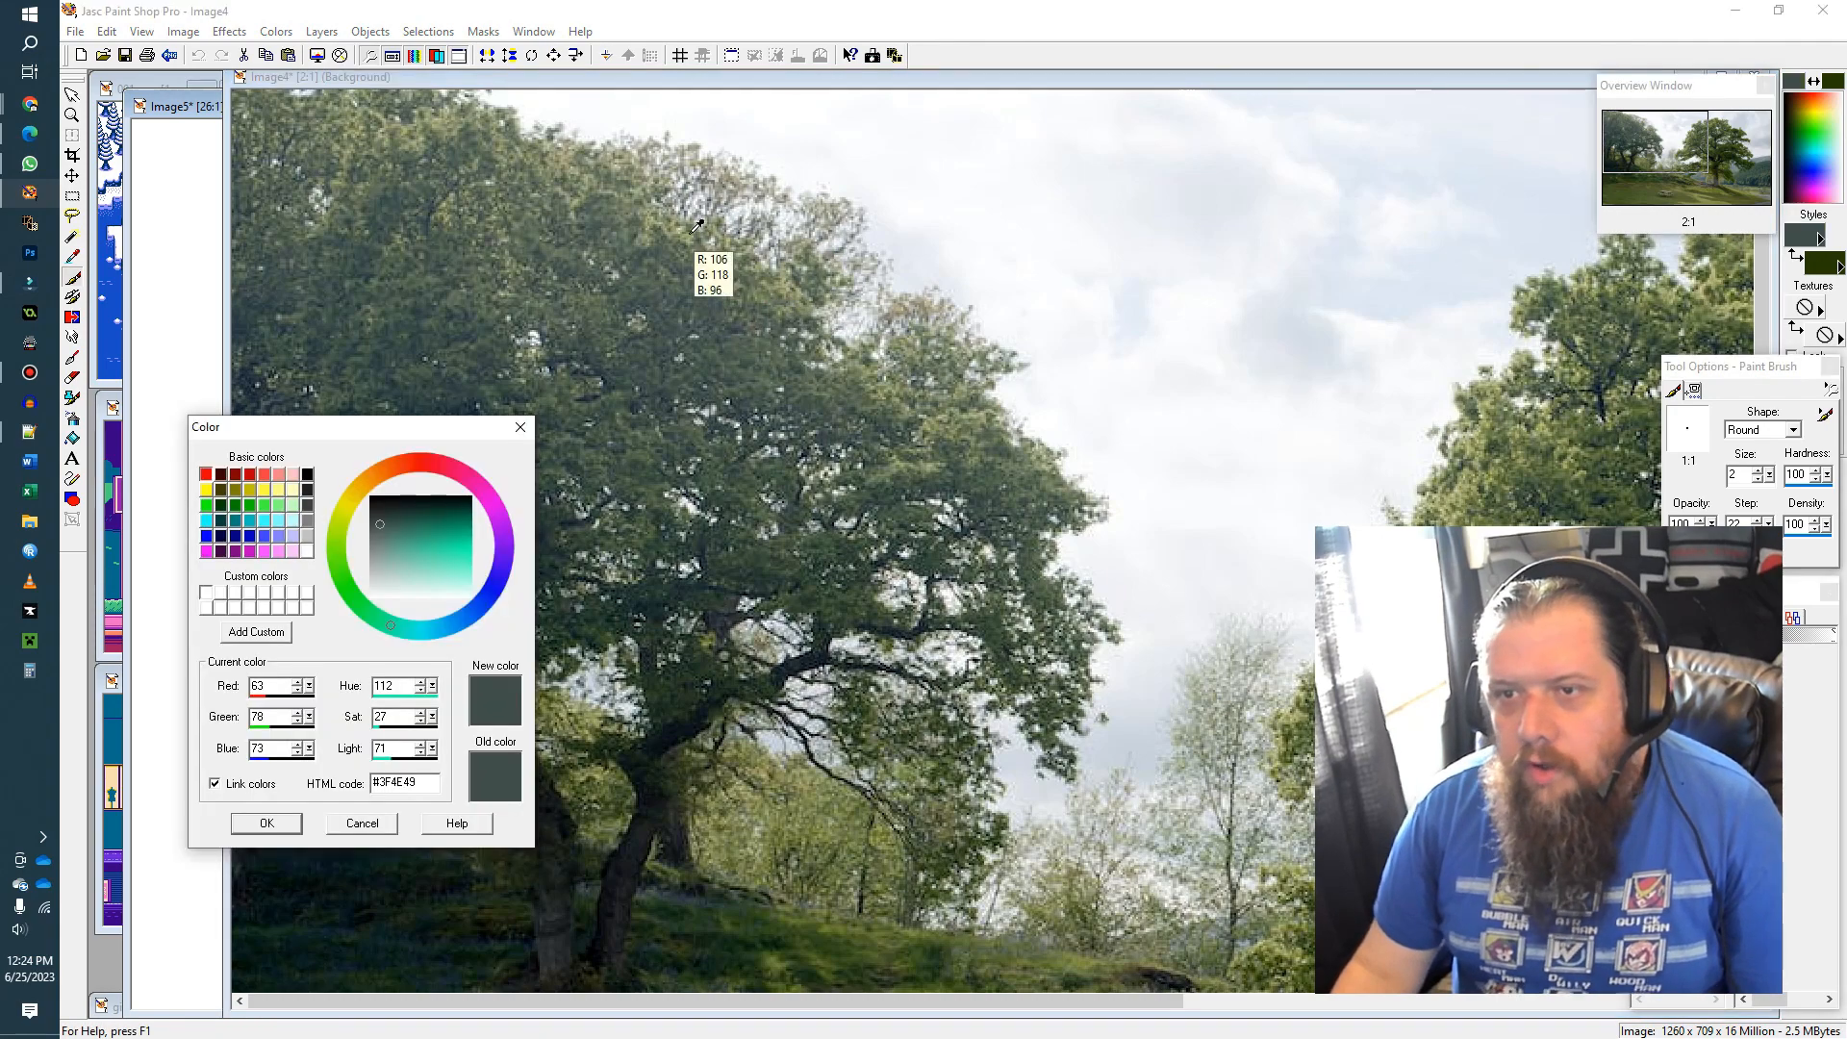
{"action": "left_click", "coordinate": [698, 225]}
{"action": "left_click", "coordinate": [699, 227]}
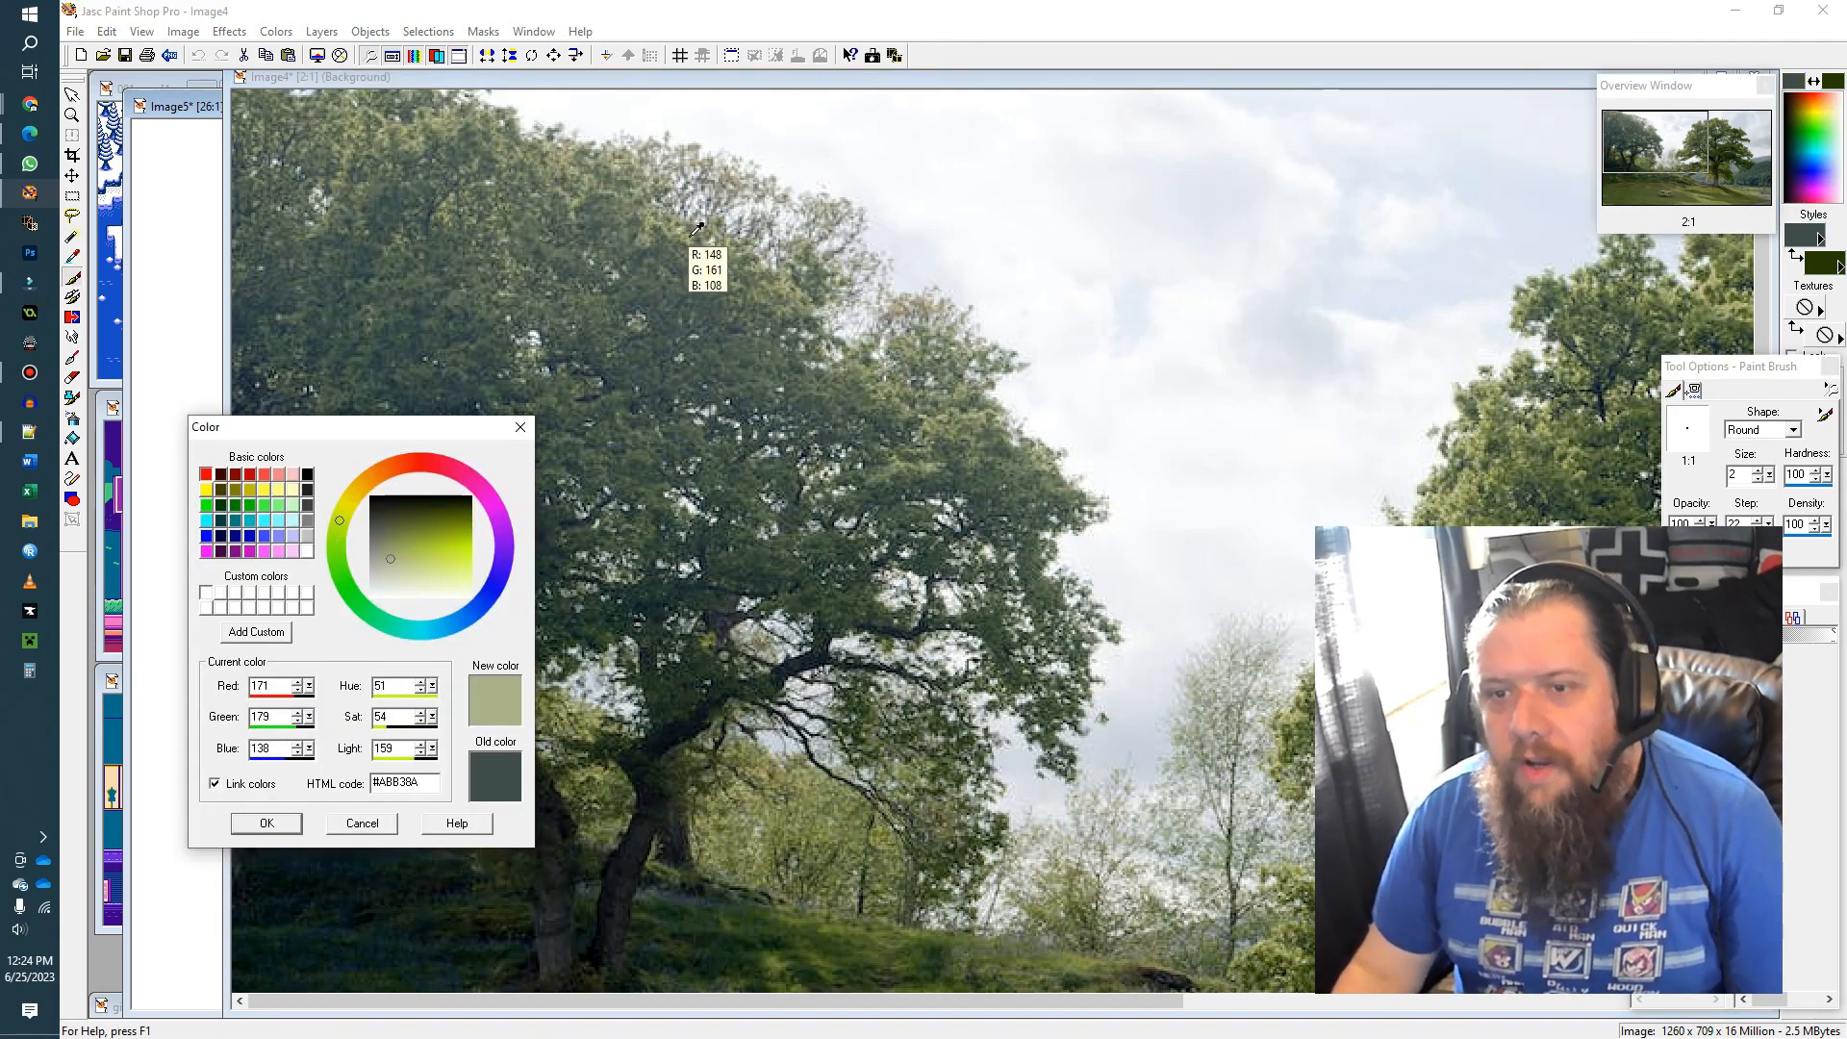
{"action": "left_click", "coordinate": [713, 294]}
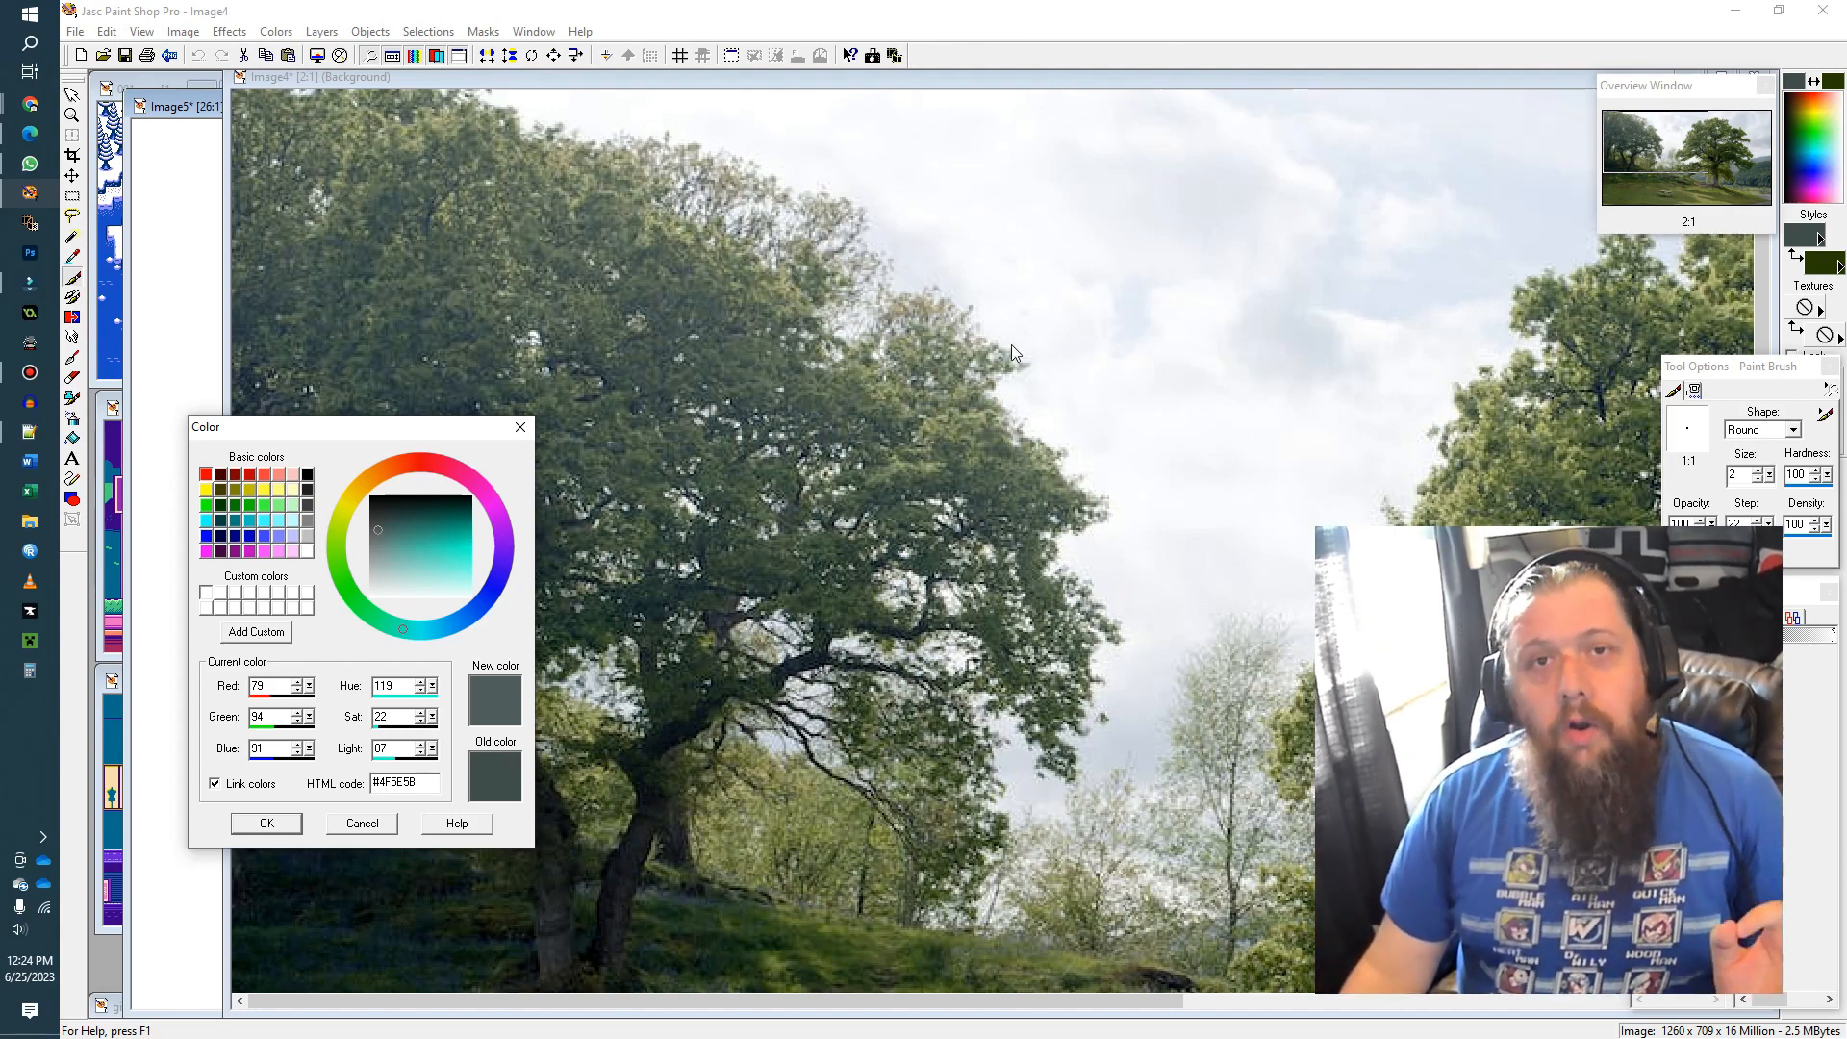
{"action": "left_click", "coordinate": [363, 824]}
{"action": "scroll", "coordinate": [364, 824], "scroll_direction": "down", "scroll_amount": 1}
{"action": "left_click", "coordinate": [1431, 77]}
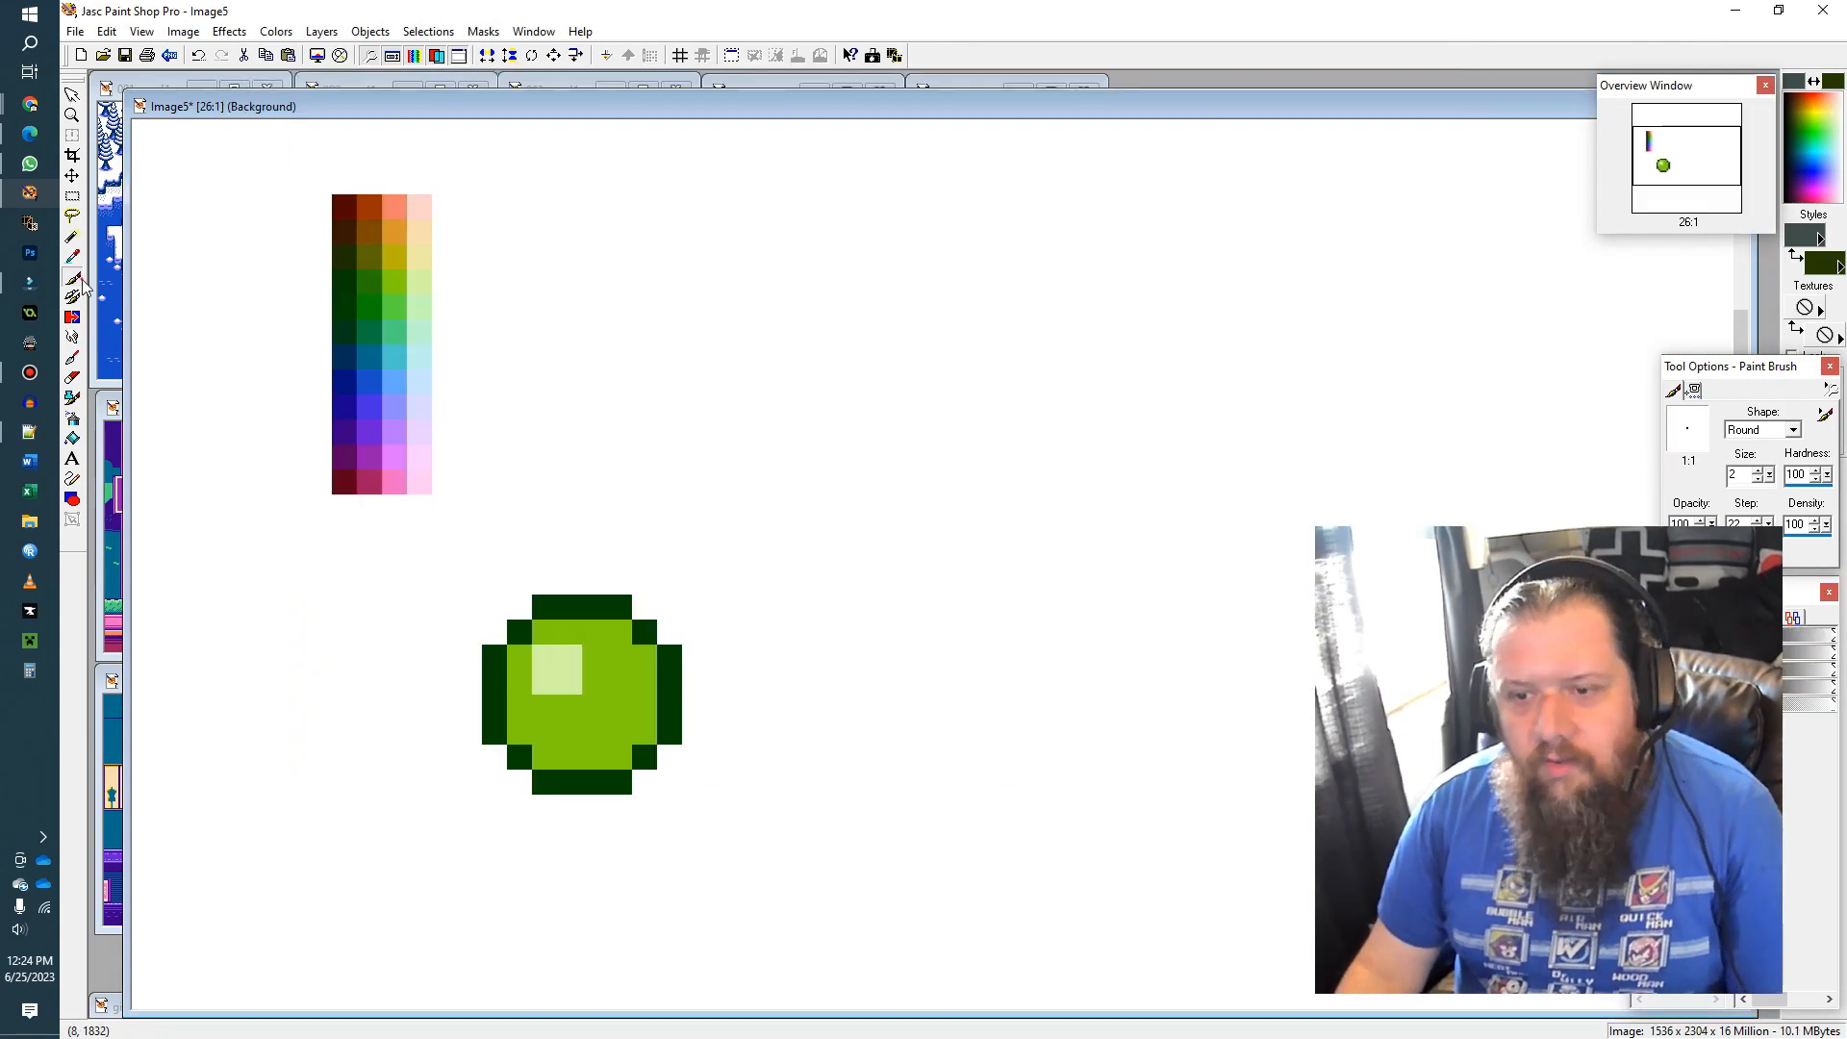
Step: Stamp a dark blue size 8 circle to the right of the green sphere
{"action": "left_click_drag", "start_coordinate": [1742, 475], "coordinate": [1033, 444]}
{"action": "type", "text": "8"}
{"action": "left_click", "coordinate": [348, 359], "text": "ctrl"}
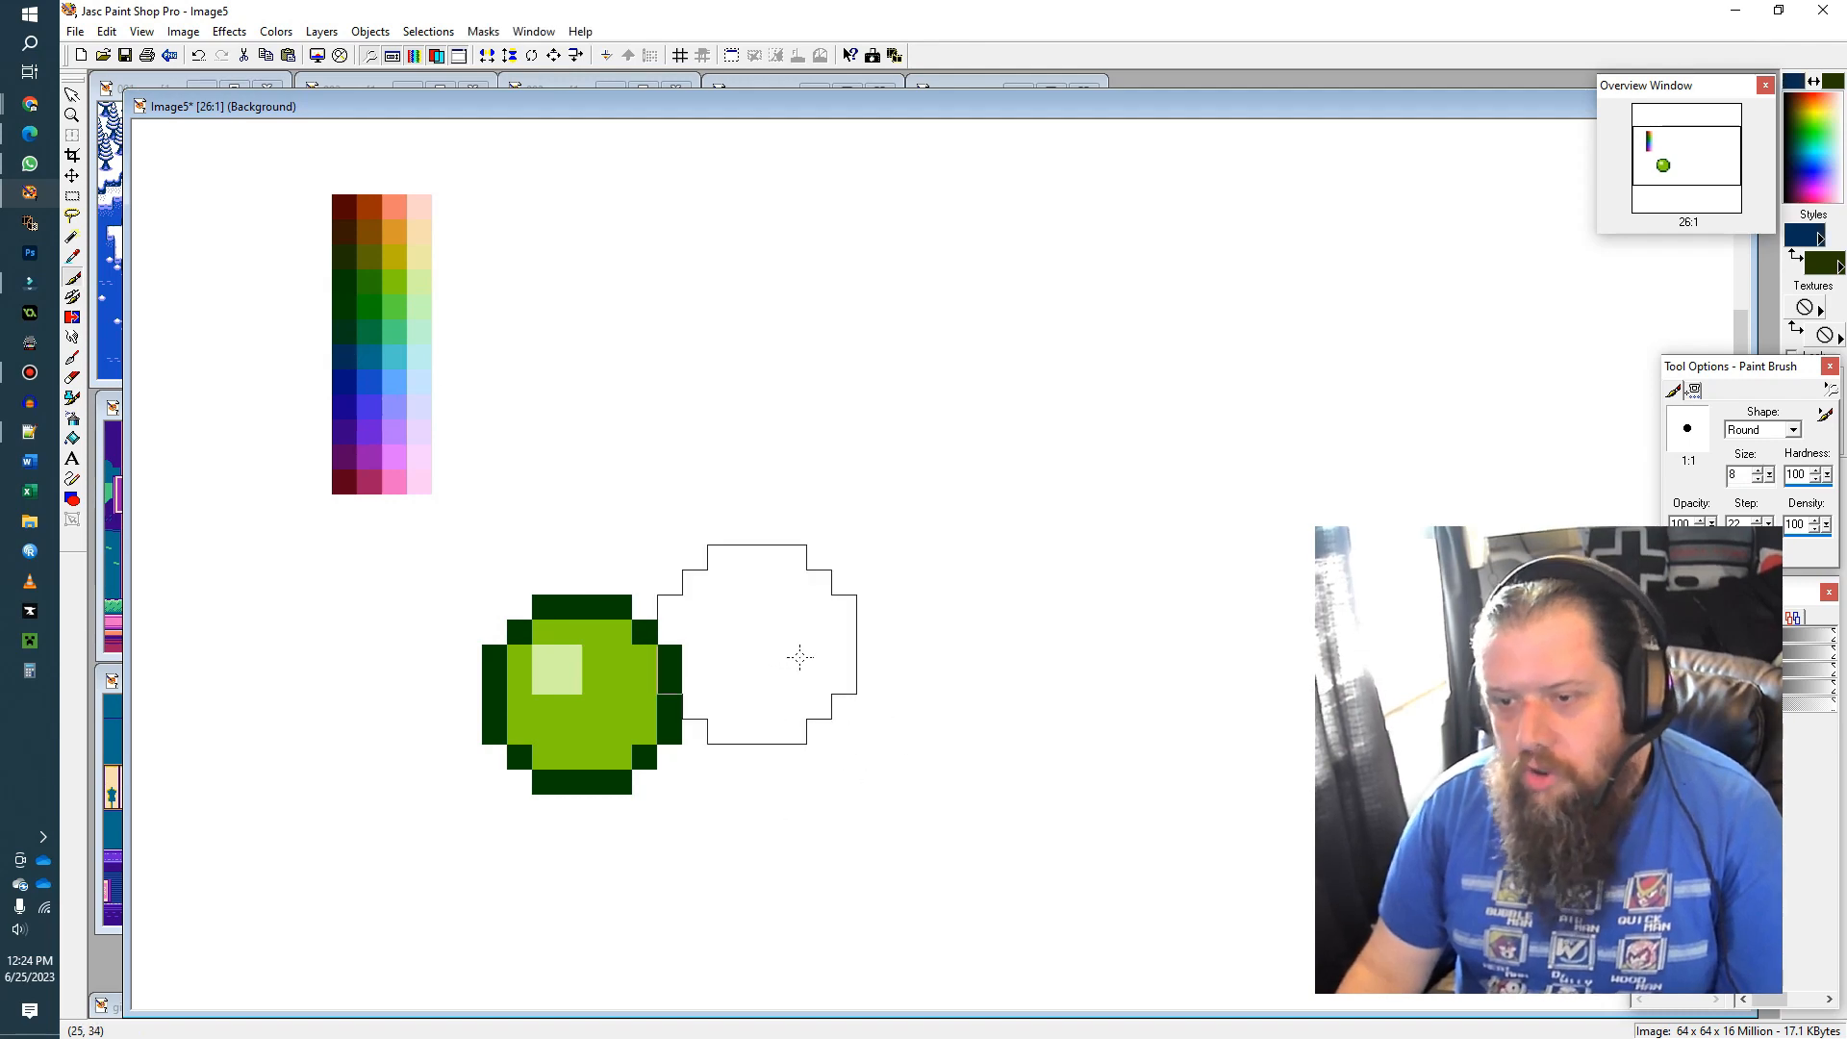
{"action": "left_click", "coordinate": [832, 693]}
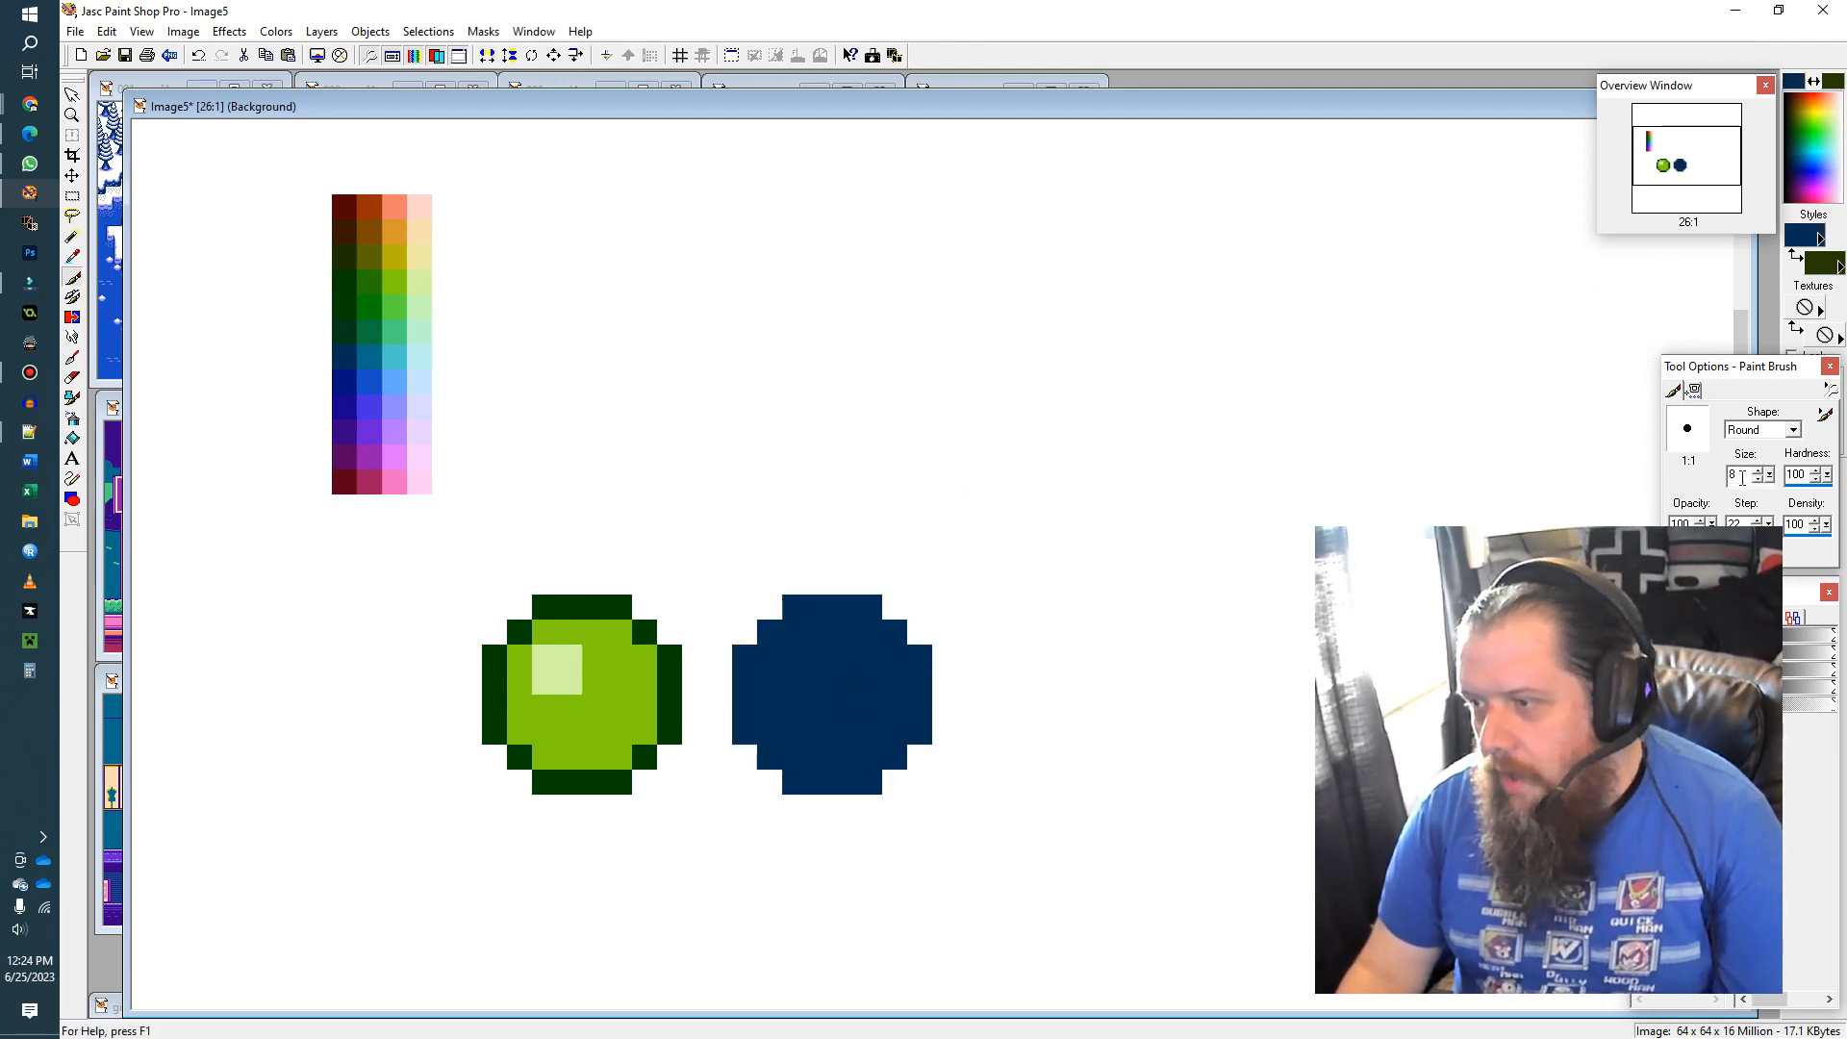
Step: Fill the dark blue circle's center with a size 6 dot in the first sphere's yellow-green
{"action": "key", "text": "BackSpace"}
{"action": "type", "text": "5"}
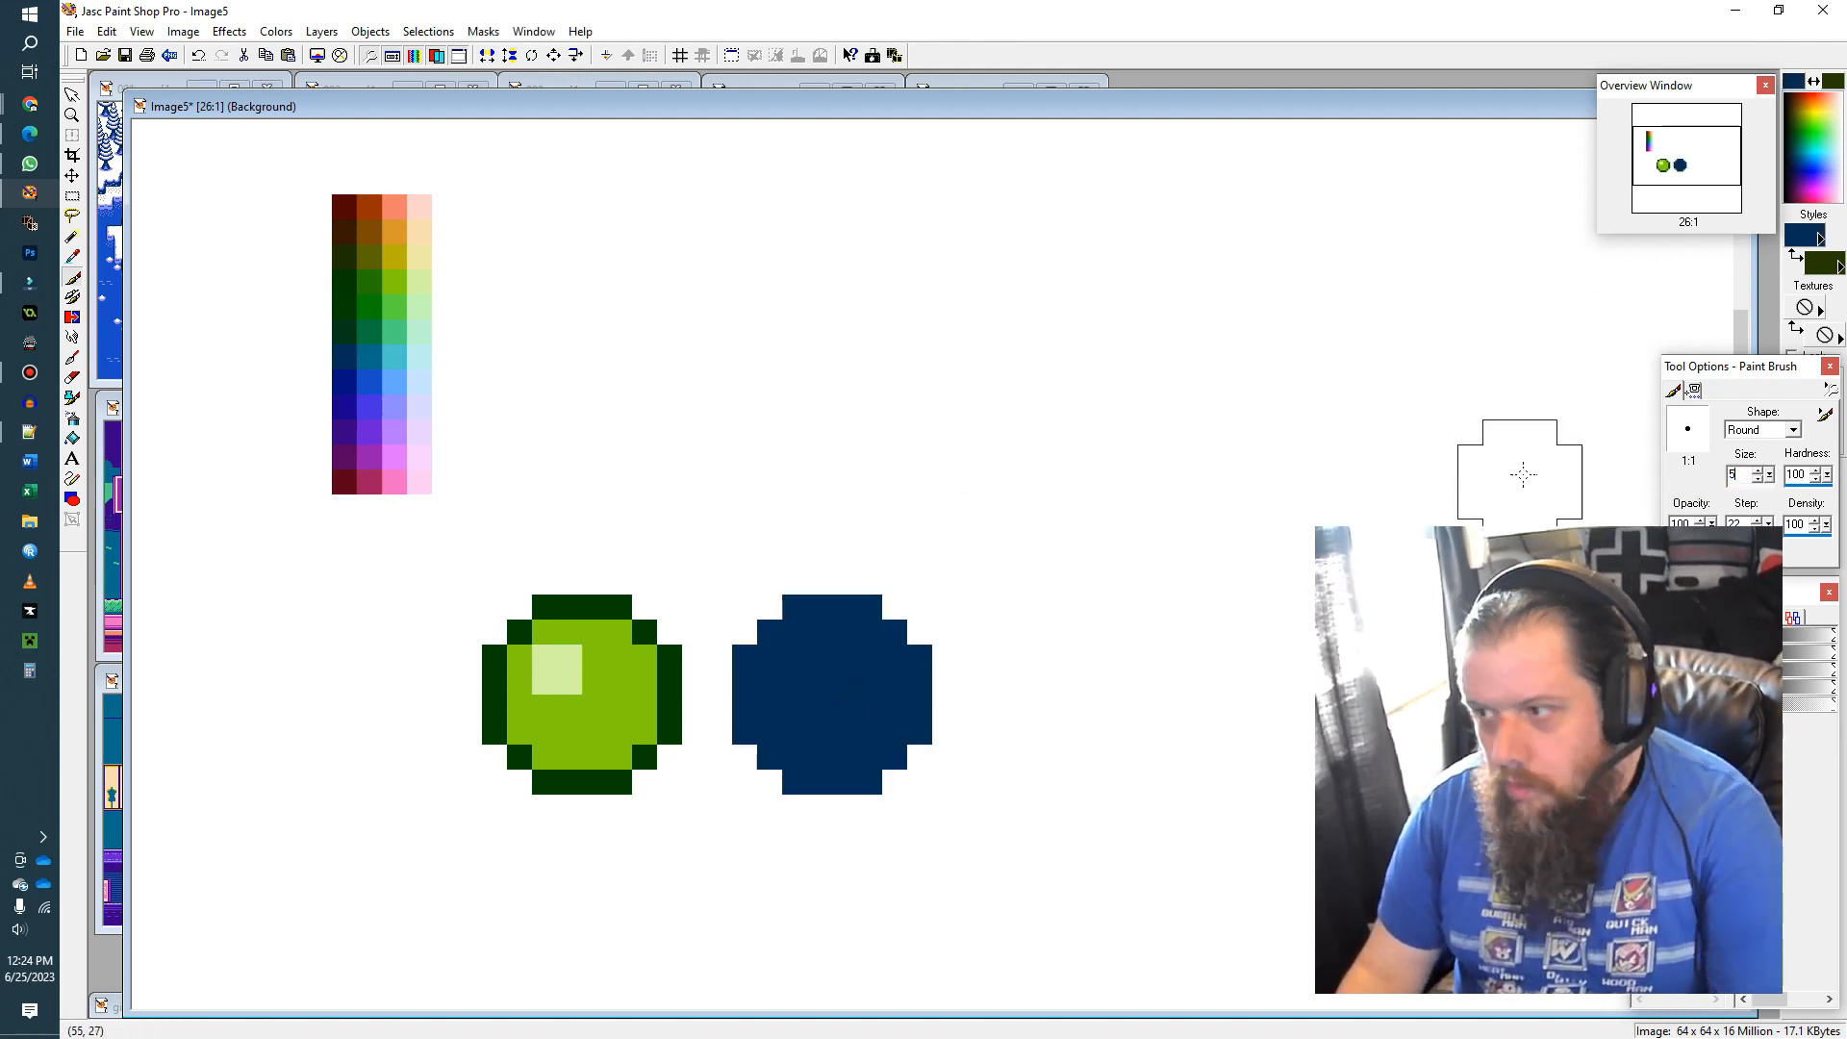
{"action": "key", "text": "BackSpace"}
{"action": "type", "text": "6"}
{"action": "left_click", "coordinate": [588, 726], "text": "ctrl"}
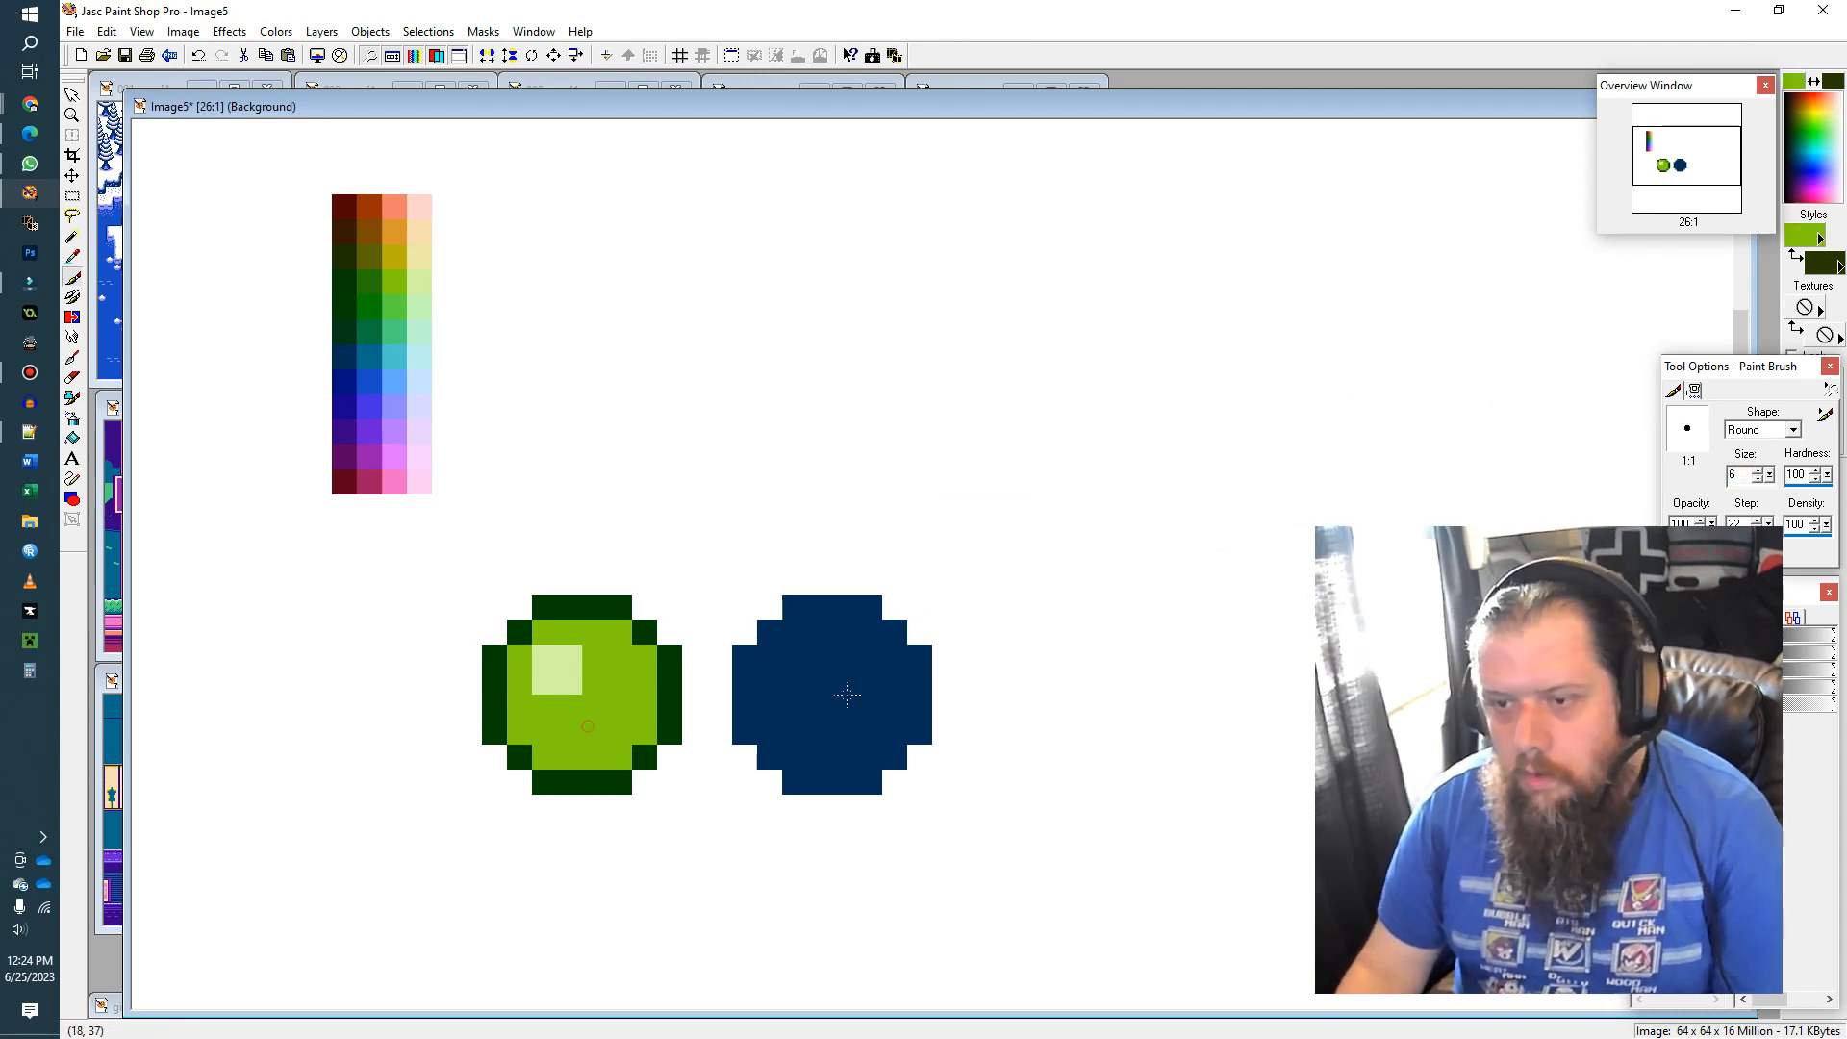
{"action": "left_click", "coordinate": [838, 708]}
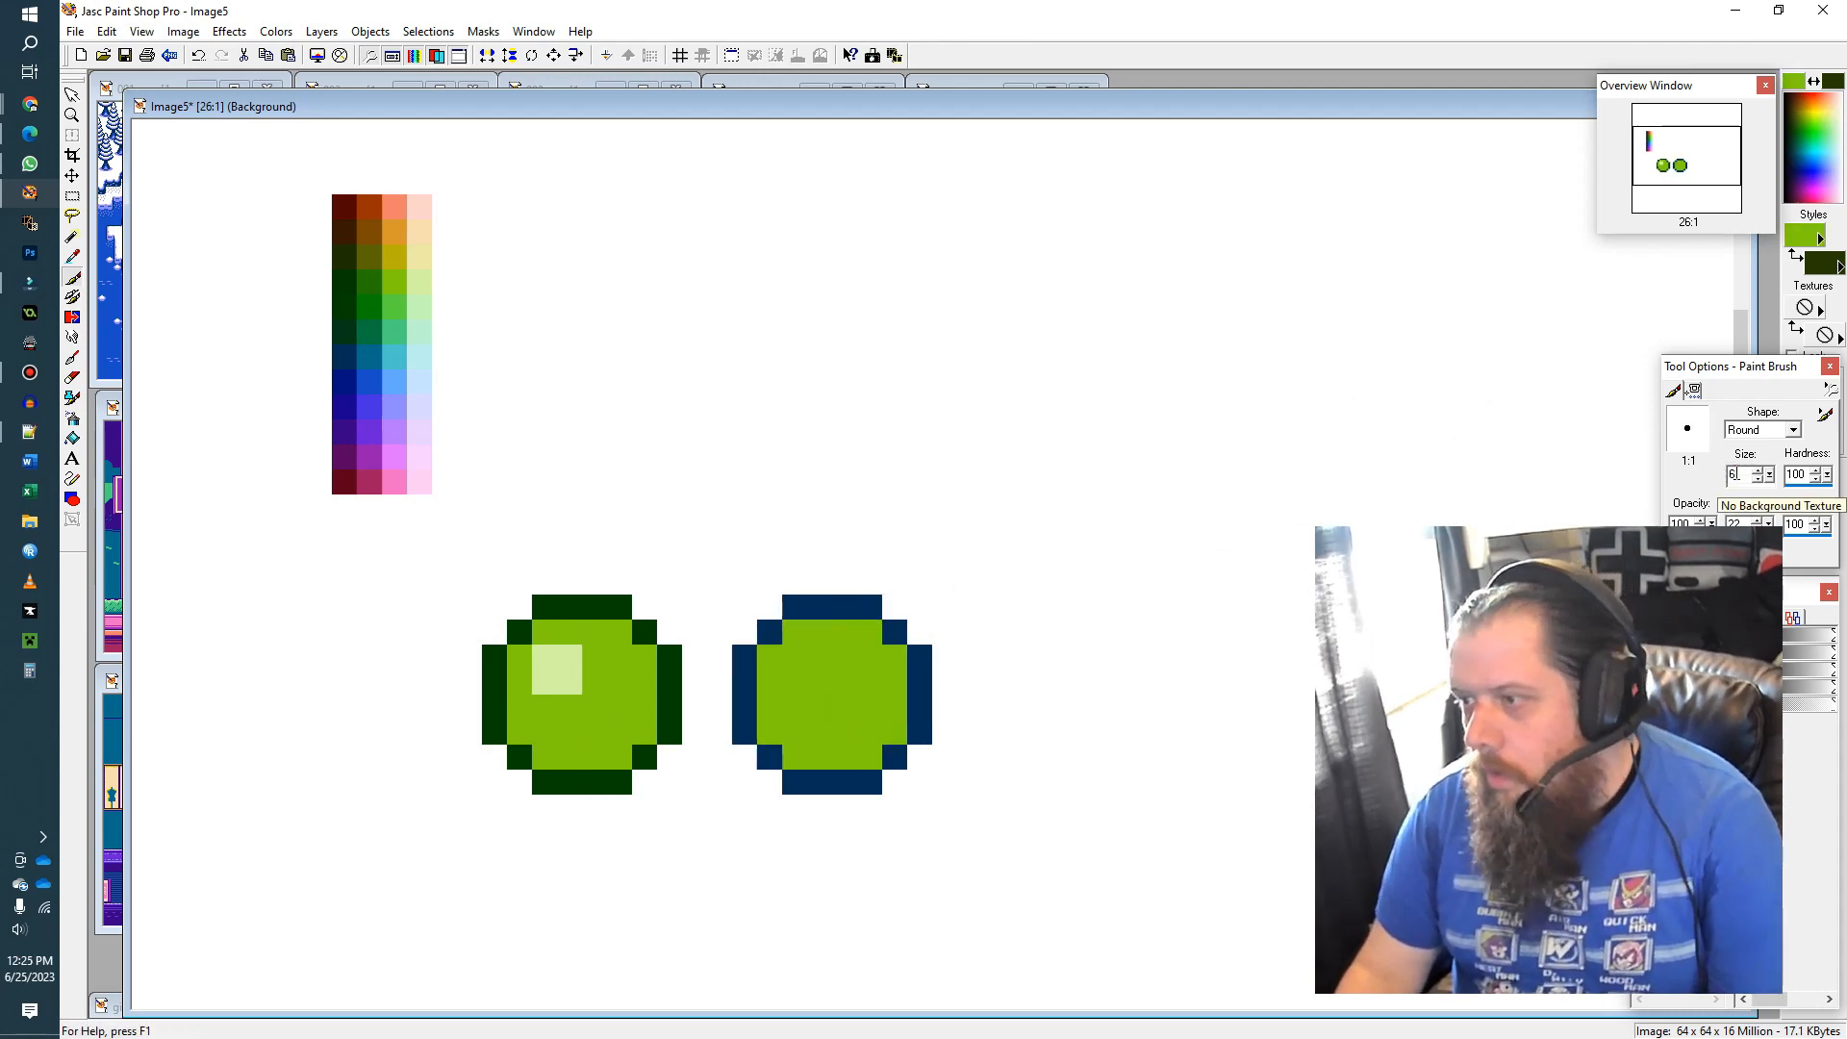
Step: Add a pale yellow size 2 highlight to the upper left of the blue-outlined sphere
{"action": "key", "text": "BackSpace"}
{"action": "type", "text": "4"}
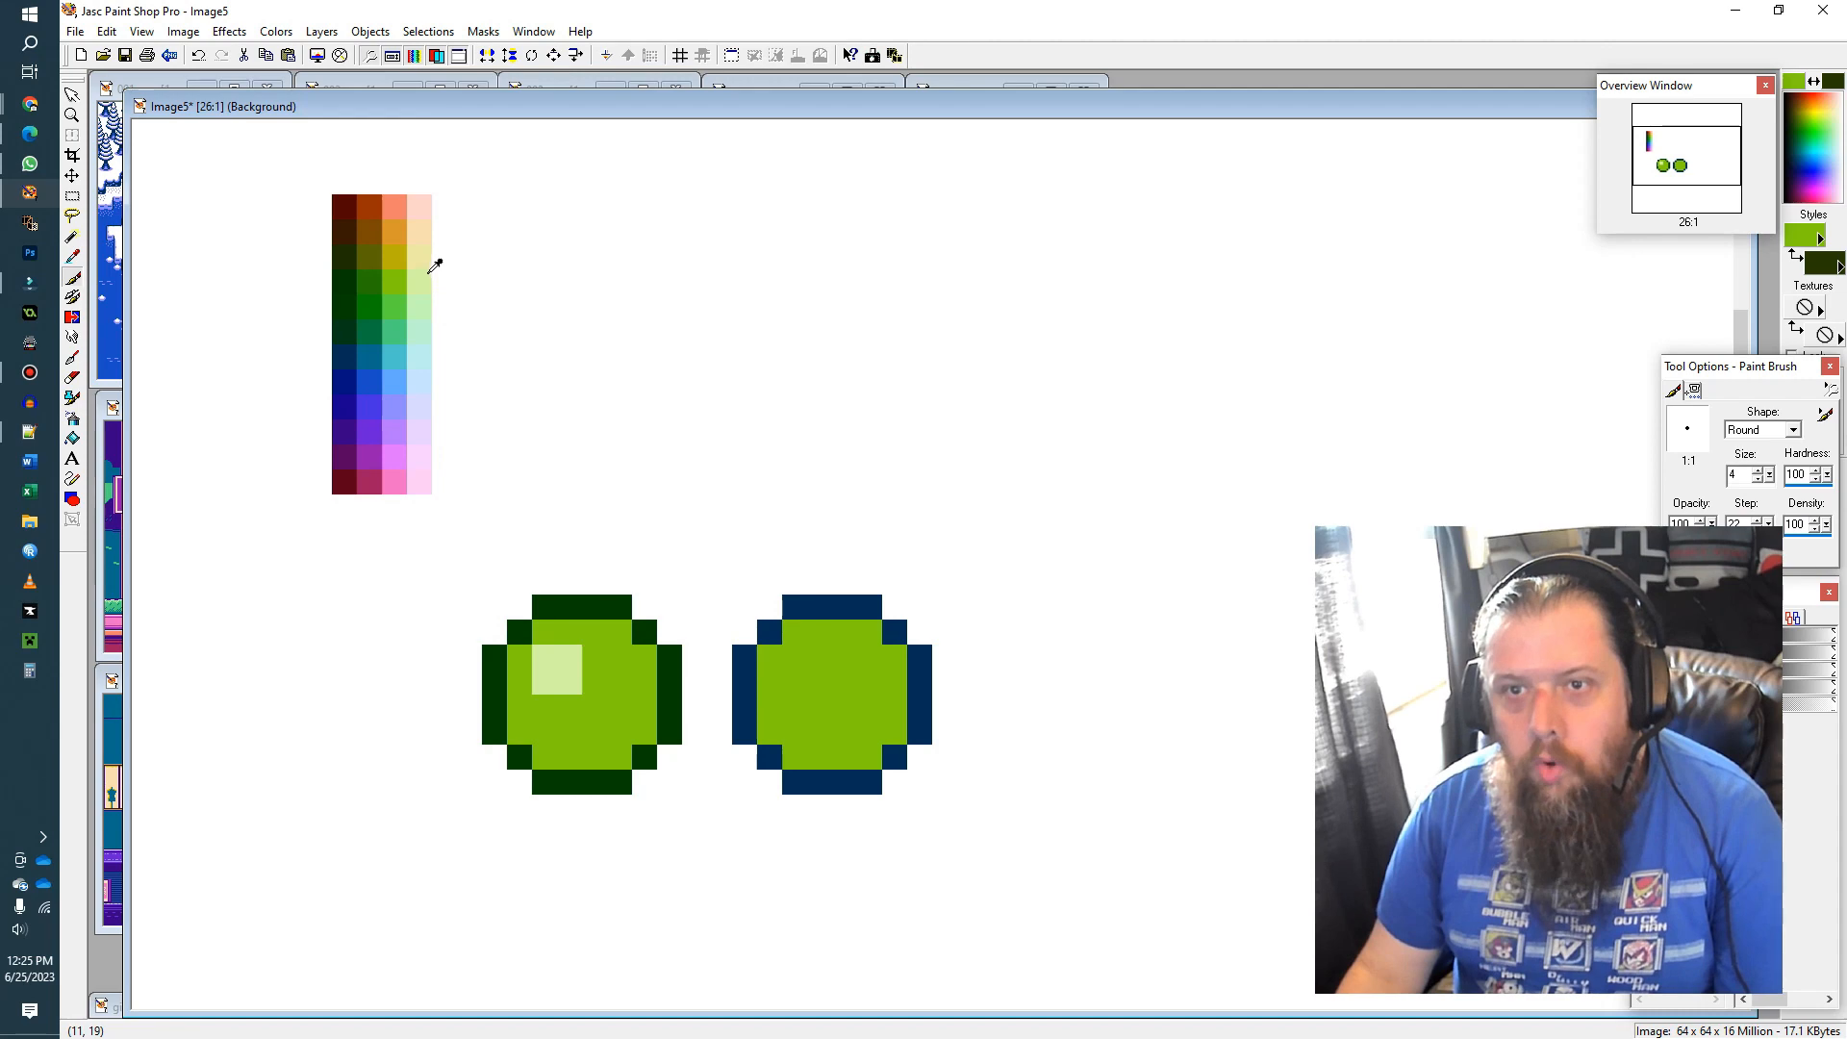
{"action": "left_click", "coordinate": [430, 268], "text": "ctrl"}
{"action": "type", "text": "2"}
{"action": "left_click", "coordinate": [807, 668]}
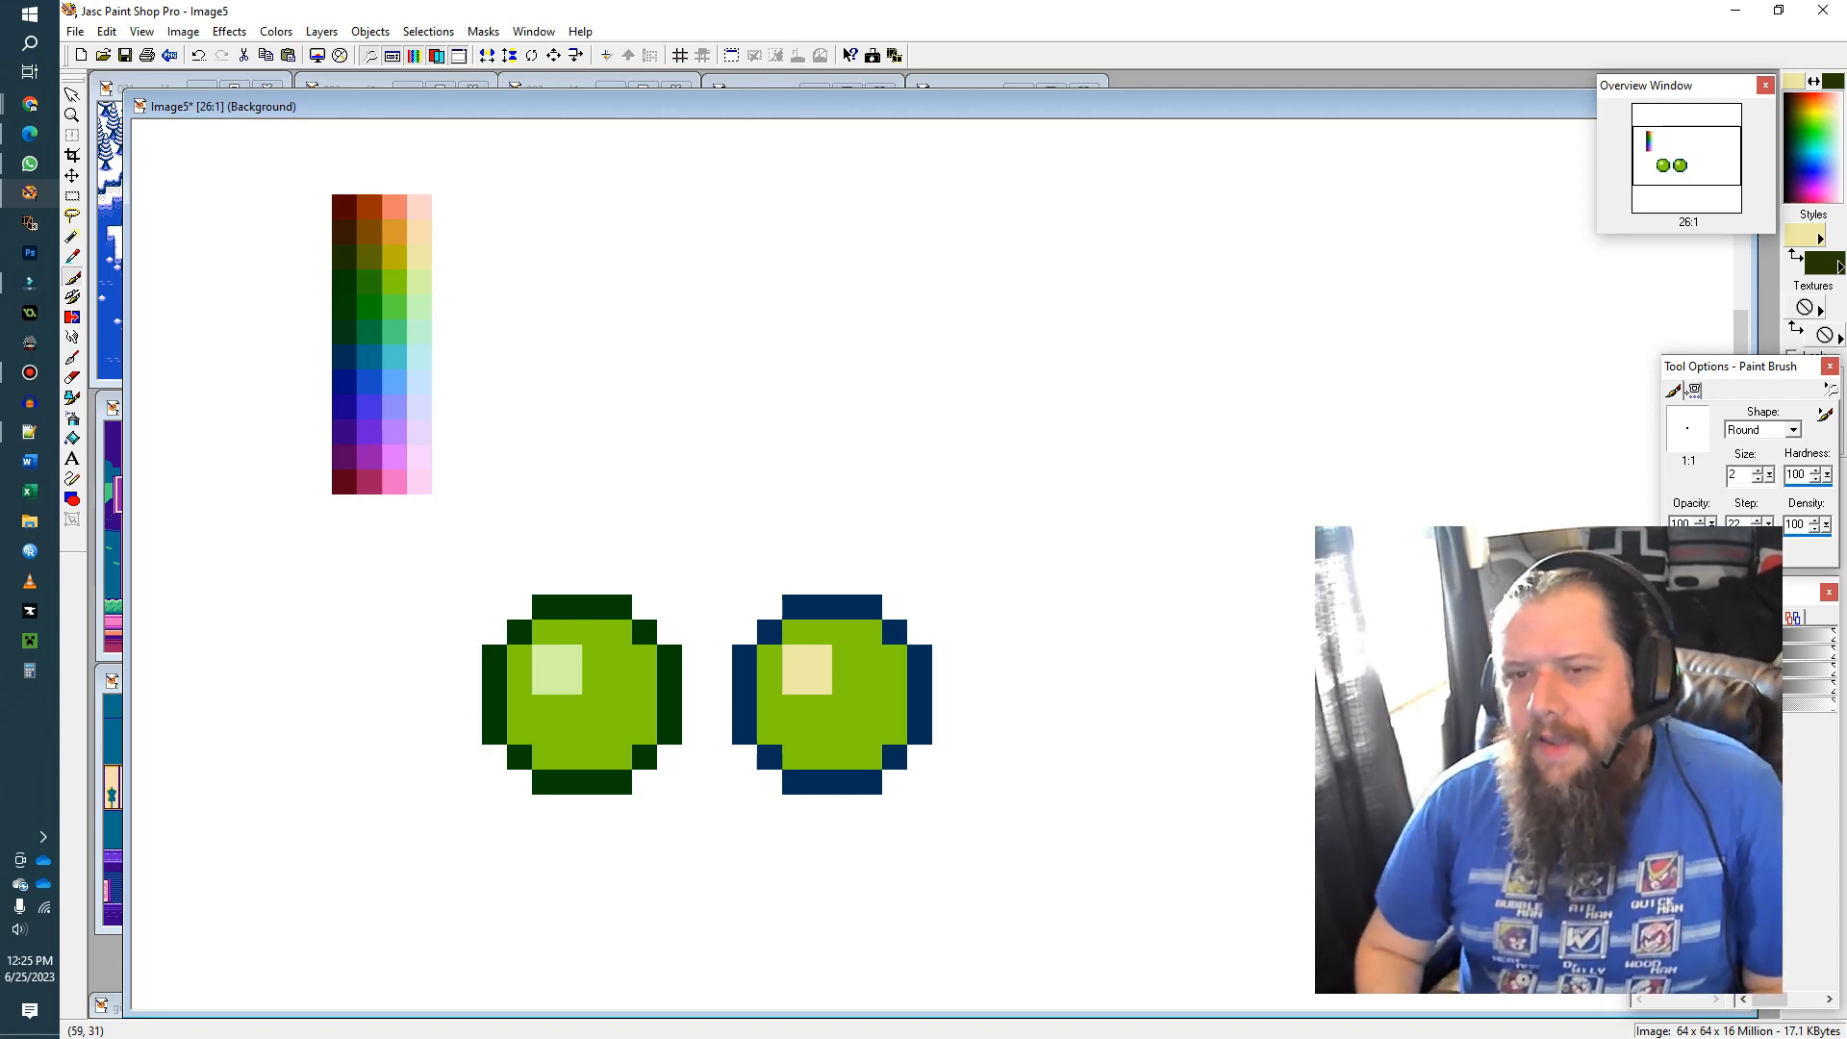
Step: Shift the palette's darker columns upward to offset the hue ramps, and undo the shifts
{"action": "left_click", "coordinate": [72, 196]}
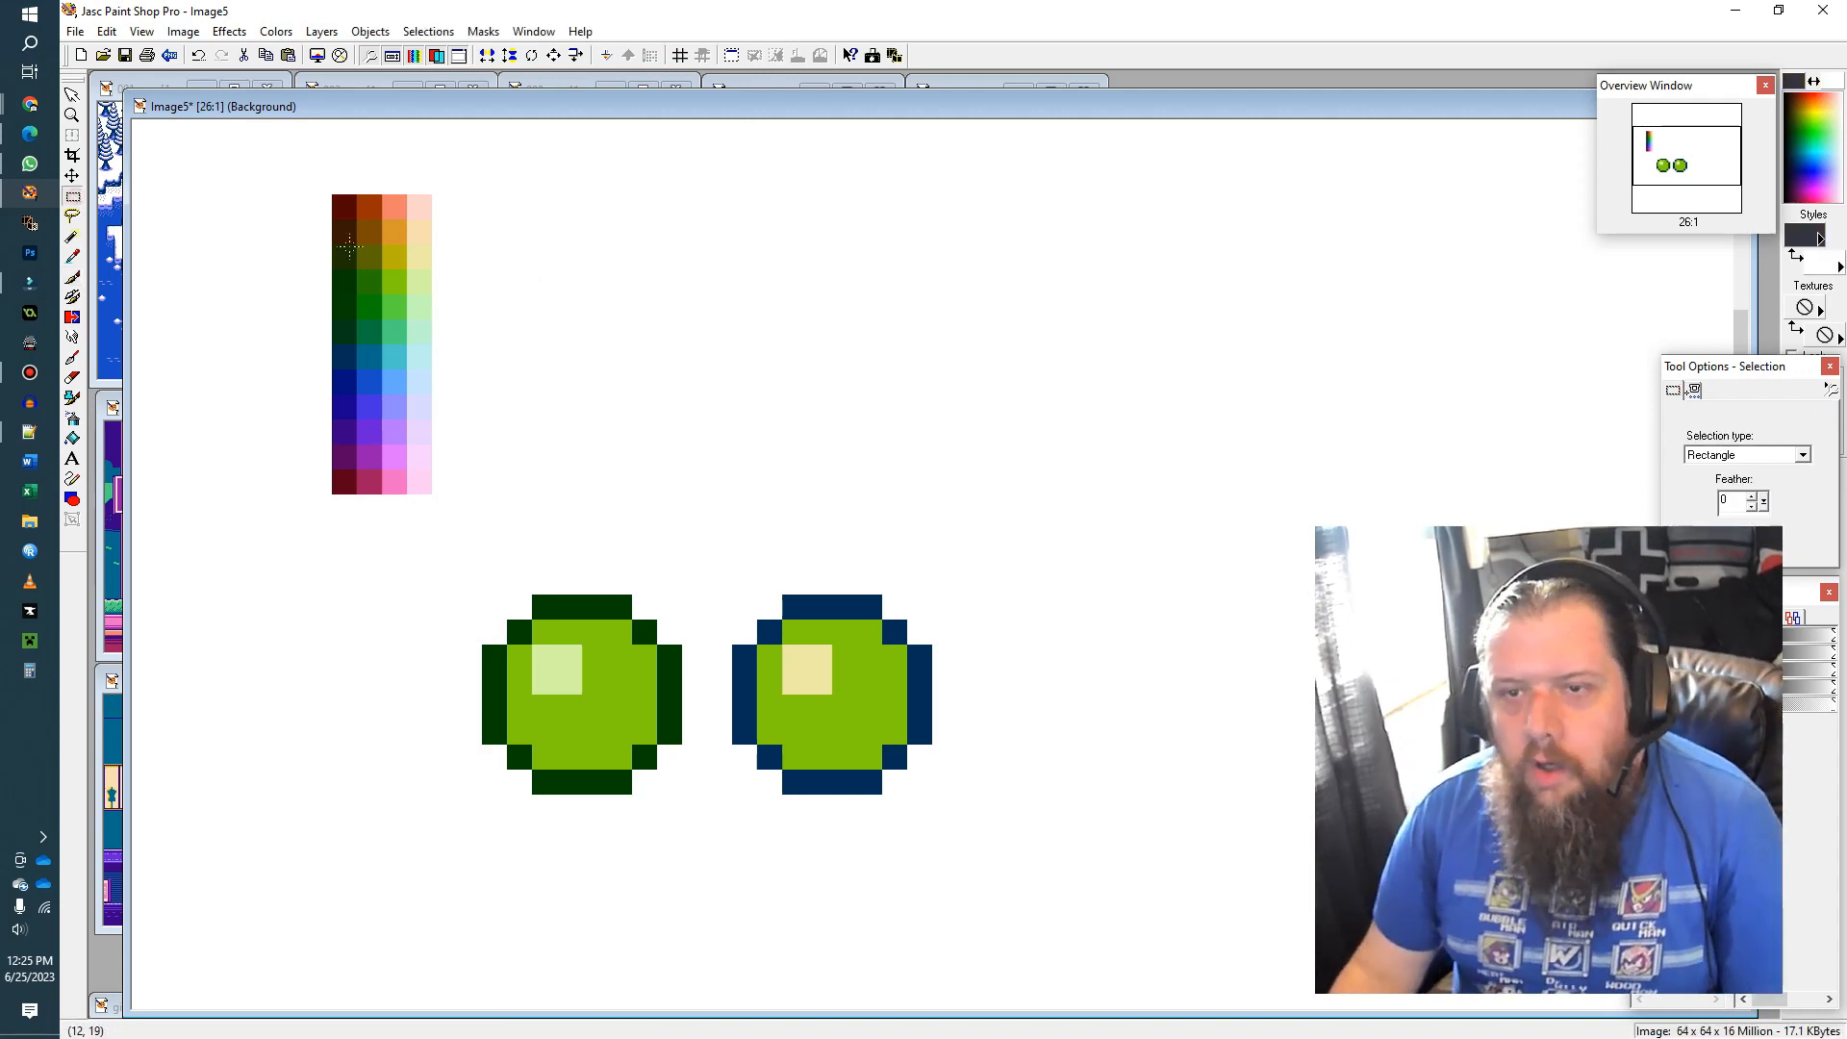
{"action": "left_click_drag", "start_coordinate": [333, 191], "coordinate": [382, 427]}
{"action": "left_click_drag", "start_coordinate": [332, 144], "coordinate": [375, 413]}
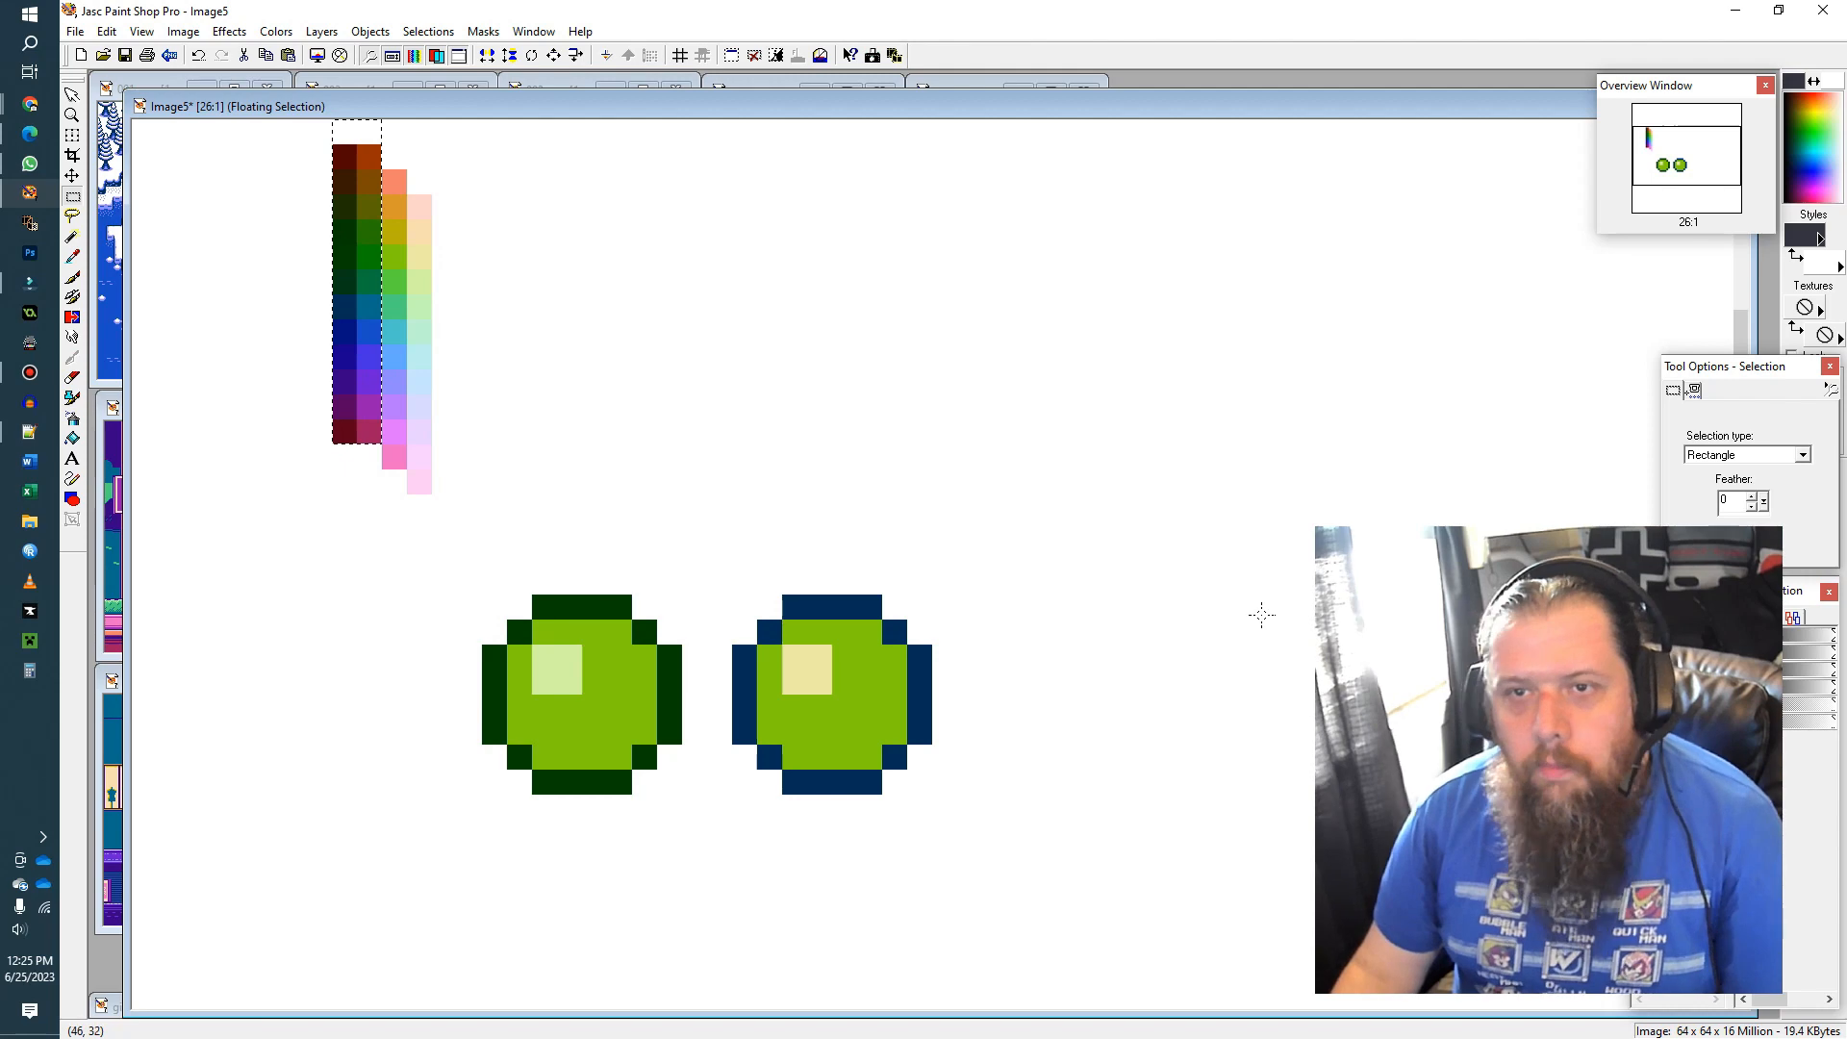
{"action": "key", "text": "ctrl+z"}
{"action": "key", "text": "ctrl+z"}
{"action": "key", "text": "ctrl+z"}
Step: Show the three hue-shifted palette variants beside the original palette and clear the selection
{"action": "left_click", "coordinate": [1750, 634]}
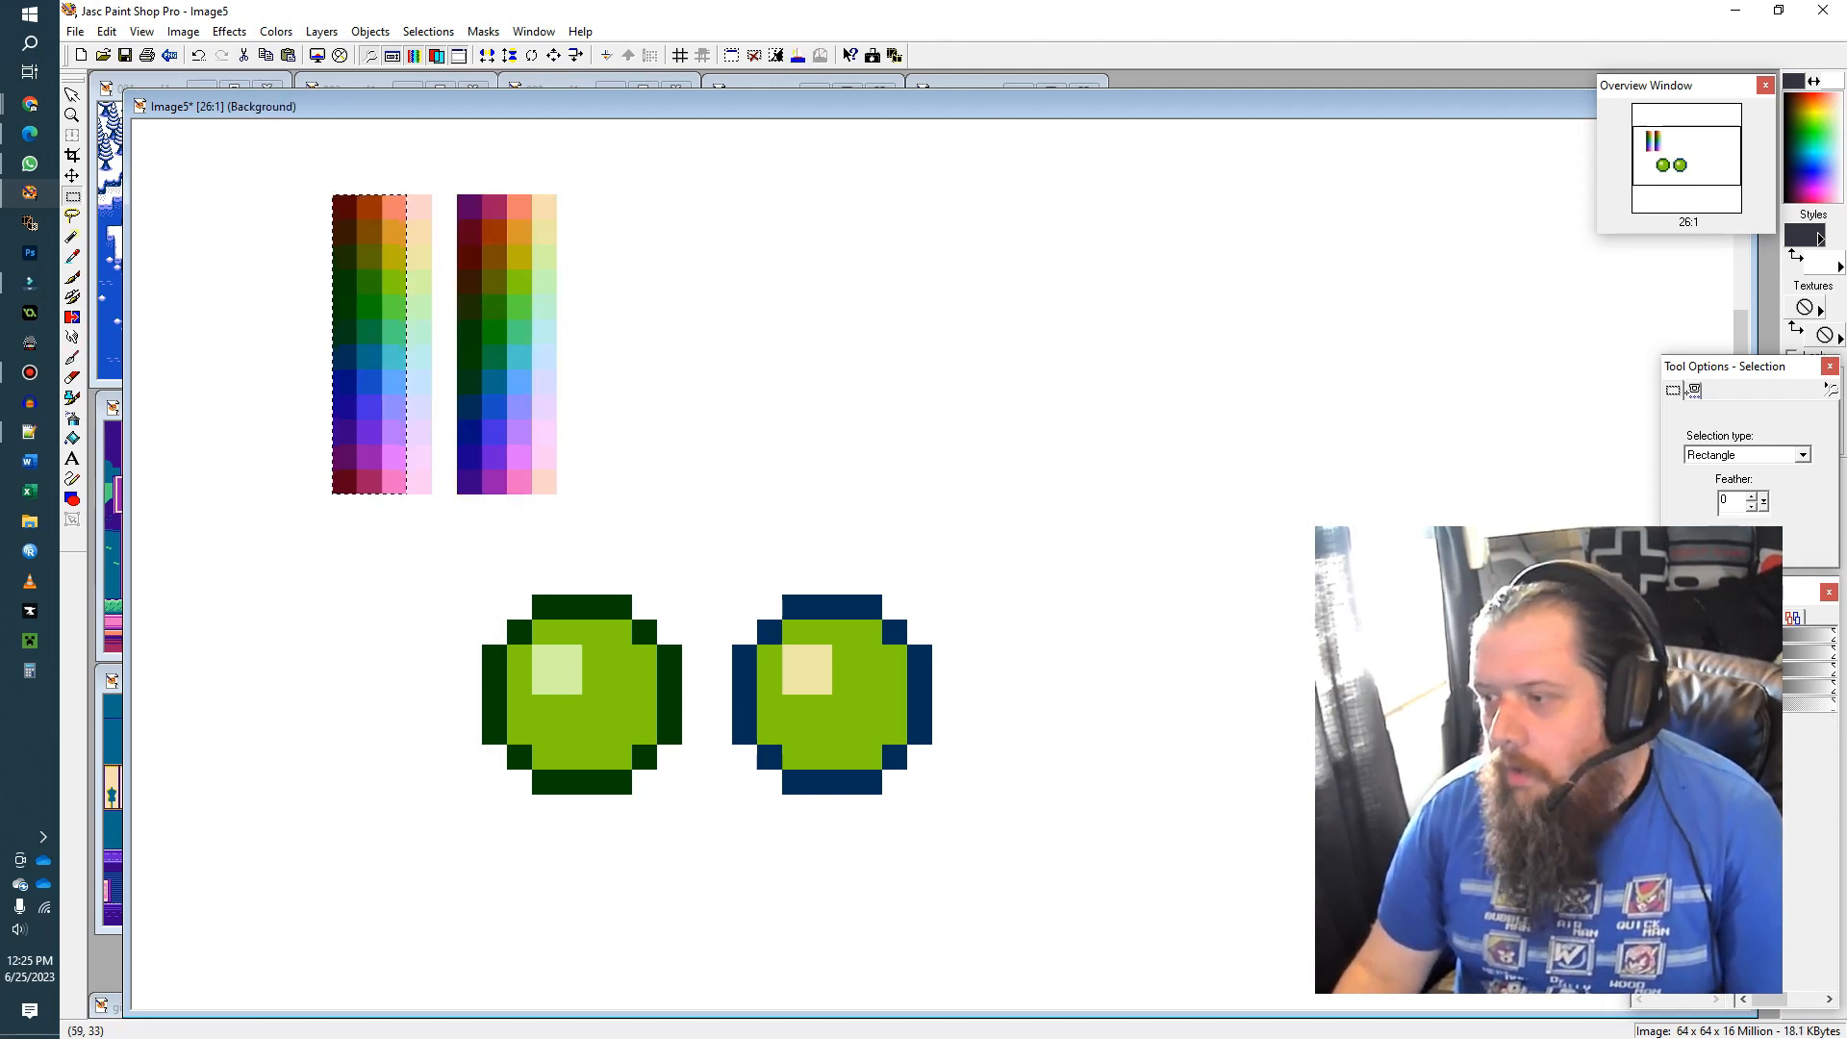
{"action": "key", "text": "ctrl+z"}
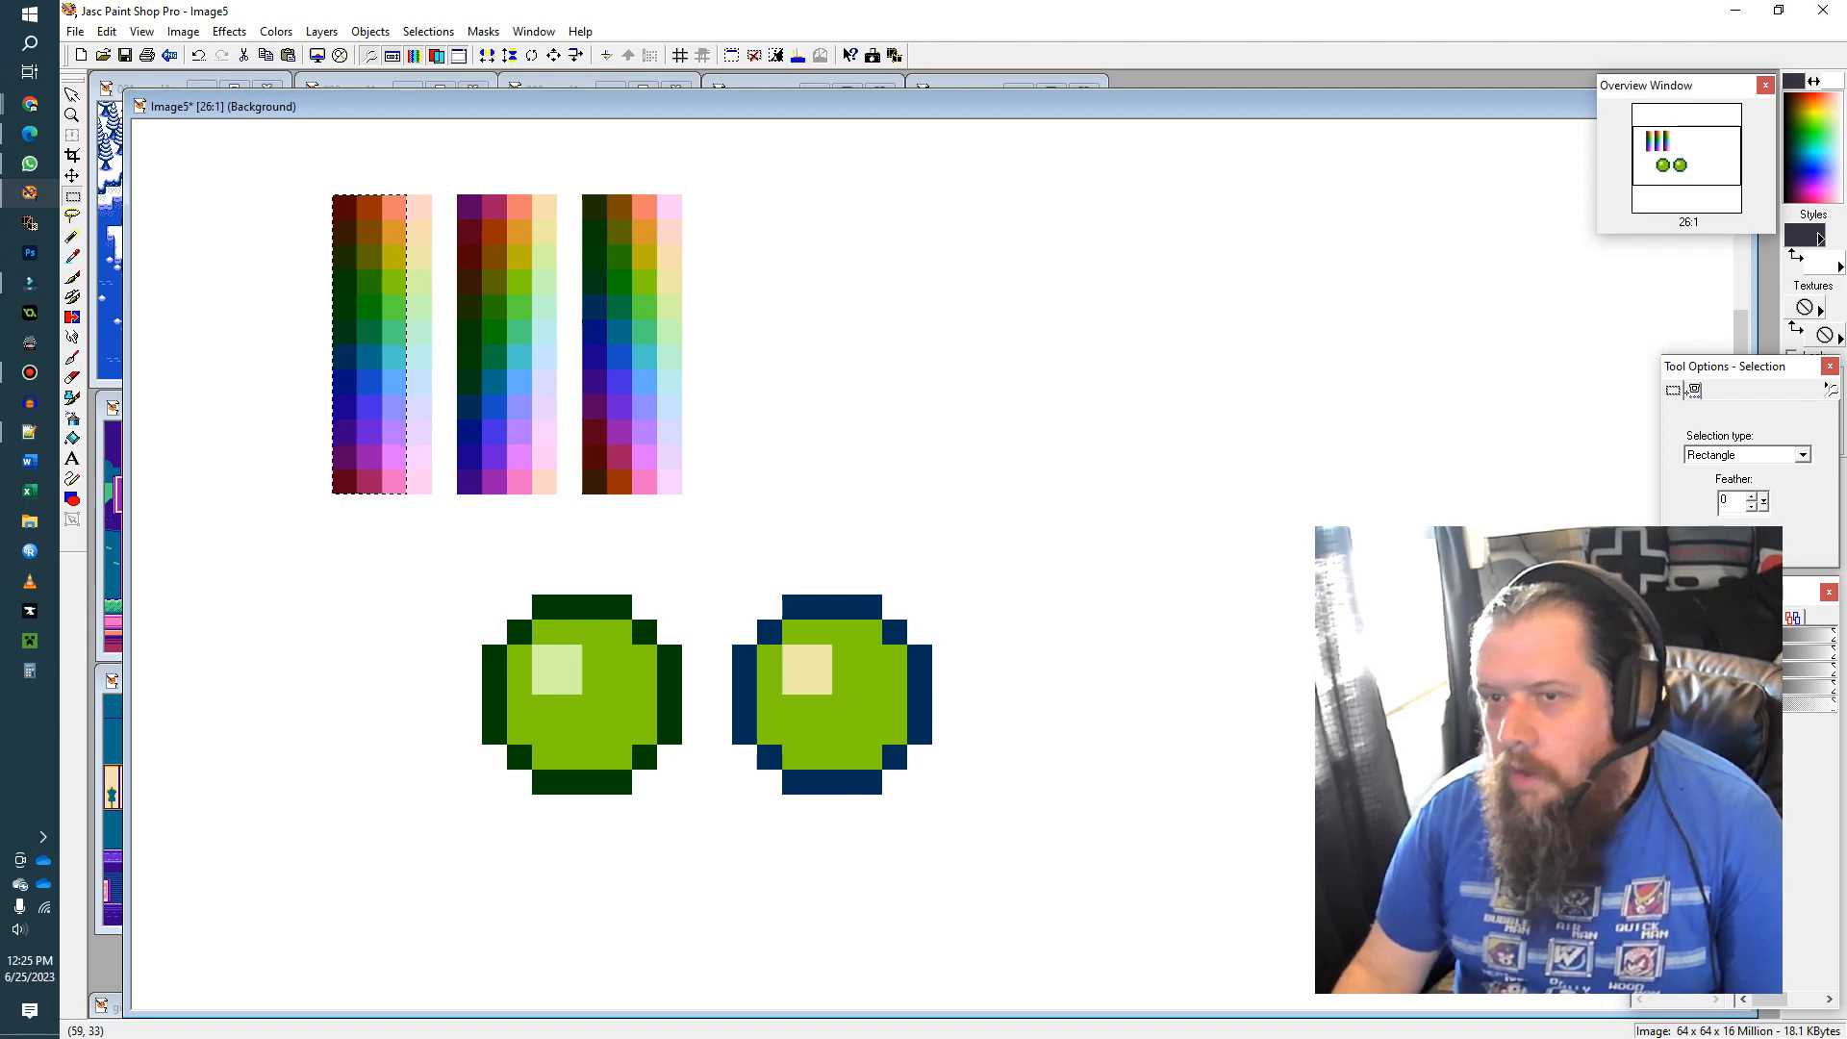
{"action": "key", "text": "ctrl+z"}
{"action": "left_click", "coordinate": [779, 55]}
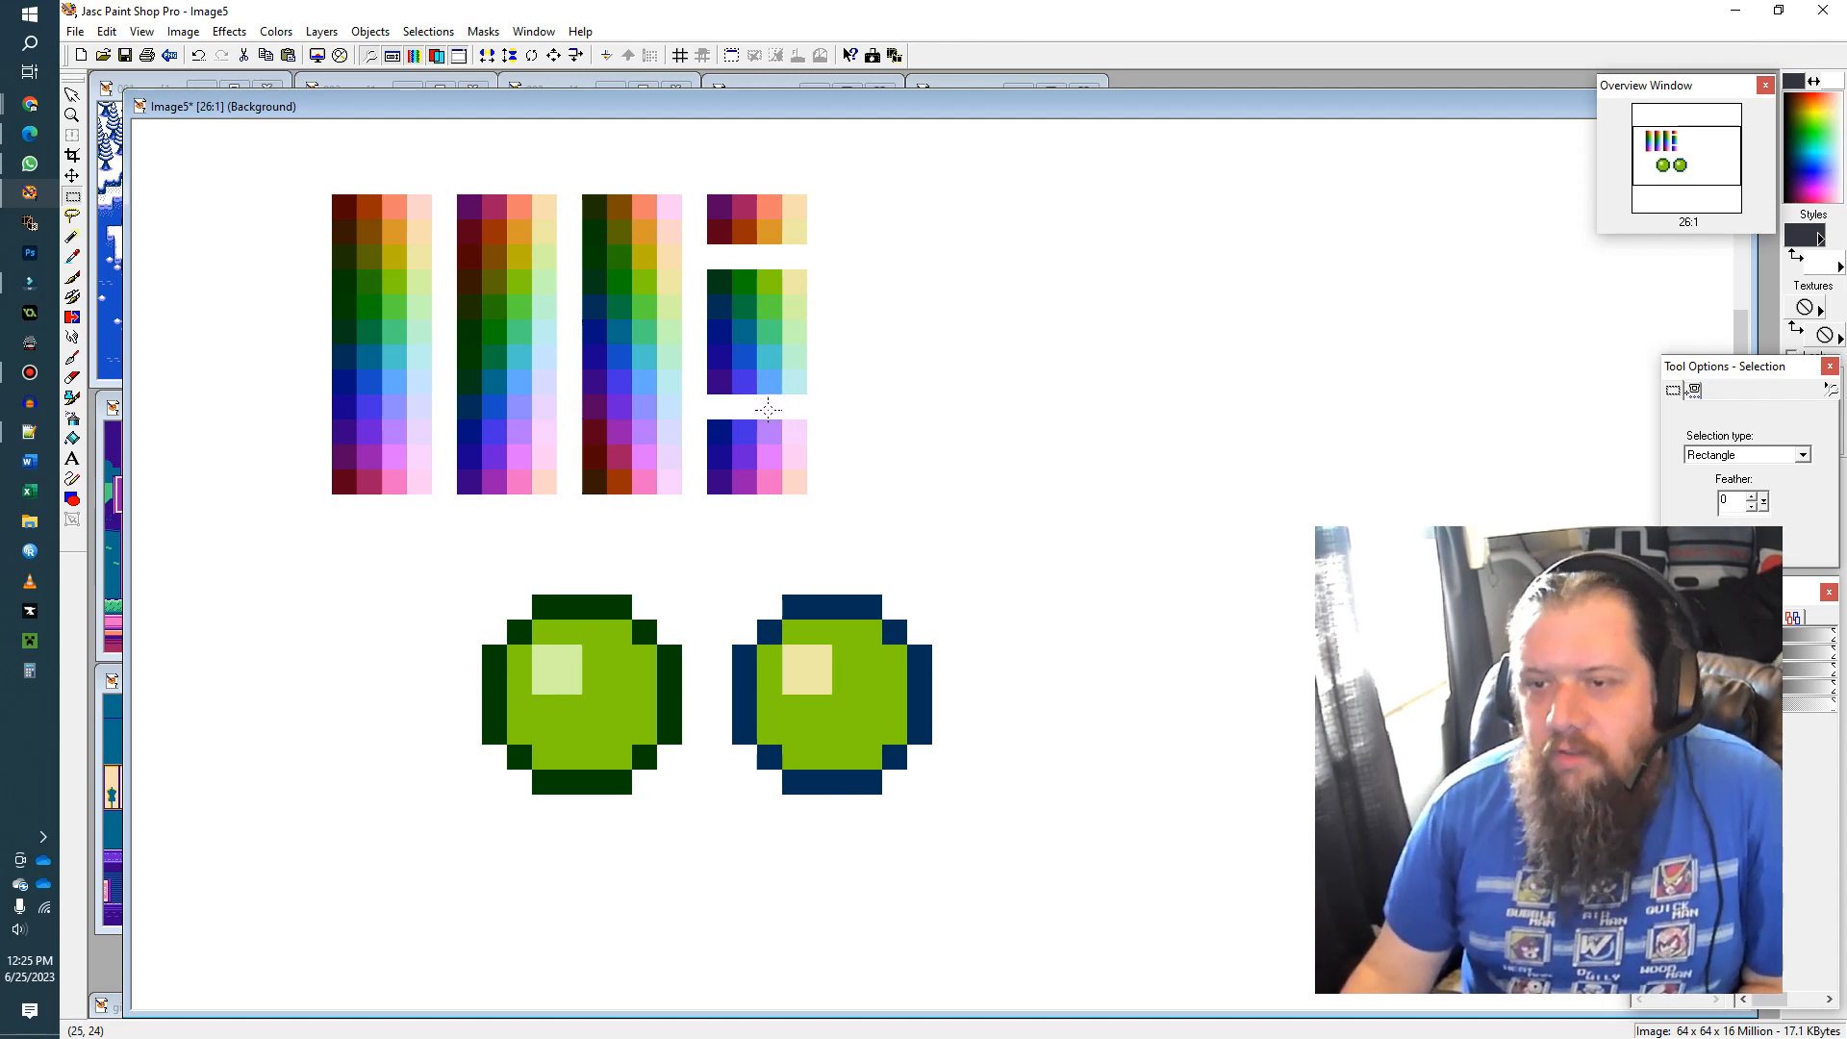
Step: Return to the game screenshots and move the color wheel window aside to uncover more of test_05.psp
{"action": "left_click", "coordinate": [71, 94]}
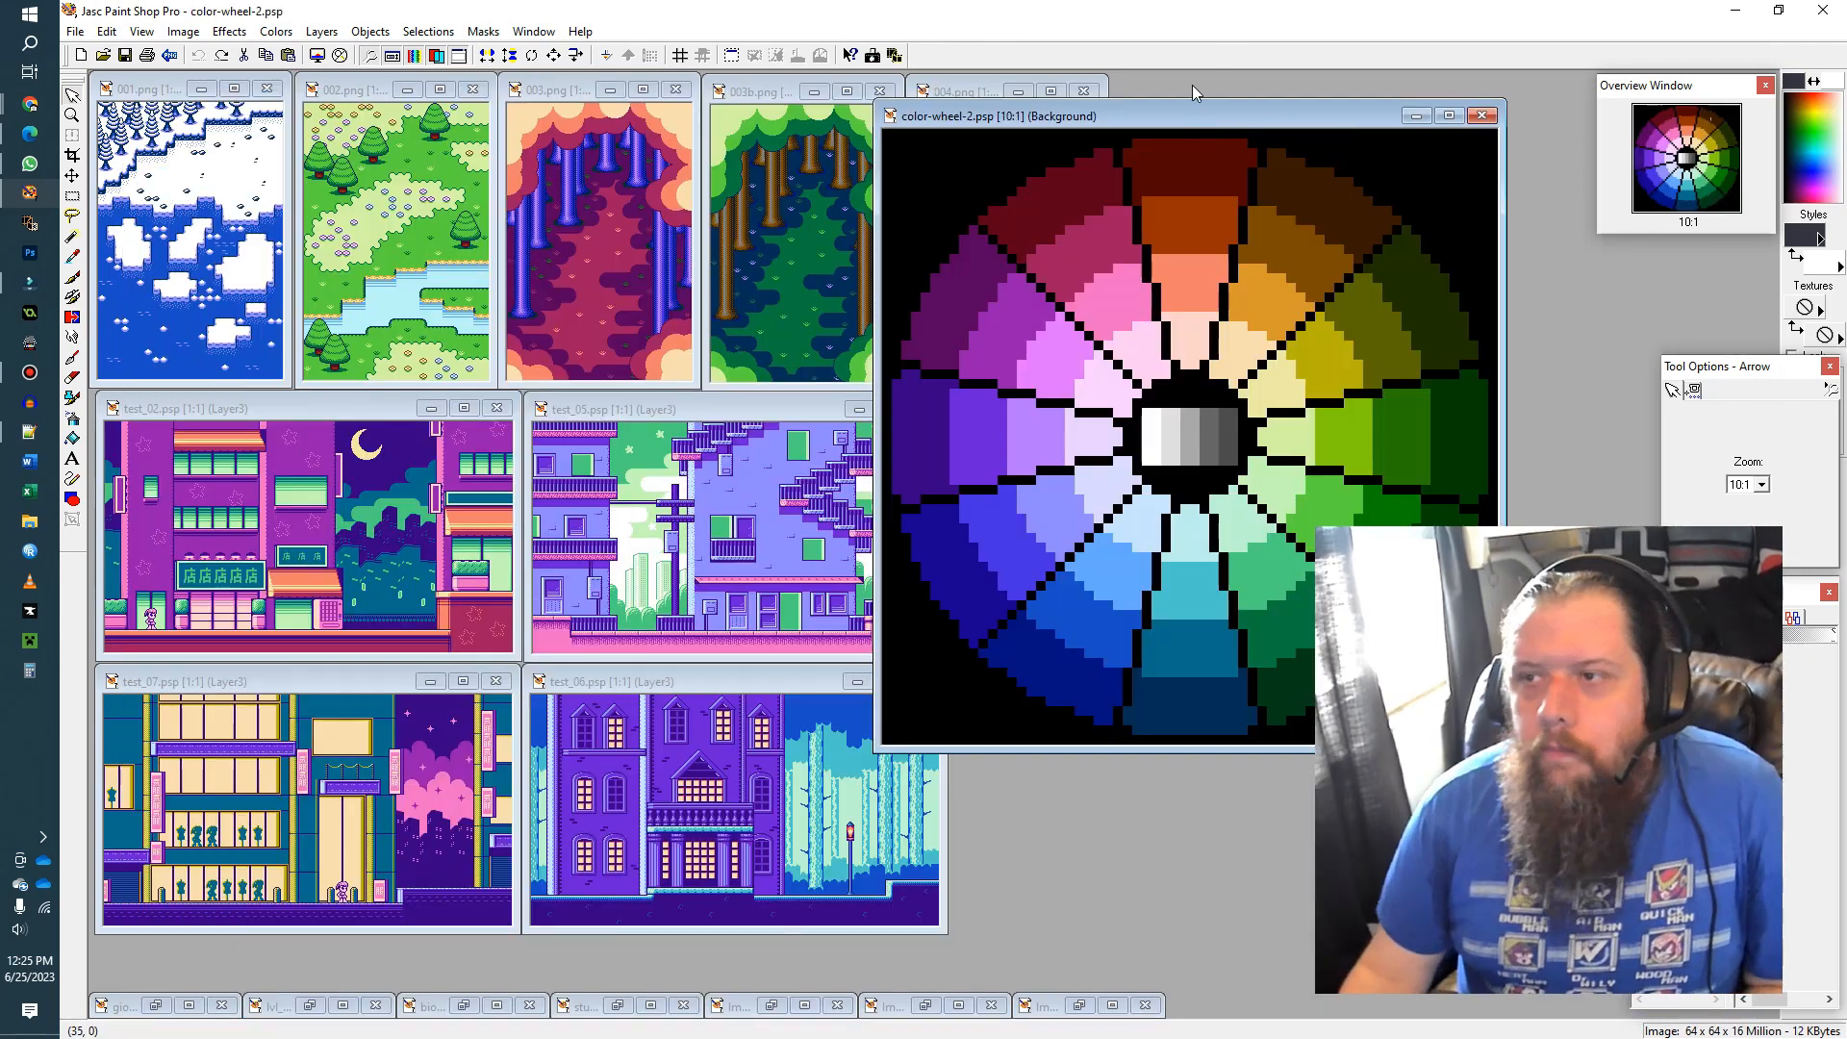
{"action": "left_click_drag", "start_coordinate": [1157, 123], "coordinate": [1247, 122]}
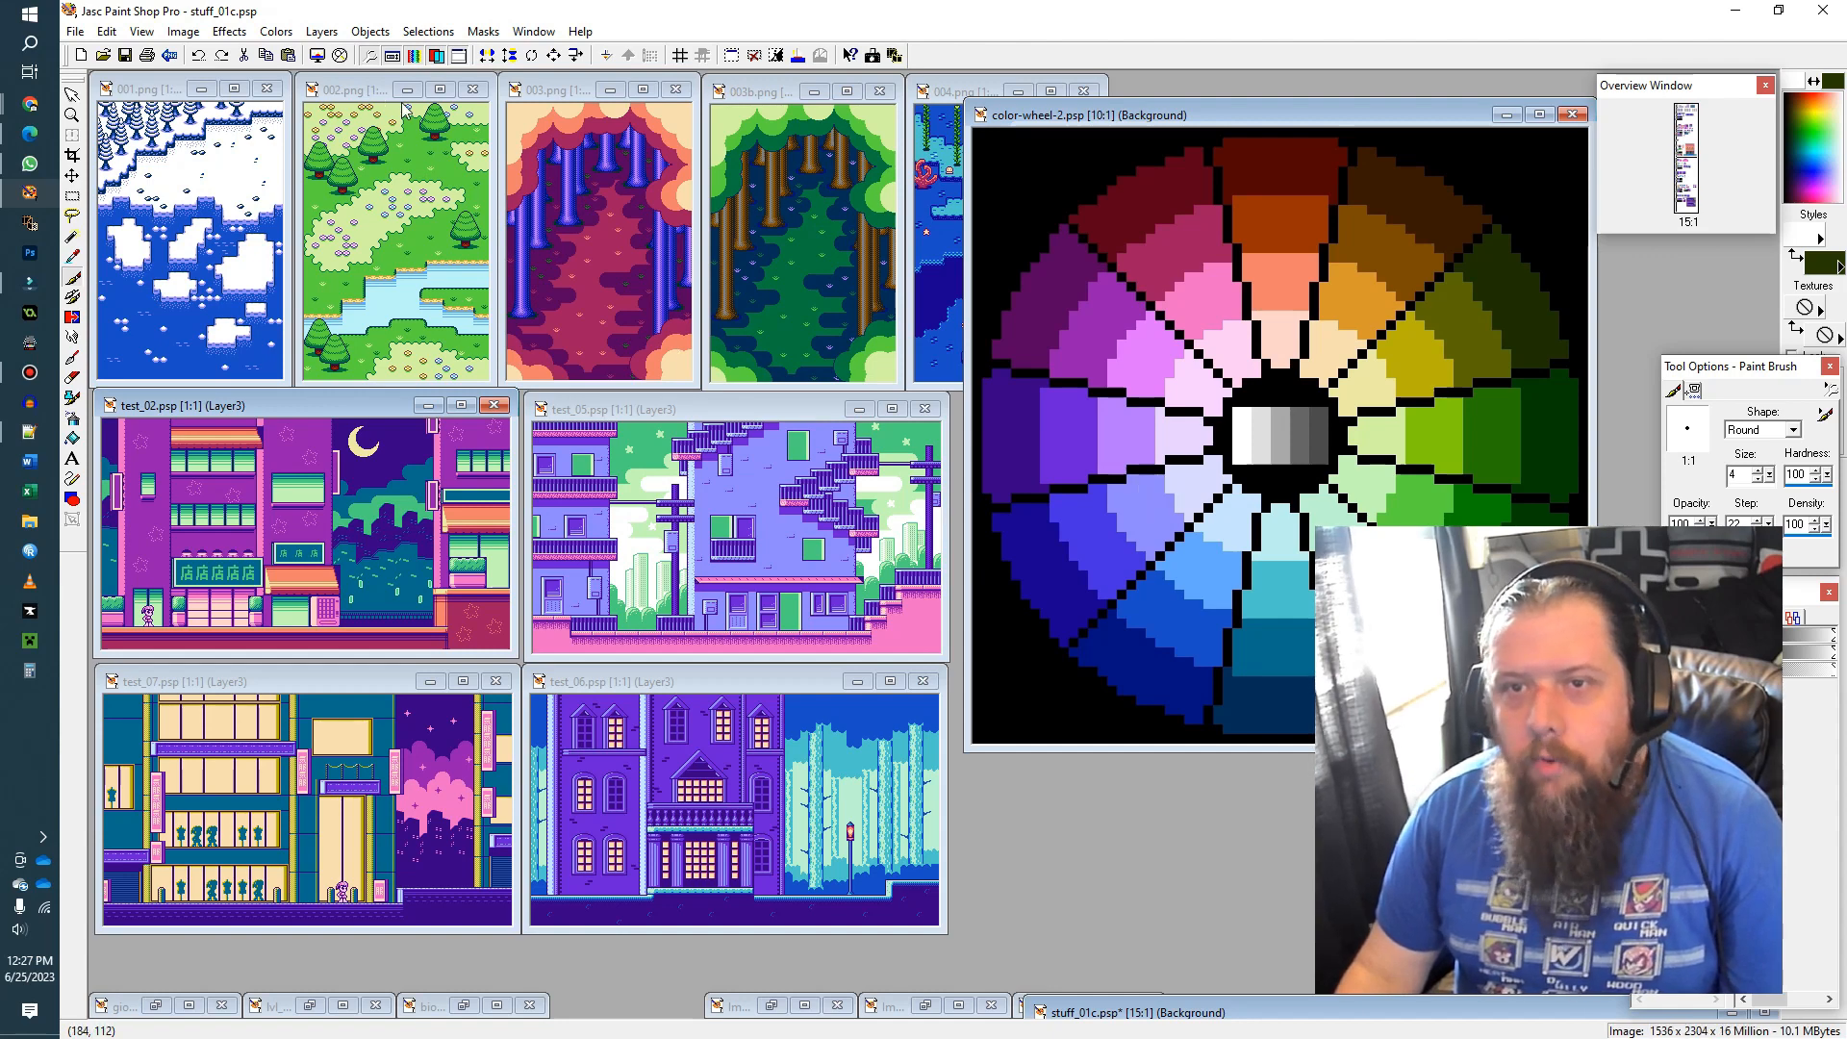
Step: Enlarge 002.png and mark its green, purple, blue and orange hues in white on the color wheel
{"action": "left_click", "coordinate": [368, 99]}
{"action": "scroll", "coordinate": [336, 350], "scroll_direction": "up", "scroll_amount": 3}
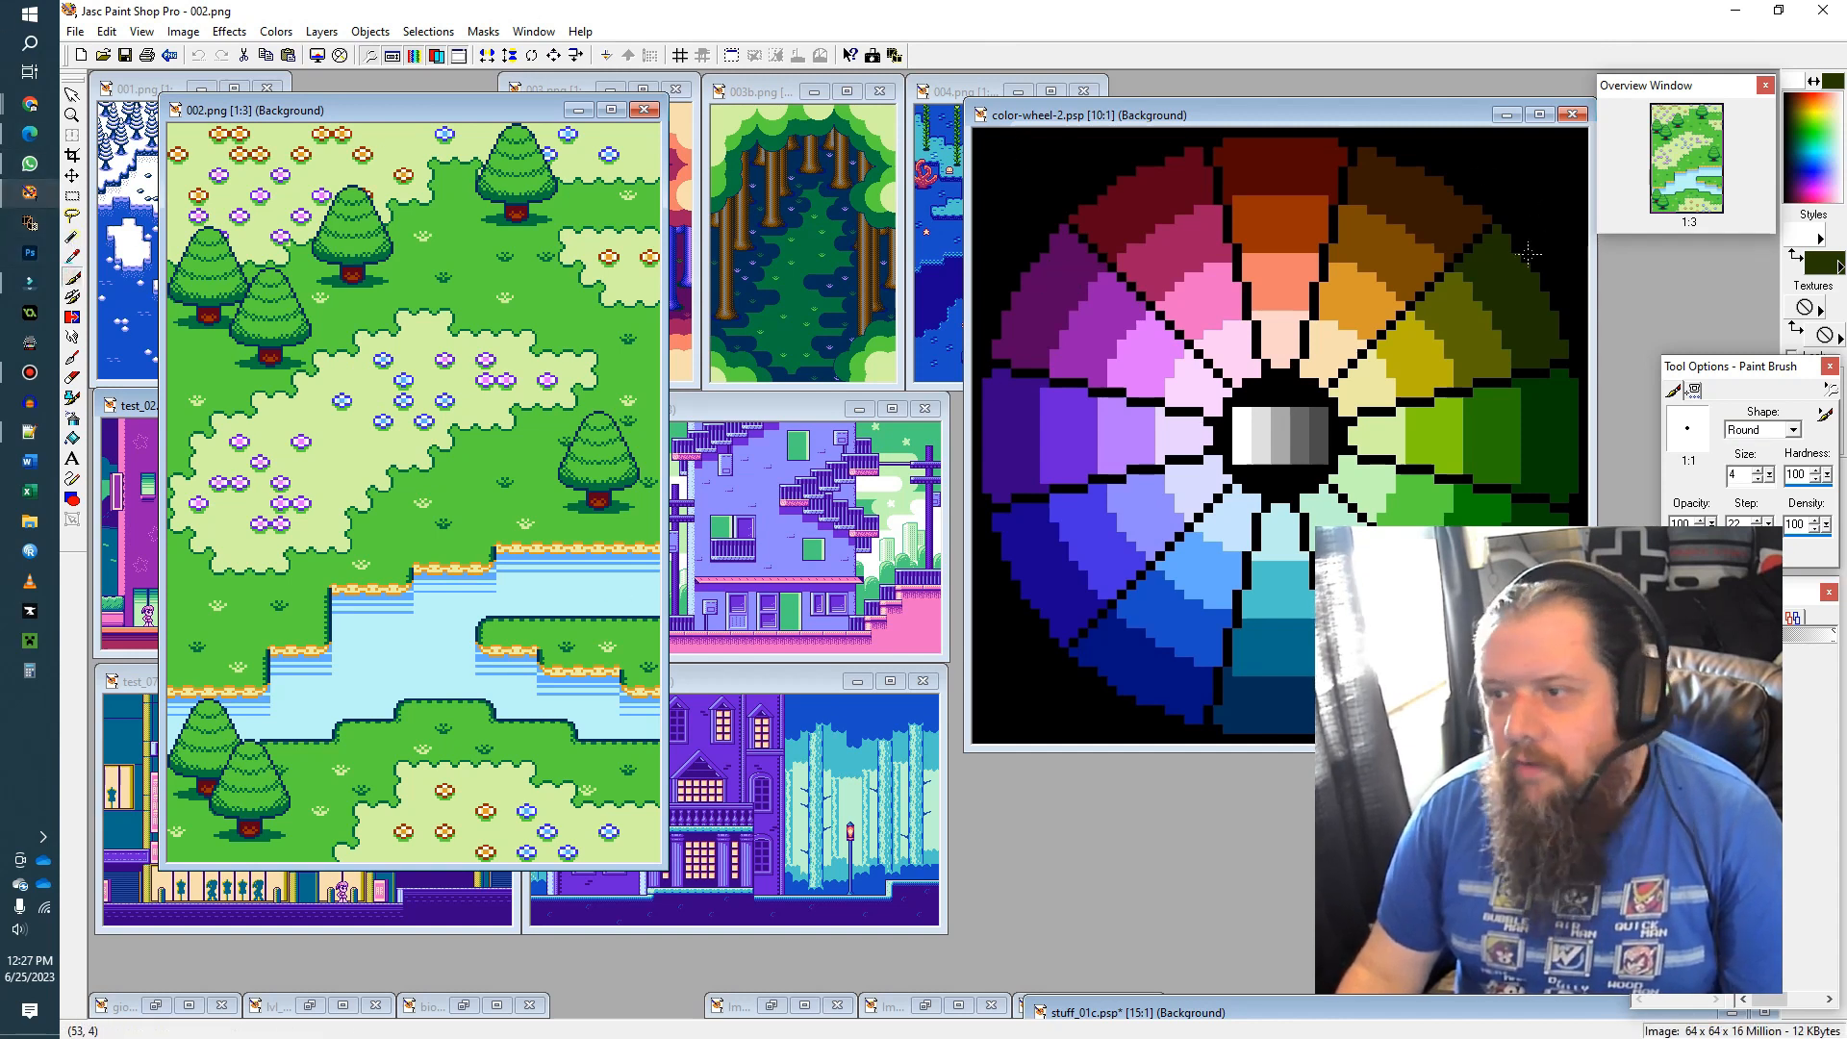
{"action": "left_click_drag", "start_coordinate": [1439, 510], "coordinate": [1414, 492]}
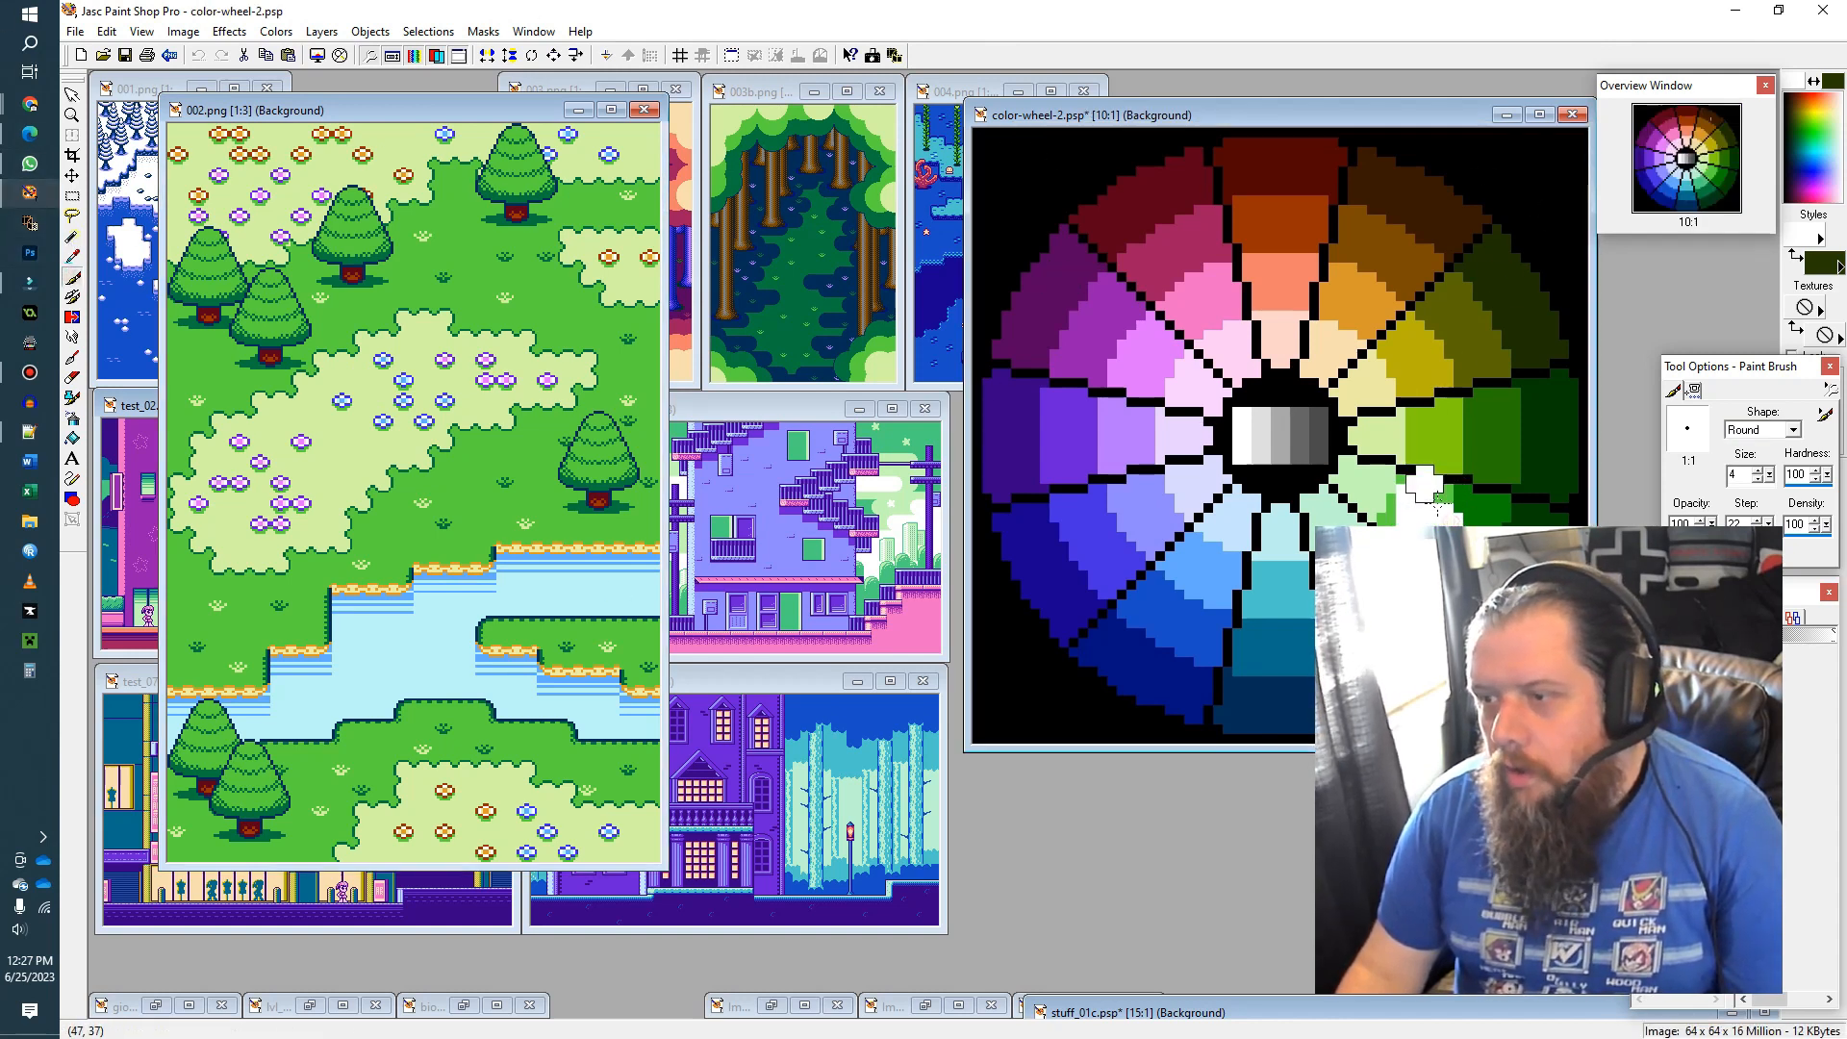
{"action": "left_click_drag", "start_coordinate": [1096, 331], "coordinate": [1140, 346]}
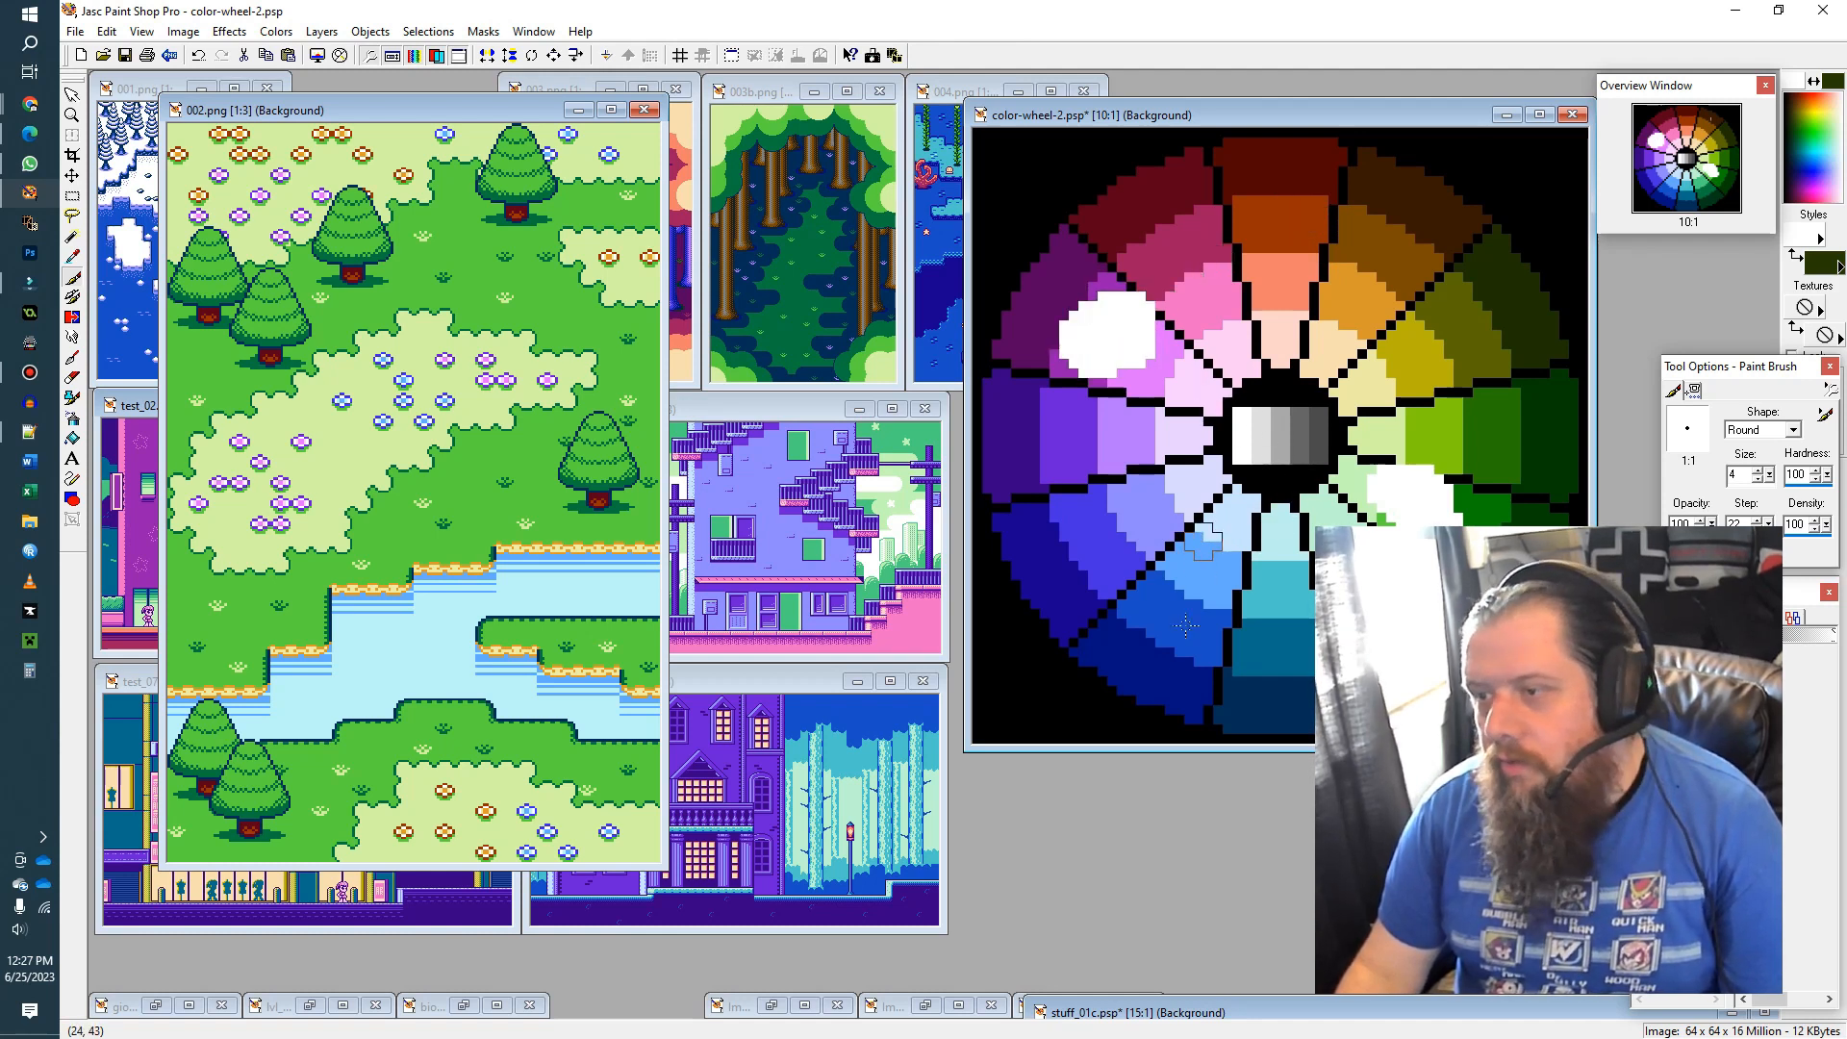
{"action": "mouse_move", "coordinate": [1164, 615]}
{"action": "left_mouse_down"}
{"action": "mouse_move", "coordinate": [1198, 620]}
{"action": "mouse_move", "coordinate": [1185, 629]}
{"action": "left_mouse_up"}
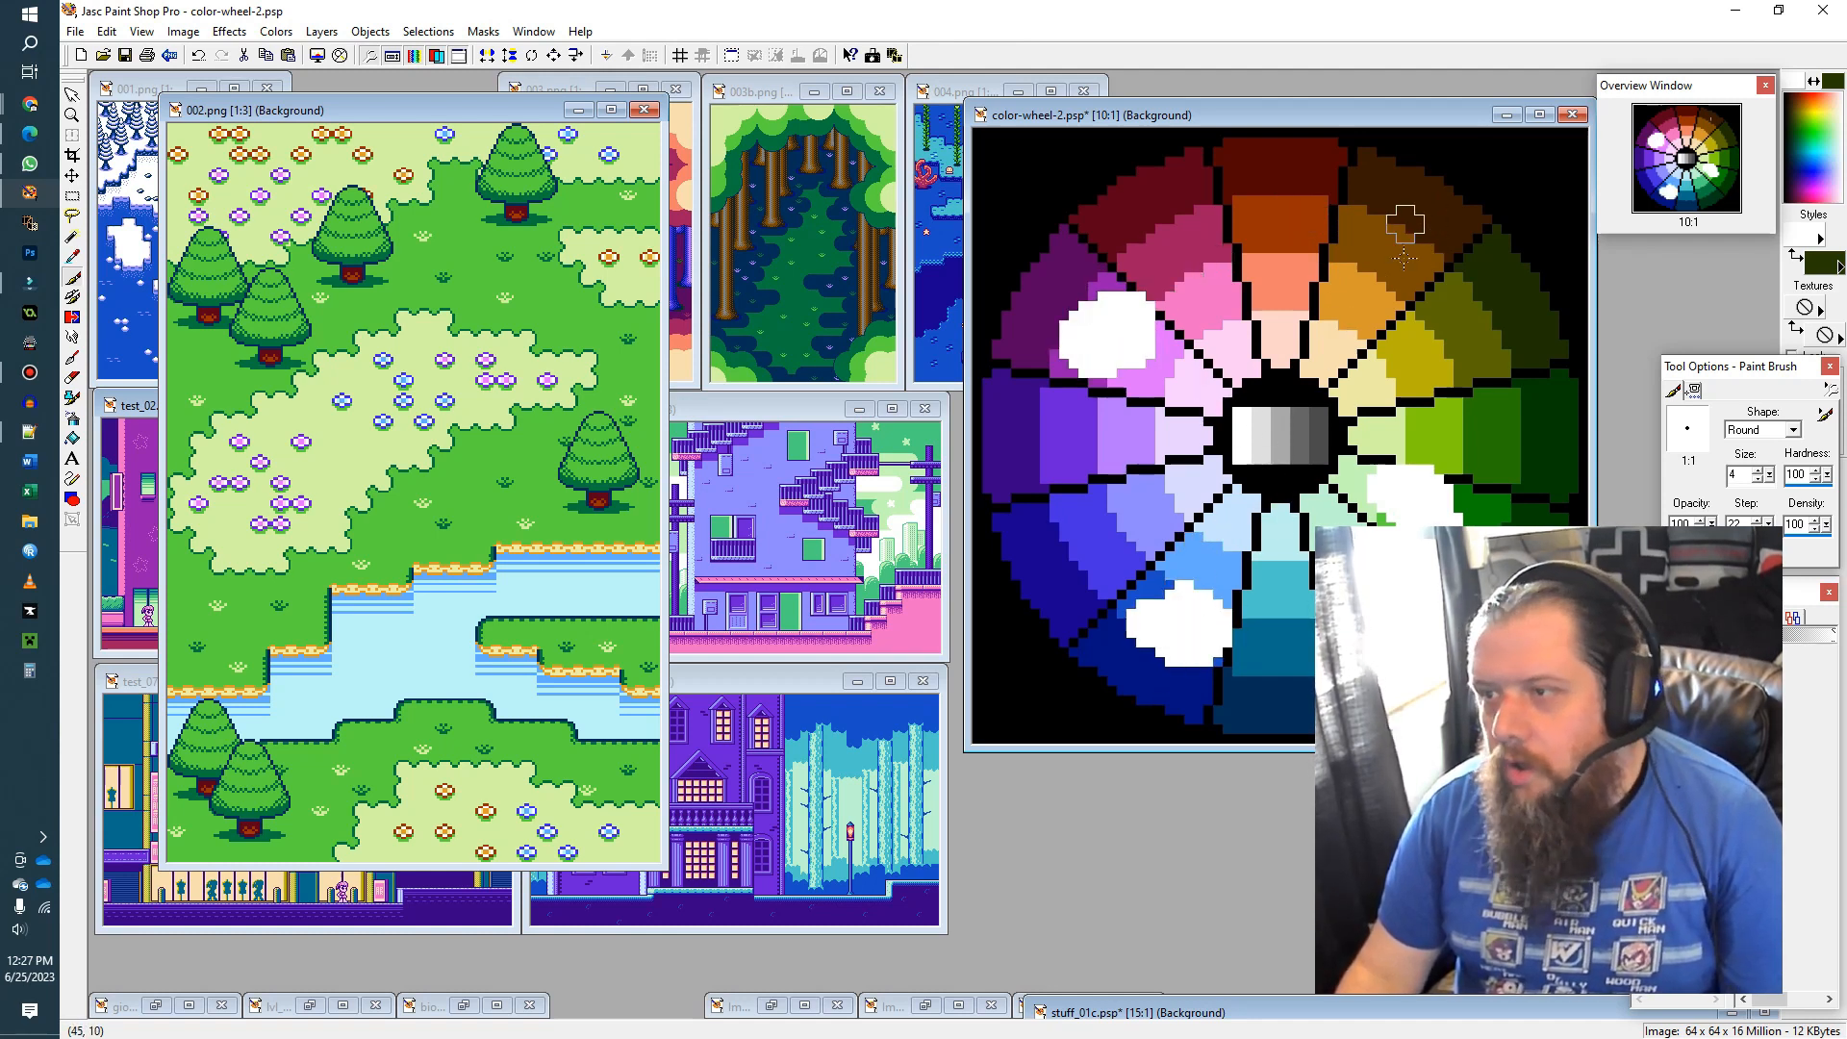
{"action": "mouse_move", "coordinate": [1397, 257]}
{"action": "left_mouse_down"}
{"action": "mouse_move", "coordinate": [1360, 281]}
{"action": "mouse_move", "coordinate": [1387, 260]}
{"action": "mouse_move", "coordinate": [1369, 272]}
{"action": "mouse_move", "coordinate": [1387, 281]}
{"action": "mouse_move", "coordinate": [1270, 329]}
{"action": "left_mouse_up"}
{"action": "mouse_move", "coordinate": [1135, 364]}
{"action": "left_mouse_down"}
{"action": "mouse_move", "coordinate": [1191, 625]}
{"action": "mouse_move", "coordinate": [1303, 592]}
{"action": "mouse_move", "coordinate": [1471, 485]}
{"action": "mouse_move", "coordinate": [1390, 231]}
{"action": "left_mouse_up"}
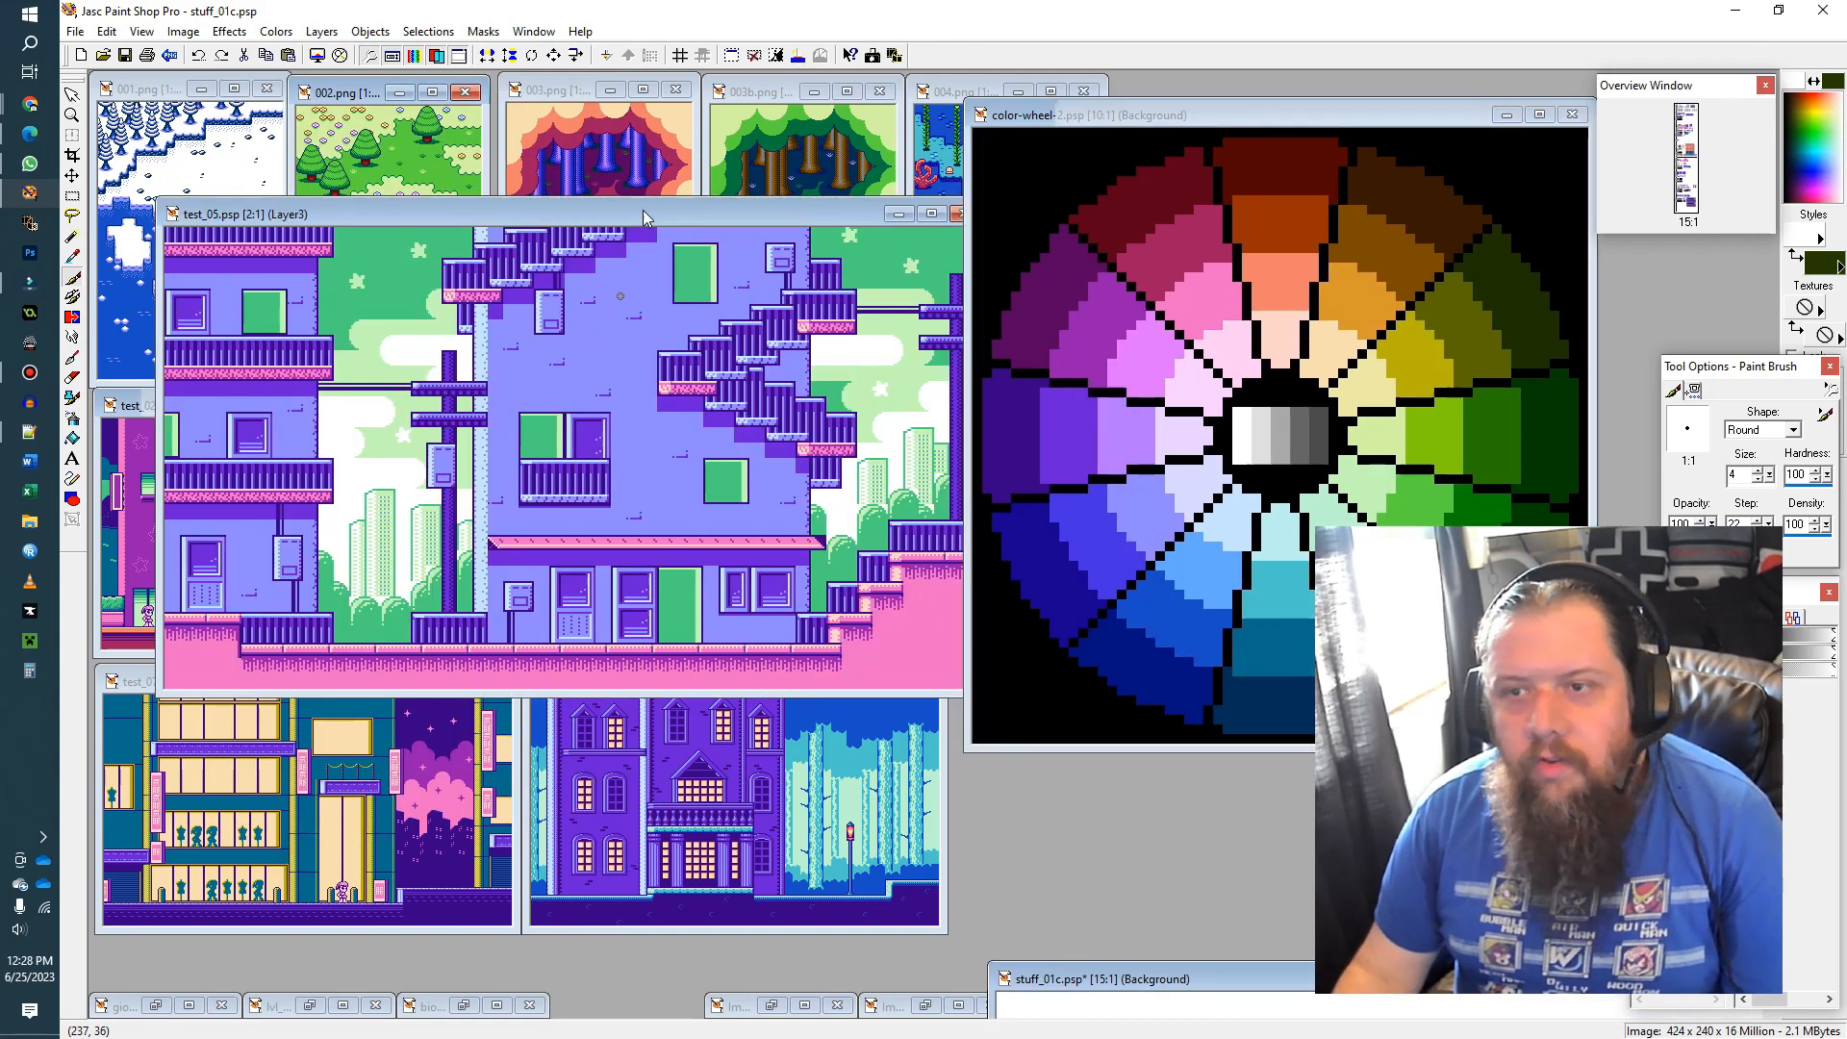
Step: Enlarge test_05.psp beside the color wheel and connect the wheel's purple, blue and green hues with white strokes
{"action": "left_click_drag", "start_coordinate": [643, 210], "coordinate": [598, 194]}
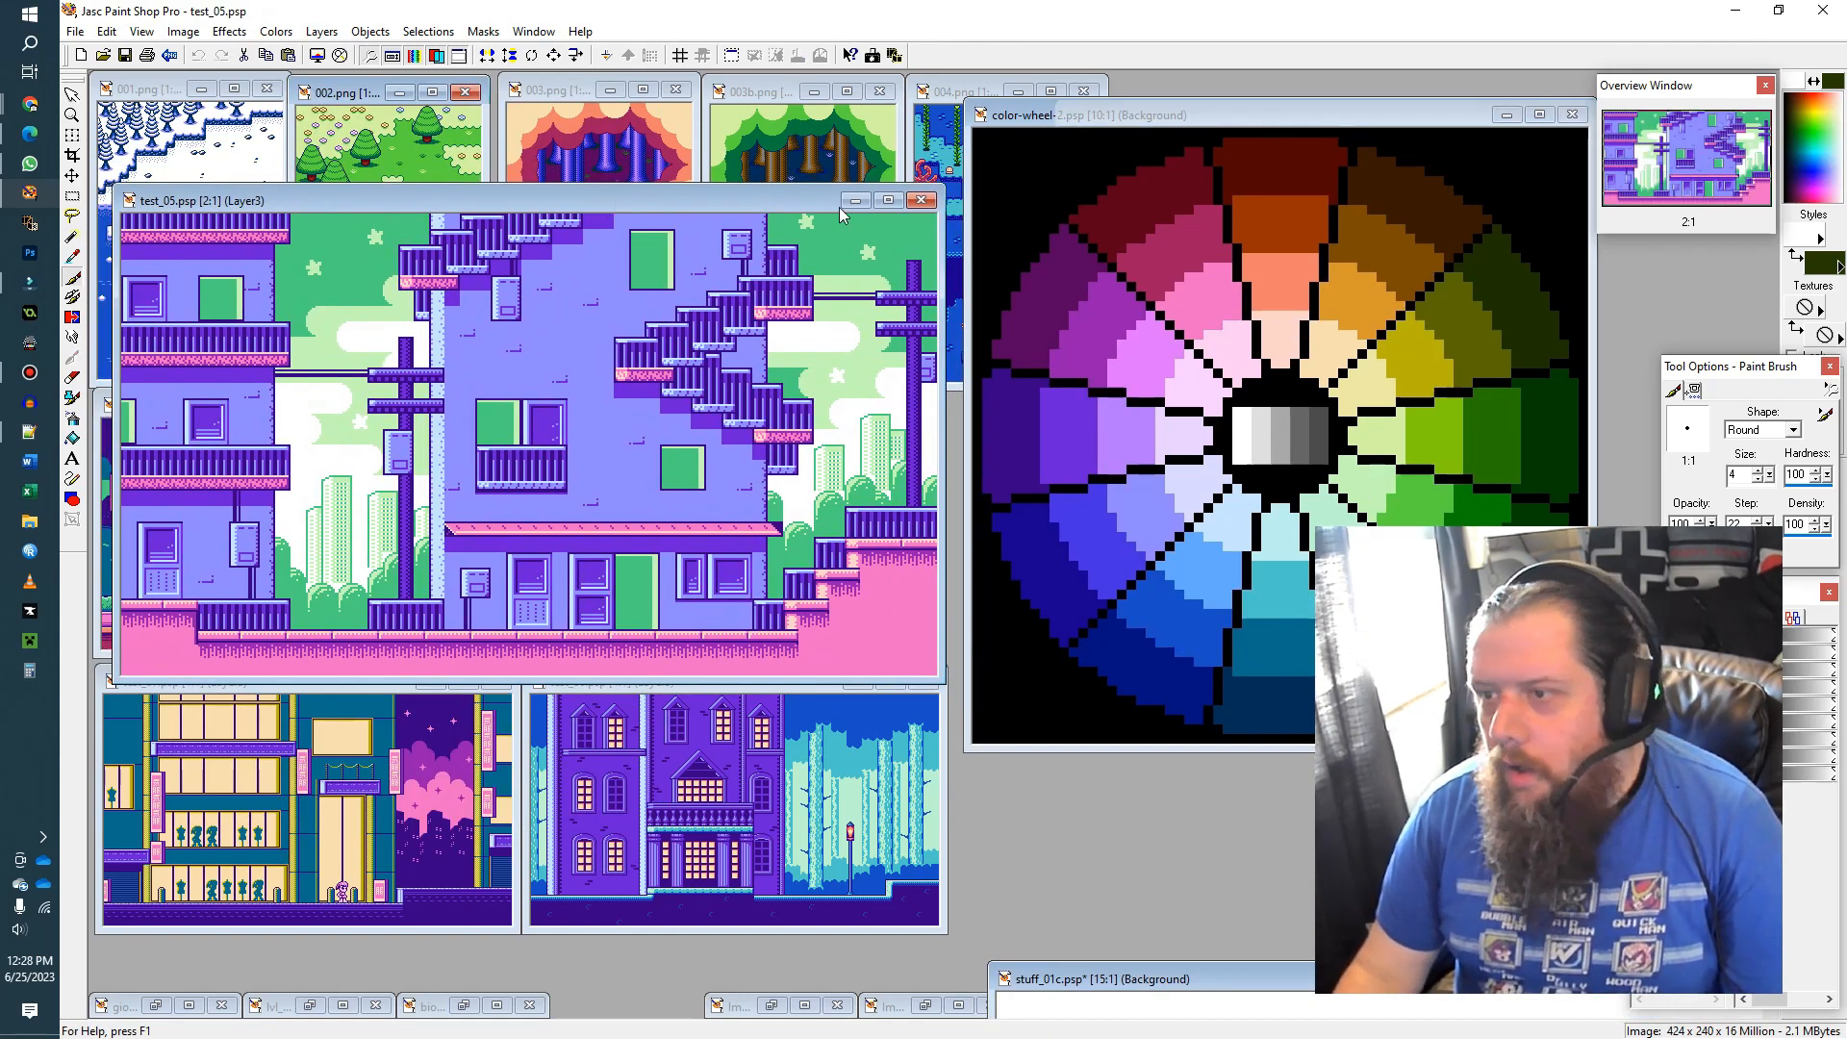
{"action": "left_click", "coordinate": [1193, 599]}
{"action": "left_click_drag", "start_coordinate": [1192, 600], "coordinate": [1104, 325]}
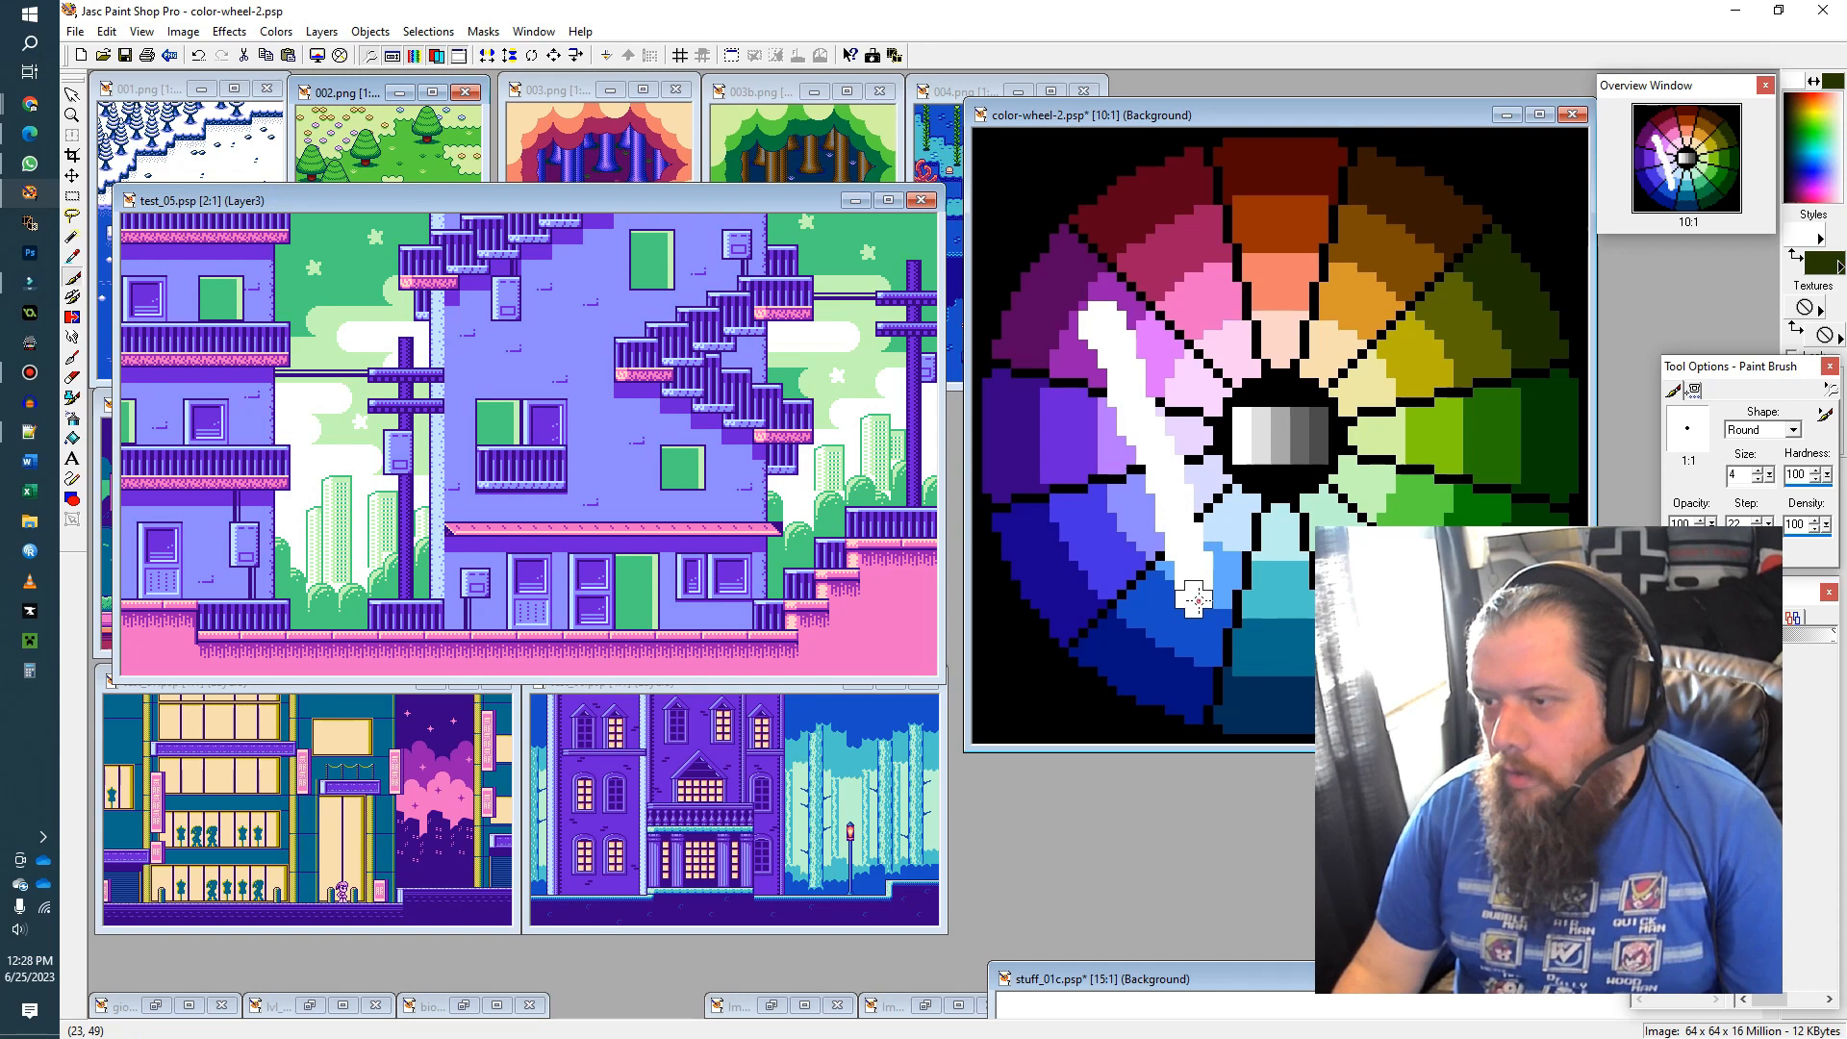
{"action": "left_click_drag", "start_coordinate": [1193, 596], "coordinate": [1414, 504]}
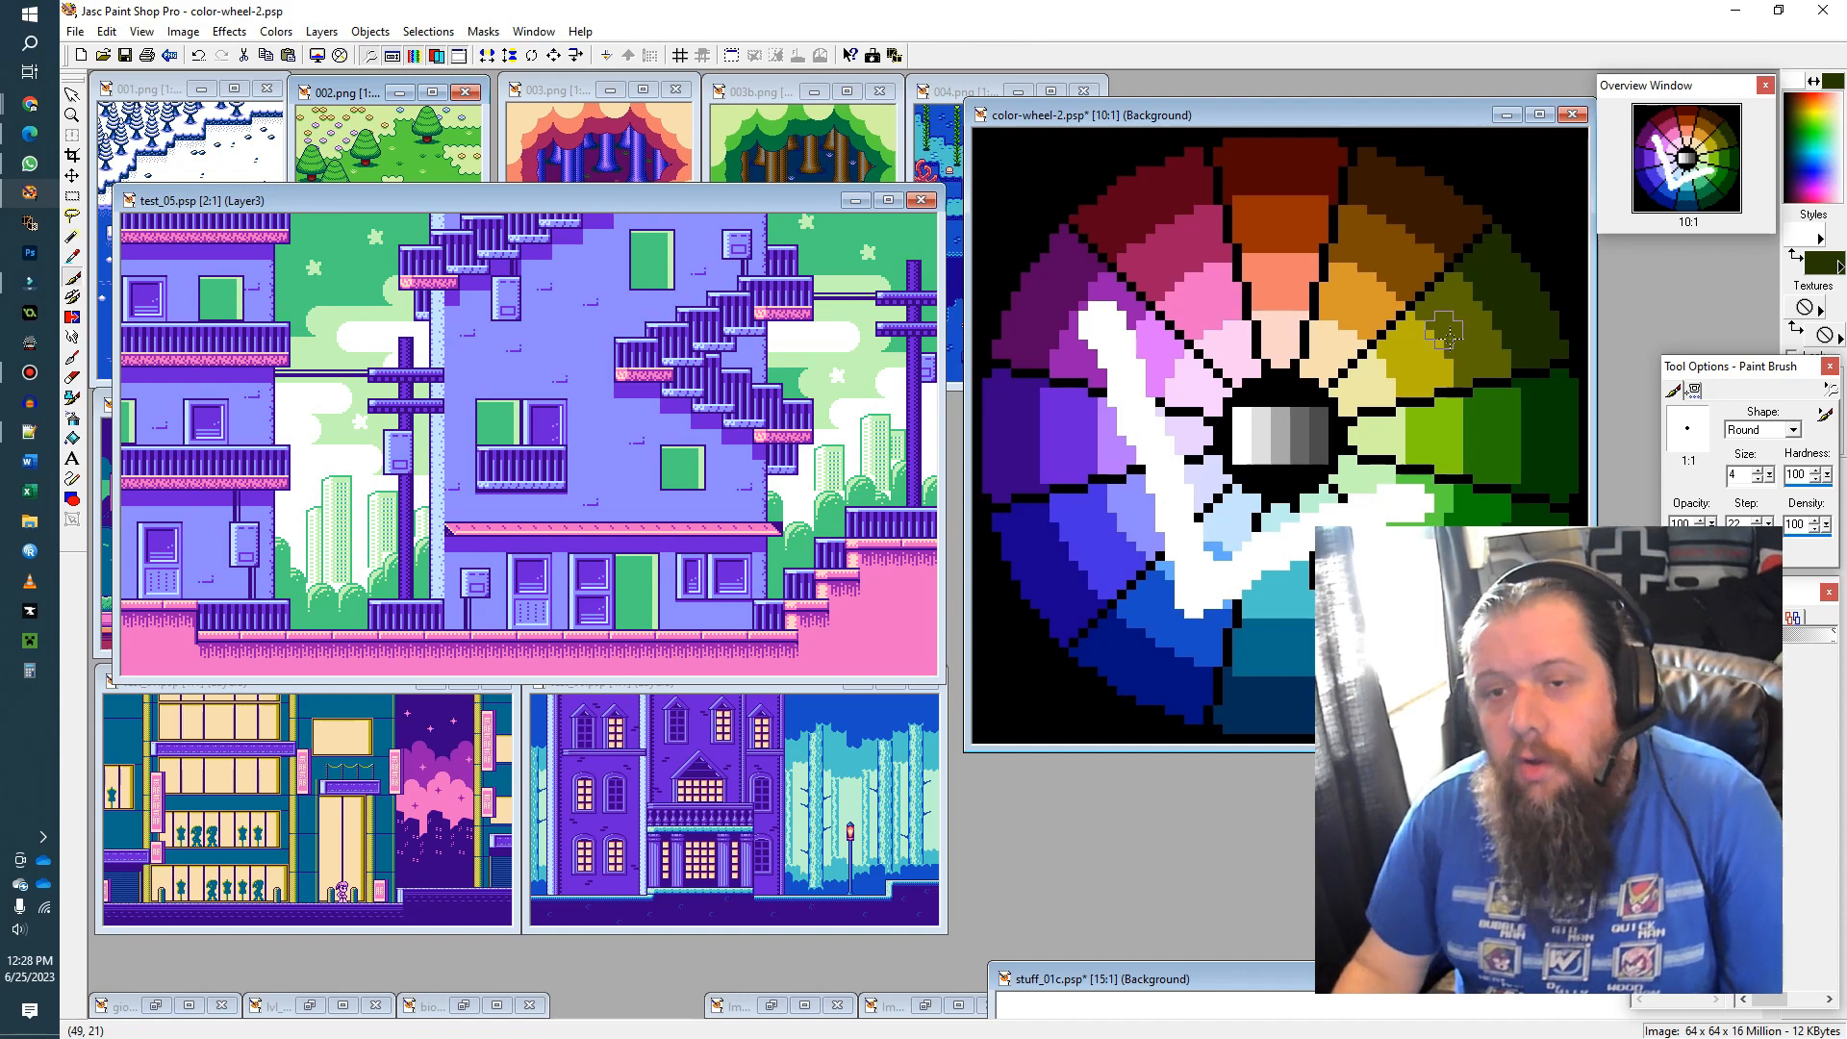
Step: Undo the white strokes on the color wheel and return test_05.psp to 1:1 beside test_02.psp
{"action": "key", "text": "ctrl+z"}
{"action": "key", "text": "ctrl+z"}
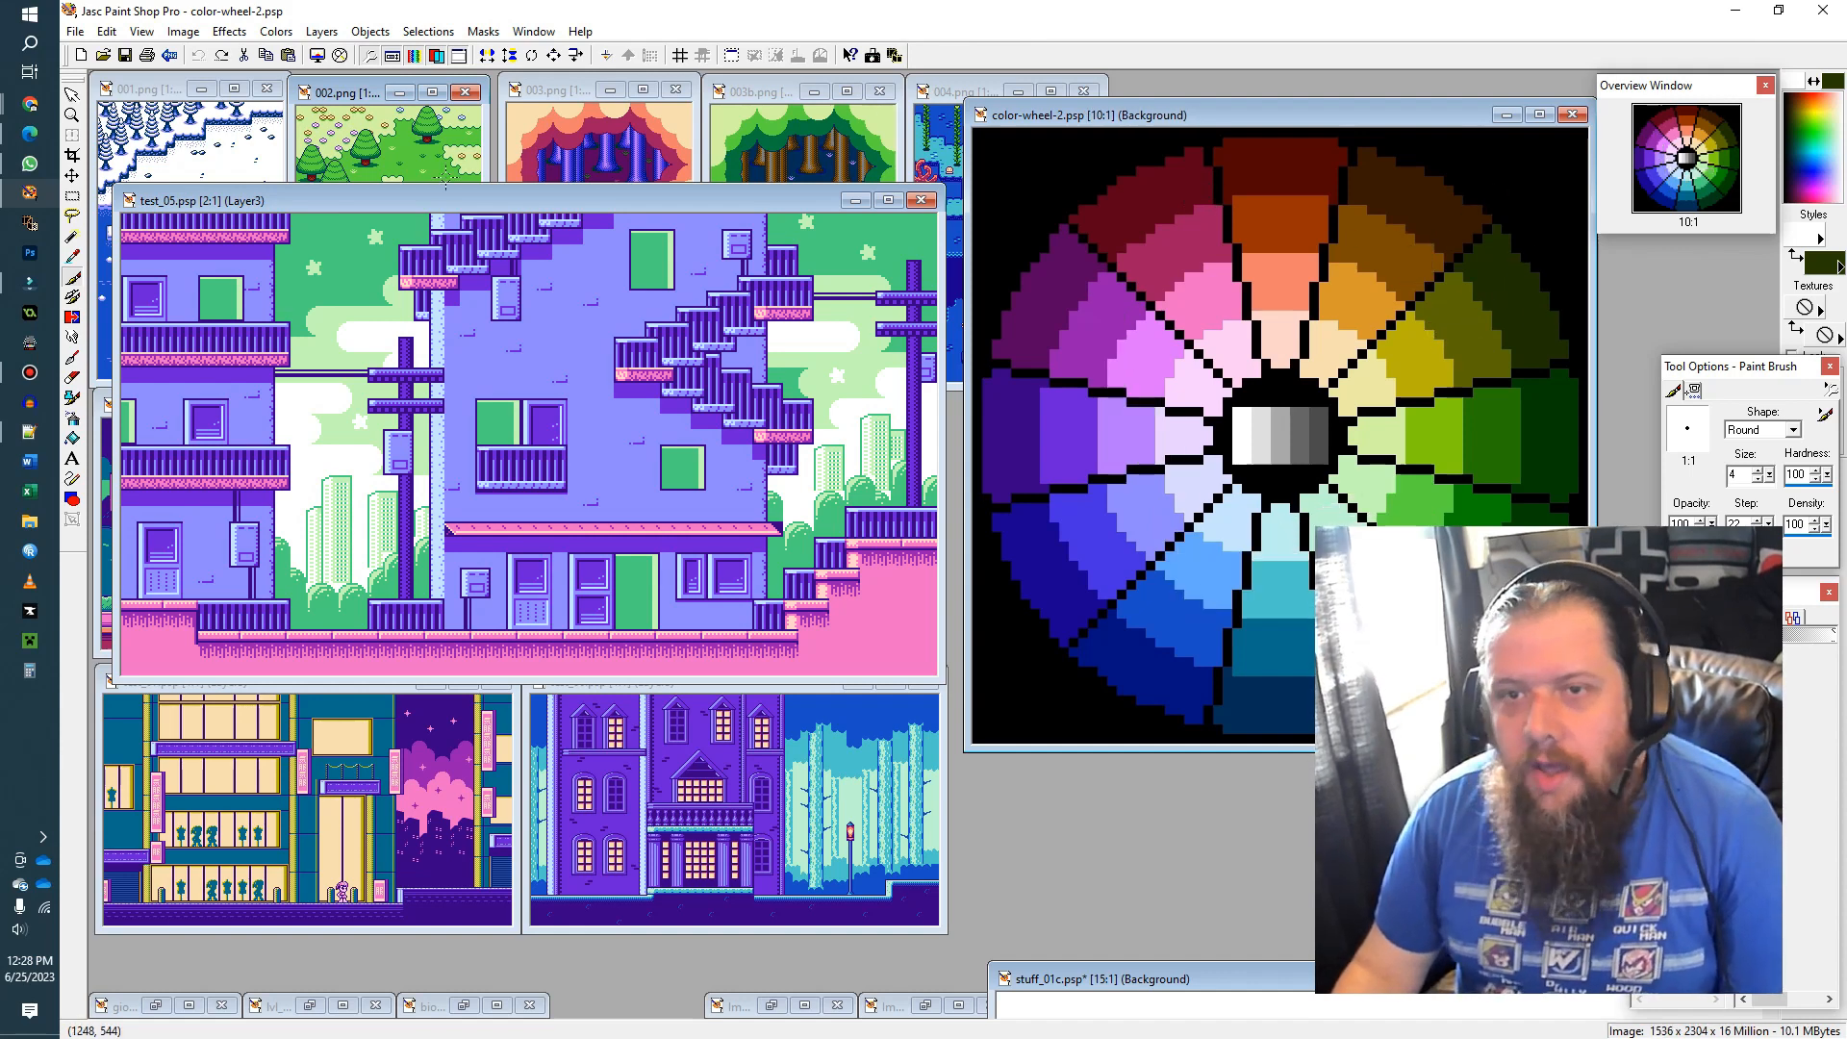
{"action": "scroll", "coordinate": [338, 346], "scroll_direction": "down", "scroll_amount": 2}
{"action": "left_click_drag", "start_coordinate": [200, 200], "coordinate": [606, 402]}
{"action": "scroll", "coordinate": [630, 454], "scroll_direction": "up", "scroll_amount": 1}
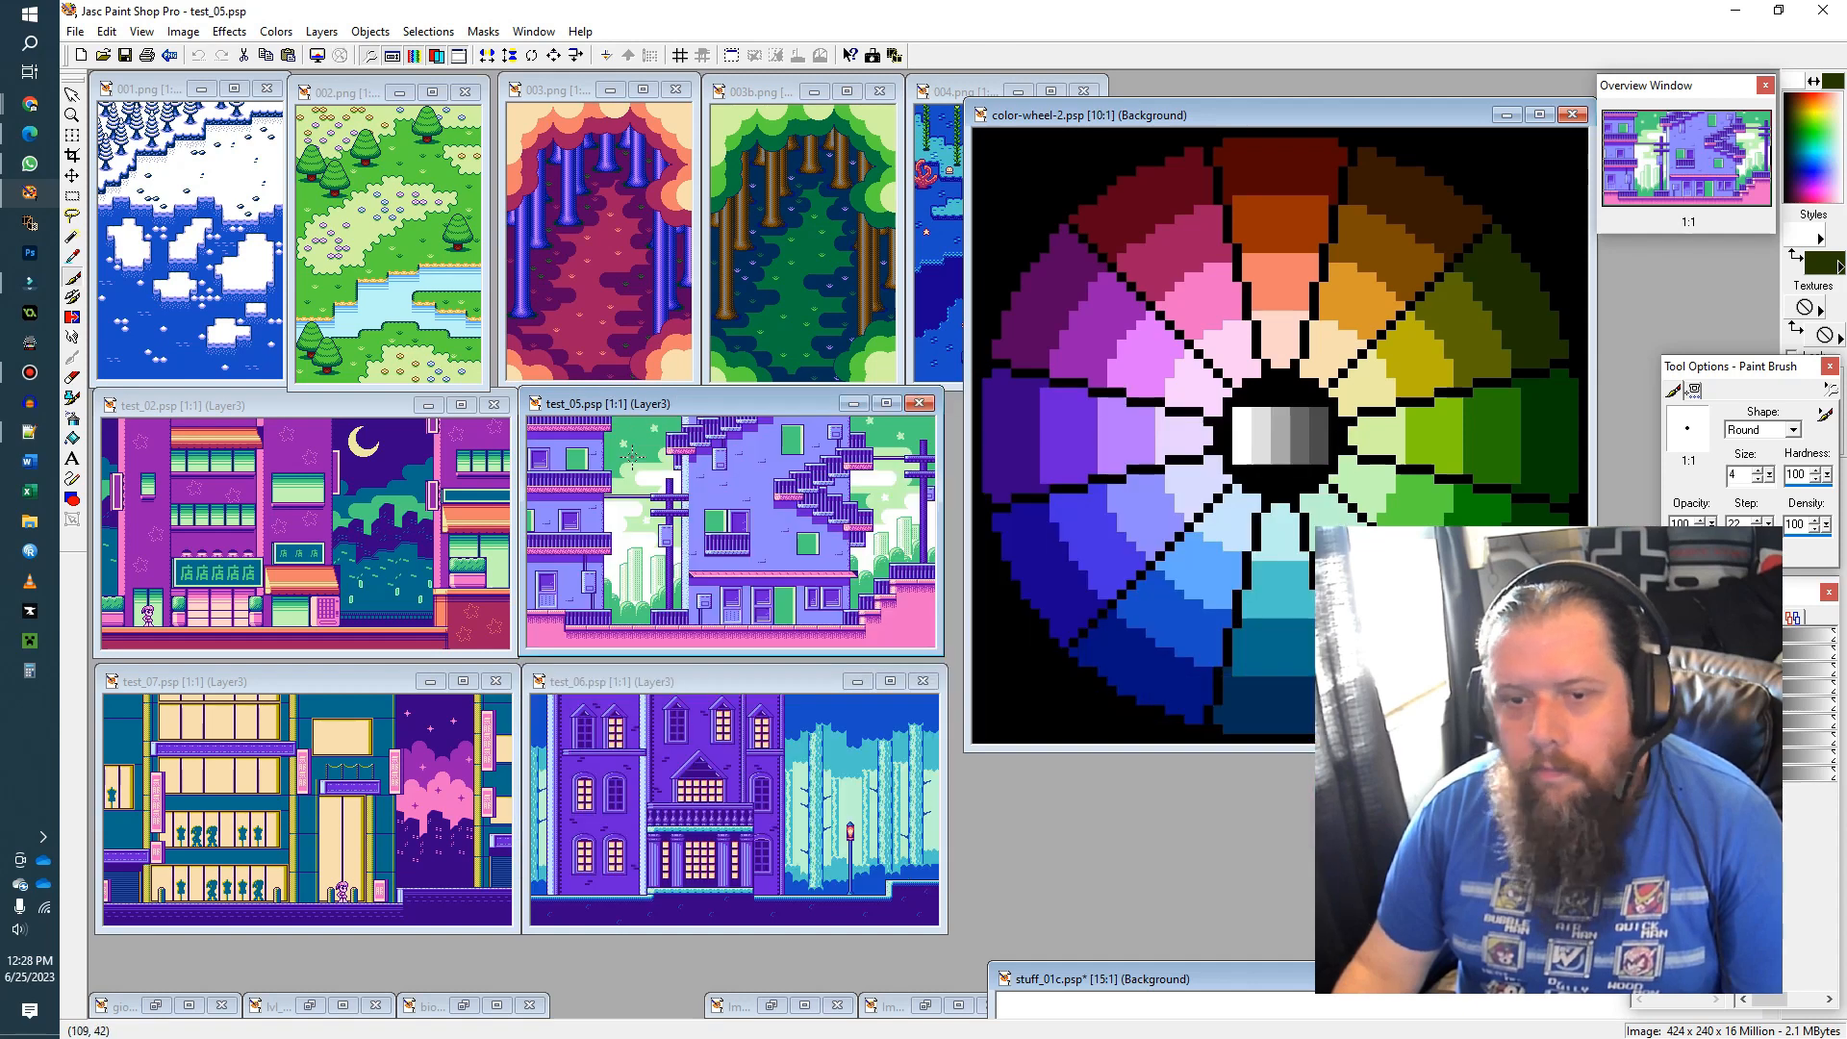
Step: Enlarge test_07.psp to 2:1 and outline its four-sided color scheme in white on the color wheel
{"action": "left_click_drag", "start_coordinate": [267, 700], "coordinate": [281, 228]}
{"action": "scroll", "coordinate": [347, 363], "scroll_direction": "up", "scroll_amount": 1}
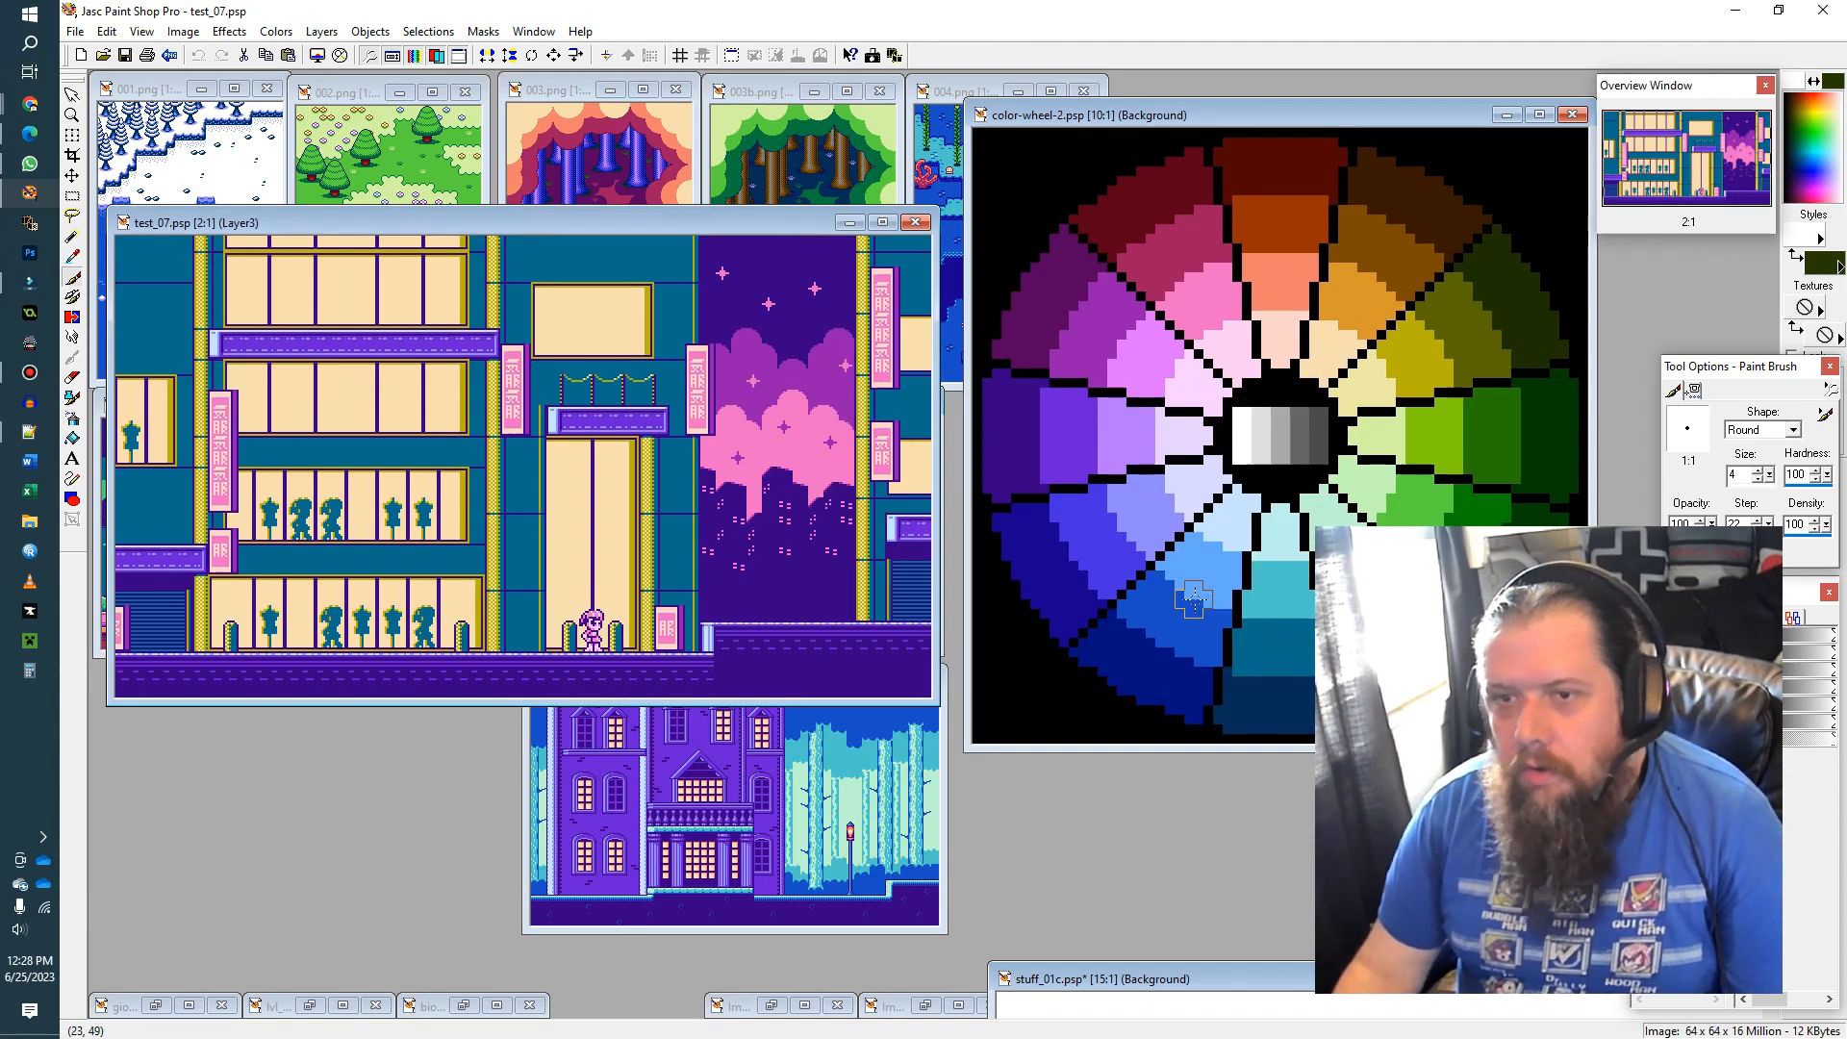
{"action": "mouse_move", "coordinate": [1190, 248]}
{"action": "left_mouse_down"}
{"action": "mouse_move", "coordinate": [1128, 532]}
{"action": "mouse_move", "coordinate": [1352, 542]}
{"action": "mouse_move", "coordinate": [1428, 404]}
{"action": "mouse_move", "coordinate": [1435, 322]}
{"action": "mouse_move", "coordinate": [1385, 287]}
{"action": "mouse_move", "coordinate": [1169, 240]}
{"action": "left_mouse_up"}
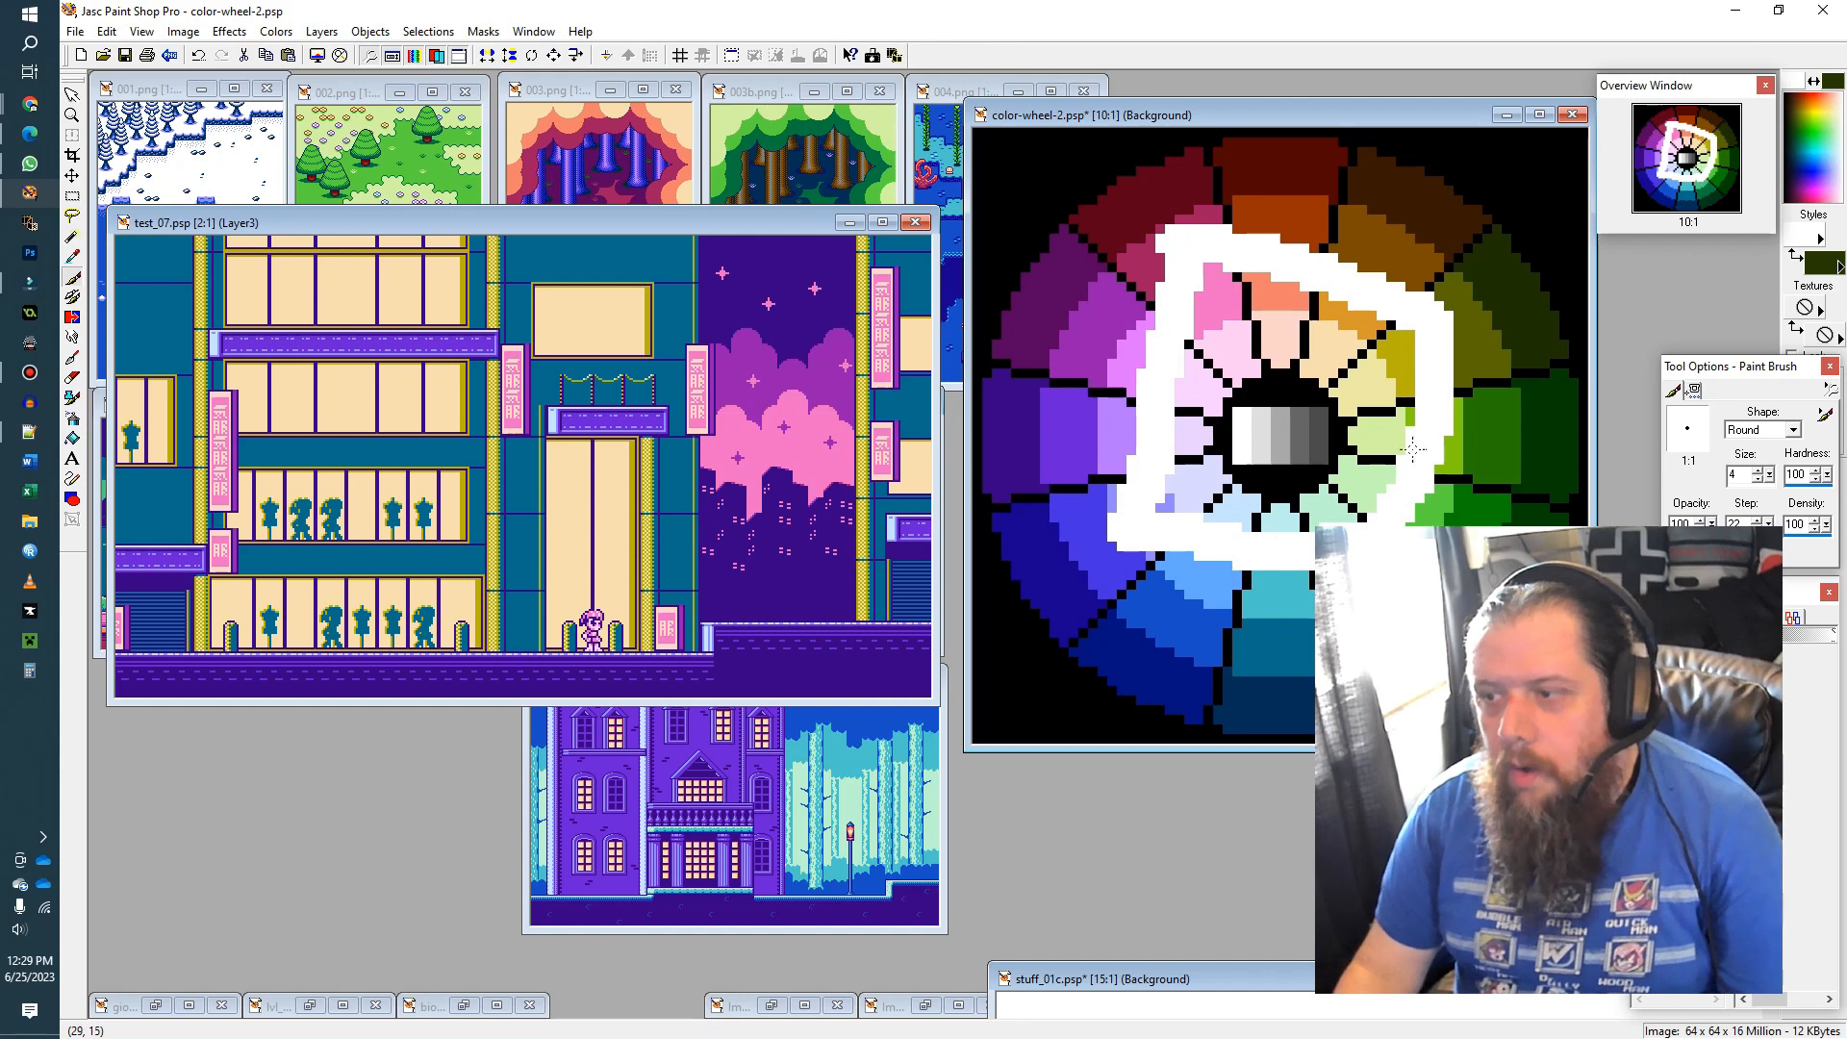
Step: Examine the yellow dithered column in test_07.psp up close, and return the window to 1:1 below test_02.psp
{"action": "scroll", "coordinate": [767, 394], "scroll_direction": "up", "scroll_amount": 1}
{"action": "scroll", "coordinate": [490, 358], "scroll_direction": "up", "scroll_amount": 4}
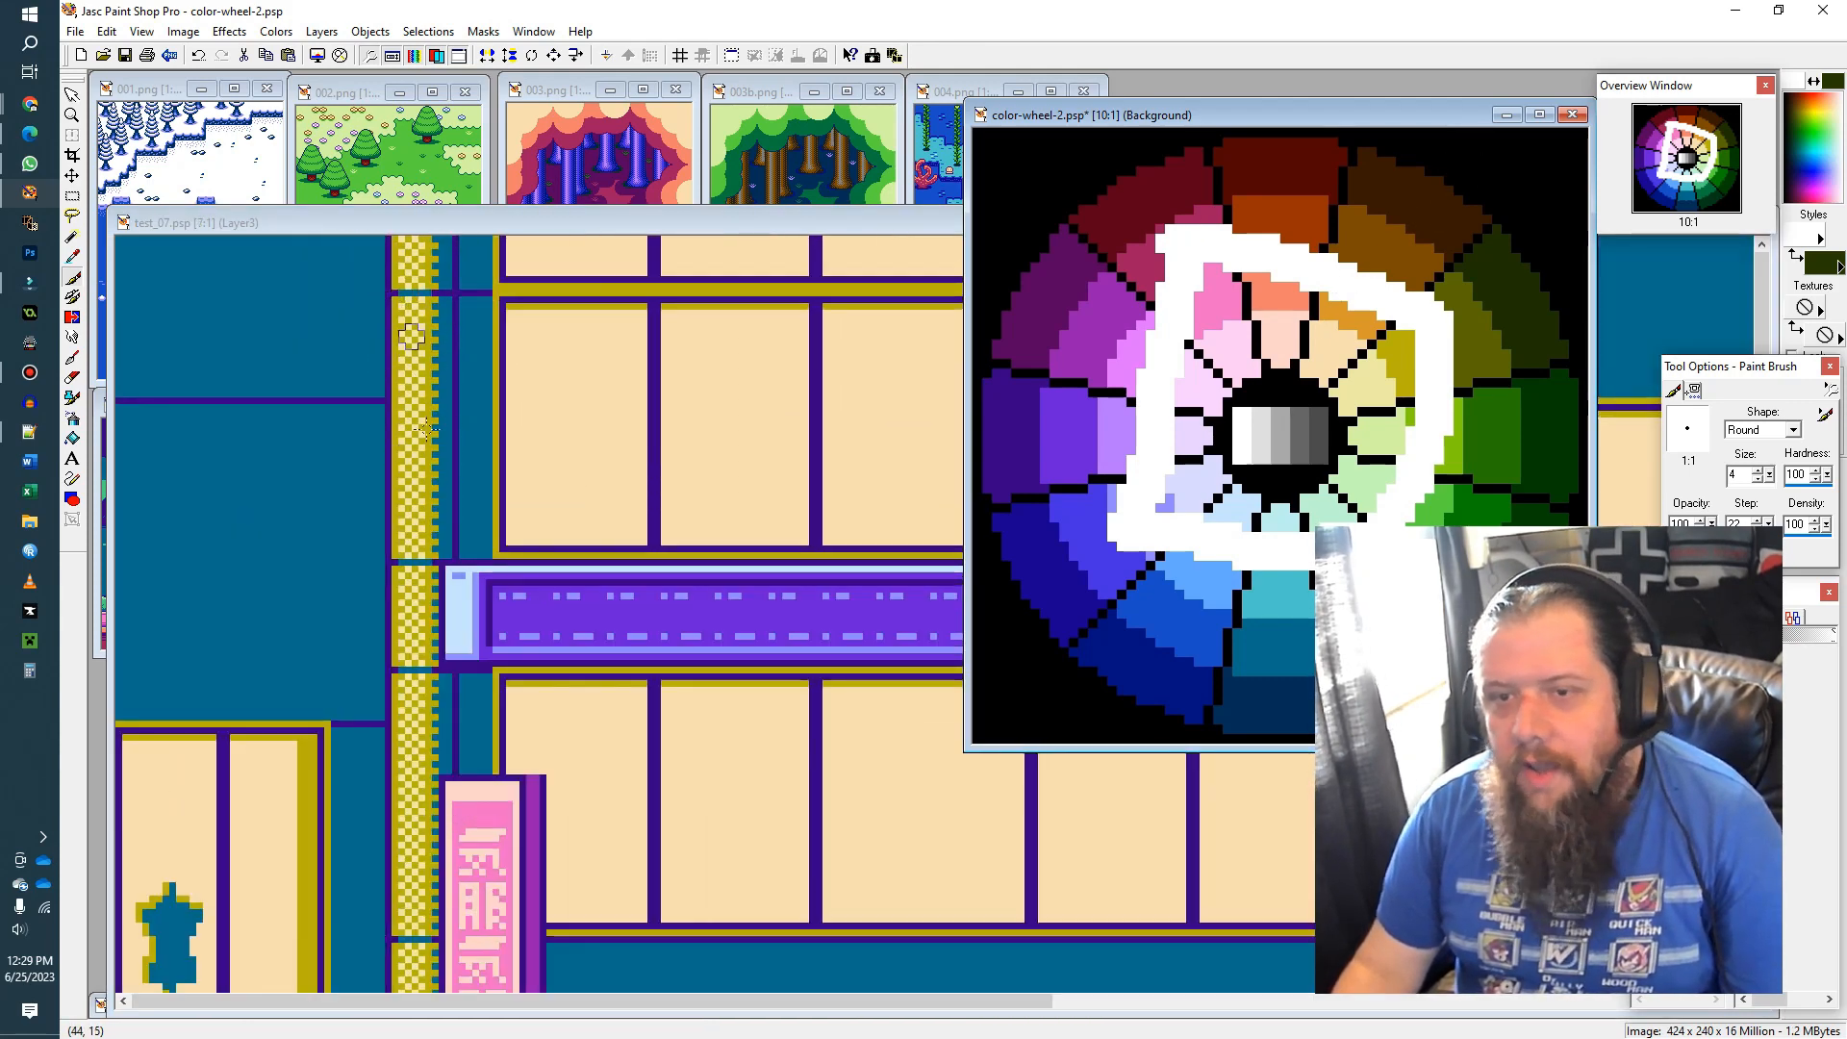
{"action": "scroll", "coordinate": [452, 363], "scroll_direction": "down", "scroll_amount": 5}
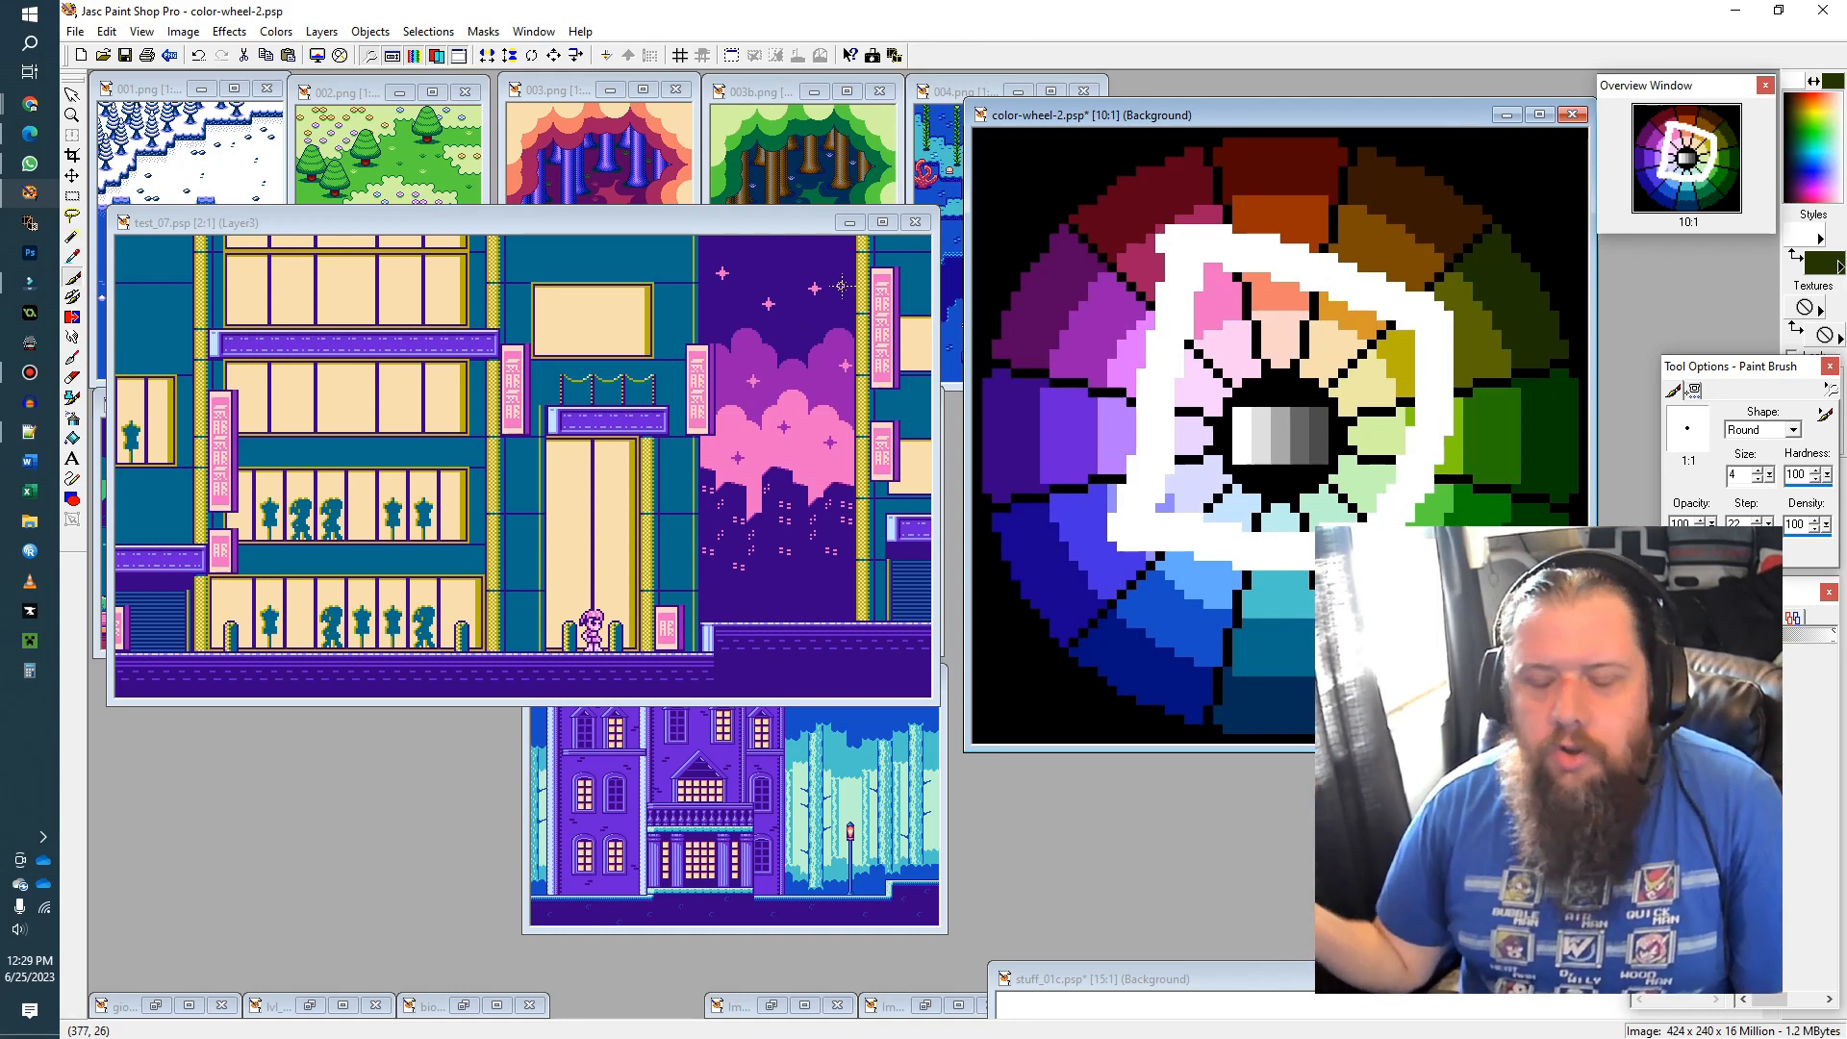
{"action": "scroll", "coordinate": [673, 270], "scroll_direction": "down", "scroll_amount": 1}
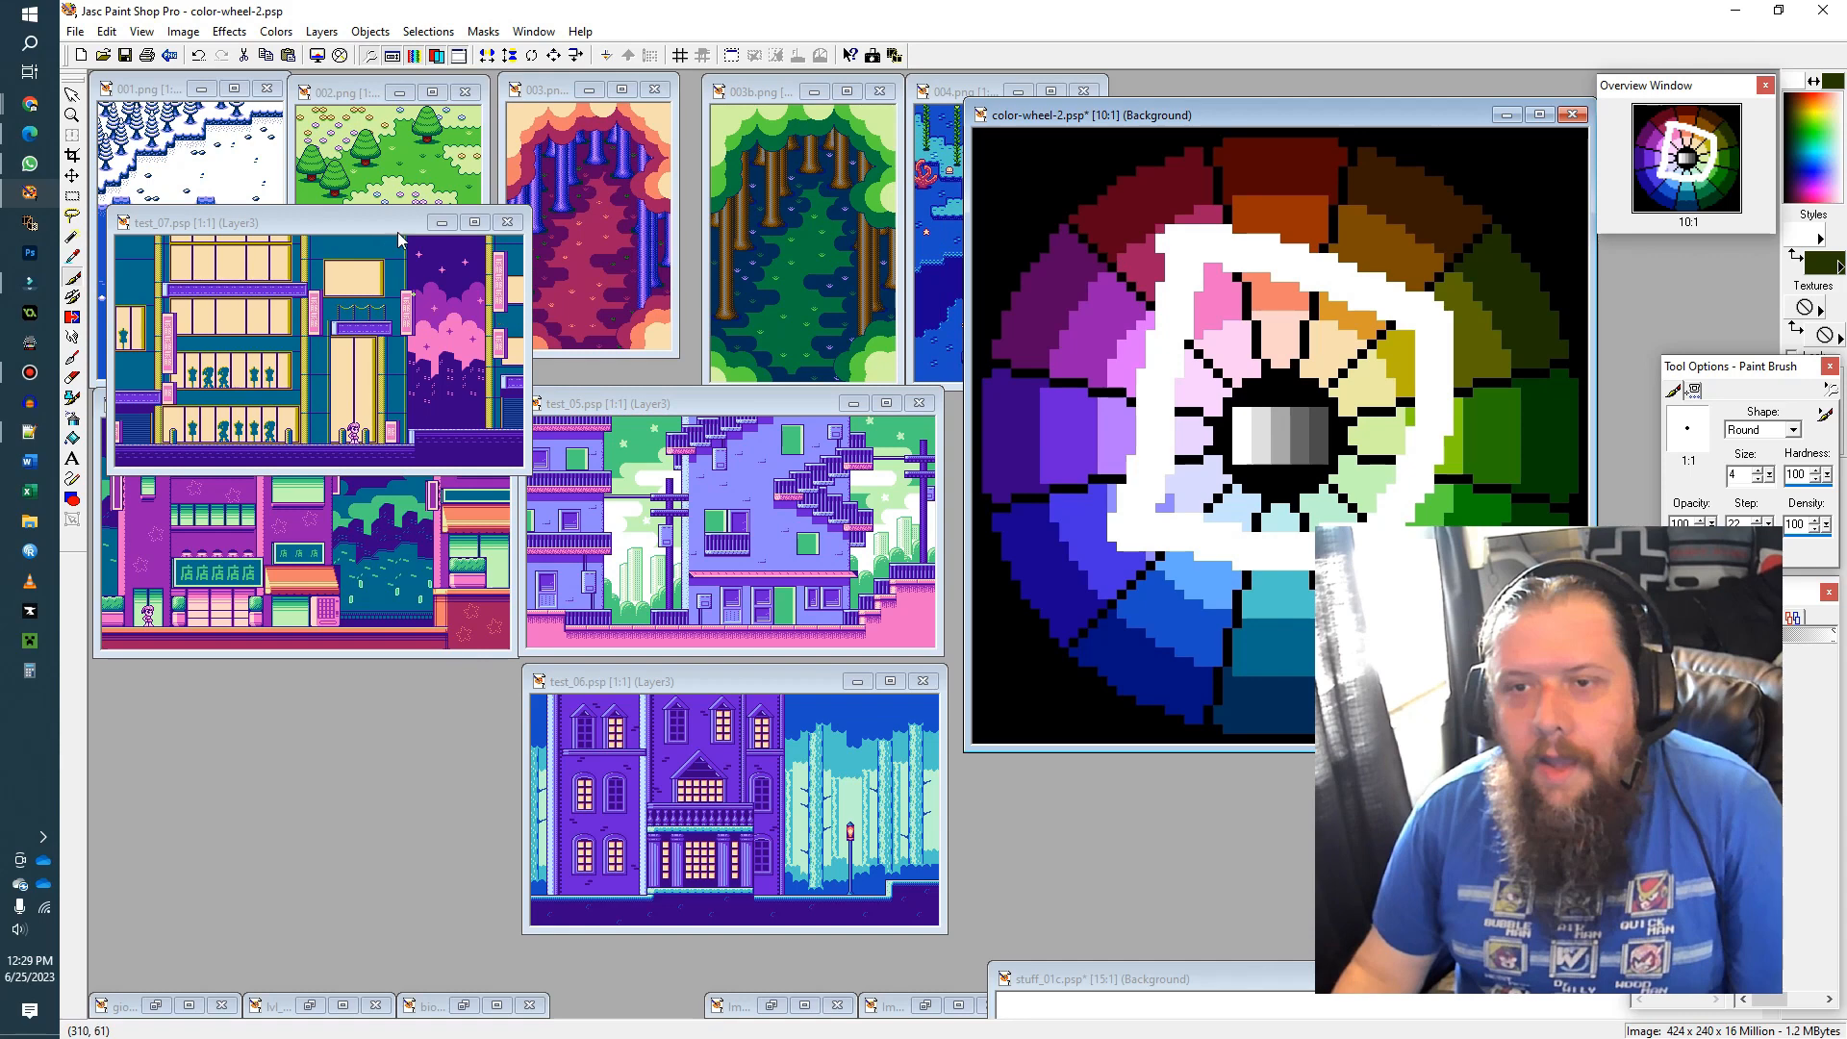
{"action": "left_click_drag", "start_coordinate": [339, 223], "coordinate": [327, 680]}
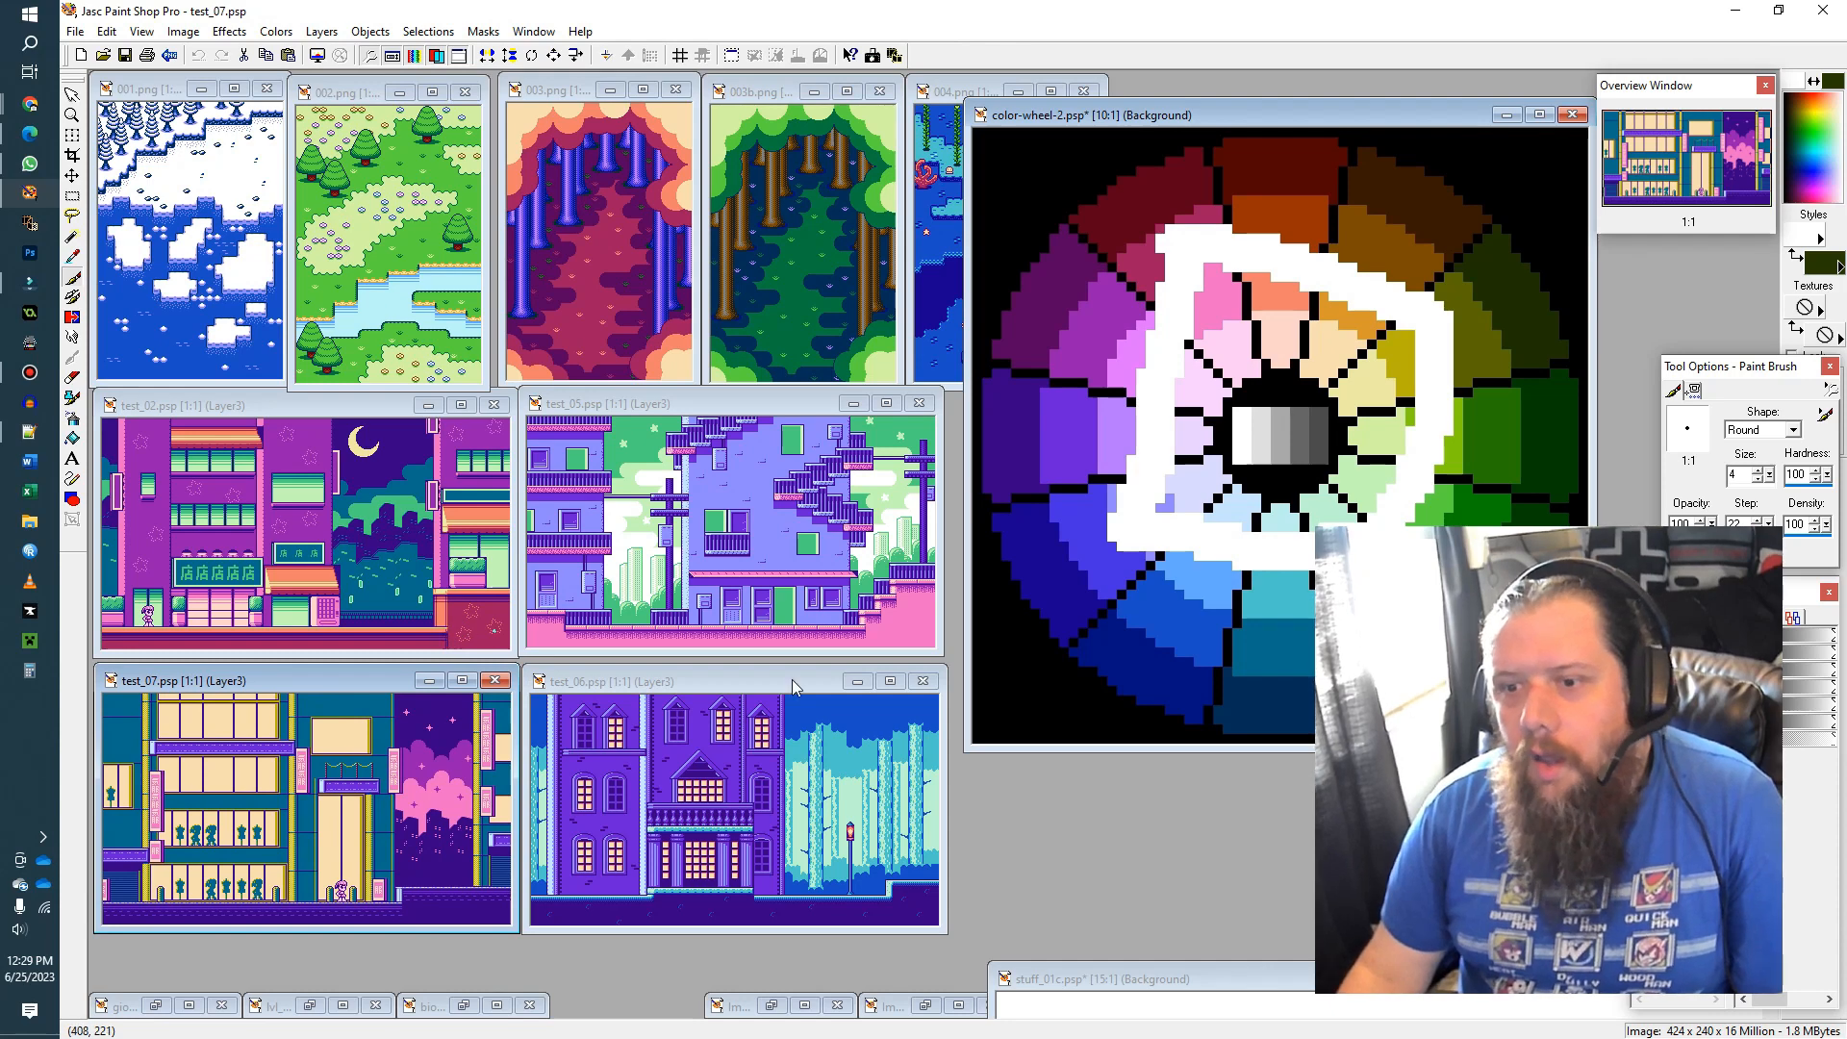
Step: Enlarge test_06.psp over the other screenshots to examine its mansion and forest colors
{"action": "left_click_drag", "start_coordinate": [779, 690], "coordinate": [346, 154]}
{"action": "scroll", "coordinate": [361, 317], "scroll_direction": "up", "scroll_amount": 1}
{"action": "scroll", "coordinate": [361, 317], "scroll_direction": "up", "scroll_amount": 1}
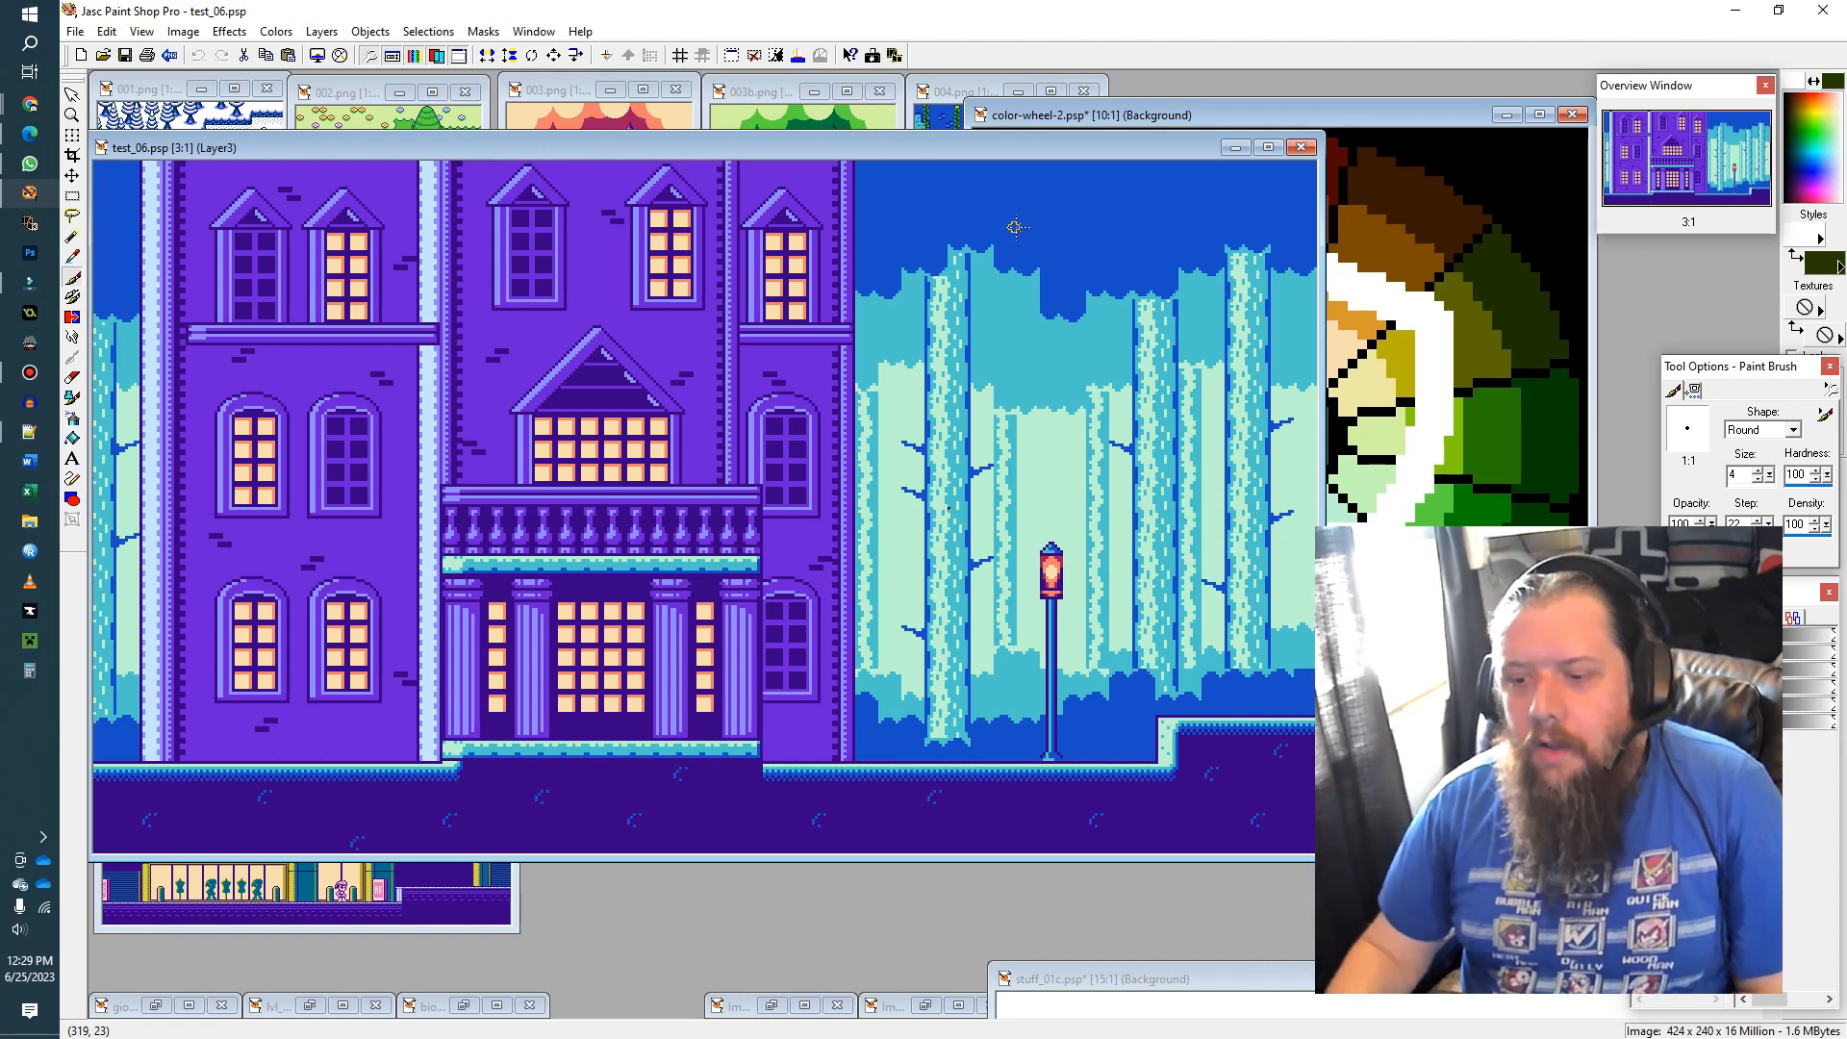
{"action": "scroll", "coordinate": [1005, 356], "scroll_direction": "down", "scroll_amount": 1}
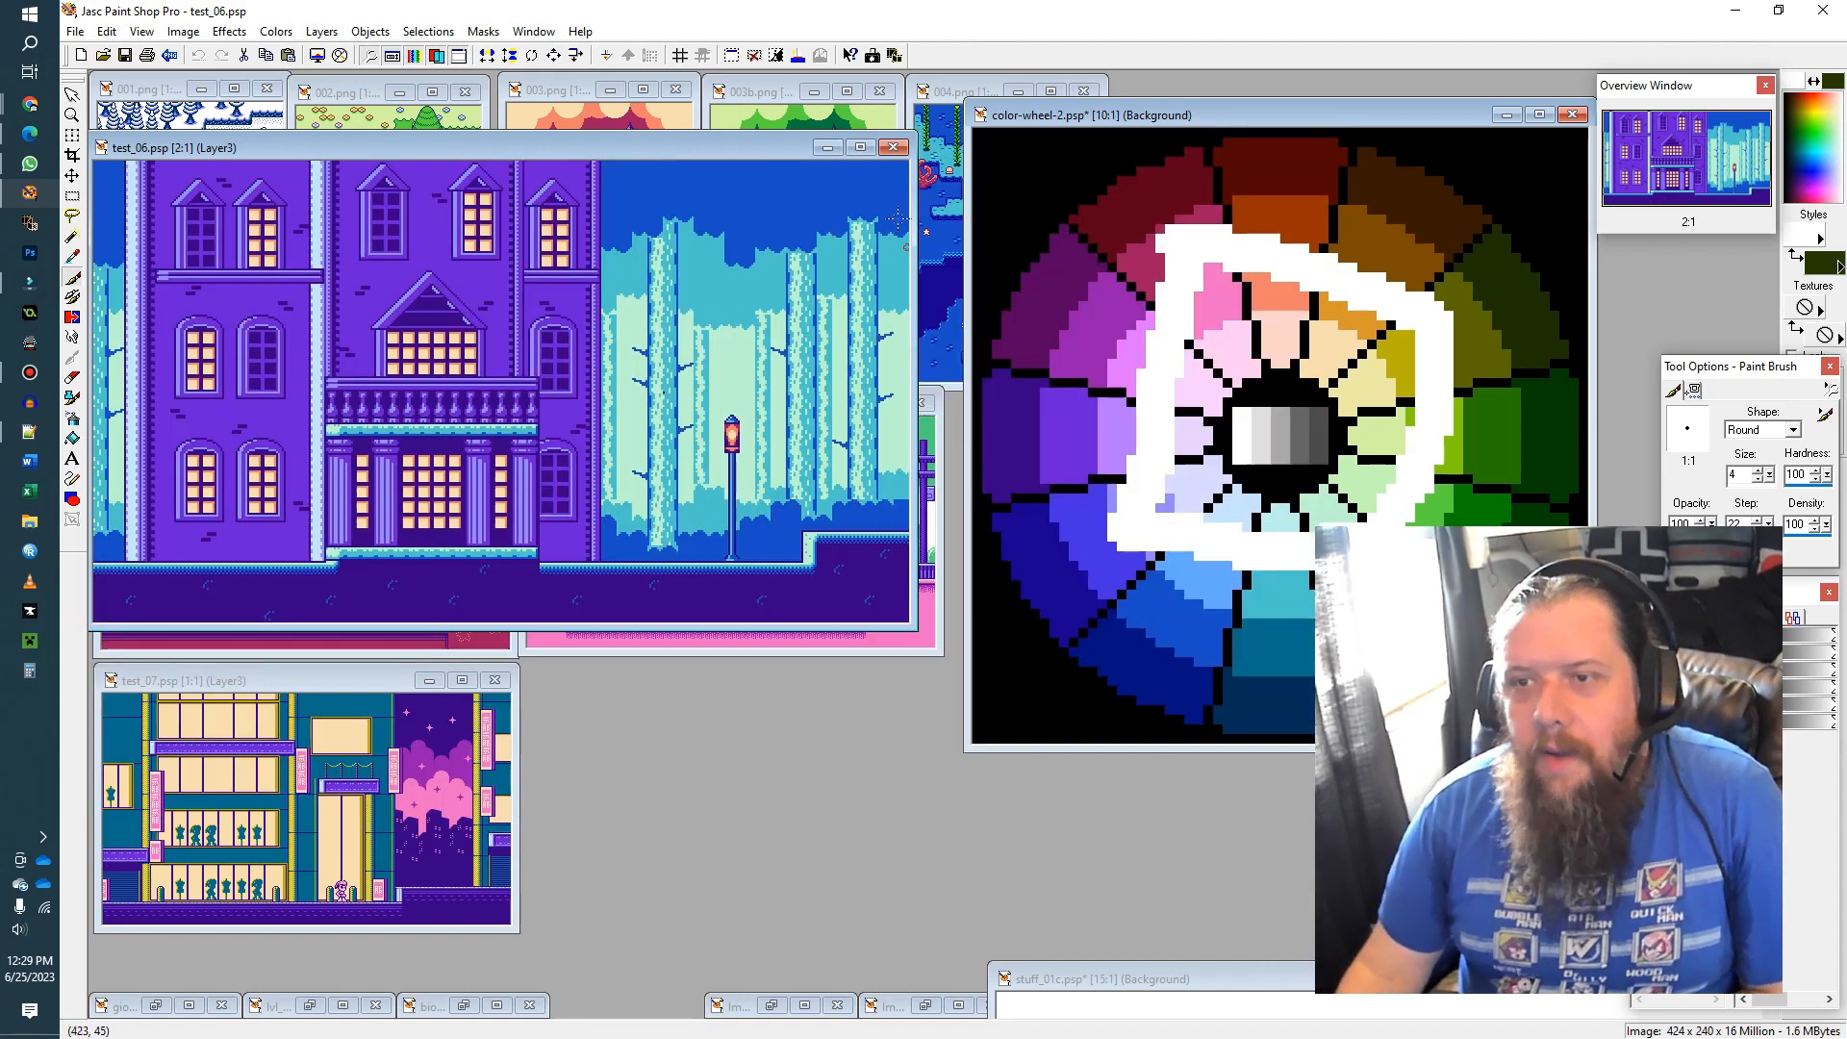
Step: Put test_06.psp and stuff_01c.psp aside, bring up the palette ramps in Image5, and undo the last change there
{"action": "left_click", "coordinate": [827, 147]}
{"action": "left_click_drag", "start_coordinate": [1055, 979], "coordinate": [1271, 990]}
{"action": "left_click", "coordinate": [1080, 1005]}
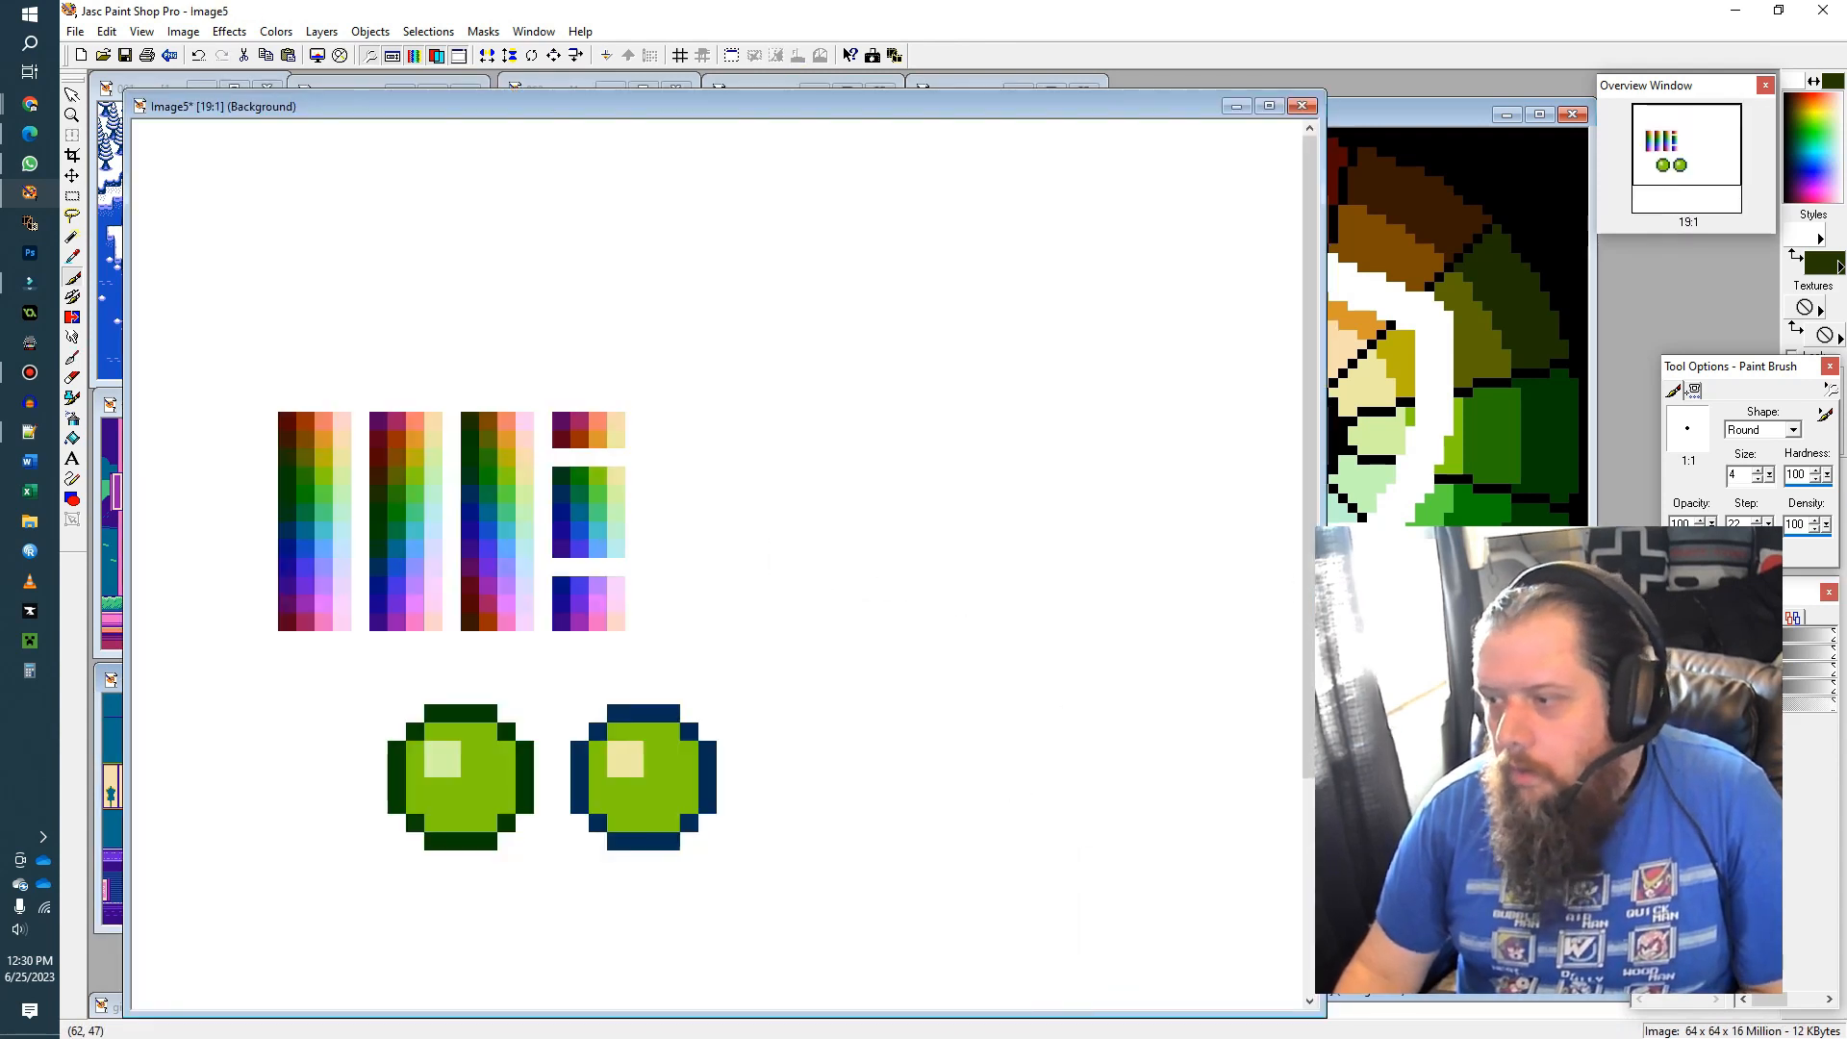
{"action": "key", "text": "ctrl+z"}
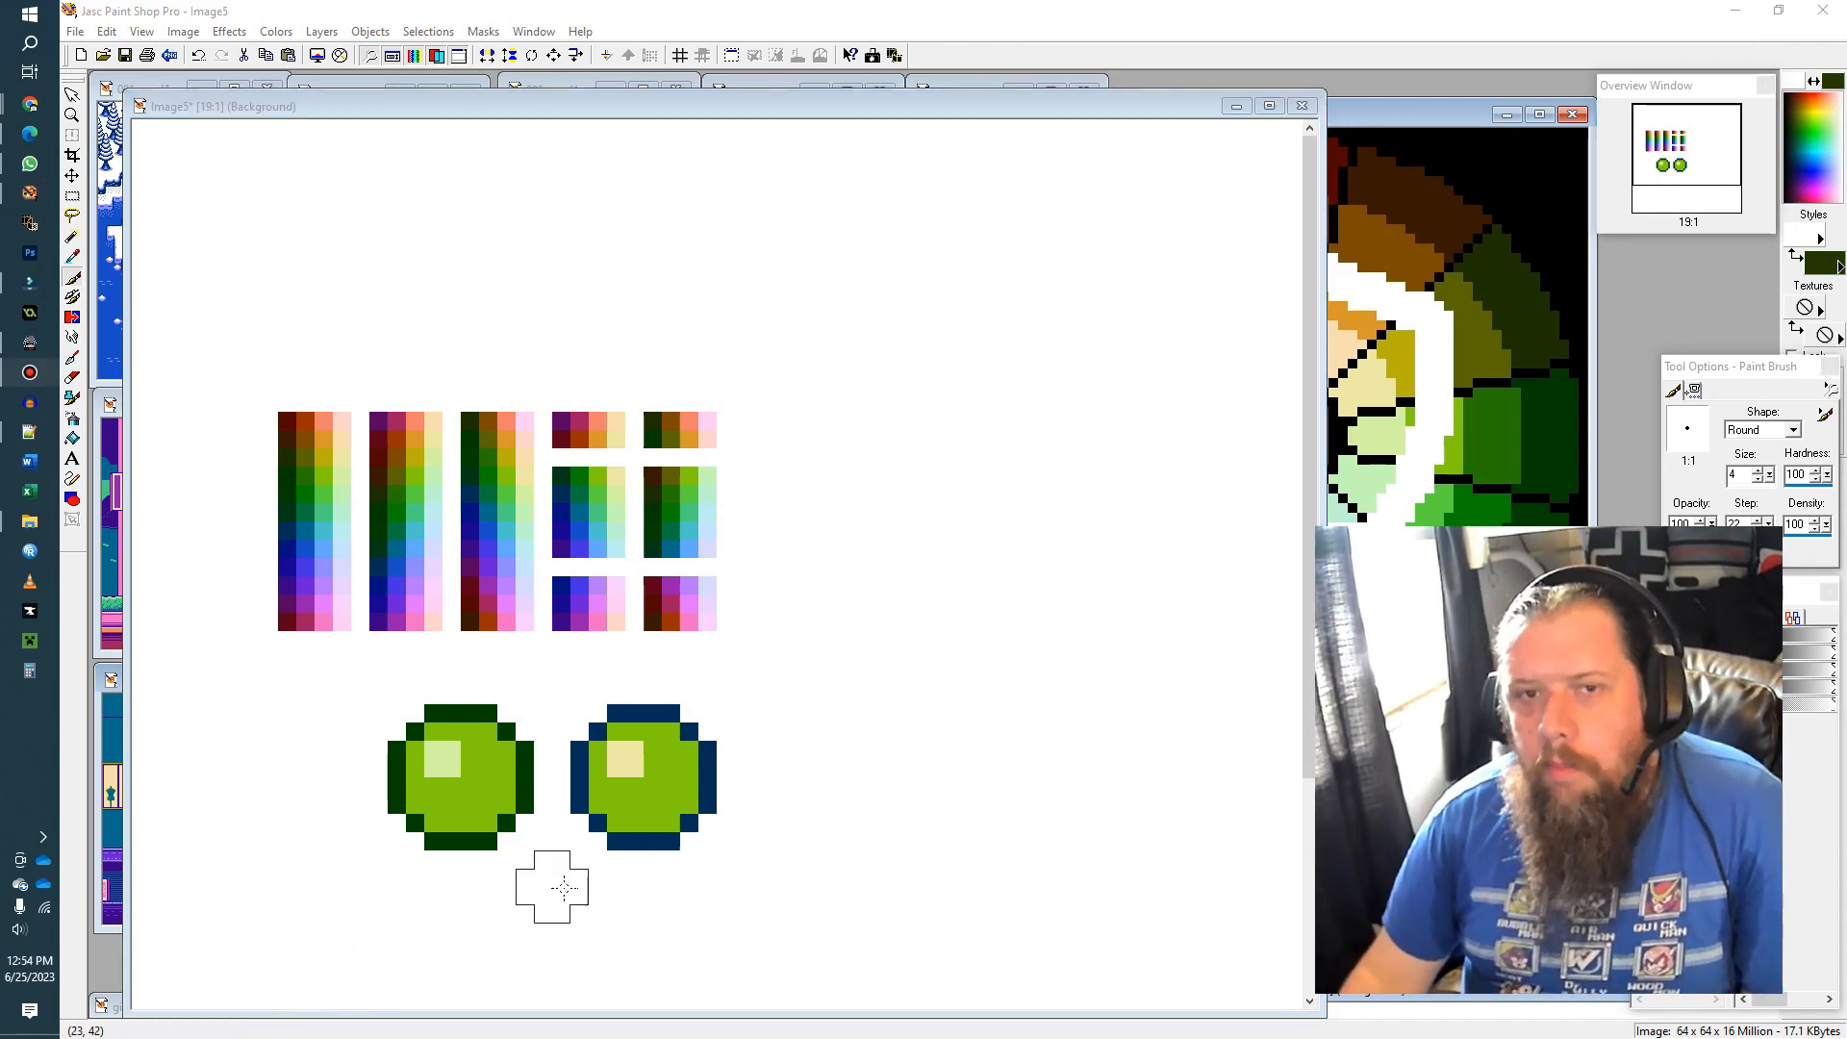
Step: Copy the navy-to-pale-green row of the fourth palette and place it in the empty space directly beside that row
{"action": "left_click", "coordinate": [72, 92]}
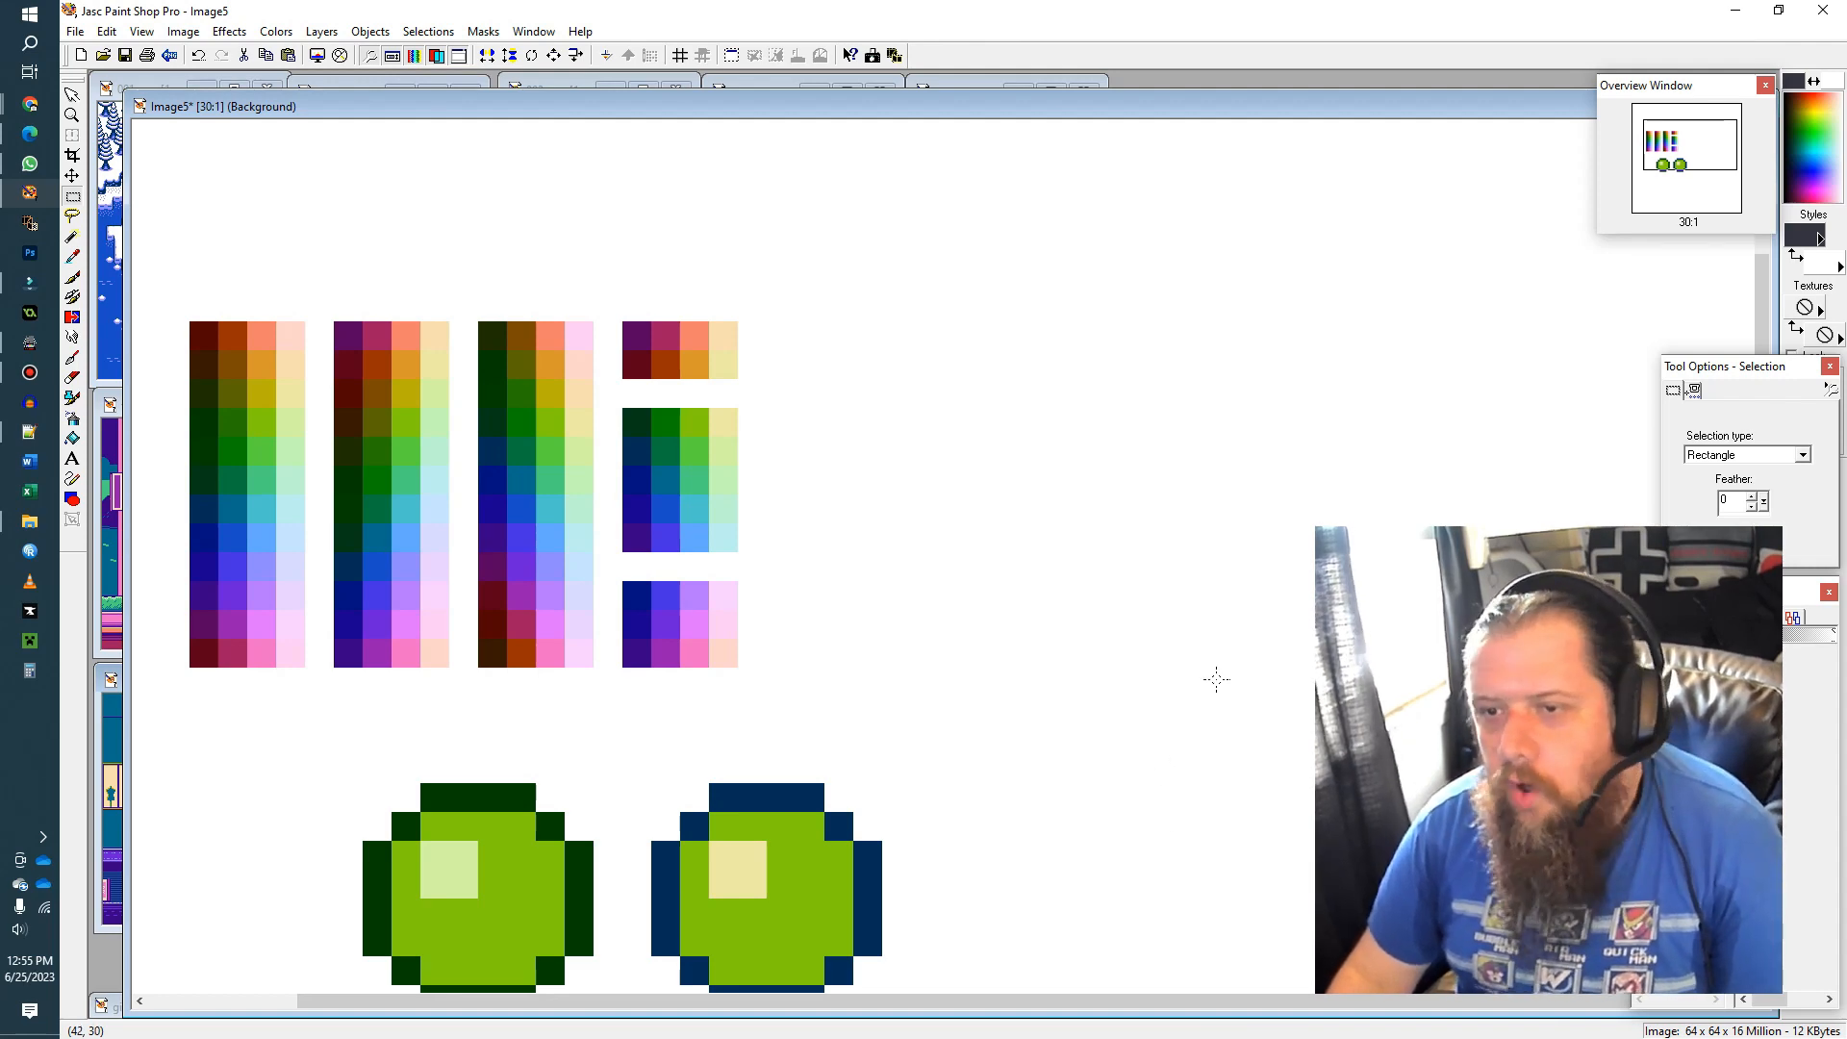
{"action": "left_click_drag", "start_coordinate": [629, 439], "coordinate": [736, 466]}
{"action": "key", "text": "ctrl+c"}
{"action": "key", "text": "ctrl+e"}
{"action": "left_click", "coordinate": [829, 461]}
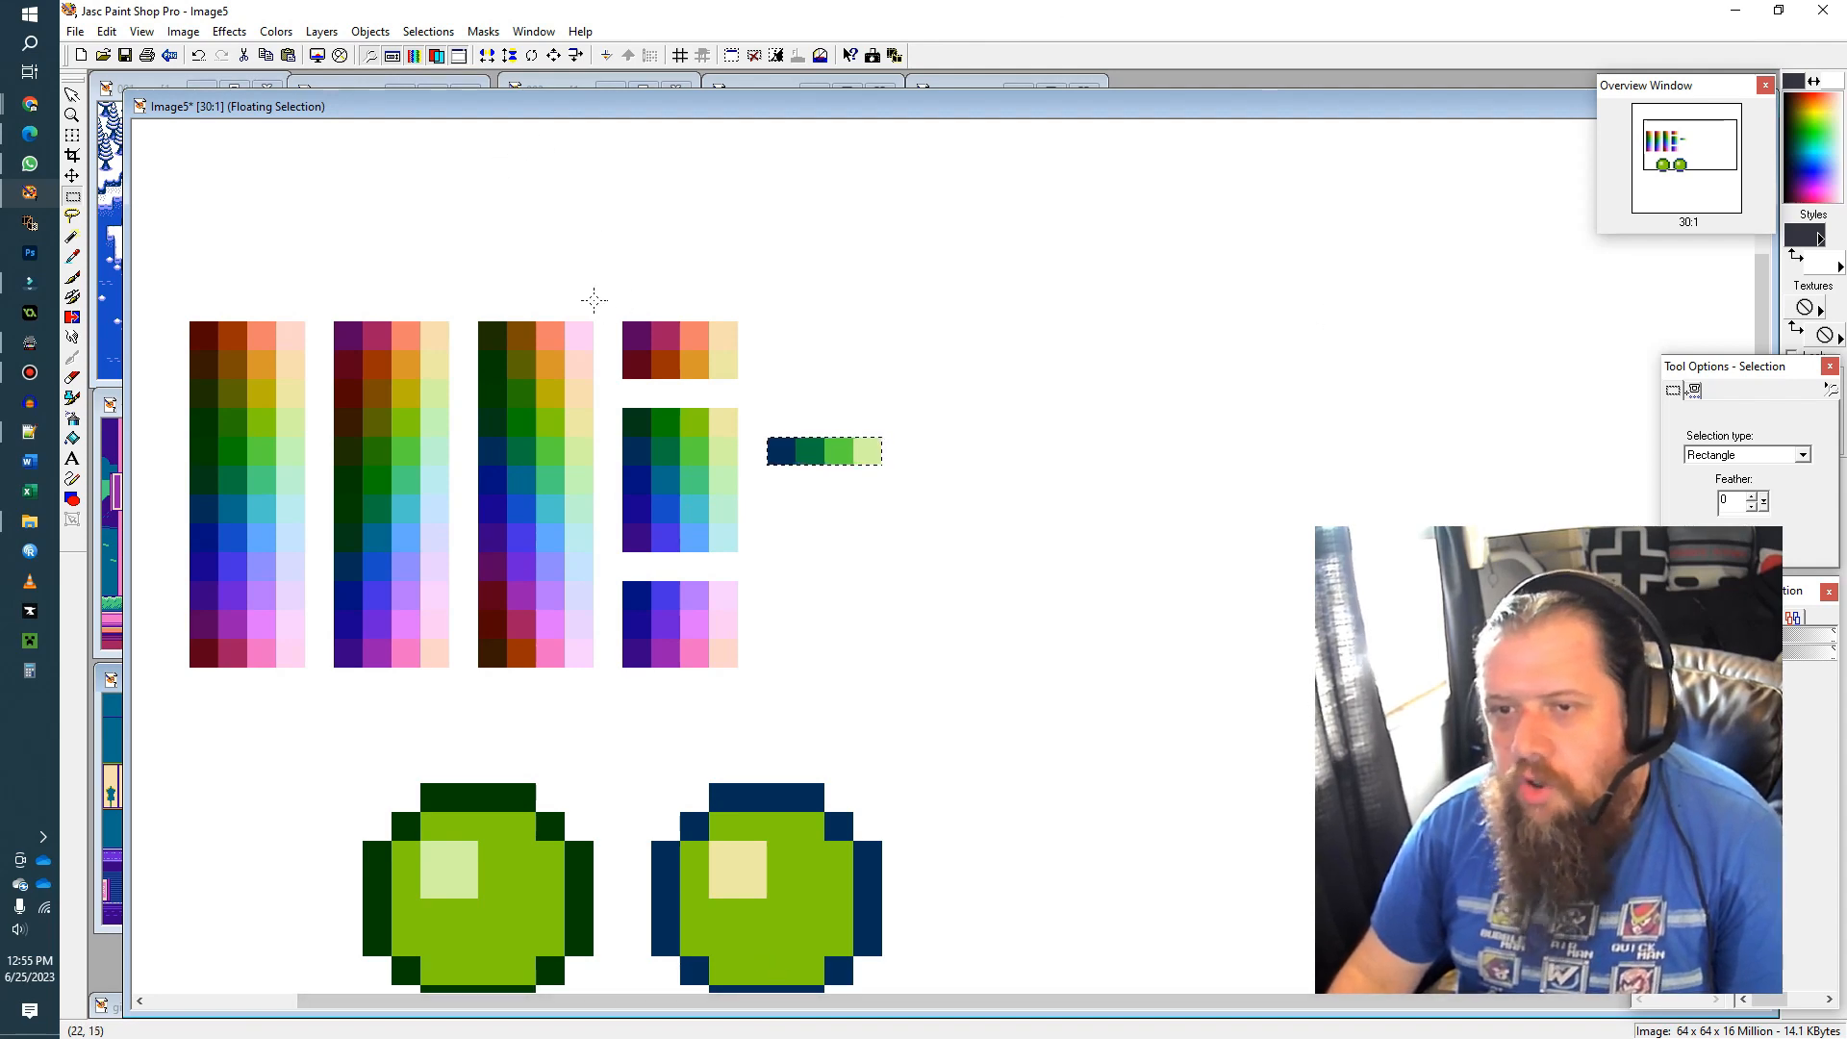
Step: Copy the purple-to-peach top row of the fourth palette and place it beside that row, above the copied green ramp
{"action": "left_click_drag", "start_coordinate": [620, 327], "coordinate": [736, 347]}
{"action": "key", "text": "ctrl+c"}
{"action": "key", "text": "ctrl+e"}
{"action": "left_click", "coordinate": [825, 335]}
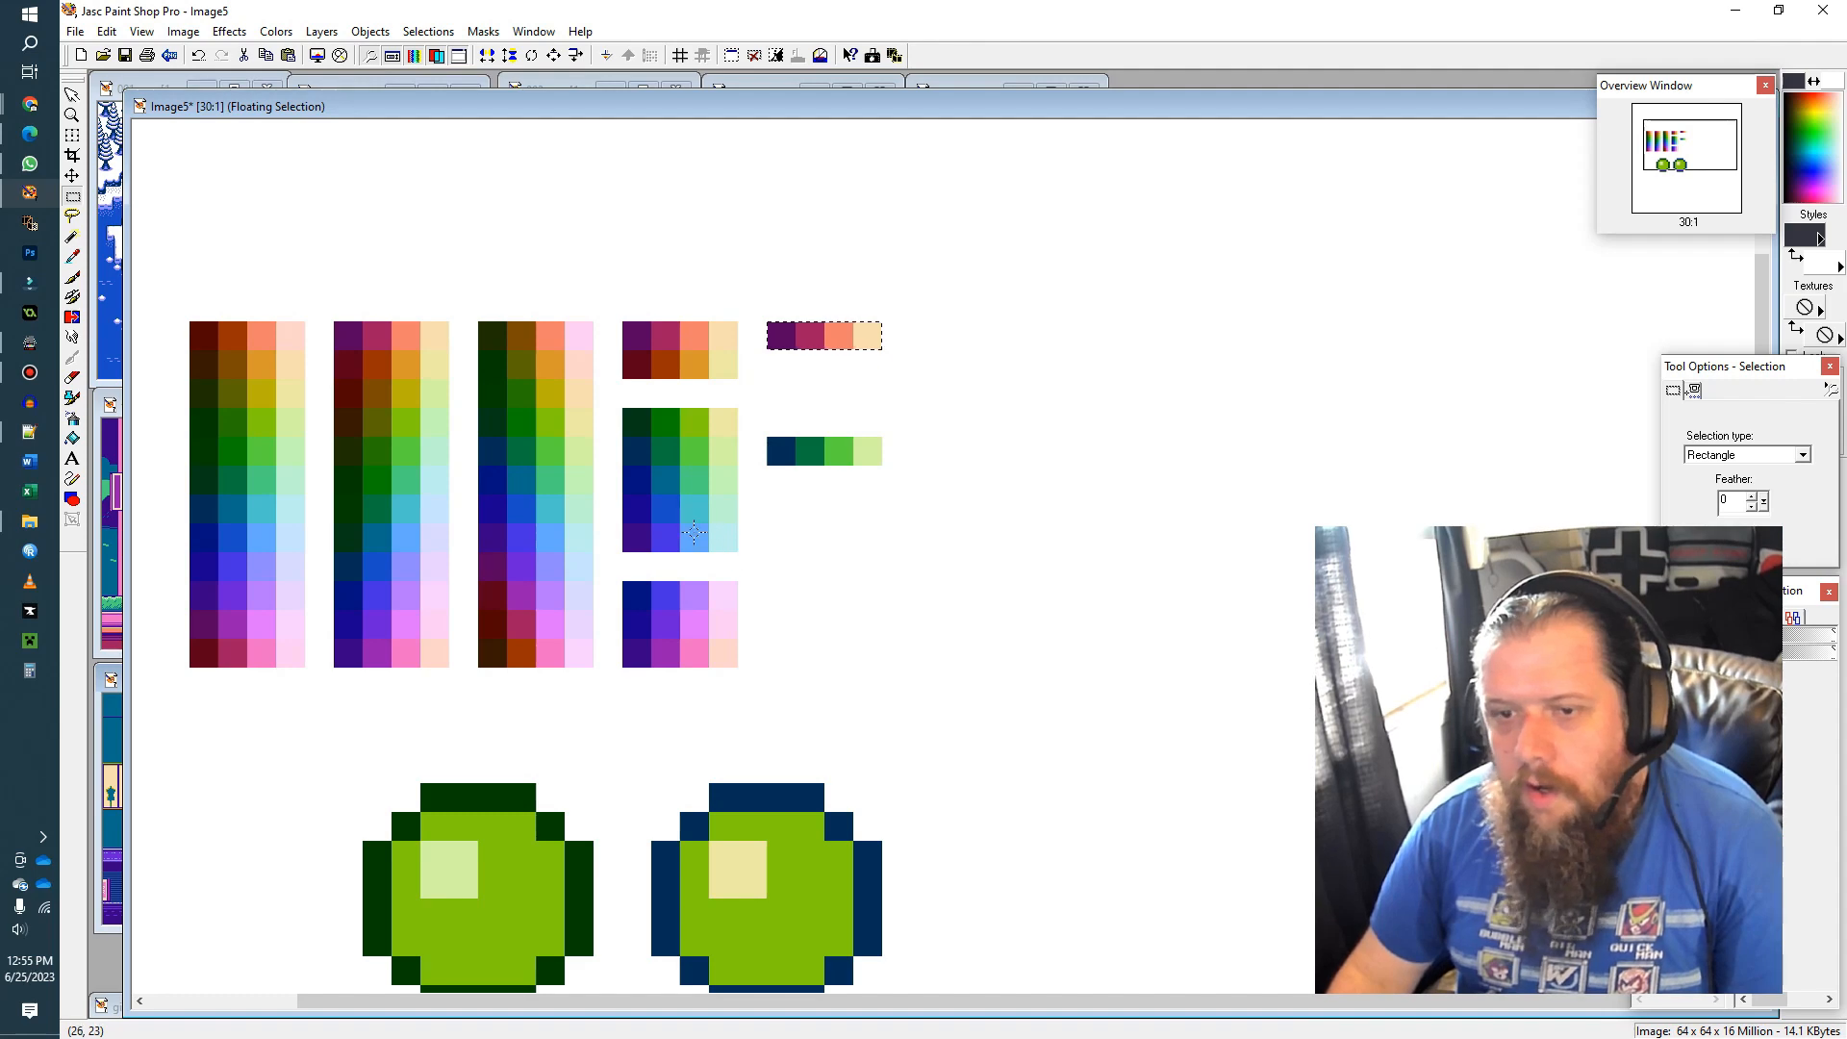
Step: Copy the purple-to-light-blue row of the third palette and place it below the copied green ramp
{"action": "left_click_drag", "start_coordinate": [478, 563], "coordinate": [591, 580]}
{"action": "key", "text": "ctrl+c"}
{"action": "key", "text": "ctrl+e"}
{"action": "left_click", "coordinate": [831, 568]}
{"action": "left_click", "coordinate": [1127, 452]}
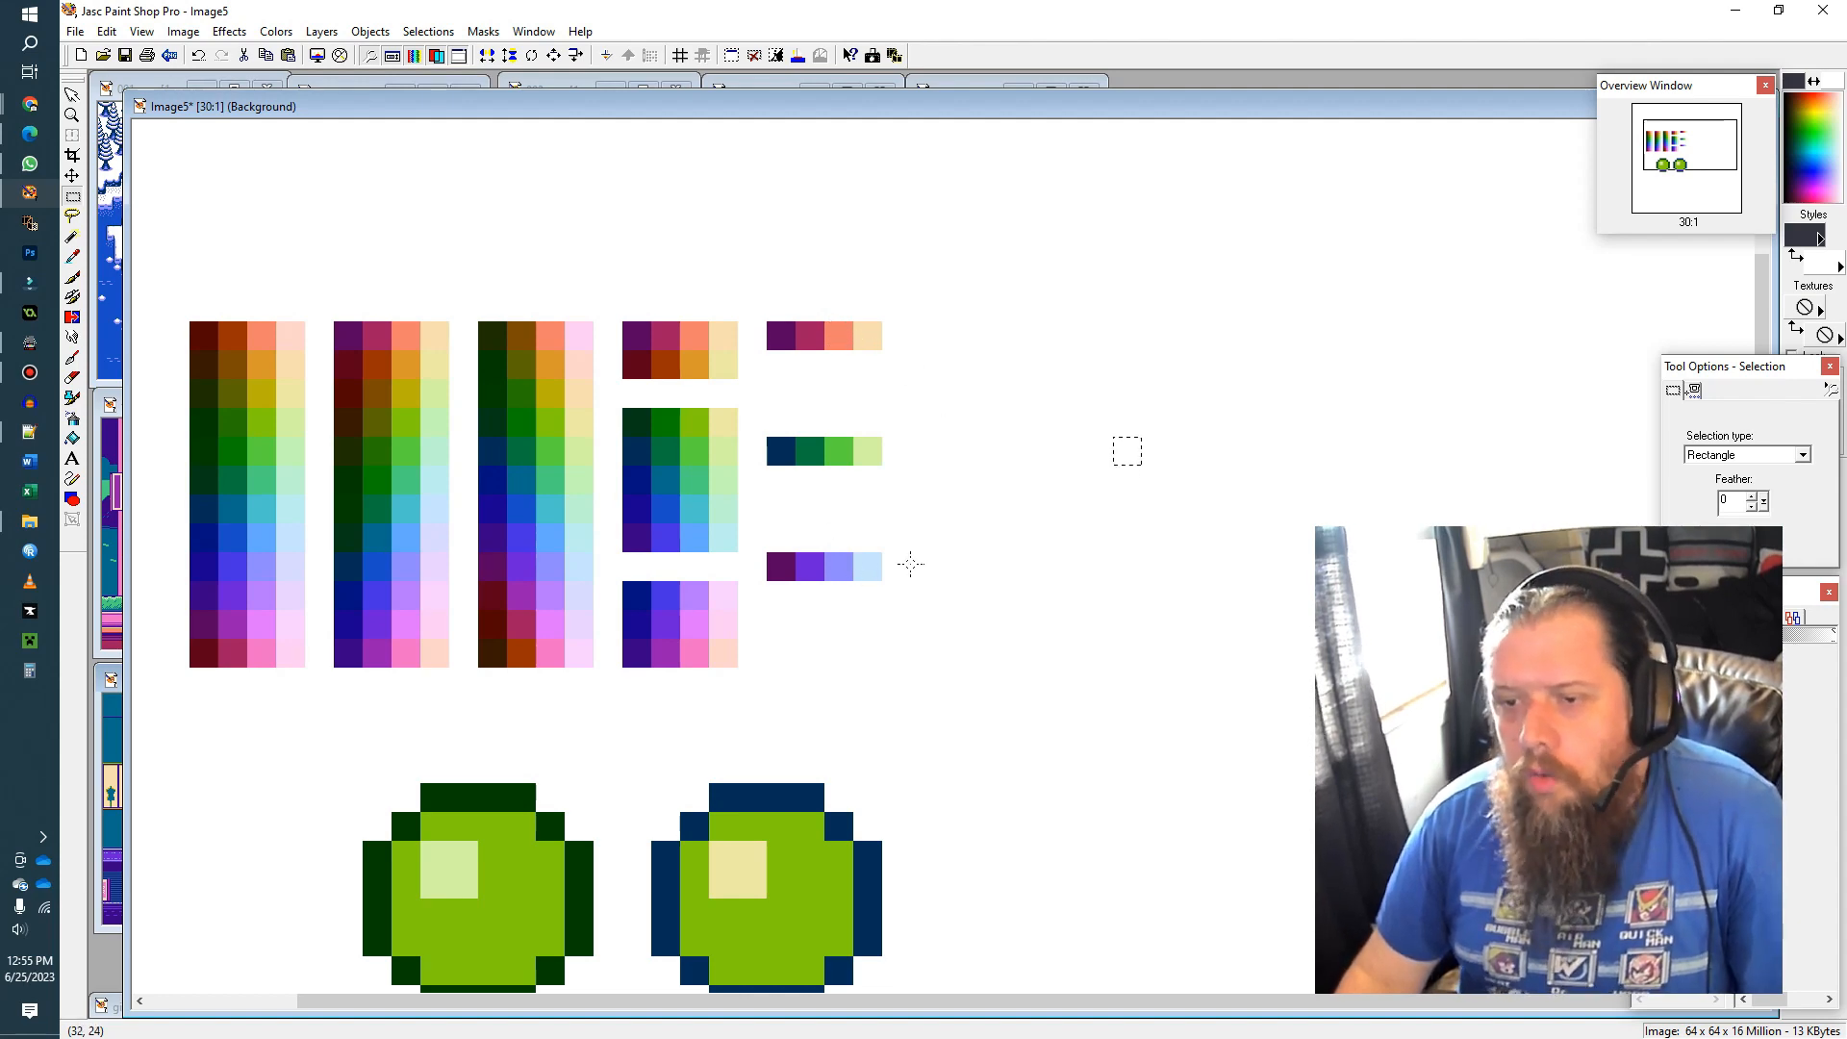
Step: Clear the selection and use a size 1 brush to recolor the top and bottom copied ramps' darkest pixels with the green ramp's navy
{"action": "left_click", "coordinate": [73, 279]}
{"action": "left_click", "coordinate": [428, 31]}
{"action": "left_click", "coordinate": [452, 71]}
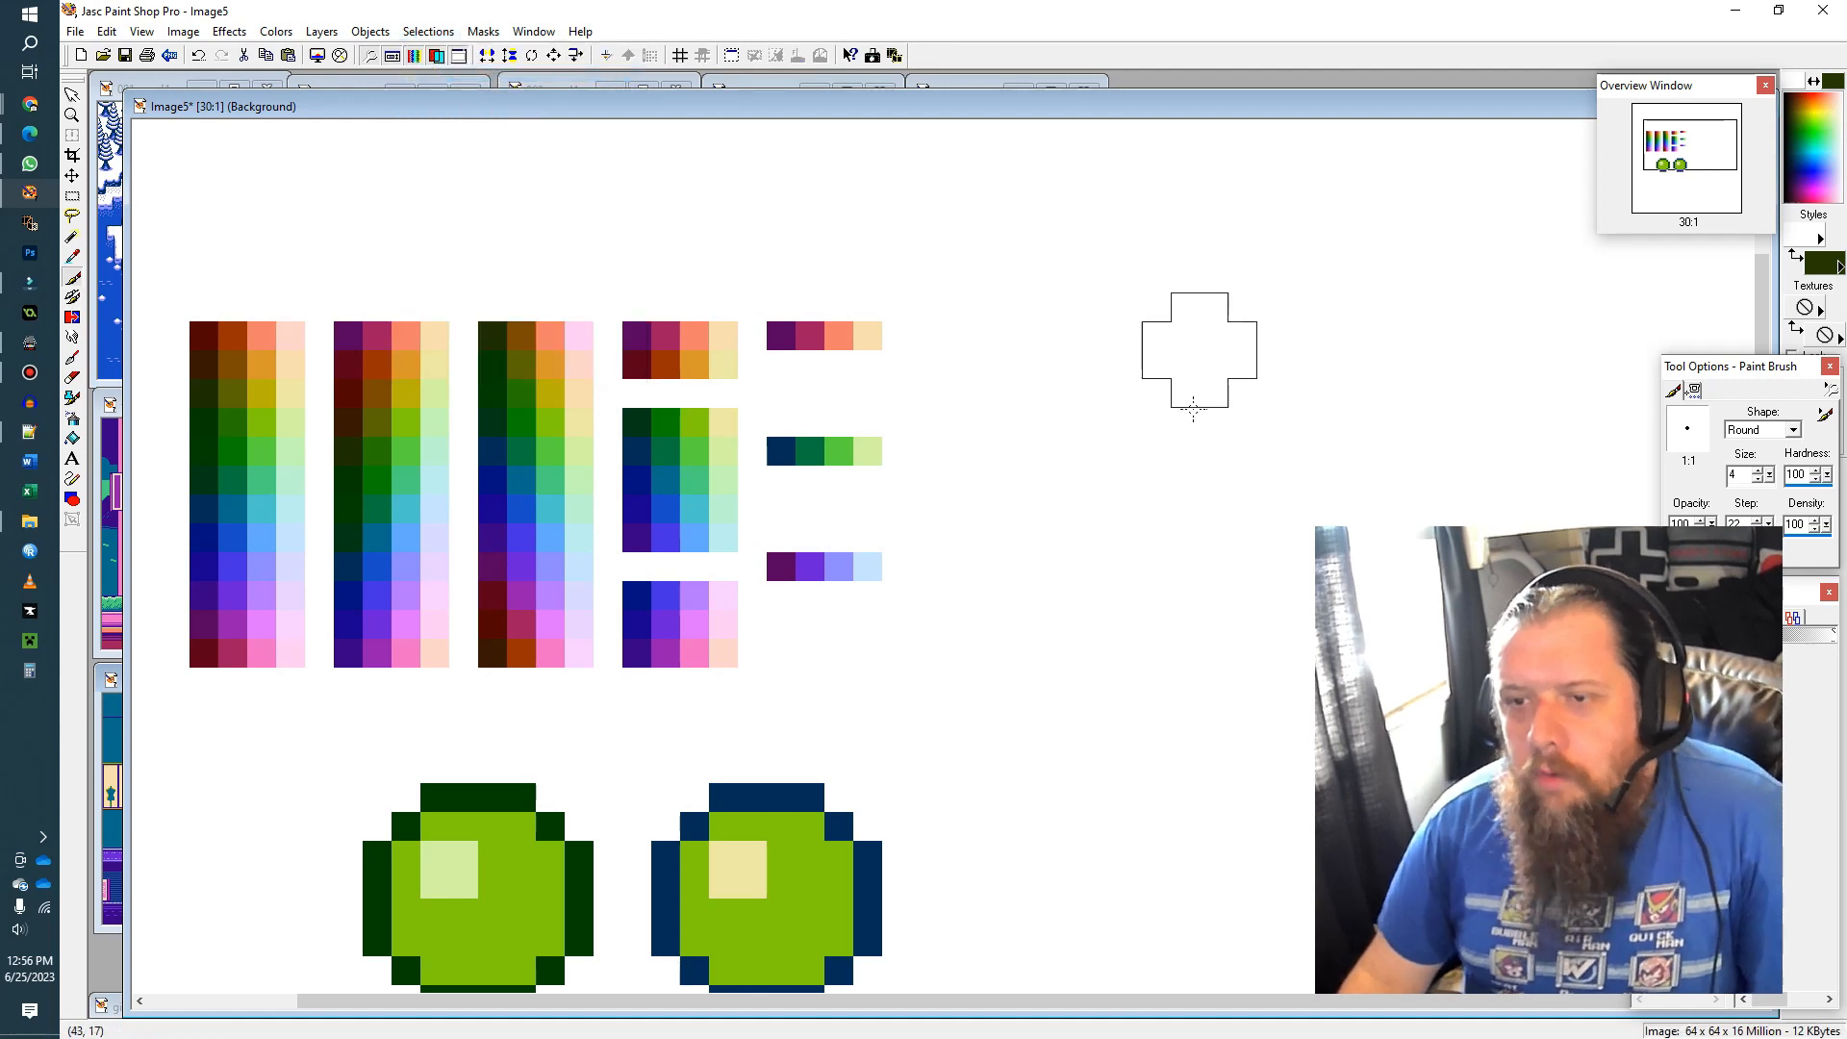
{"action": "double_click", "coordinate": [1742, 471]}
{"action": "type", "text": "1"}
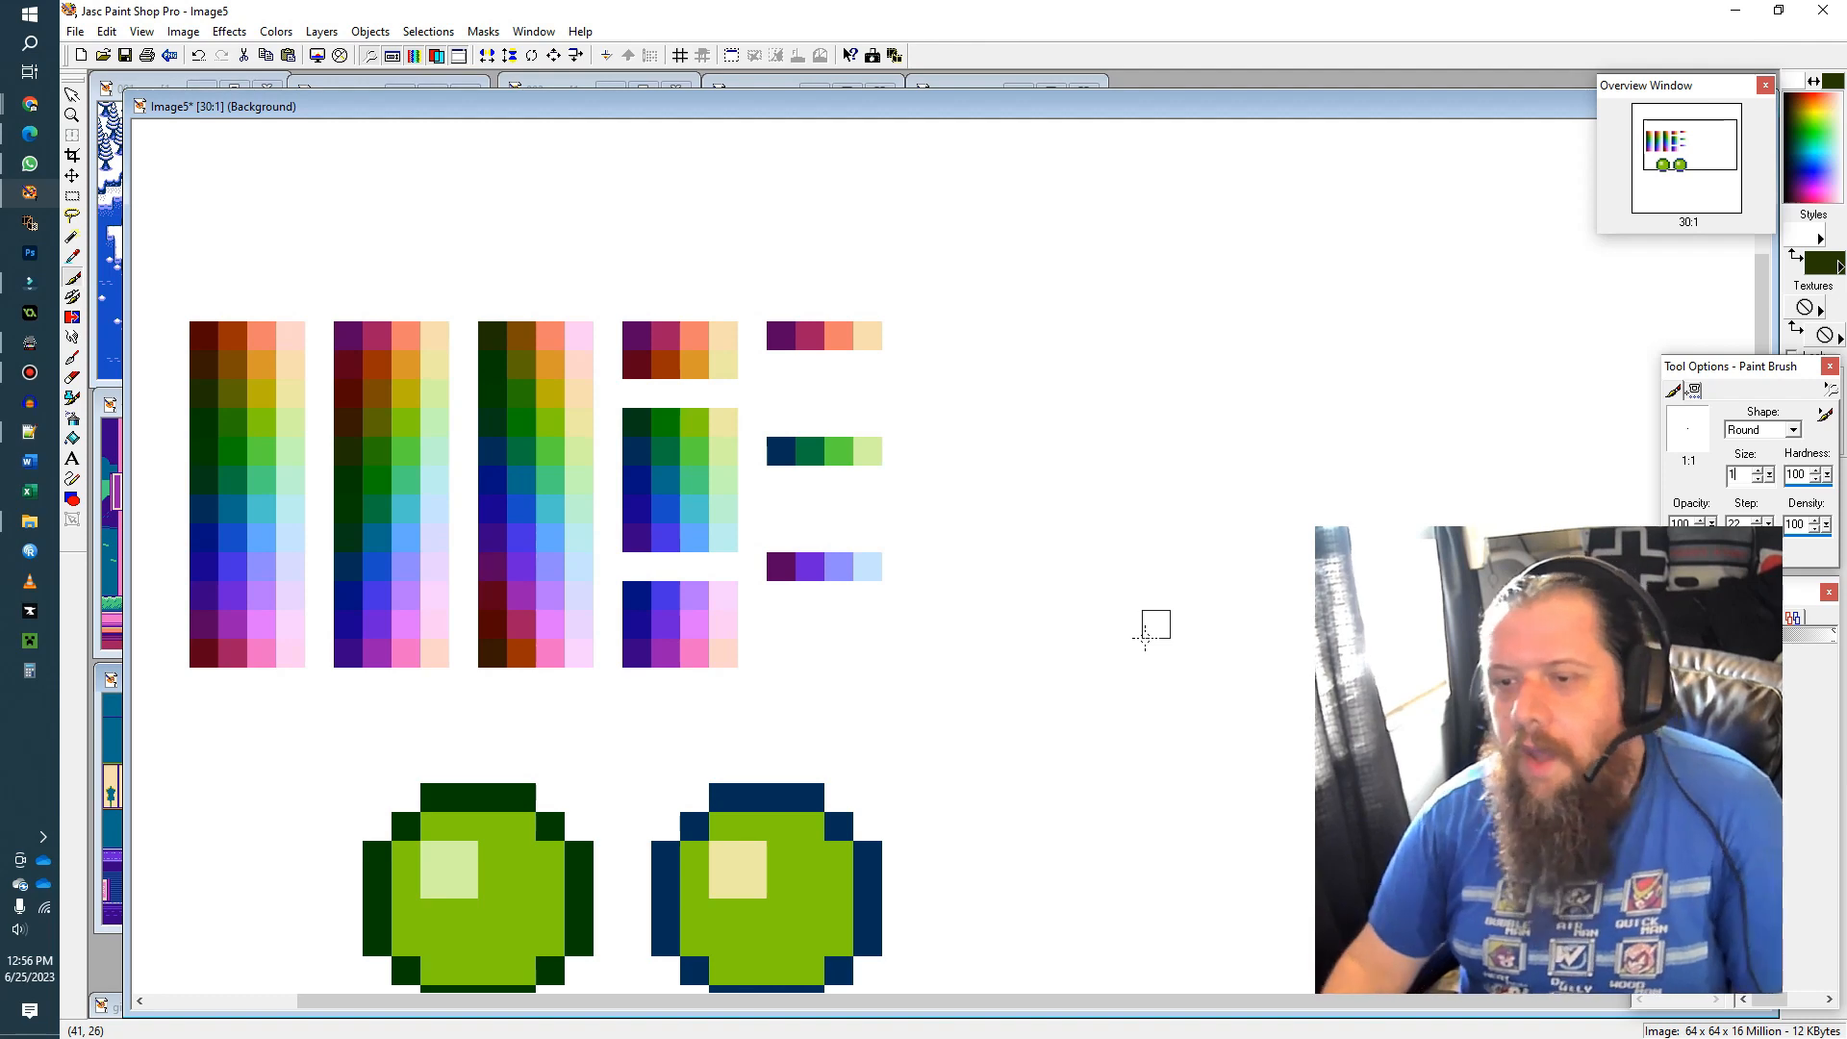
{"action": "left_click", "coordinate": [793, 441], "text": "ctrl"}
{"action": "left_click", "coordinate": [781, 336]}
{"action": "left_click", "coordinate": [781, 565]}
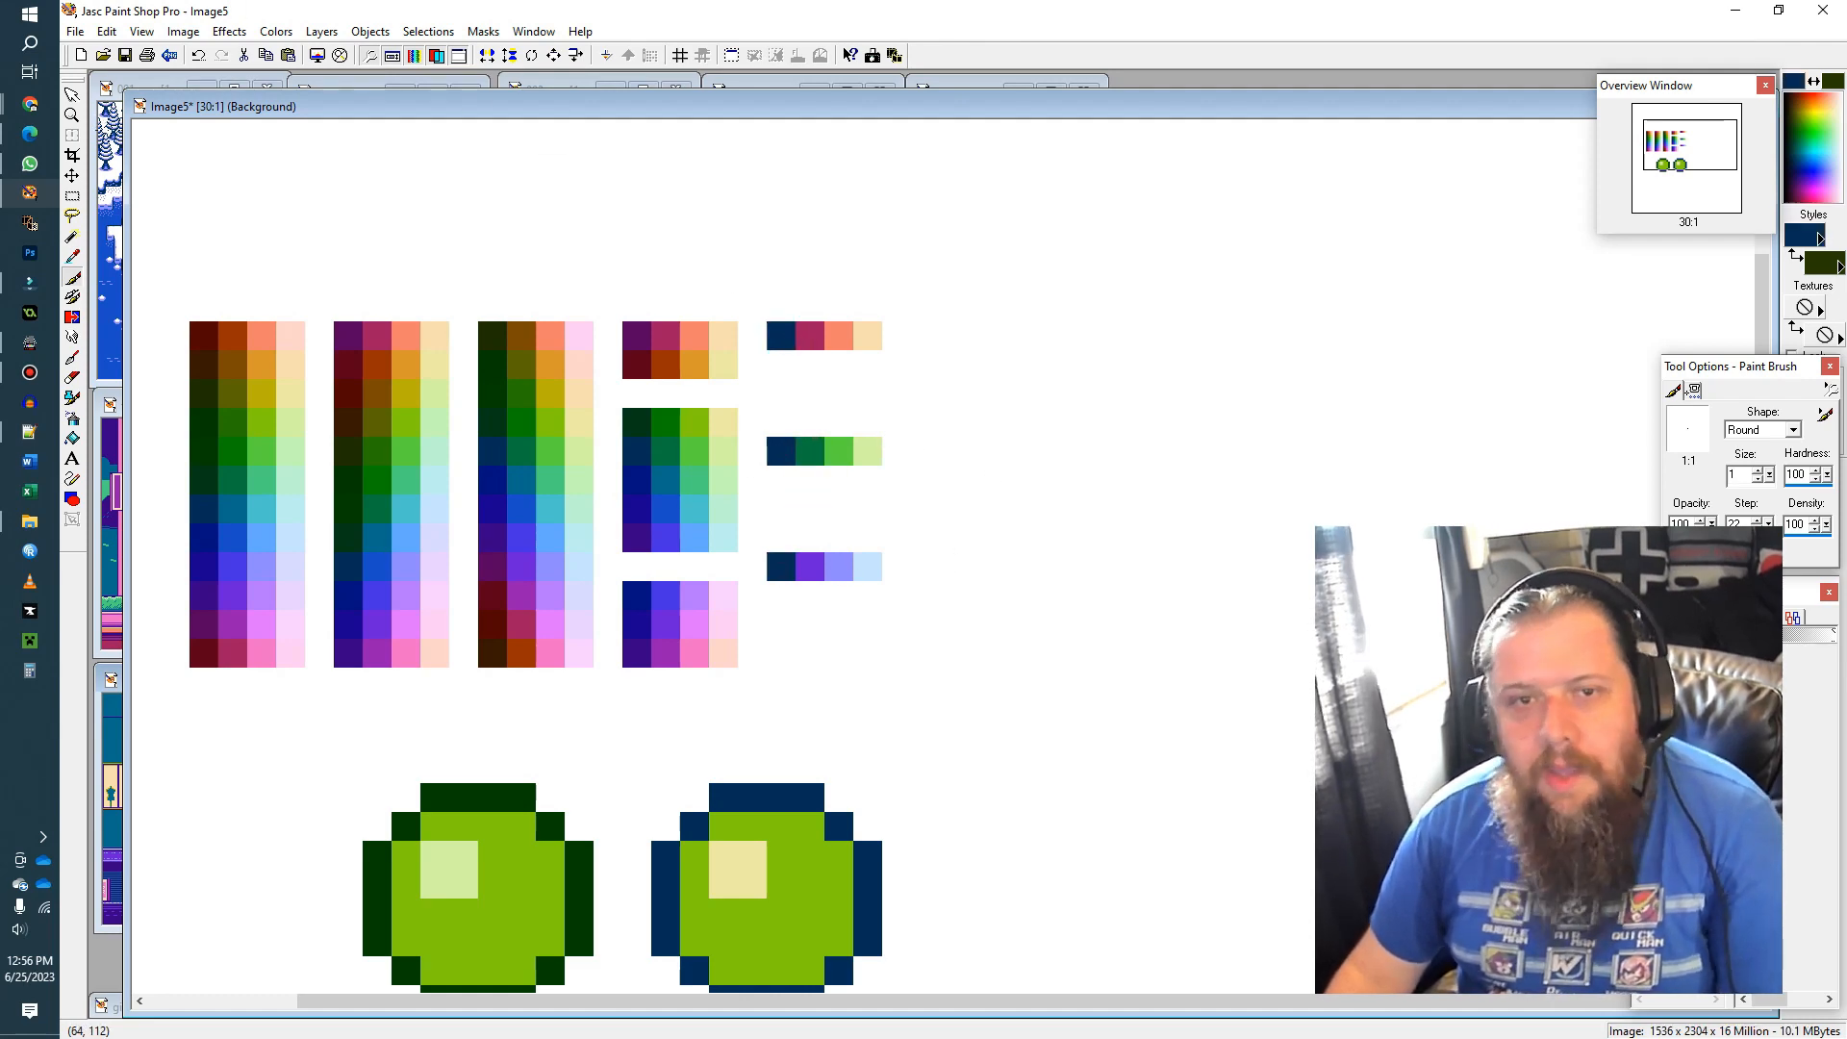
Step: Stack the three copied ramps into one compact three-row palette with the green ramp in the middle, and deselect it
{"action": "left_click", "coordinate": [72, 196]}
{"action": "mouse_move", "coordinate": [771, 325]}
{"action": "left_mouse_down"}
{"action": "mouse_move", "coordinate": [881, 349]}
{"action": "mouse_move", "coordinate": [815, 420]}
{"action": "mouse_move", "coordinate": [844, 420]}
{"action": "mouse_move", "coordinate": [815, 420]}
{"action": "left_mouse_up"}
{"action": "mouse_move", "coordinate": [776, 558]}
{"action": "left_mouse_down"}
{"action": "mouse_move", "coordinate": [881, 580]}
{"action": "mouse_move", "coordinate": [824, 481]}
{"action": "left_mouse_up"}
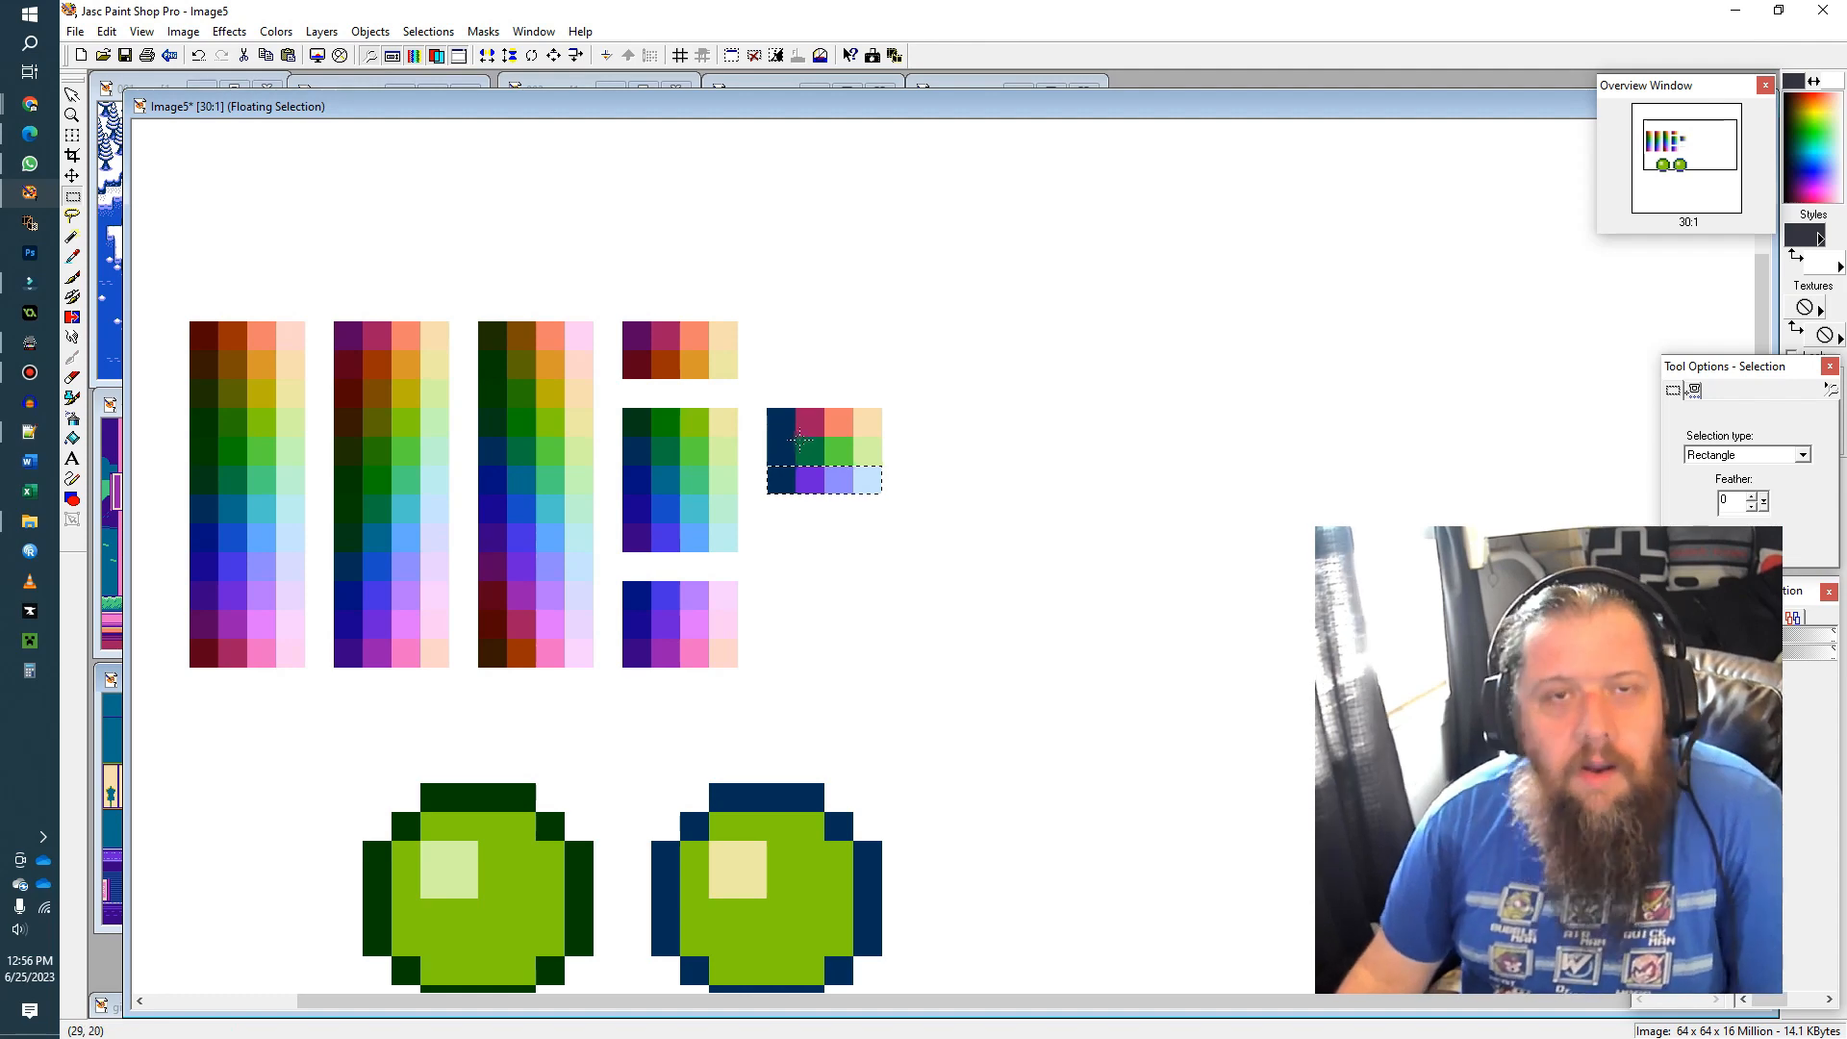
{"action": "left_click", "coordinate": [72, 277]}
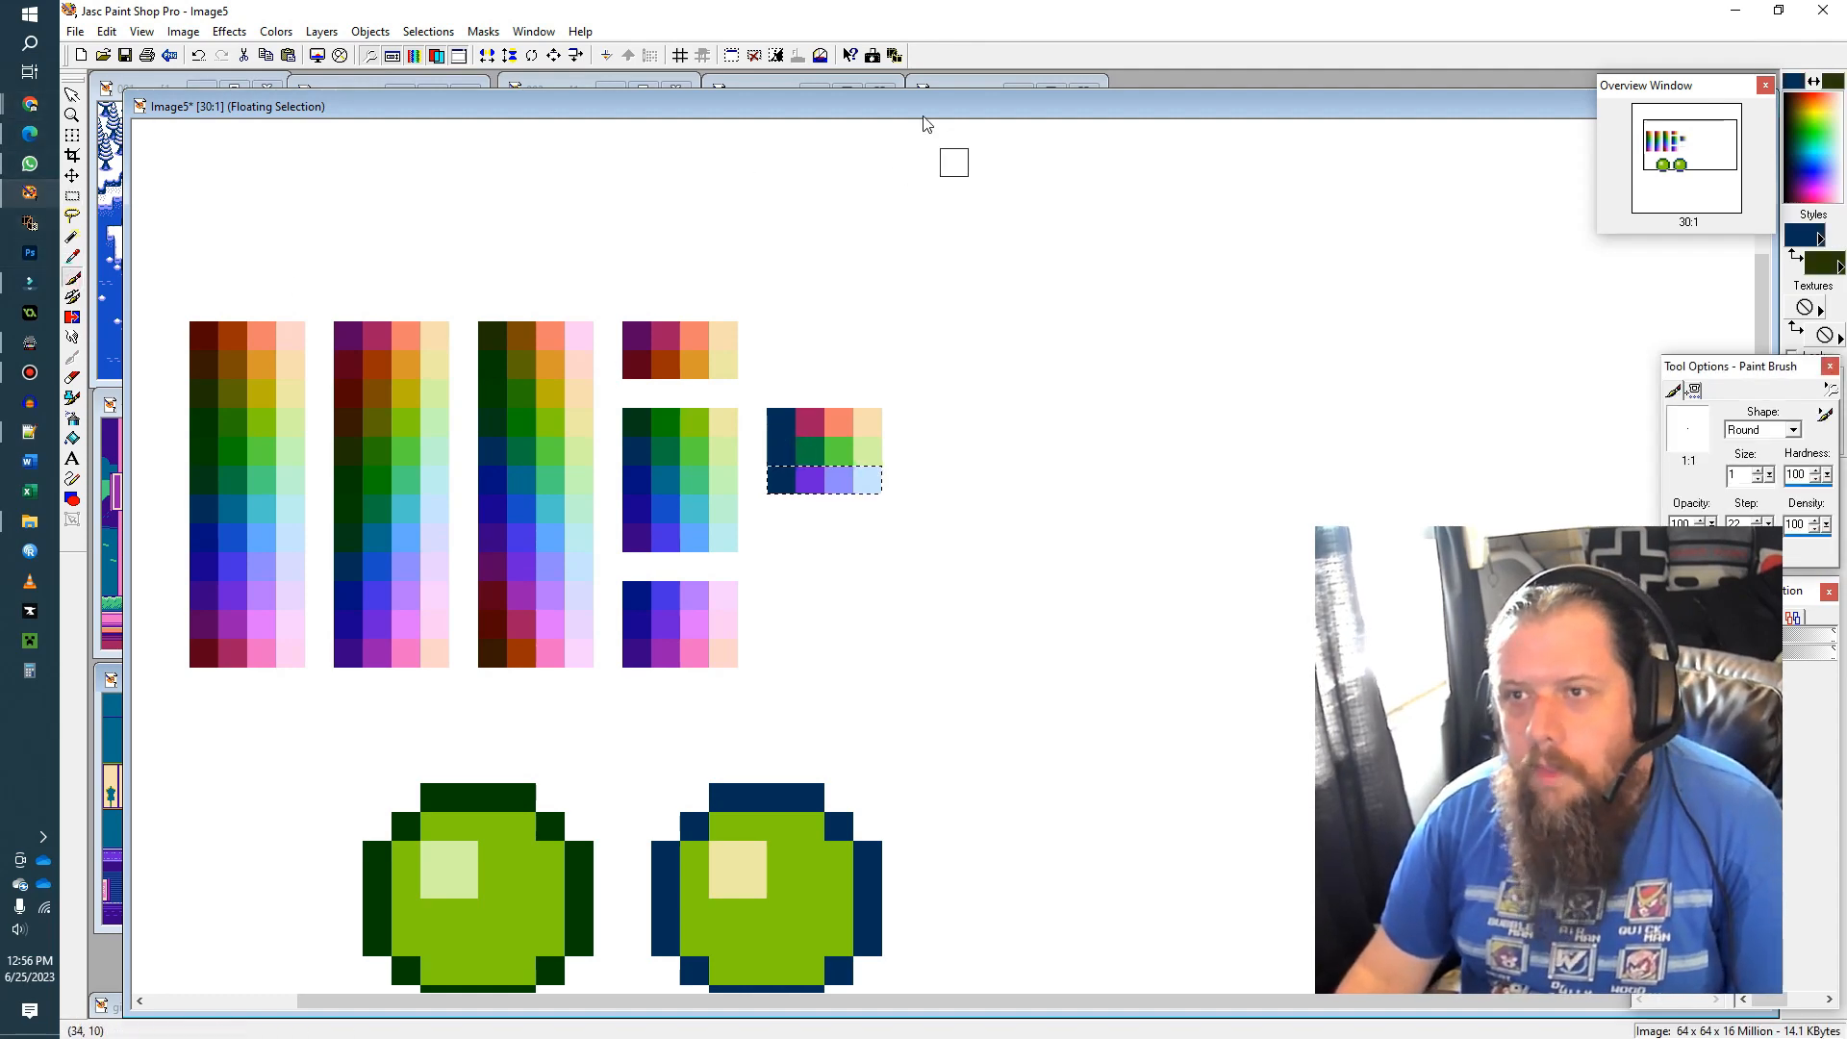
{"action": "left_click", "coordinate": [753, 55]}
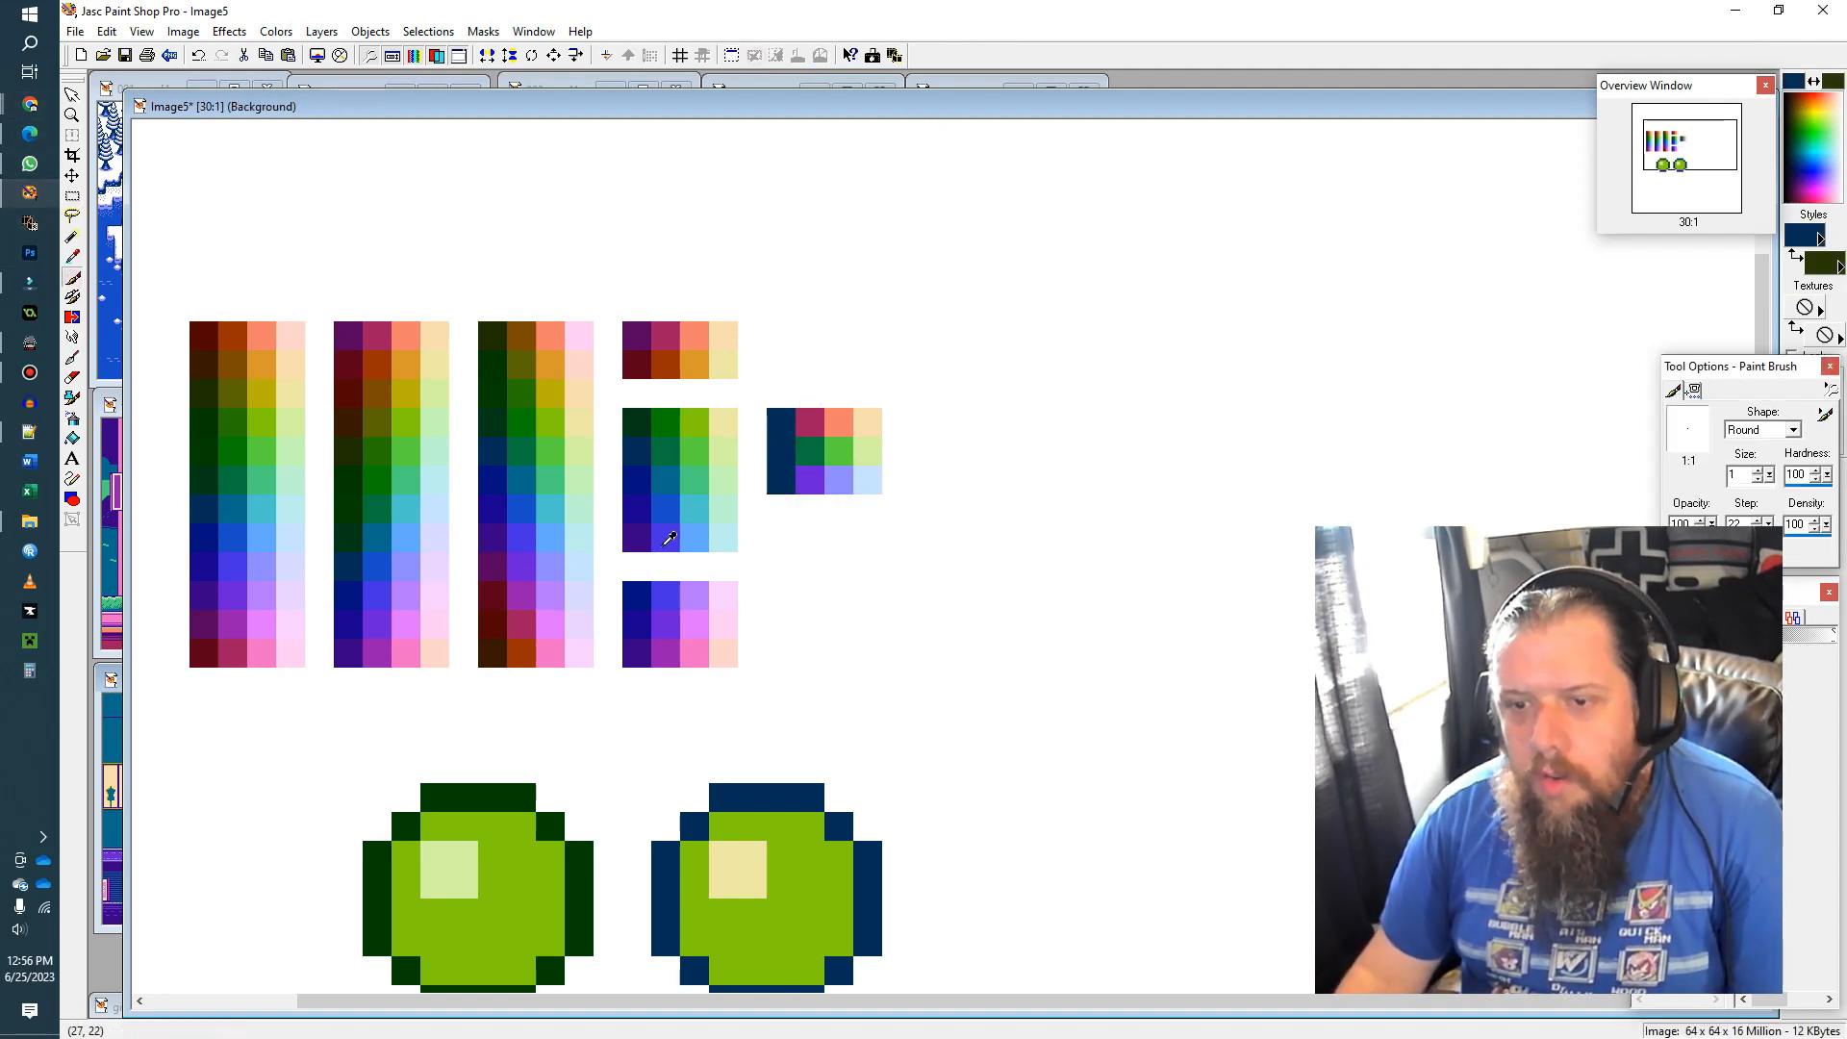
Step: Try the third palette's dark purple as the compact palette's shared darkest color, and undo it
{"action": "left_click", "coordinate": [491, 567], "text": "ctrl"}
{"action": "left_click_drag", "start_coordinate": [780, 414], "coordinate": [780, 484]}
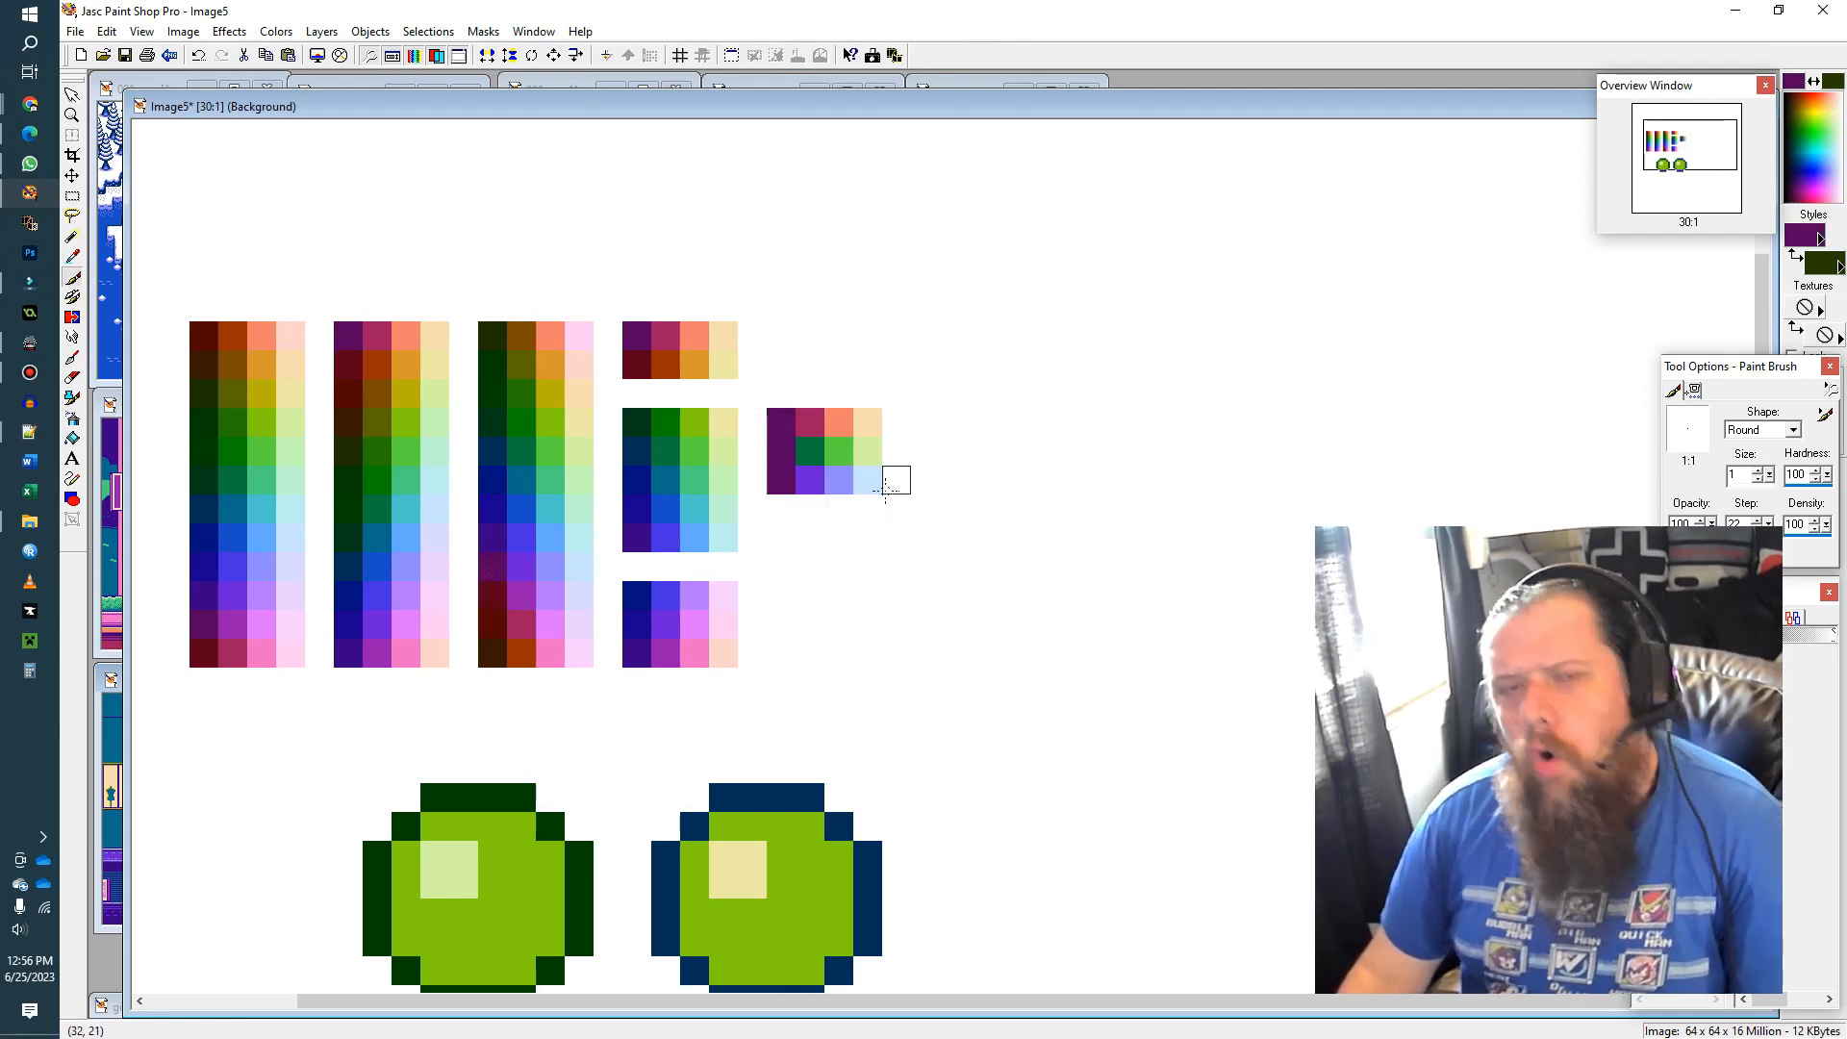
{"action": "key", "text": "ctrl+z"}
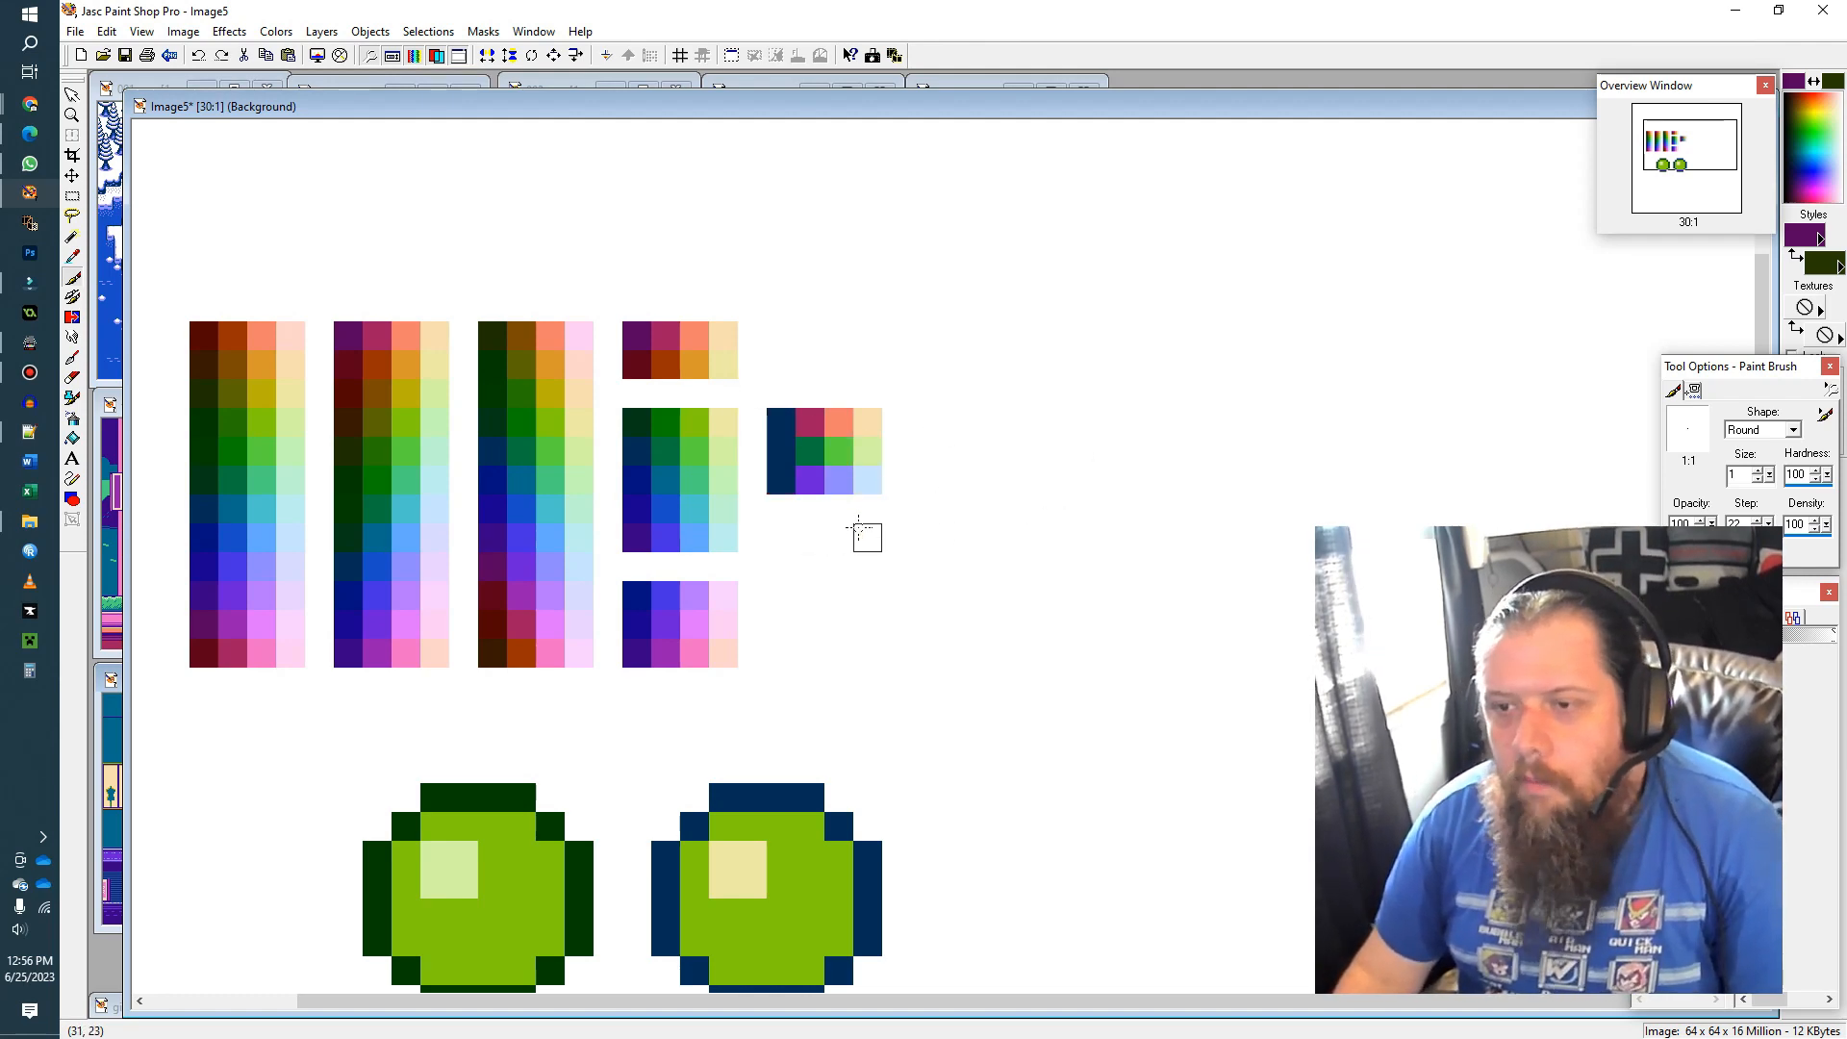
Step: Move the compact three-row palette with the shared navy to the empty canvas area far right of the ramps, and deselect it
{"action": "key", "text": "s"}
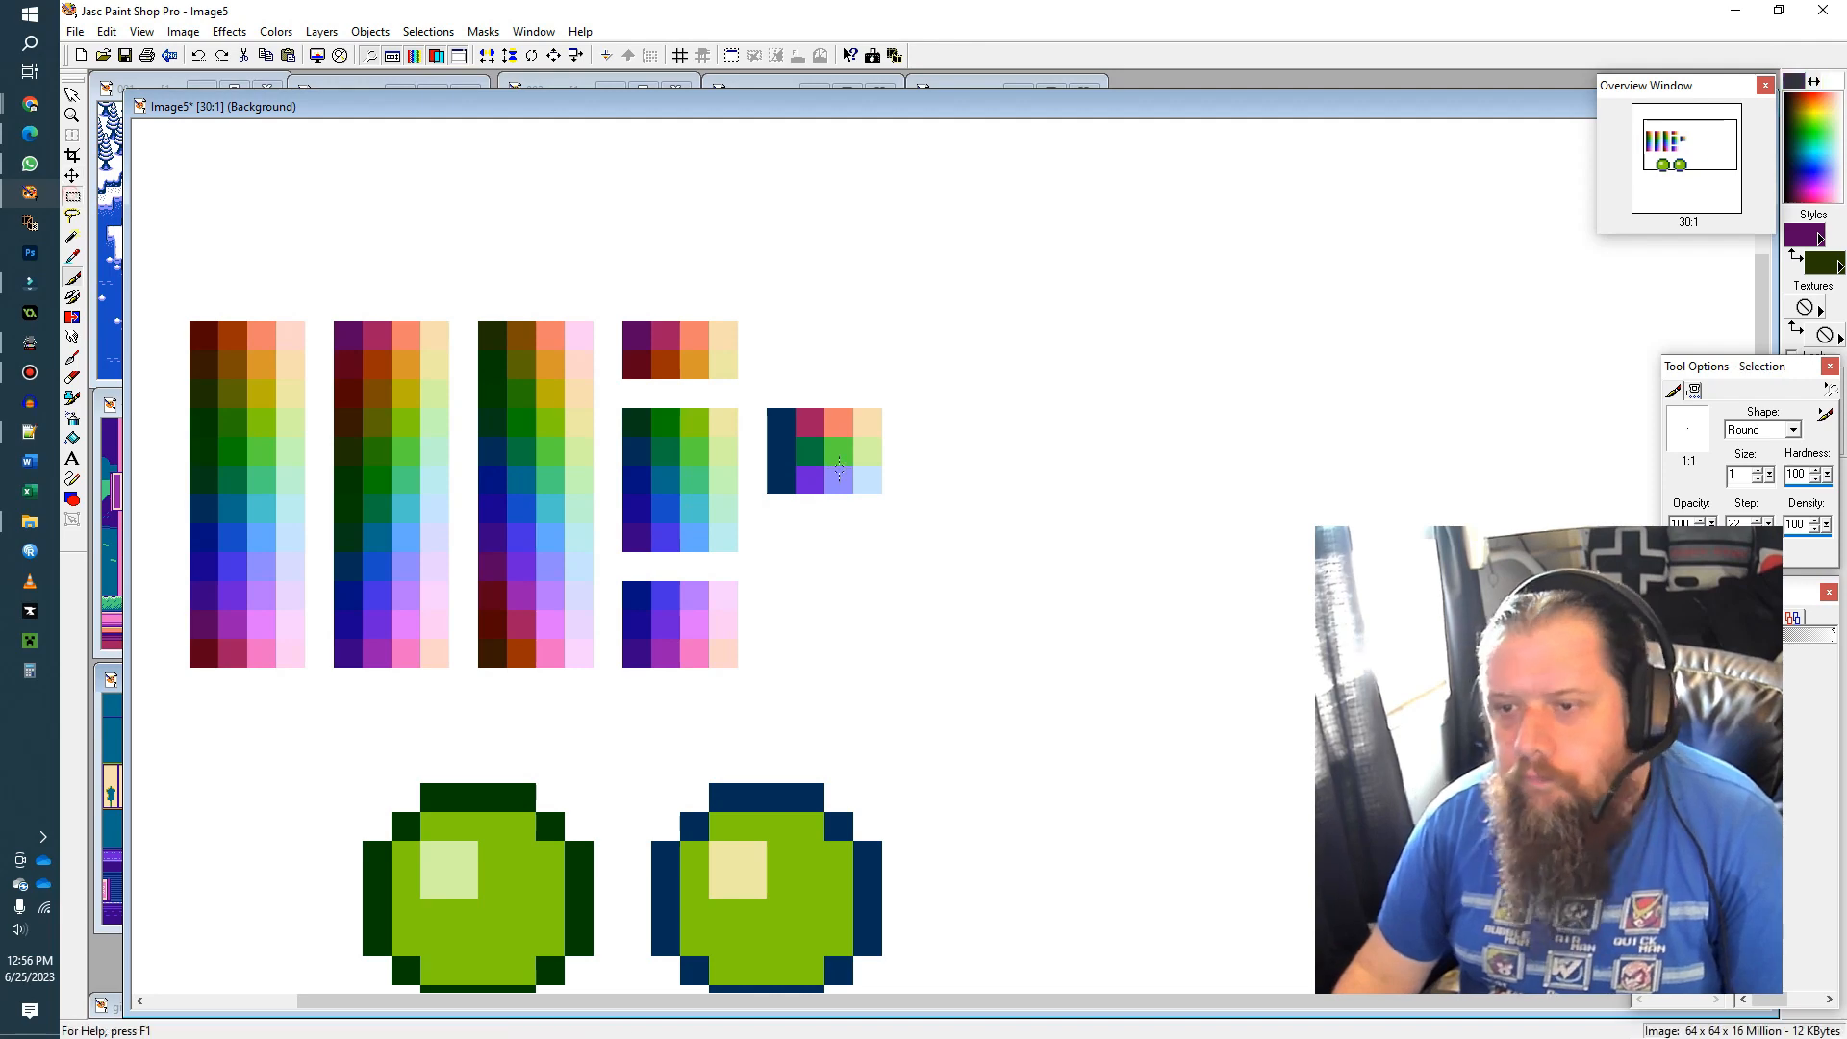
{"action": "left_click_drag", "start_coordinate": [767, 408], "coordinate": [1480, 423]}
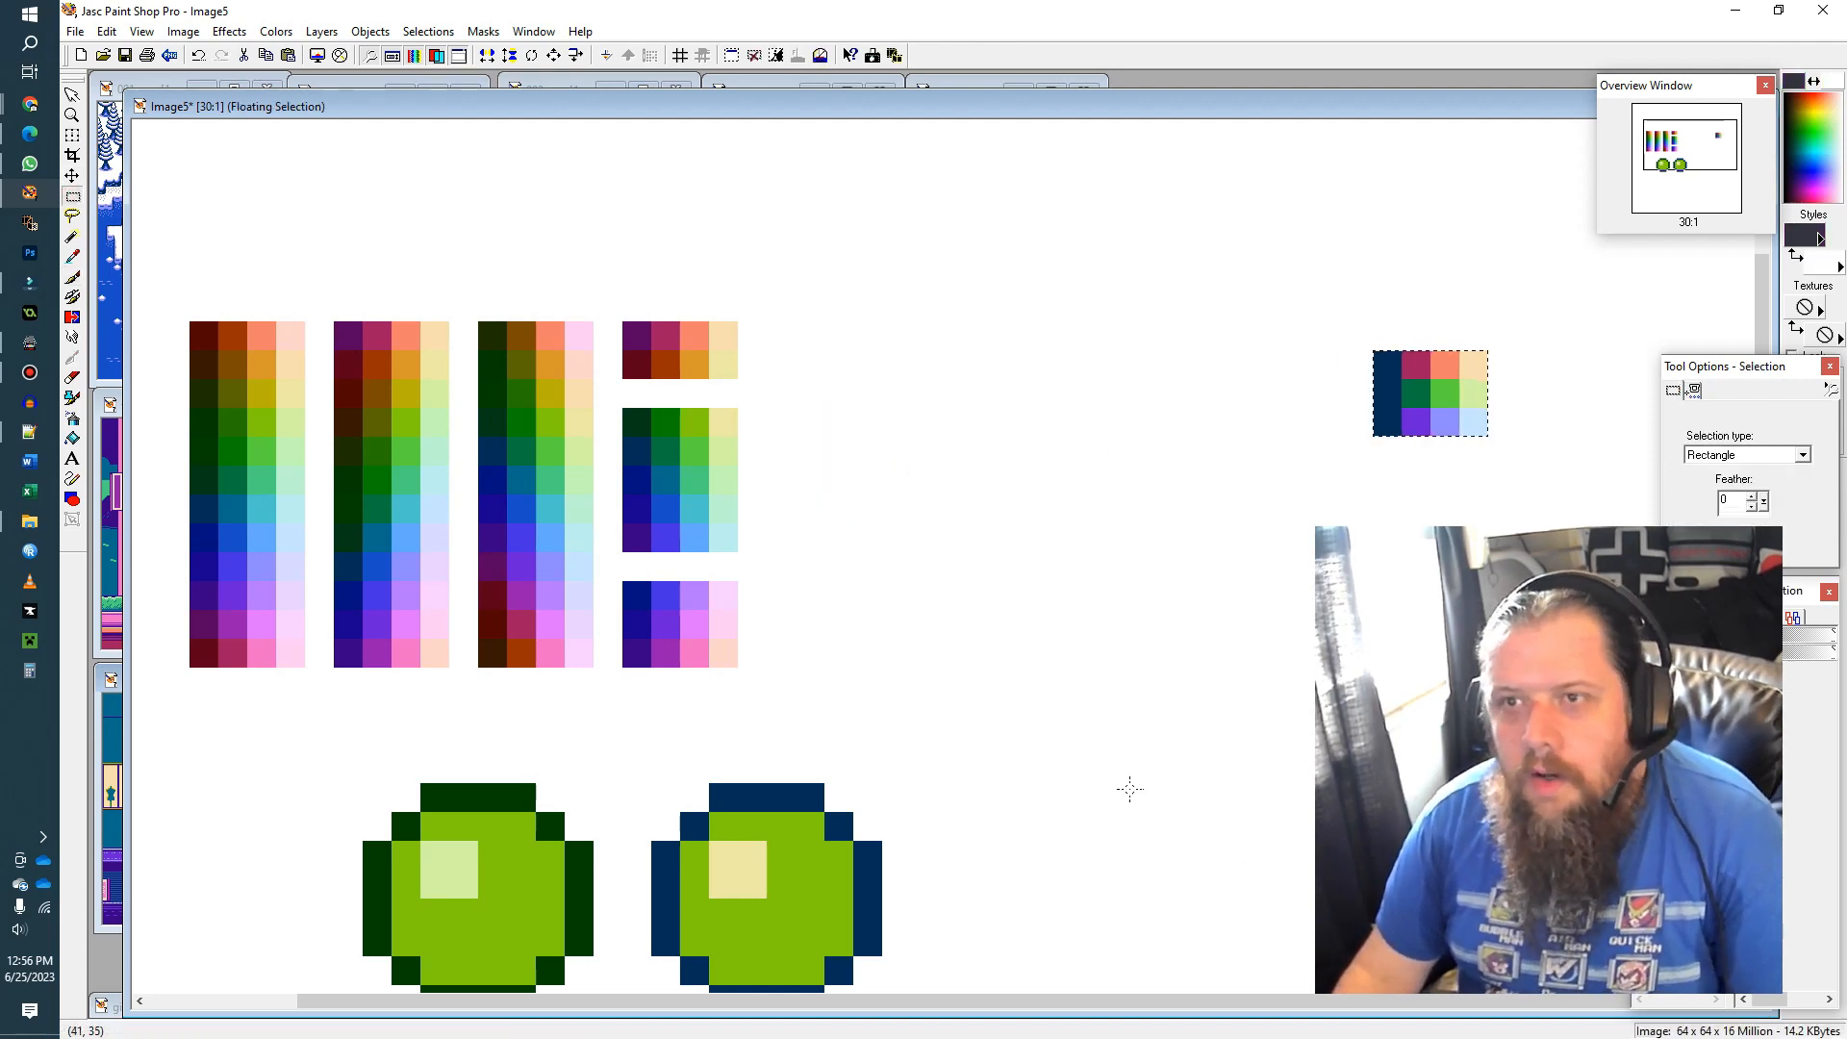
{"action": "left_click", "coordinate": [430, 33]}
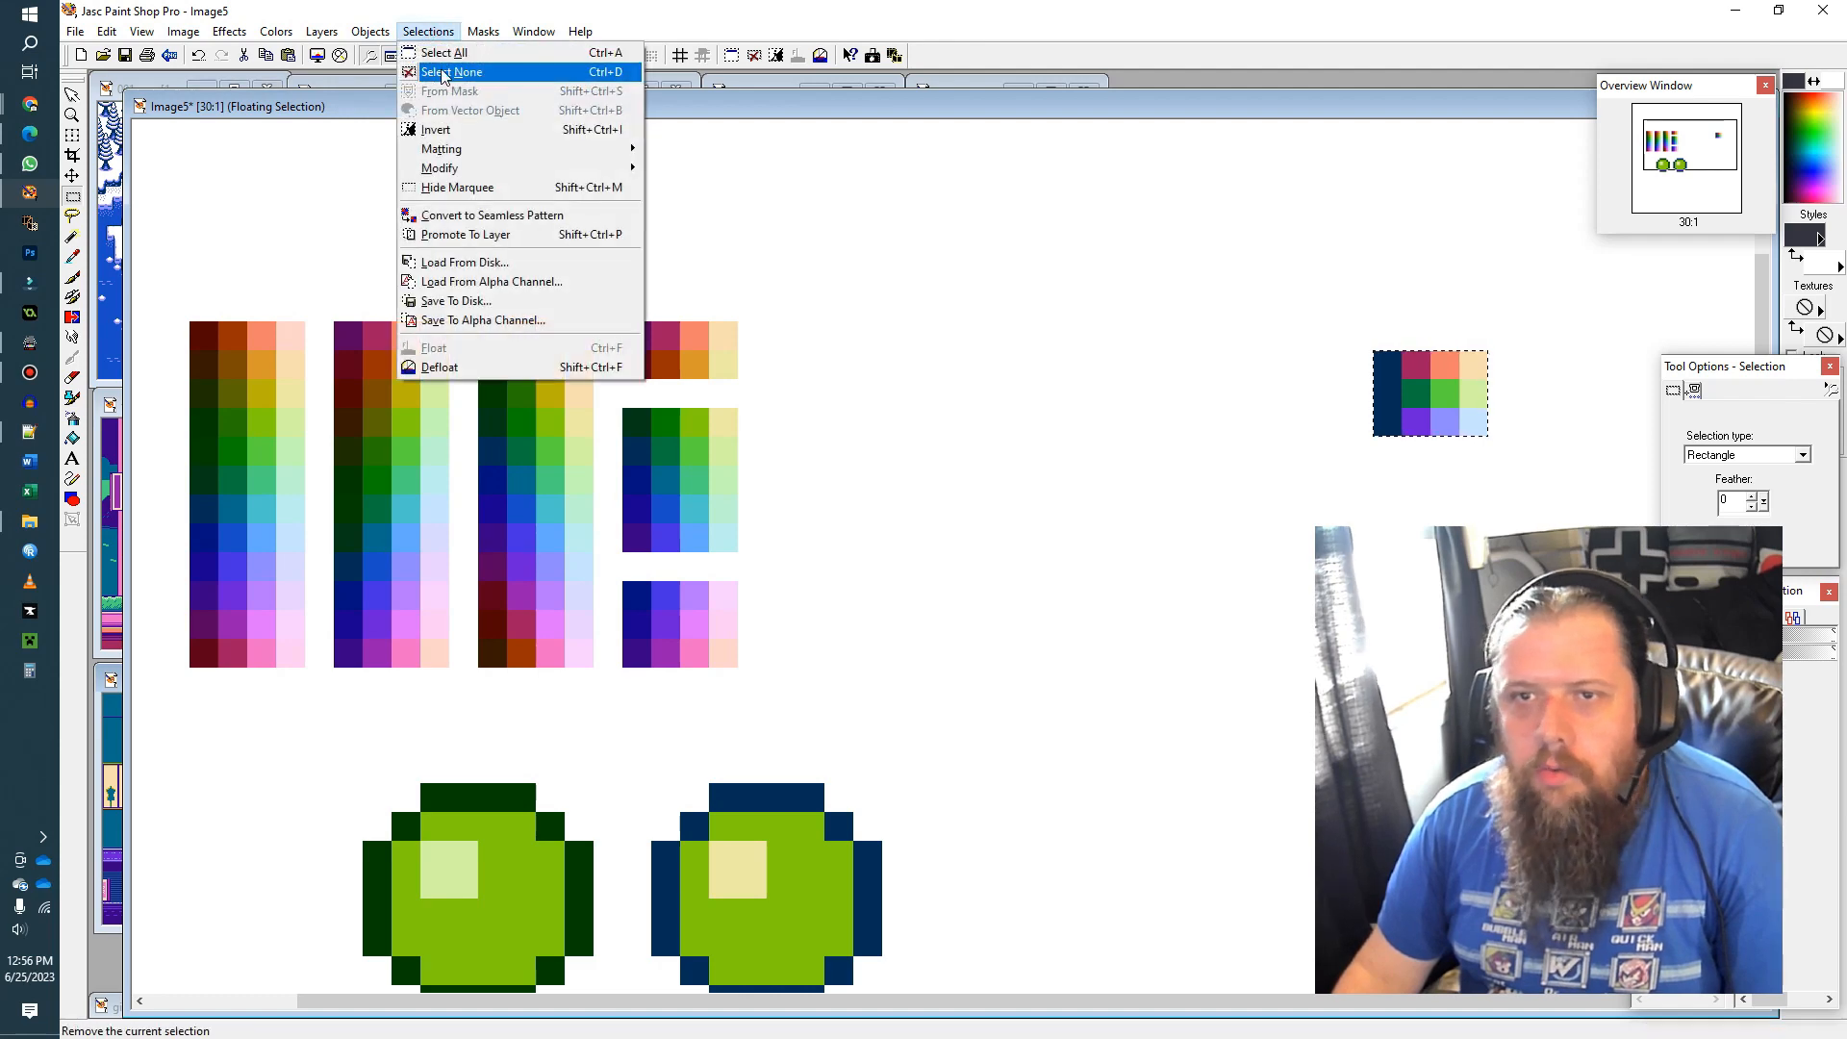
{"action": "left_click", "coordinate": [443, 75]}
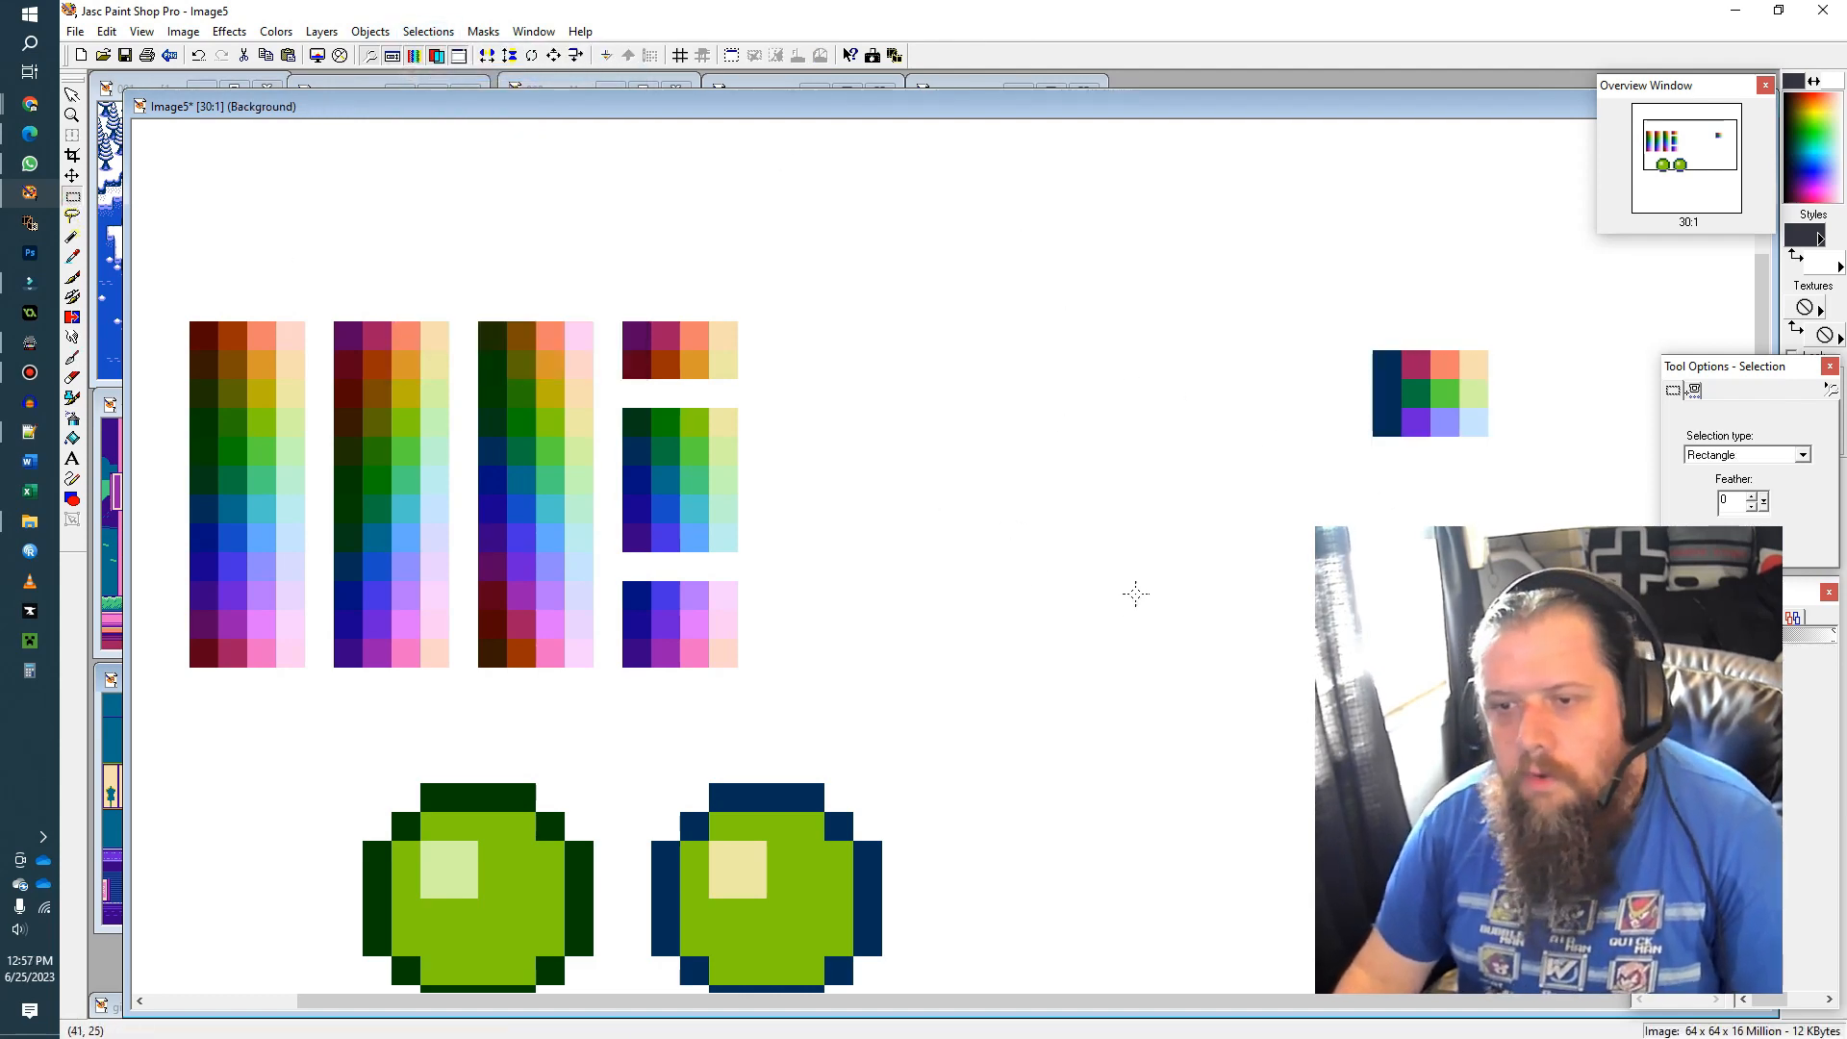
Step: Copy the split palette's dark-purple-to-pale-cyan row and its navy-to-pale-green row, placing each copy beside its original
{"action": "left_click_drag", "start_coordinate": [627, 527], "coordinate": [745, 546]}
{"action": "key", "text": "ctrl+c"}
{"action": "key", "text": "ctrl+e"}
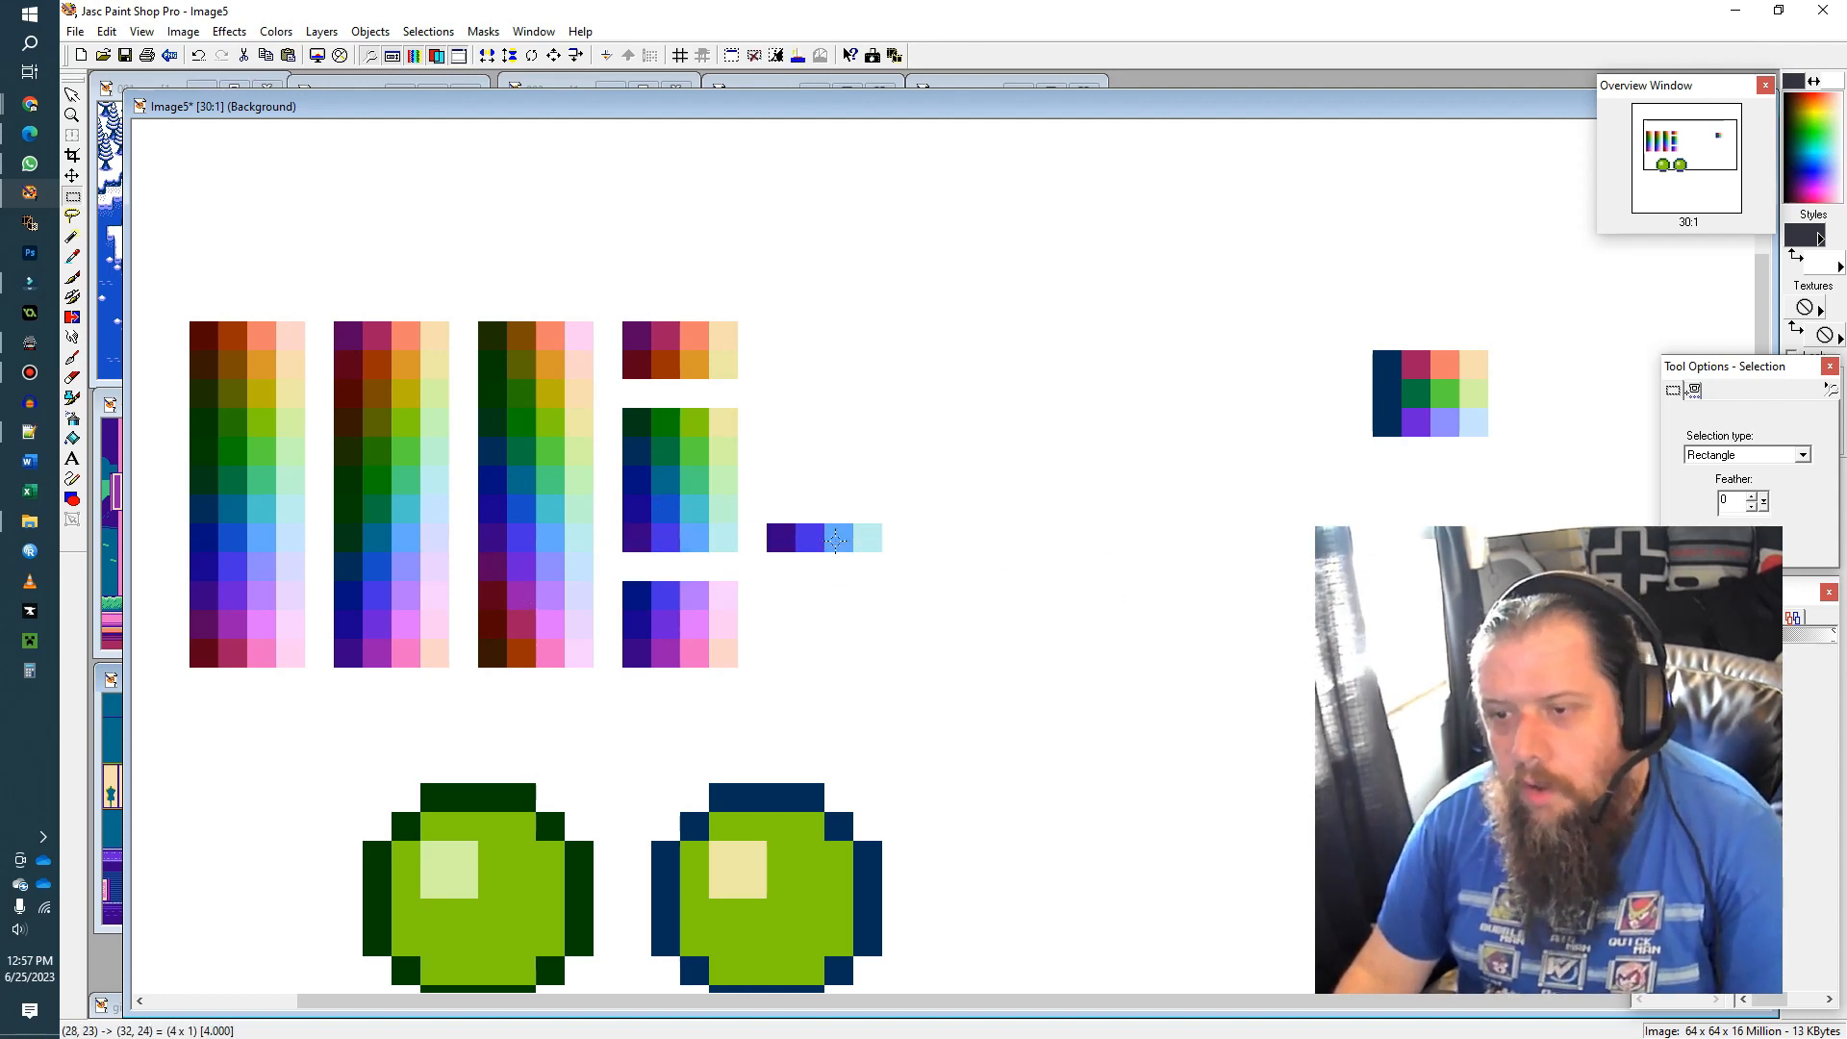
{"action": "left_click", "coordinate": [845, 541]}
{"action": "left_click_drag", "start_coordinate": [627, 443], "coordinate": [738, 470]}
{"action": "key", "text": "ctrl+c"}
{"action": "key", "text": "ctrl+e"}
{"action": "left_click", "coordinate": [824, 452]}
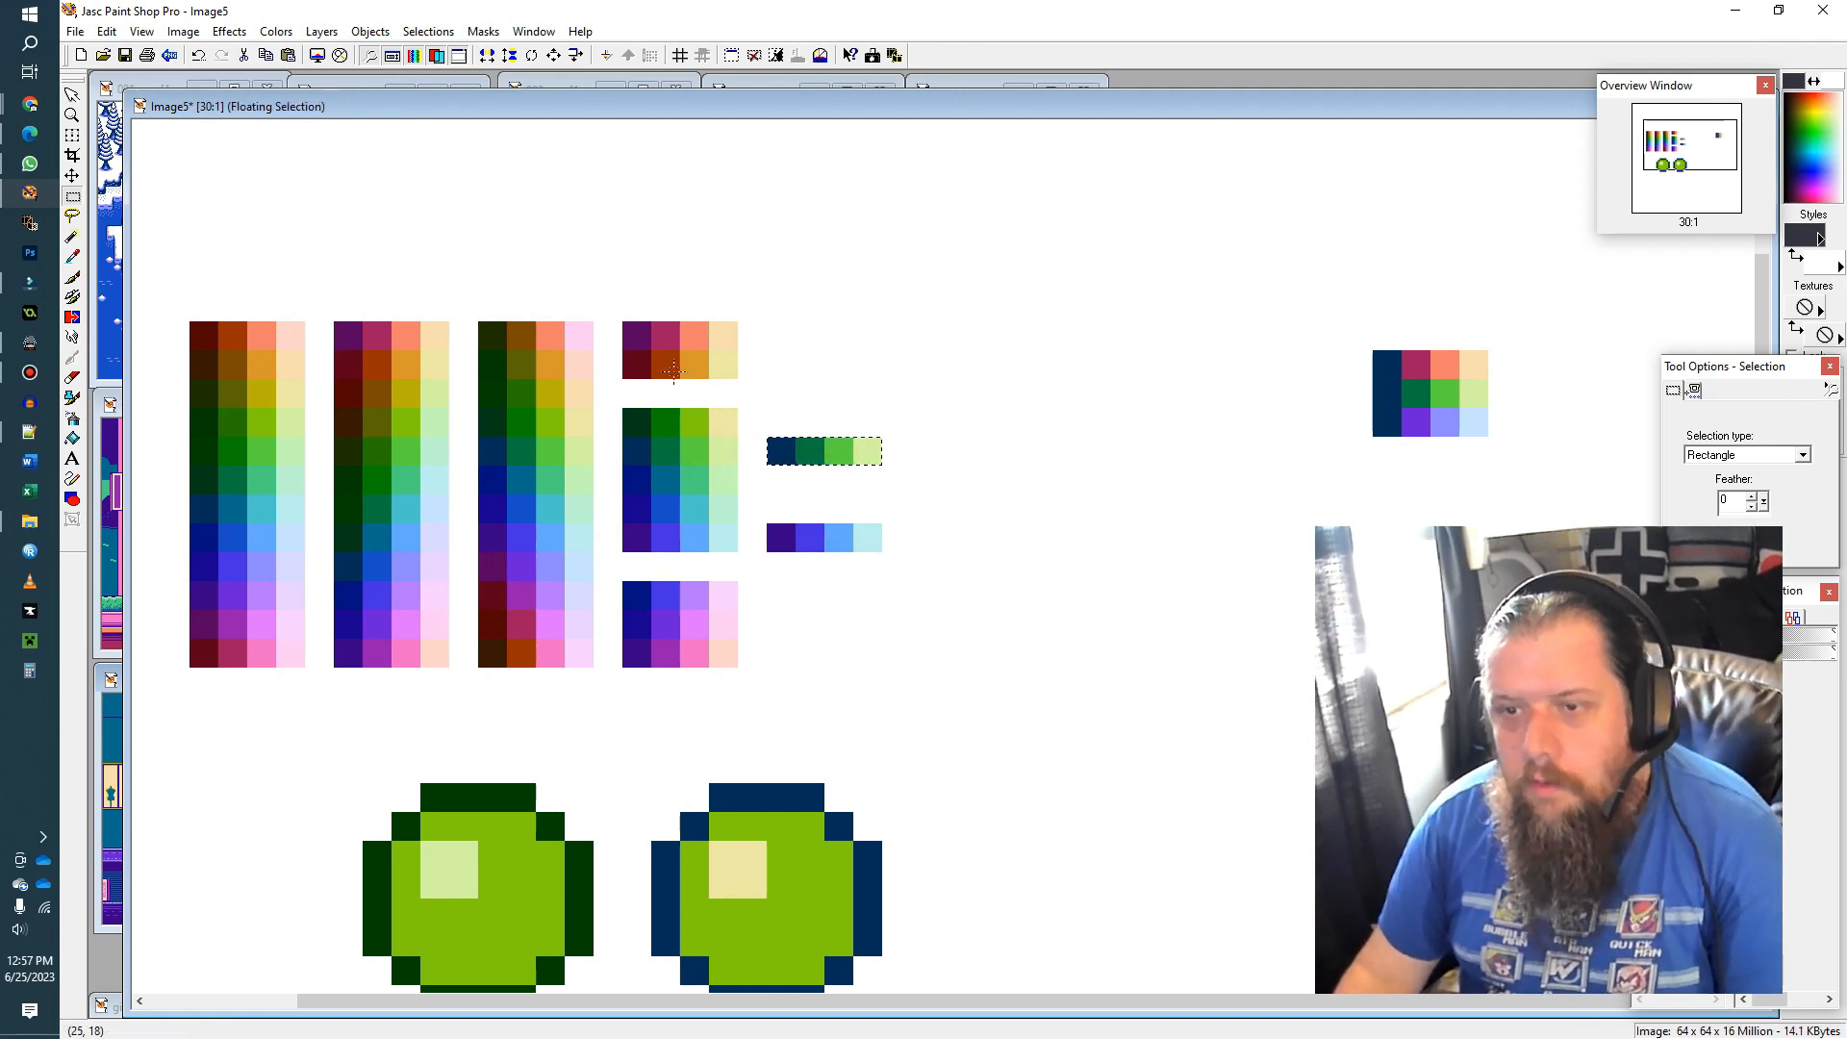
Step: Copy the split palette's dark-red-to-cream row and its dark-blue-to-pink row, and place each copy beside its original
{"action": "left_click_drag", "start_coordinate": [632, 354], "coordinate": [738, 377]}
{"action": "key", "text": "ctrl+c"}
{"action": "key", "text": "ctrl+e"}
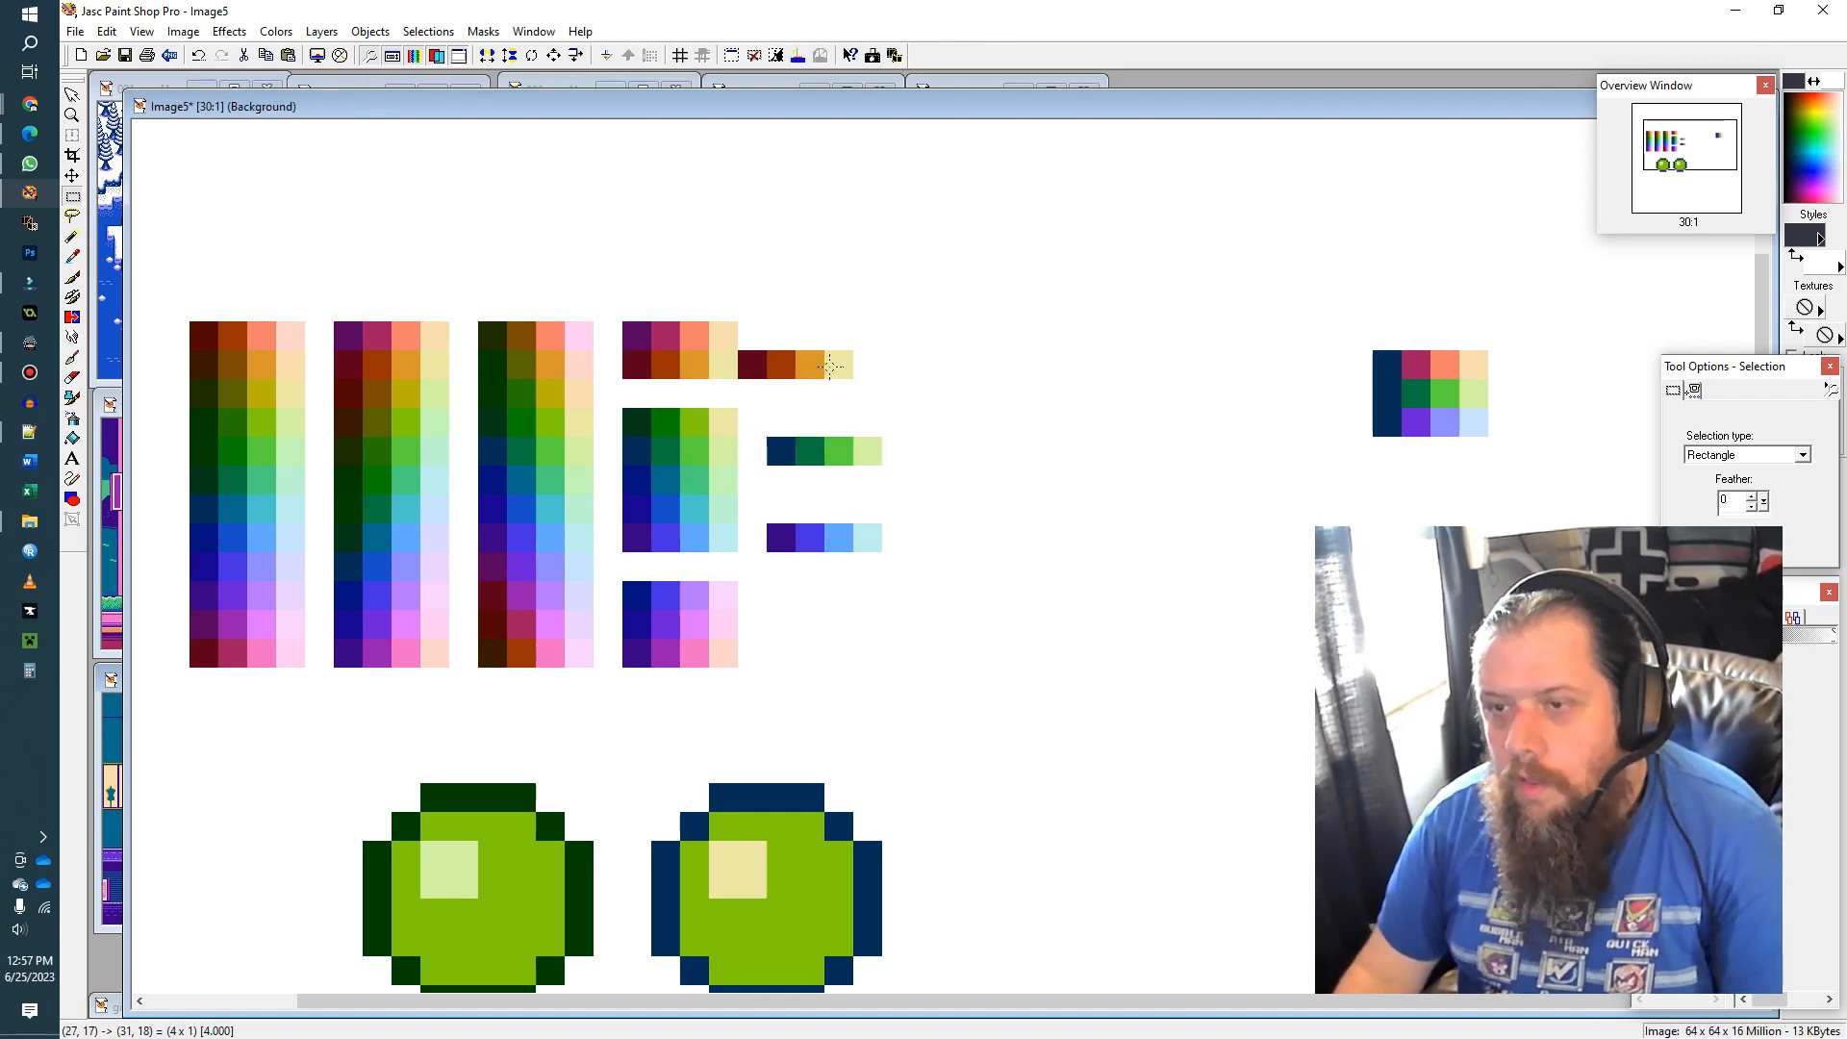
{"action": "left_click", "coordinate": [824, 366]}
{"action": "left_click_drag", "start_coordinate": [630, 614], "coordinate": [739, 637]}
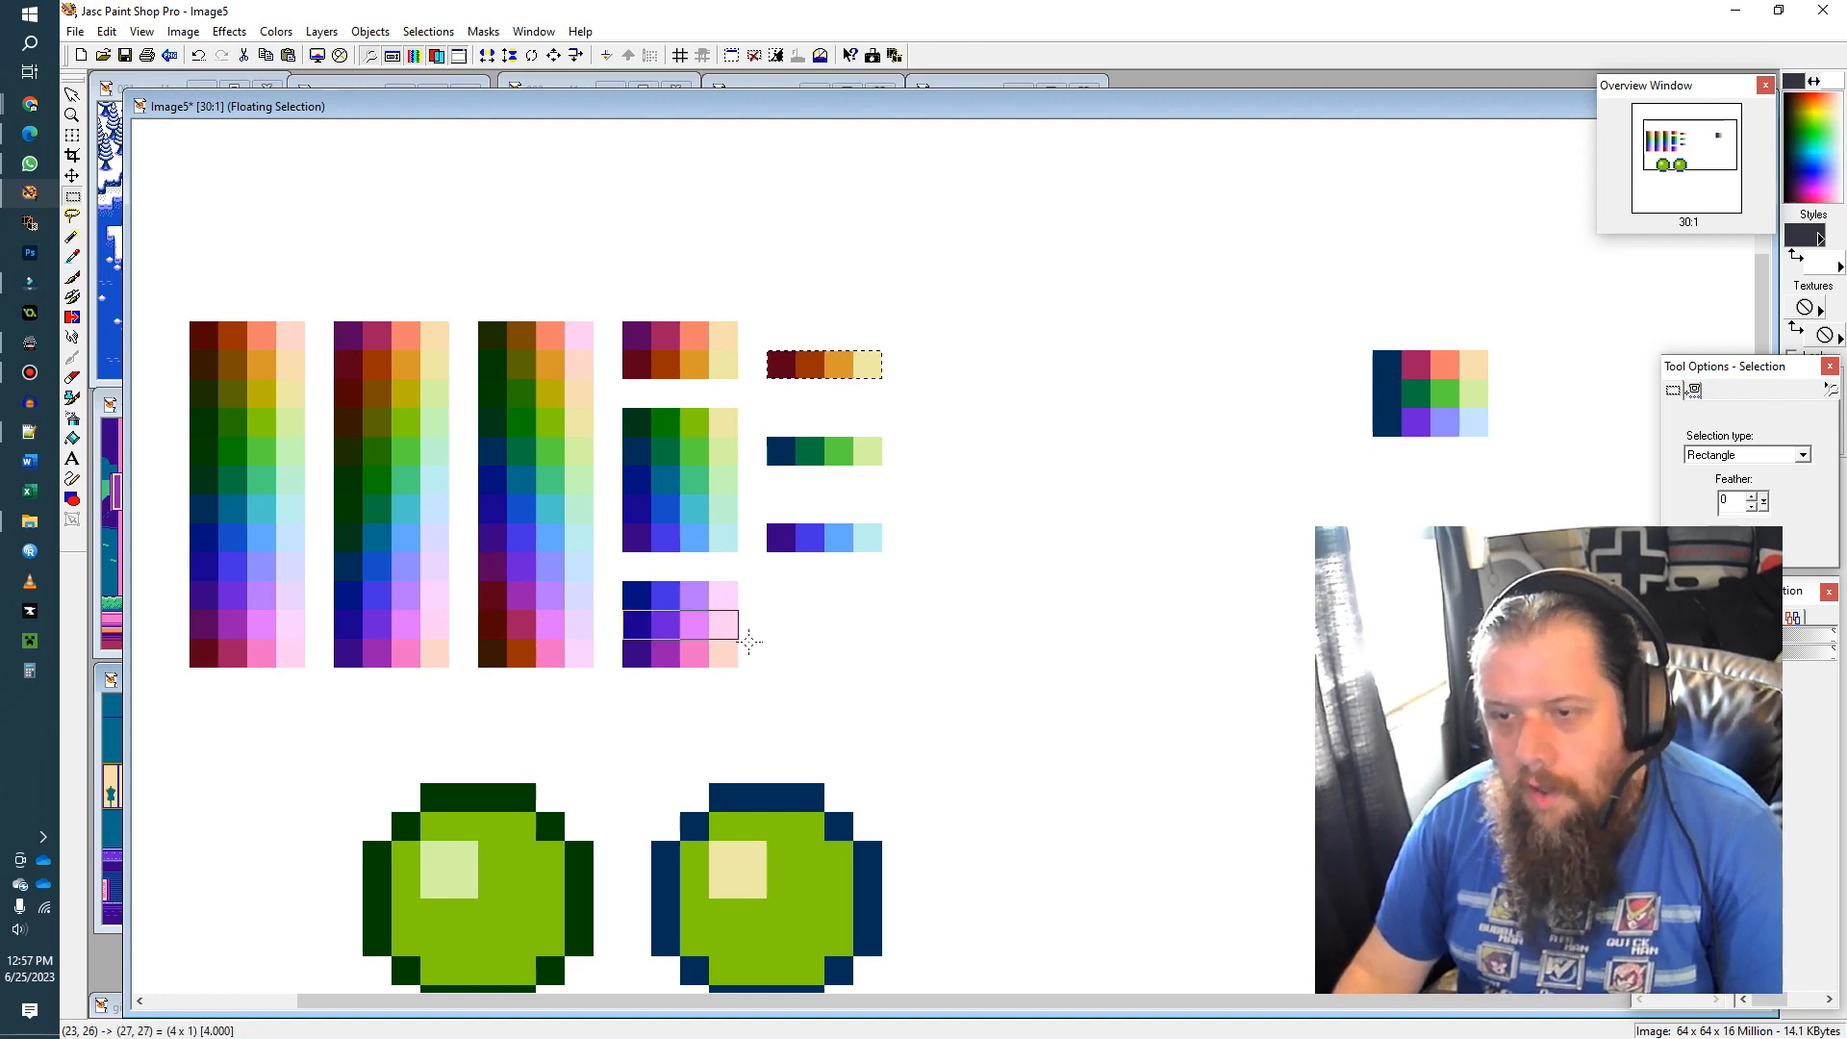
{"action": "key", "text": "ctrl+c"}
{"action": "key", "text": "ctrl+e"}
{"action": "left_click", "coordinate": [825, 624]}
{"action": "left_click", "coordinate": [1059, 608]}
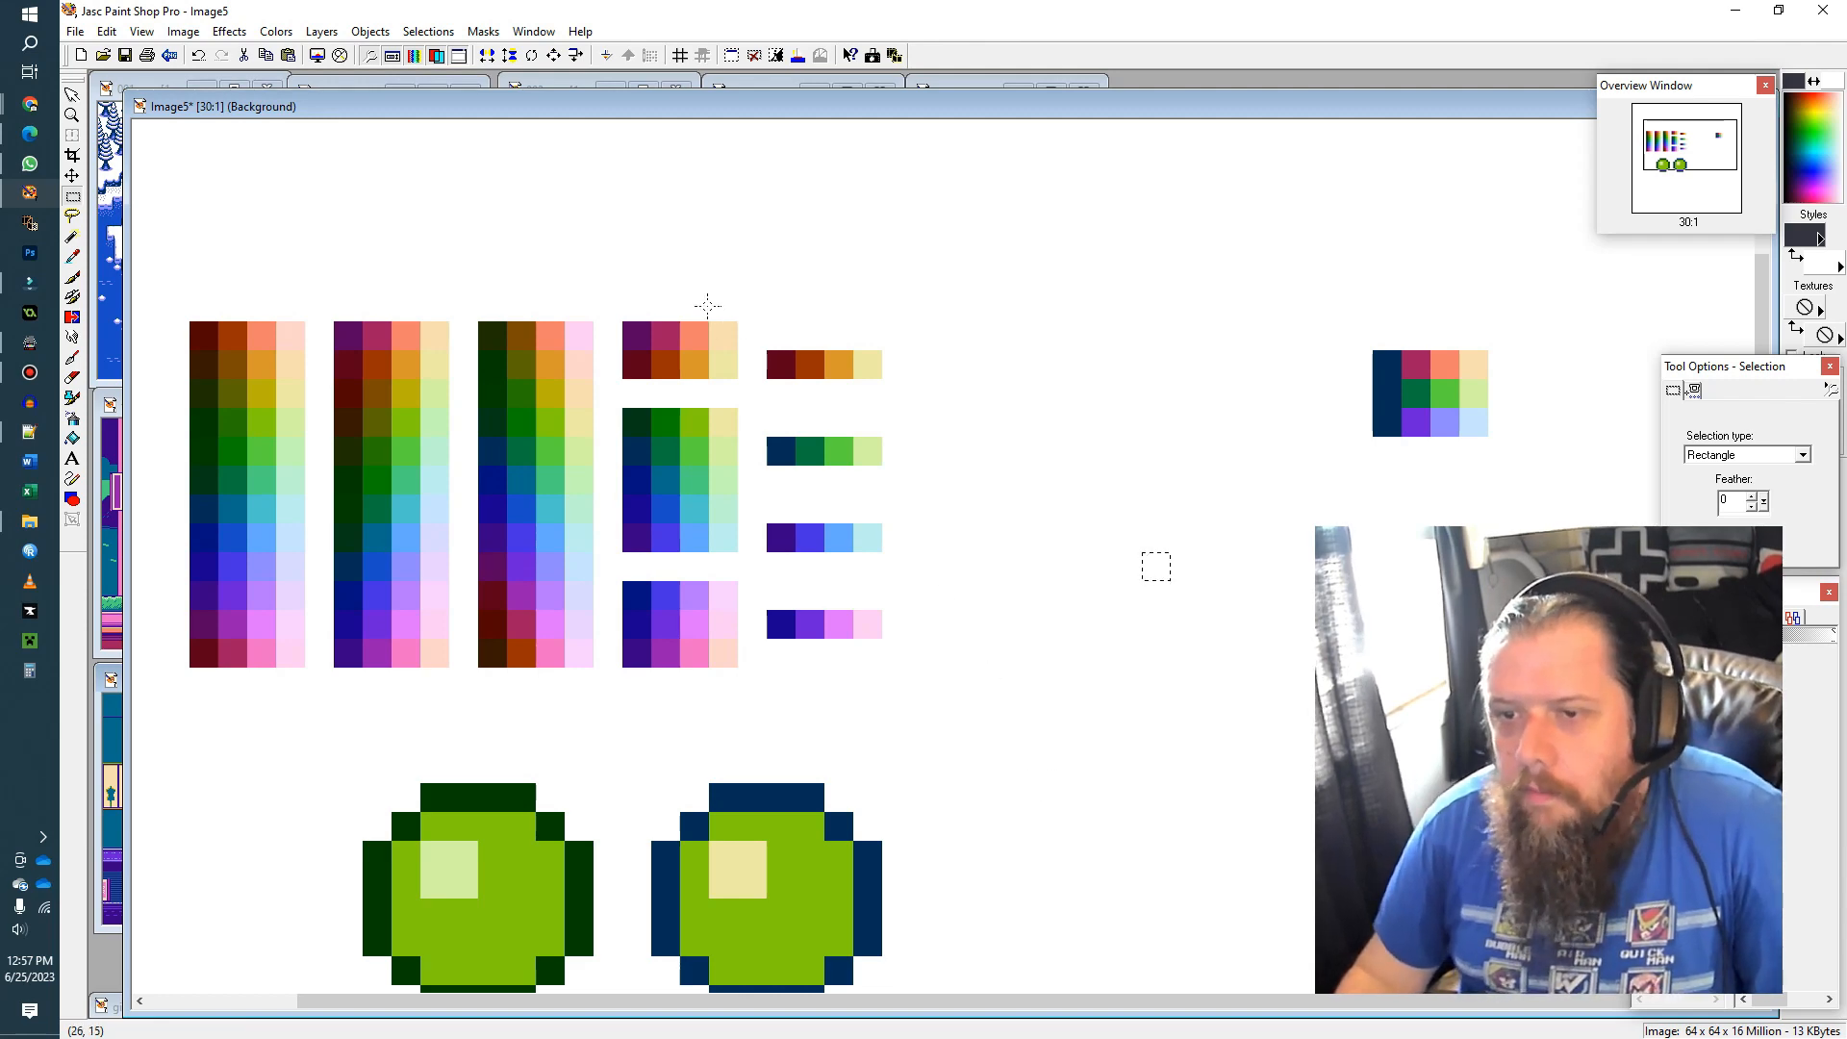
Step: Stack the four copied ramps into one compact four-row palette with red on top and pink at the bottom, and deselect it
{"action": "left_click_drag", "start_coordinate": [774, 360], "coordinate": [871, 425]}
{"action": "left_click_drag", "start_coordinate": [766, 526], "coordinate": [866, 461]}
{"action": "left_click_drag", "start_coordinate": [767, 611], "coordinate": [864, 512]}
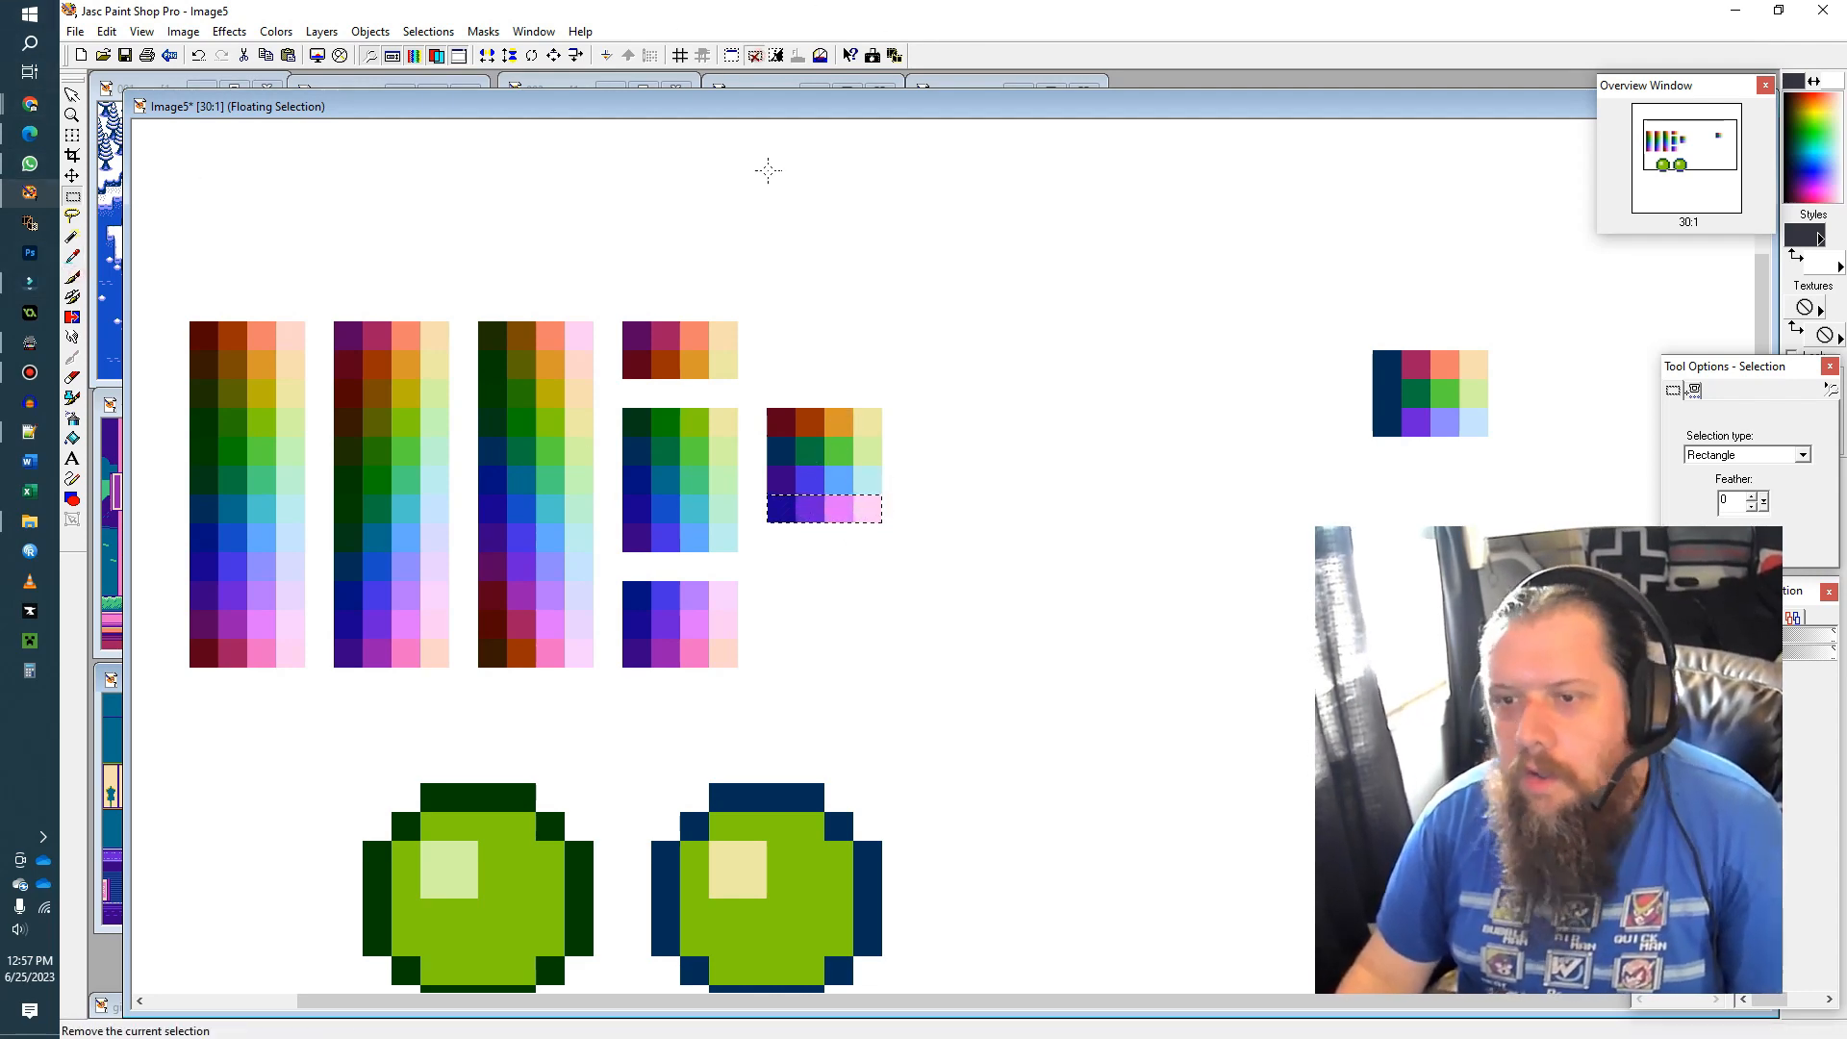
{"action": "left_click", "coordinate": [754, 55]}
Step: Brush the third ramp's dark purple over all four ramps' darkest pixels, and move the four-row palette below the stored three-row palette
{"action": "left_click", "coordinate": [72, 277]}
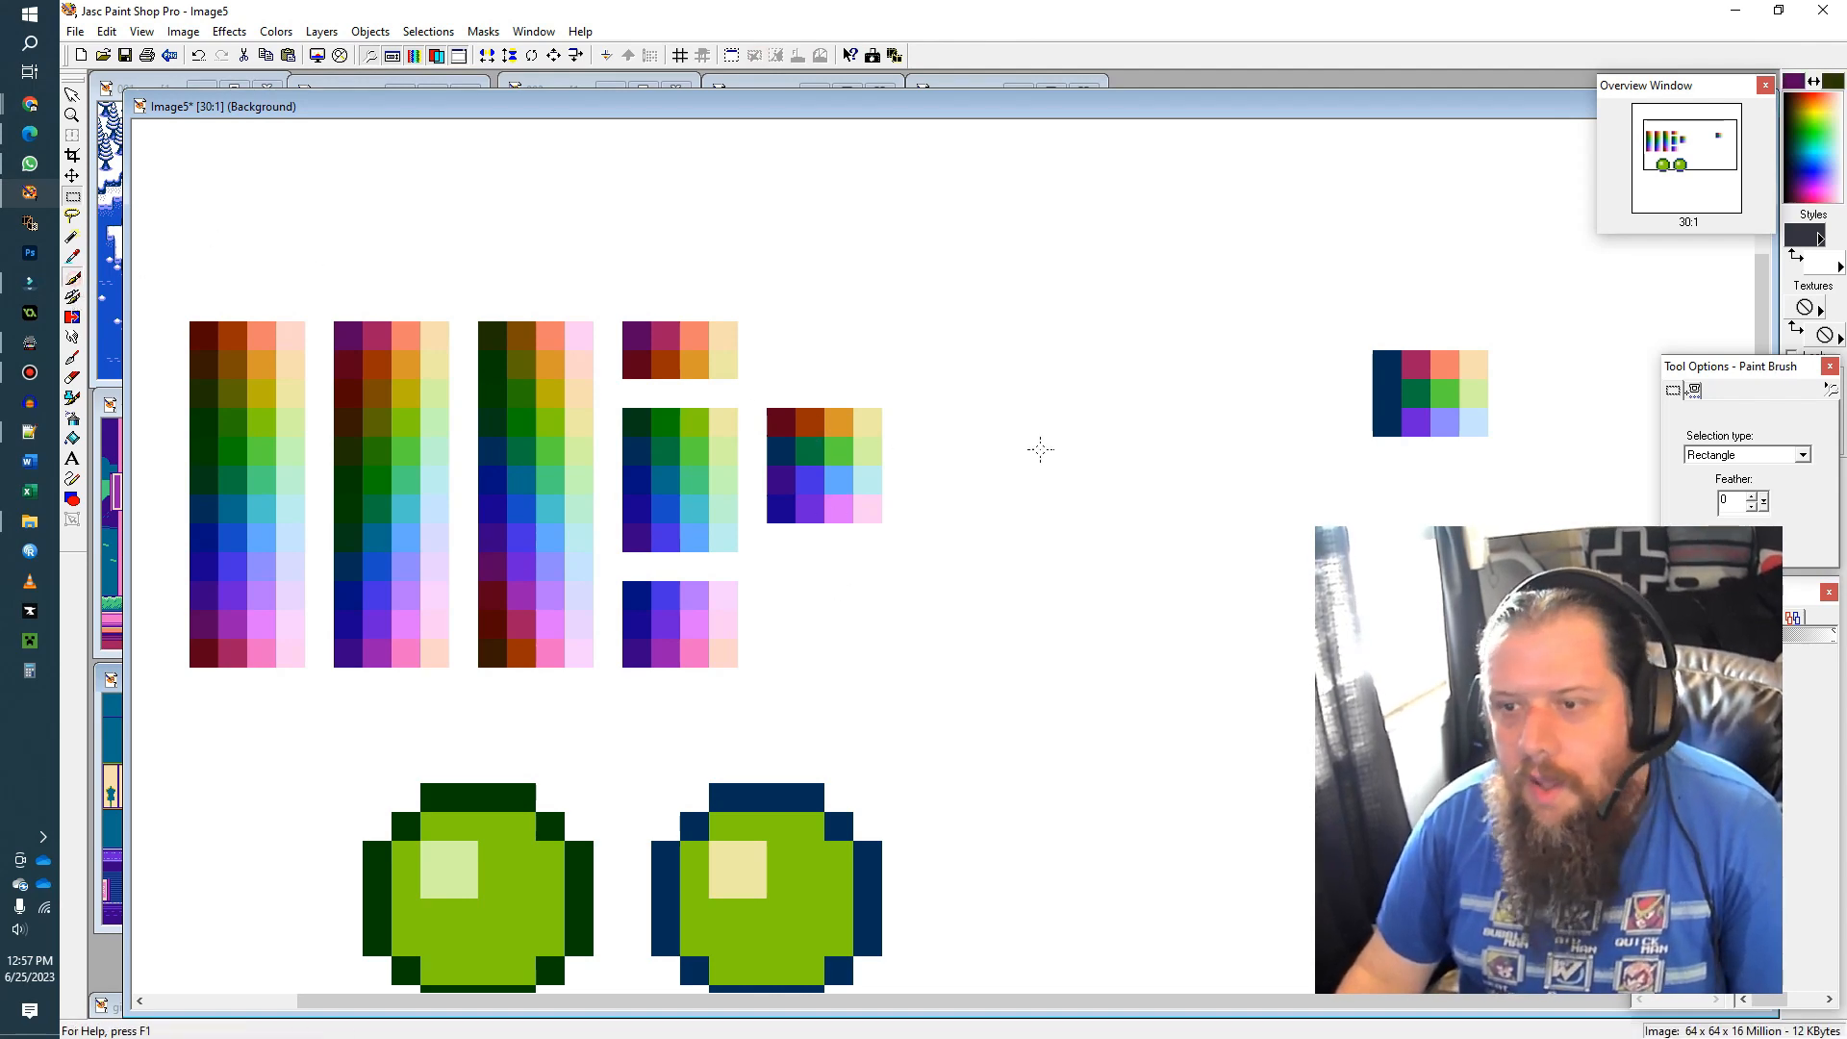
{"action": "left_click", "coordinate": [789, 468], "text": "ctrl"}
{"action": "mouse_move", "coordinate": [786, 479]}
{"action": "left_mouse_down"}
{"action": "mouse_move", "coordinate": [781, 423]}
{"action": "mouse_move", "coordinate": [793, 521]}
{"action": "left_mouse_up"}
{"action": "key", "text": "ctrl+z"}
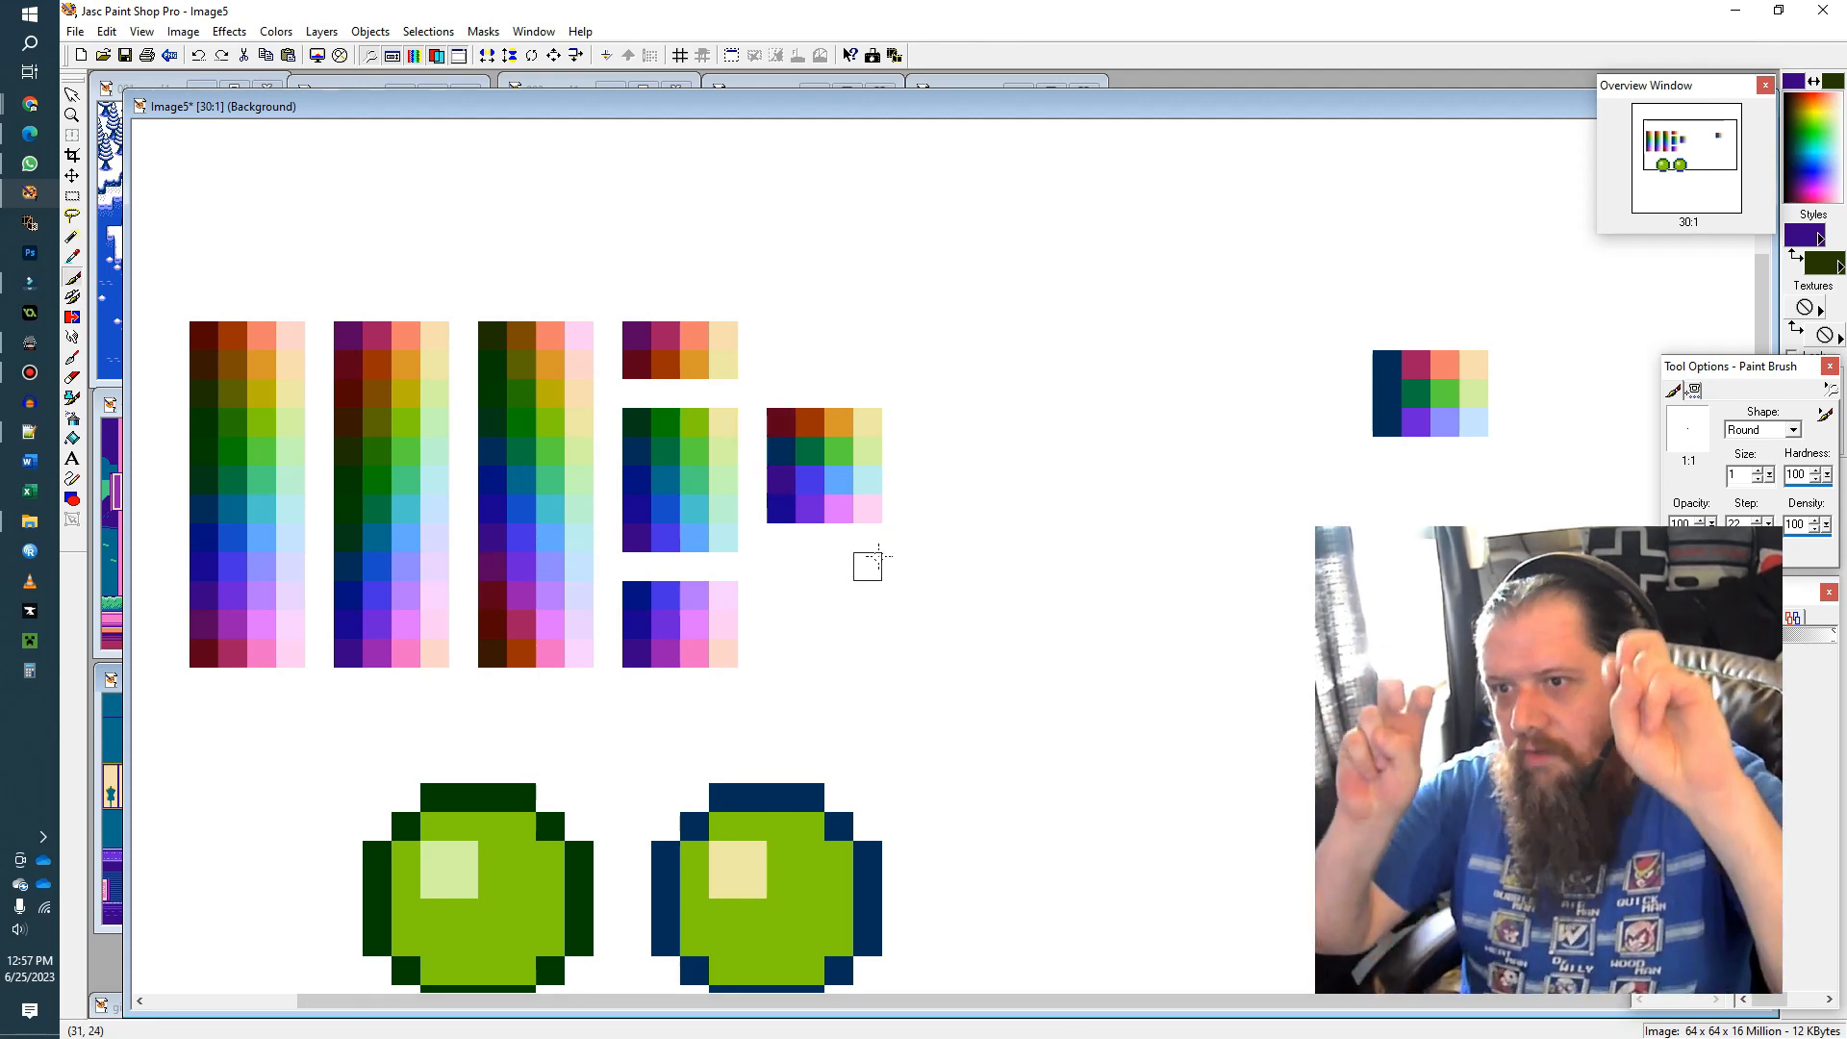
{"action": "left_click_drag", "start_coordinate": [777, 420], "coordinate": [789, 520]}
{"action": "key", "text": "ctrl+z"}
{"action": "left_click_drag", "start_coordinate": [777, 422], "coordinate": [782, 507]}
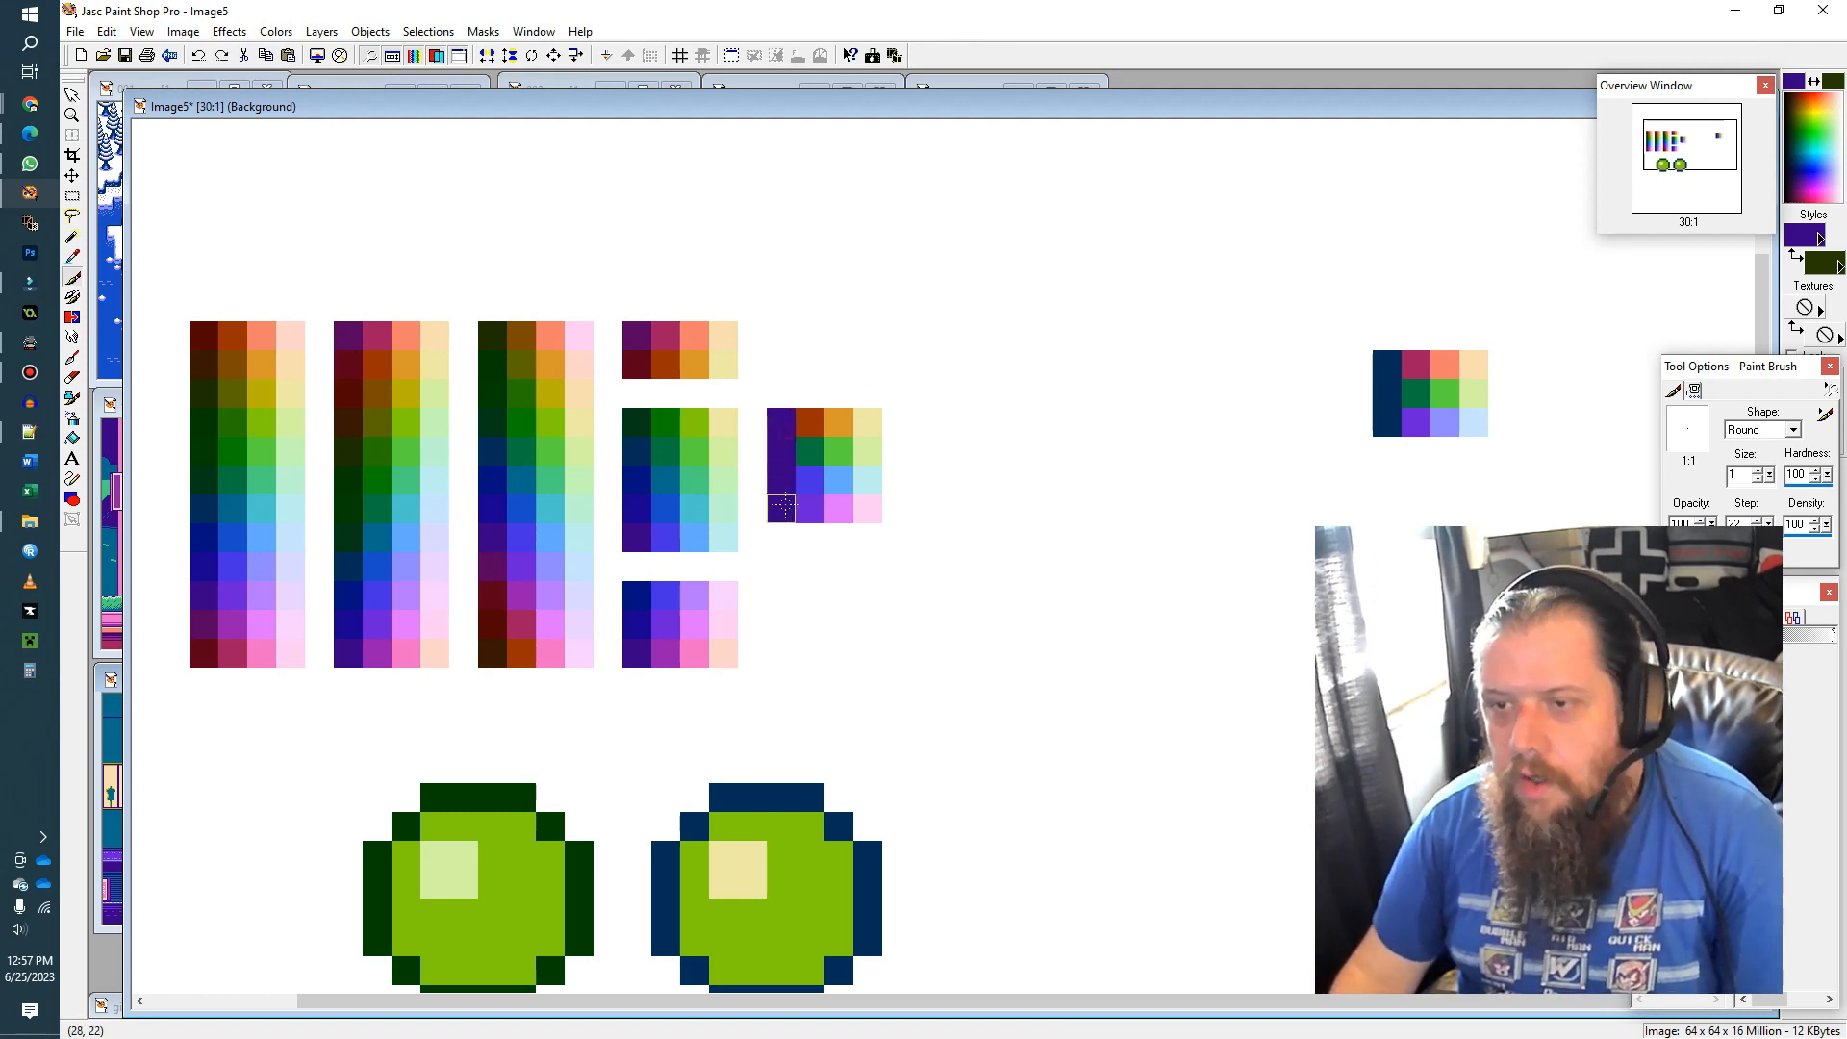
{"action": "left_click", "coordinate": [72, 197]}
{"action": "mouse_move", "coordinate": [767, 408]}
{"action": "left_mouse_down"}
{"action": "mouse_move", "coordinate": [854, 525]}
{"action": "mouse_move", "coordinate": [1397, 582]}
{"action": "mouse_move", "coordinate": [1455, 557]}
{"action": "mouse_move", "coordinate": [1426, 586]}
{"action": "left_mouse_up"}
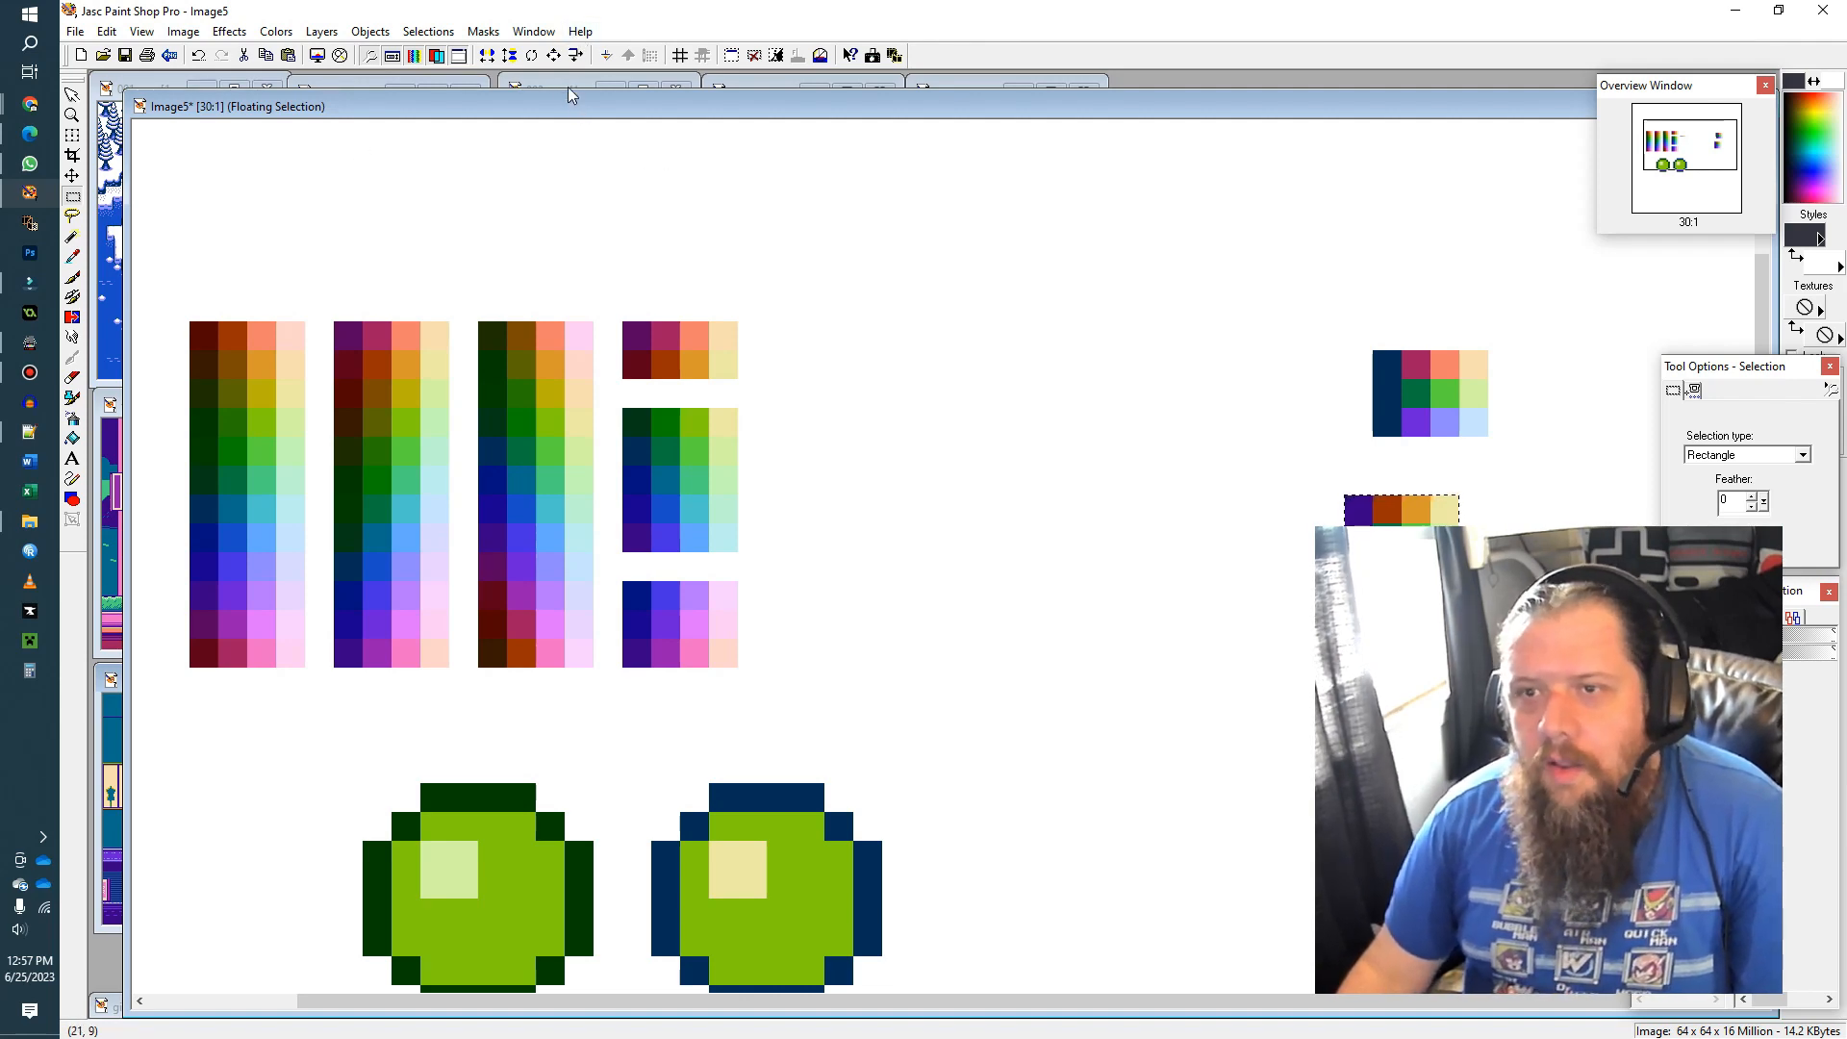
Step: Bring up 003b.png at 1:1 zoom and examine the brown and gray colors of the tree trunks
{"action": "left_click_drag", "start_coordinate": [565, 98], "coordinate": [569, 138]}
{"action": "left_click", "coordinate": [745, 95]}
{"action": "scroll", "coordinate": [803, 216], "scroll_direction": "up", "scroll_amount": 6}
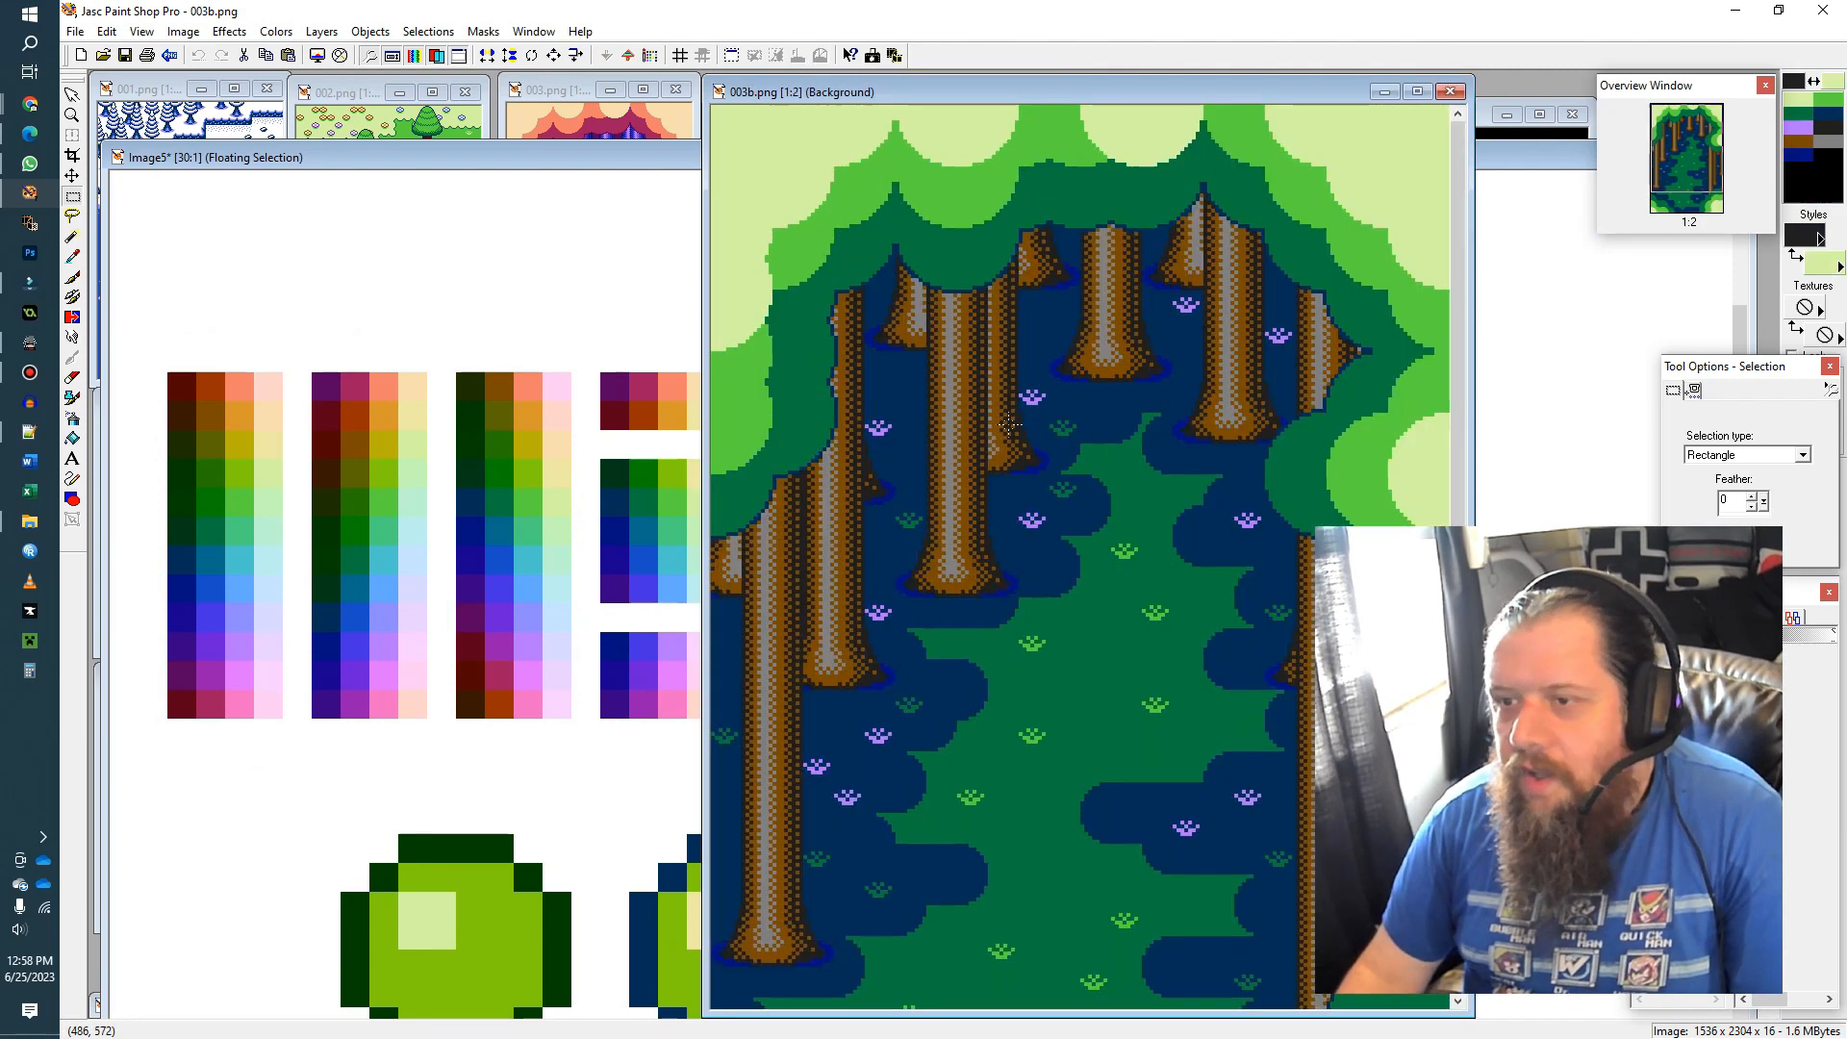
{"action": "scroll", "coordinate": [991, 408], "scroll_direction": "up", "scroll_amount": 1}
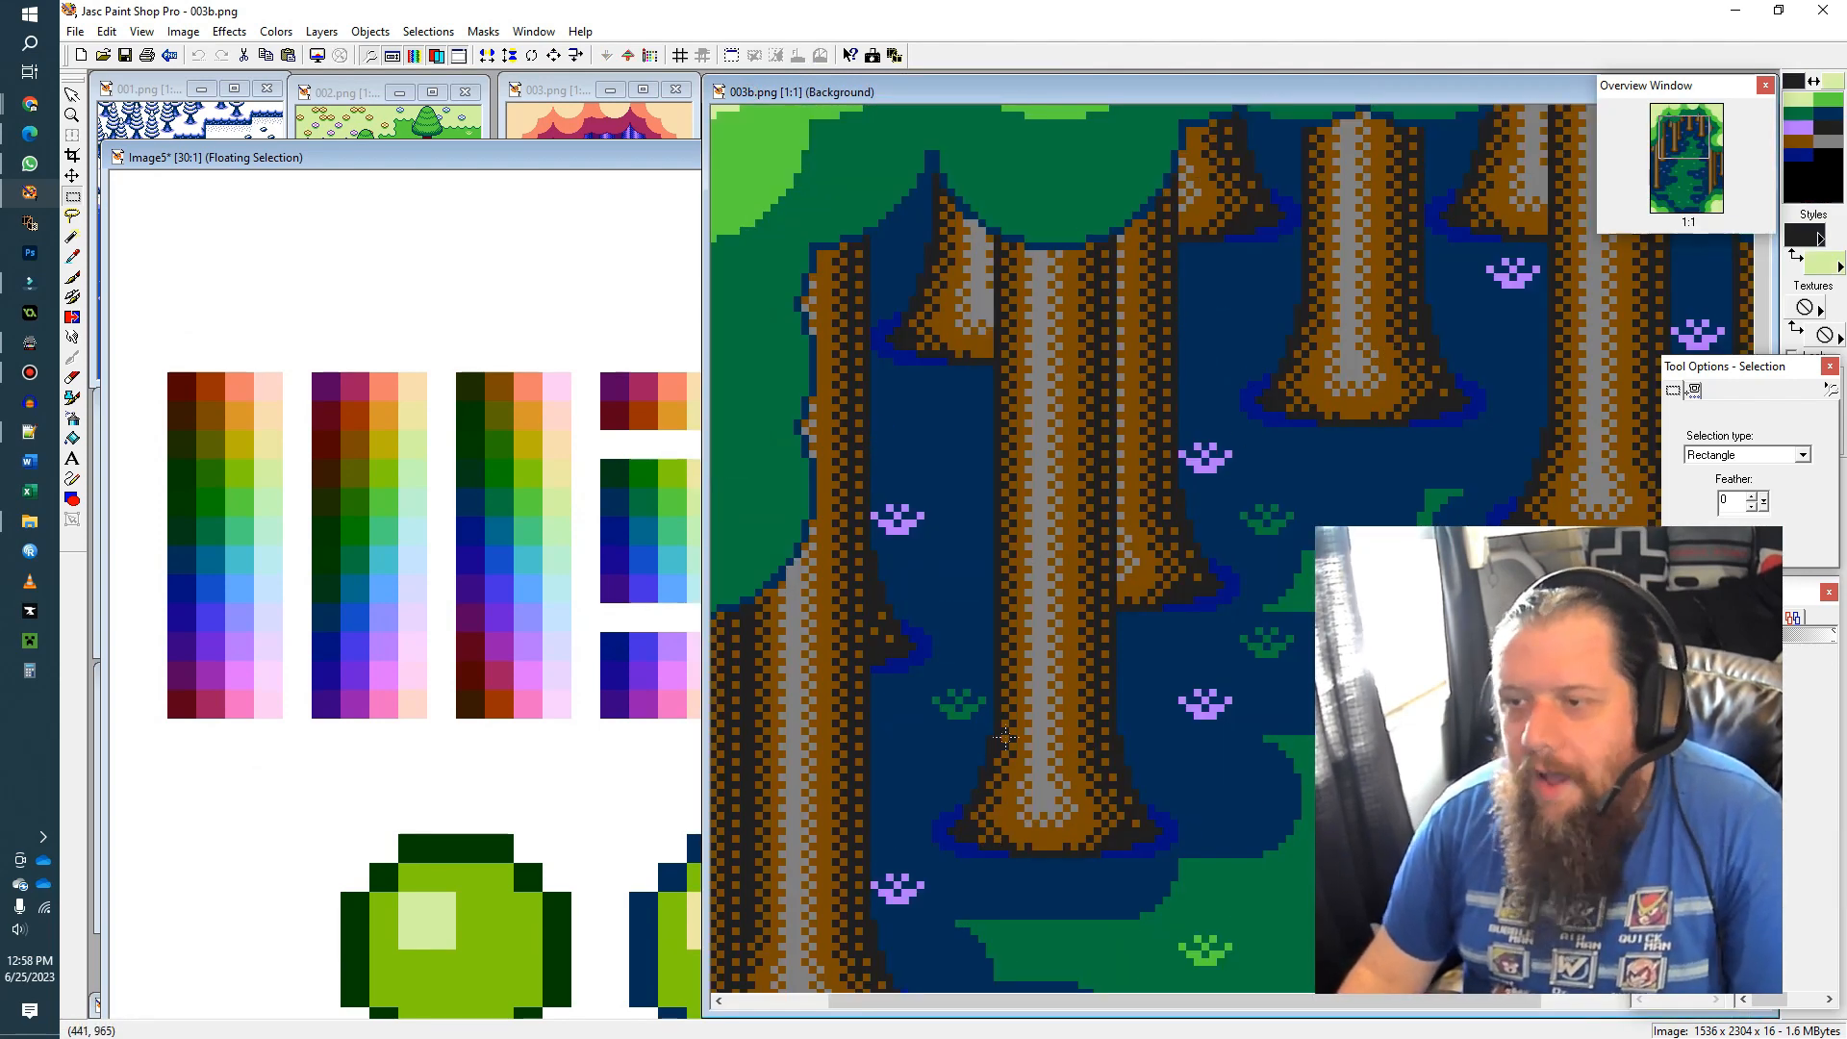
{"action": "scroll", "coordinate": [991, 808], "scroll_direction": "down", "scroll_amount": 2}
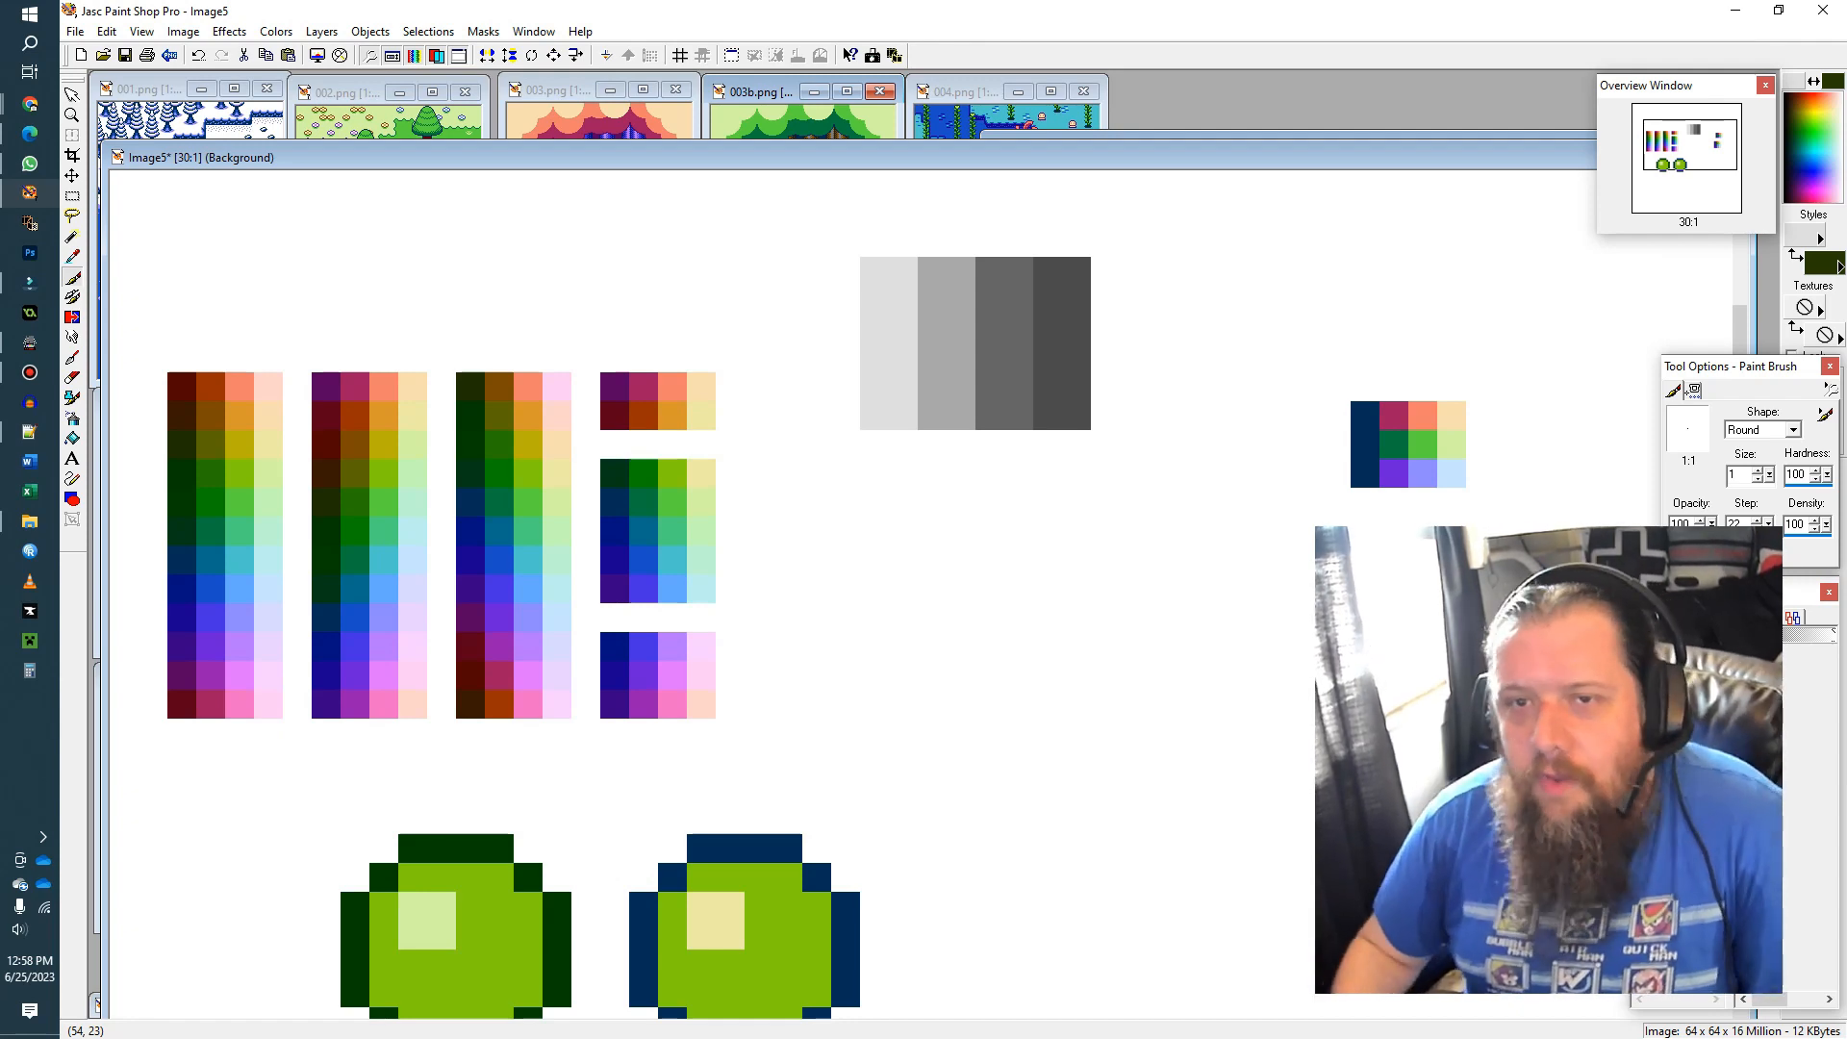
Step: Move the palette image aside, enlarge test_02.psp to 3:1 to examine its night-street colors, and return it to its place
{"action": "left_click_drag", "start_coordinate": [313, 165], "coordinate": [1459, 192]}
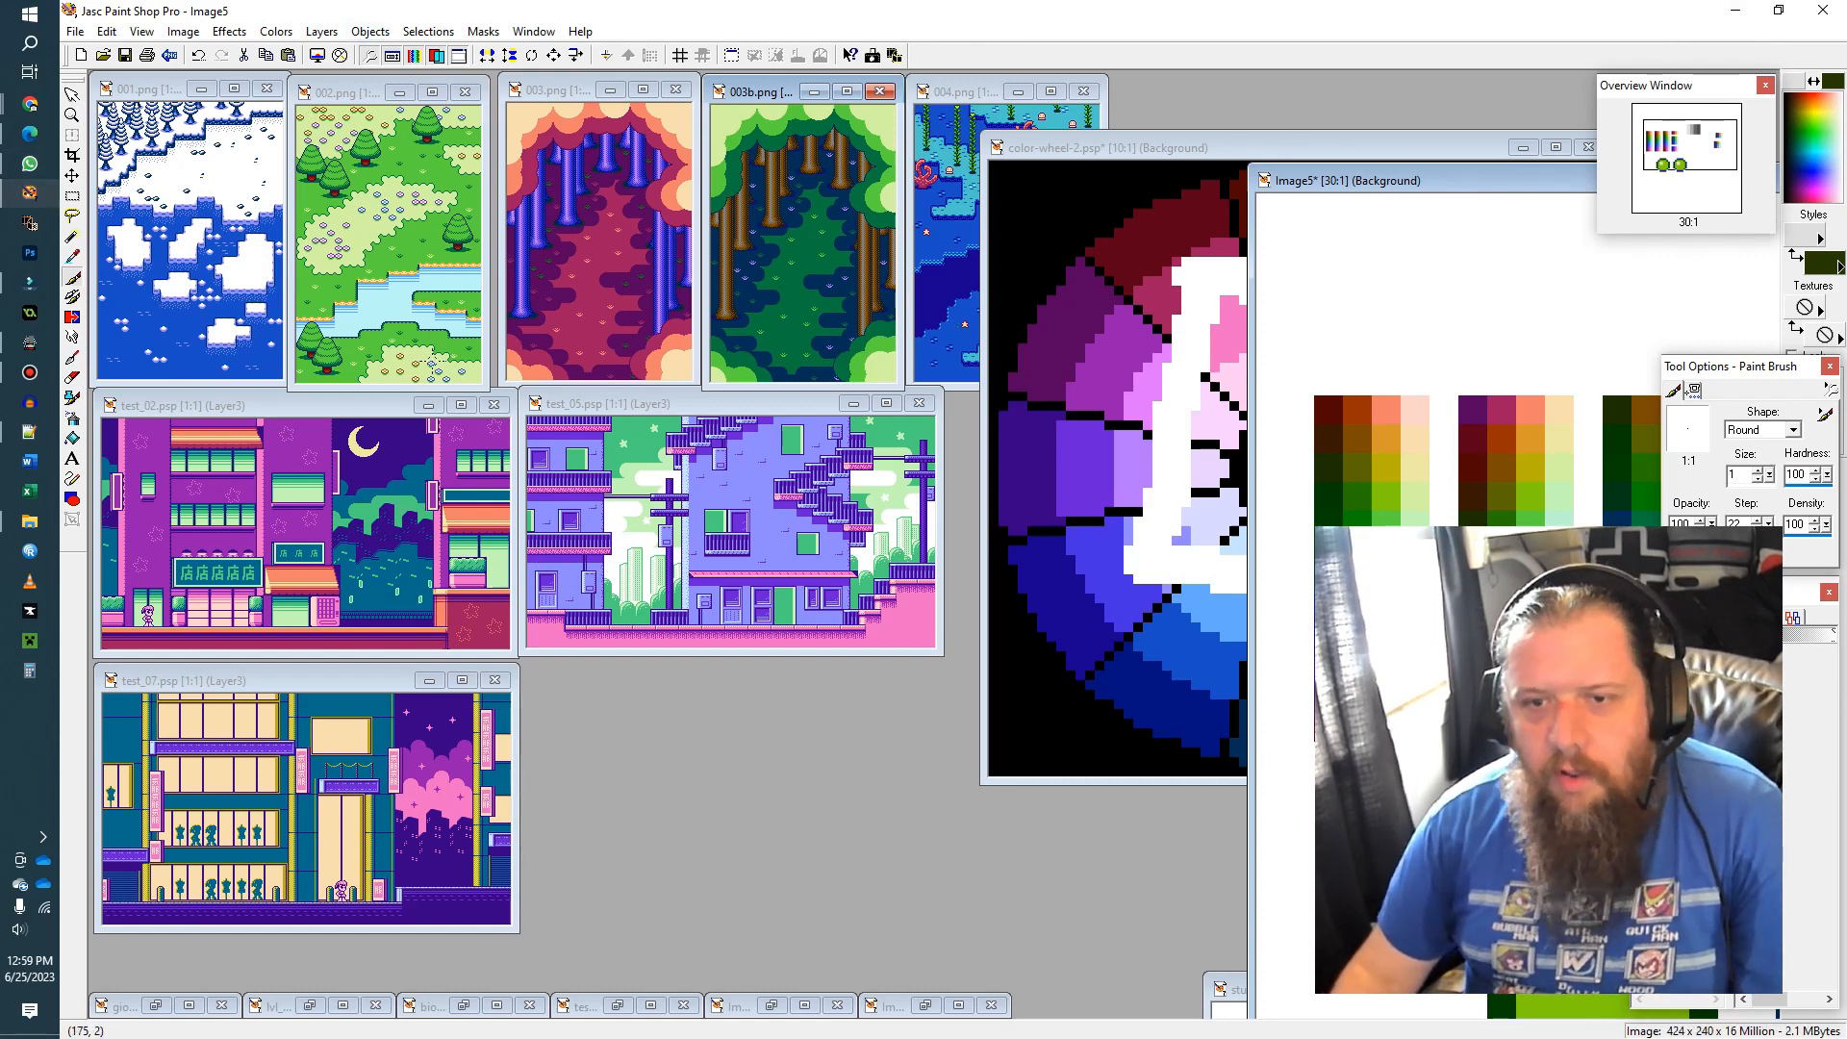
{"action": "left_click_drag", "start_coordinate": [367, 407], "coordinate": [347, 209]}
{"action": "scroll", "coordinate": [309, 313], "scroll_direction": "up", "scroll_amount": 2}
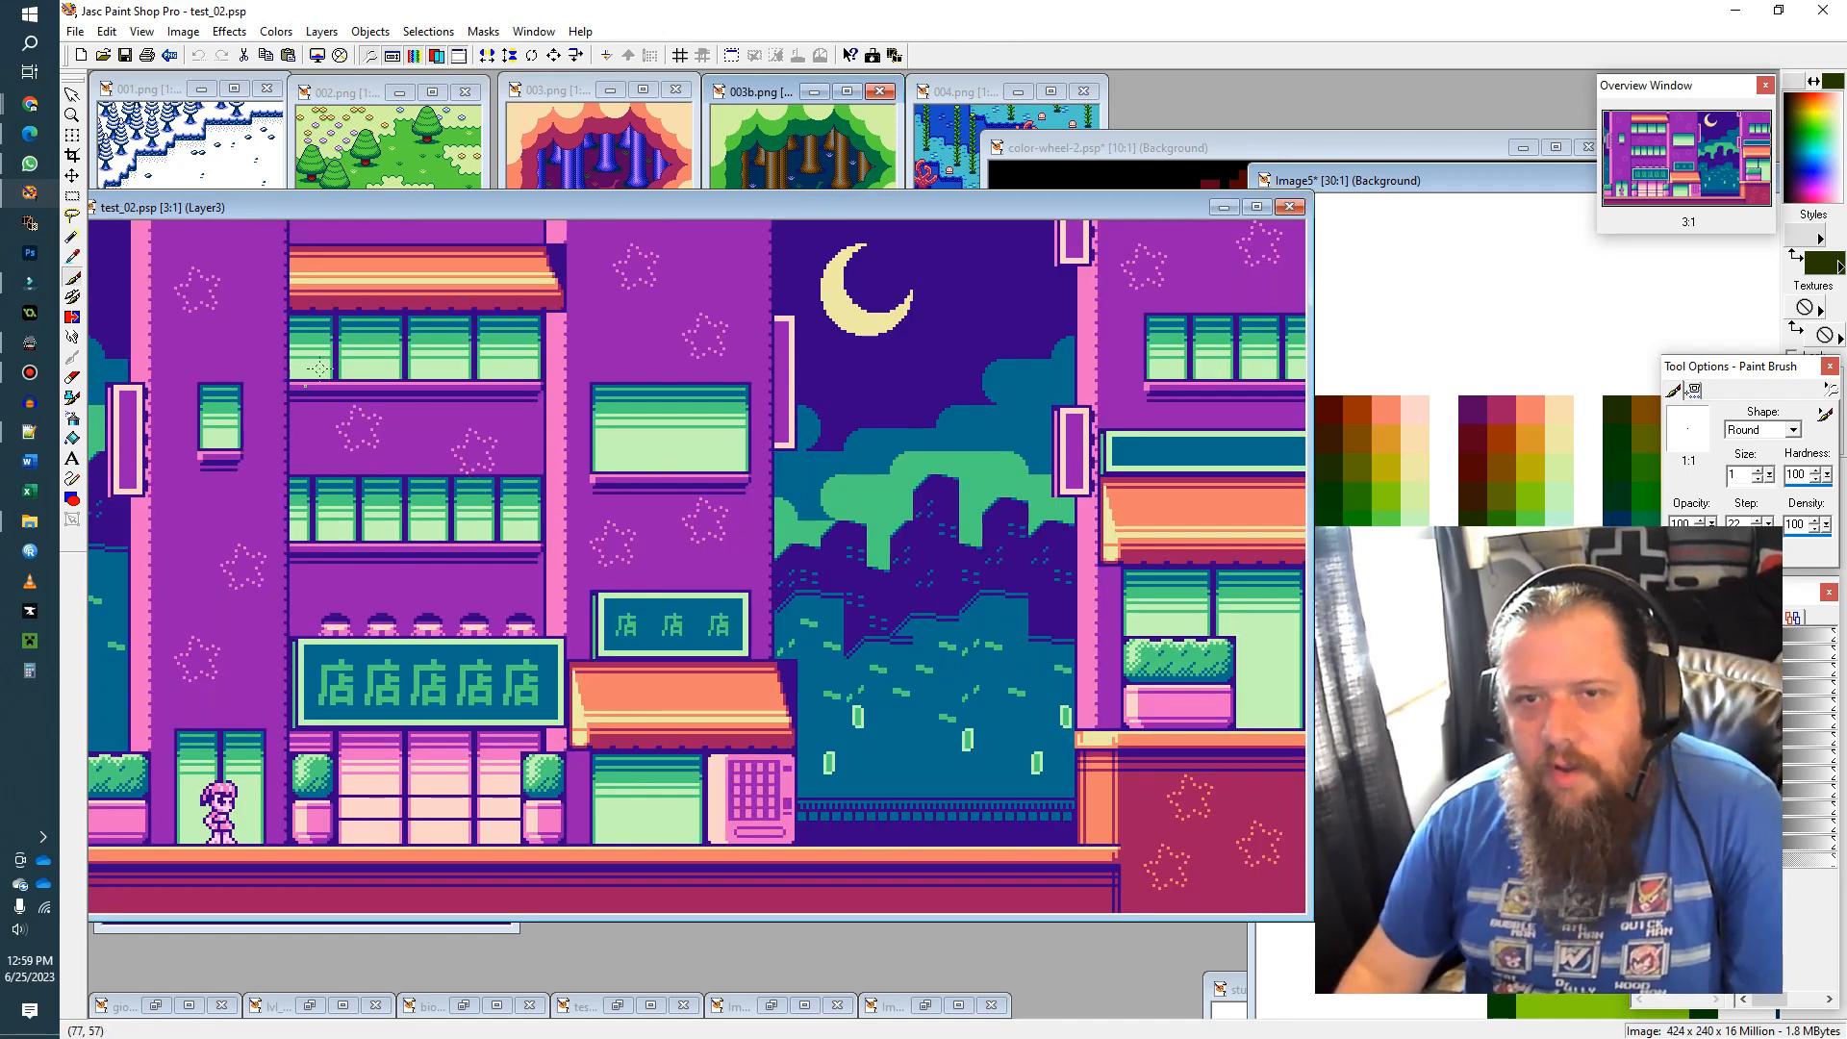
{"action": "scroll", "coordinate": [318, 368], "scroll_direction": "down", "scroll_amount": 2}
{"action": "left_click_drag", "start_coordinate": [267, 212], "coordinate": [285, 404]}
Step: Enlarge 004.png to examine the colors of its underwater scene, and return it to its place in the row
{"action": "left_click_drag", "start_coordinate": [962, 93], "coordinate": [342, 118]}
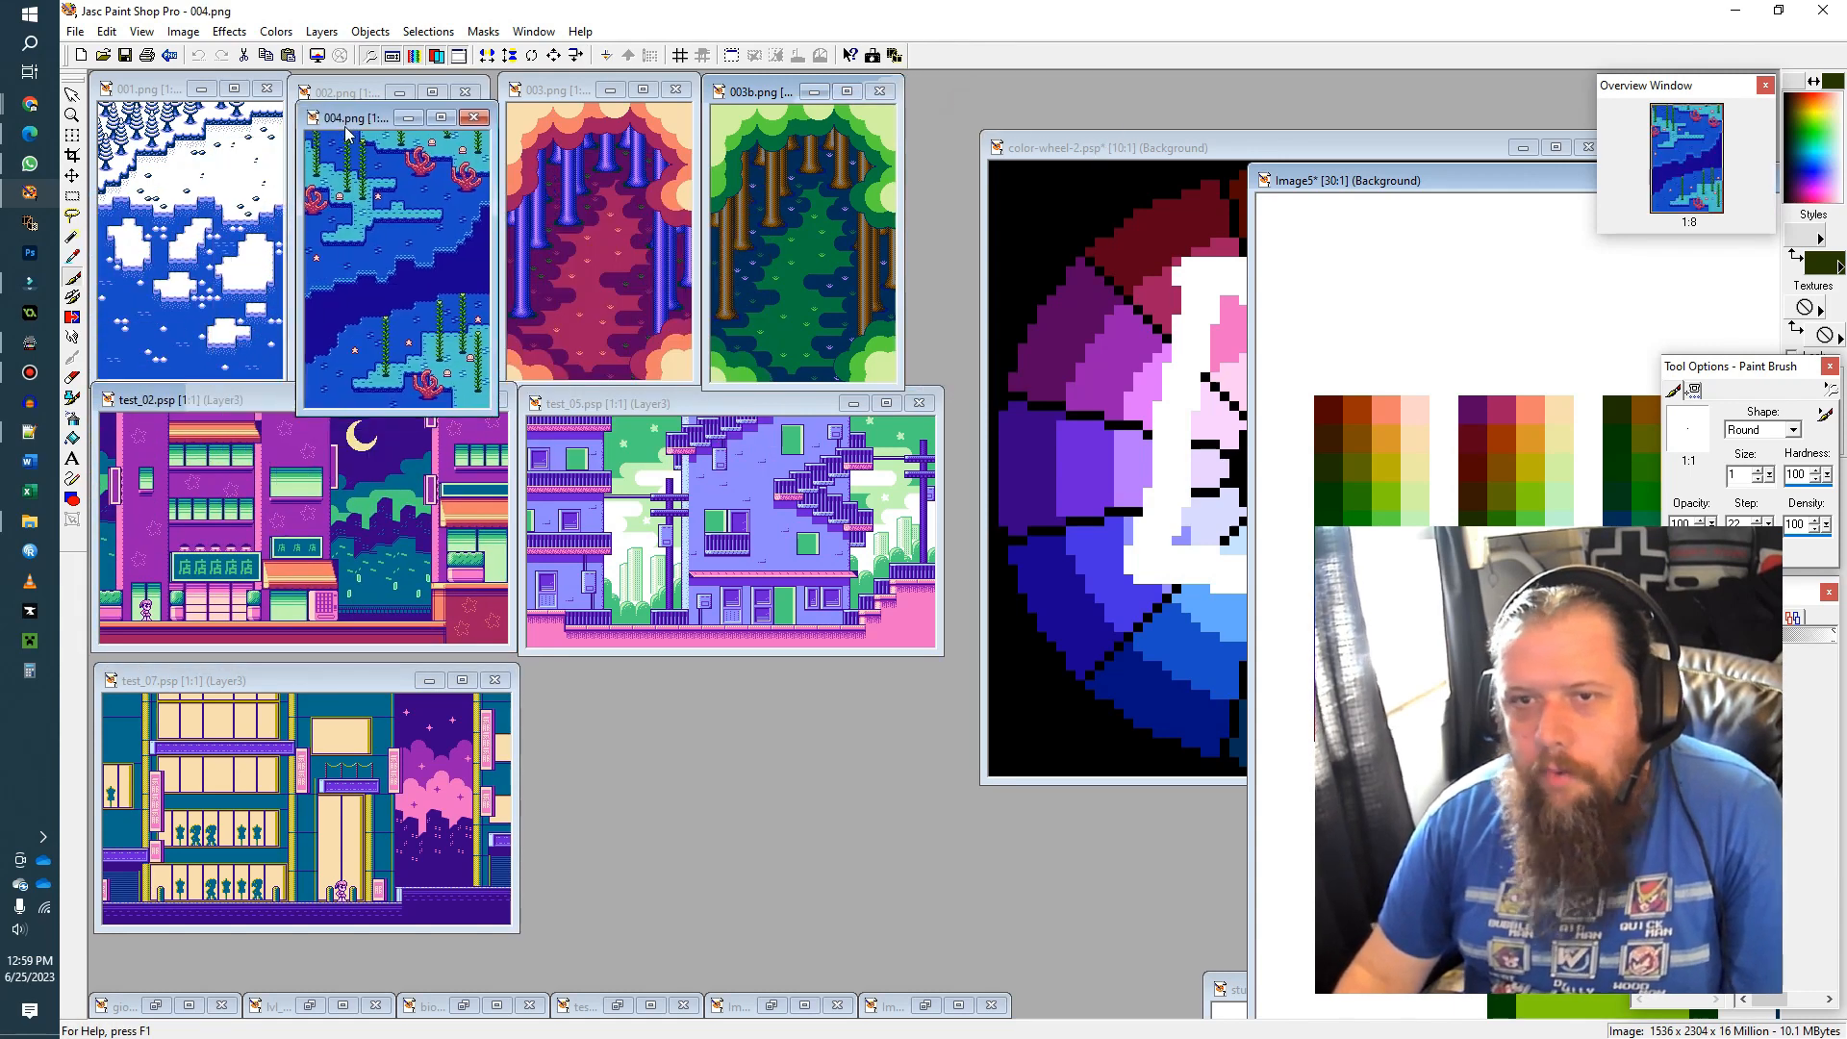
{"action": "scroll", "coordinate": [492, 385], "scroll_direction": "up", "scroll_amount": 2}
{"action": "scroll", "coordinate": [488, 379], "scroll_direction": "up", "scroll_amount": 4}
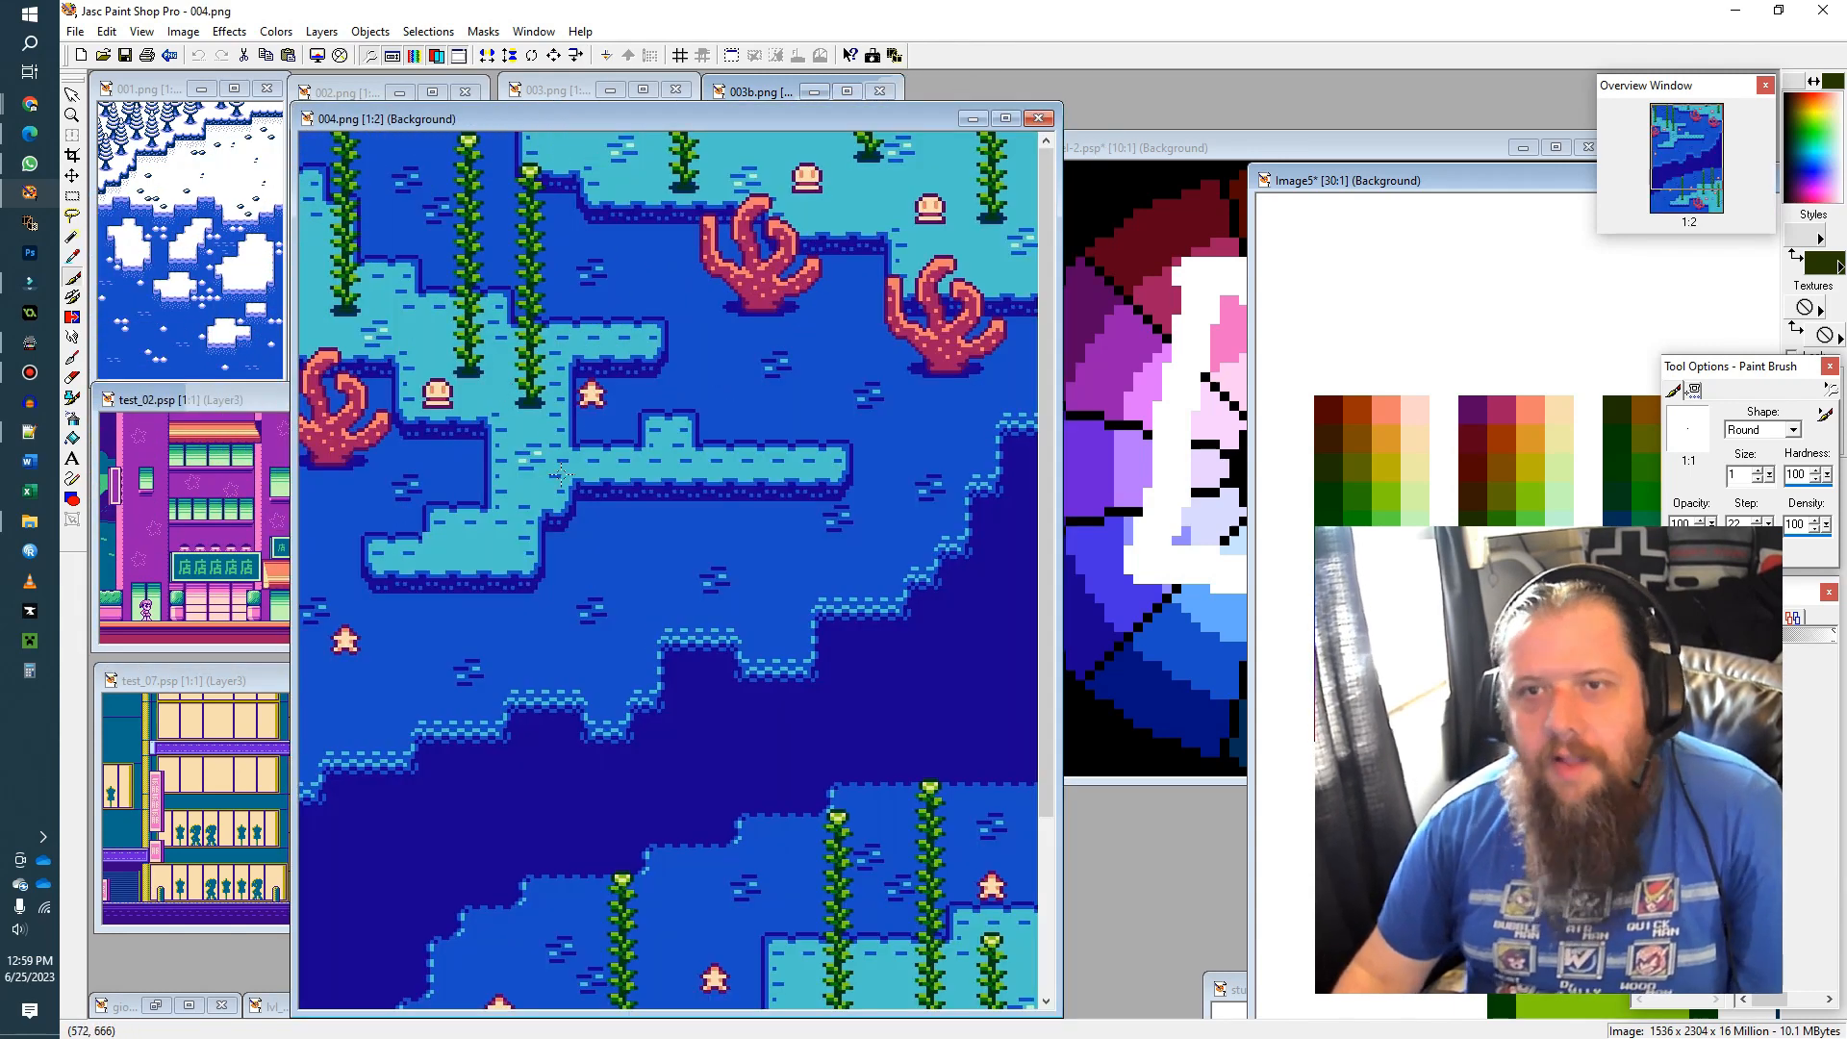
{"action": "scroll", "coordinate": [600, 454], "scroll_direction": "down", "scroll_amount": 3}
{"action": "scroll", "coordinate": [430, 308], "scroll_direction": "down", "scroll_amount": 3}
{"action": "left_click_drag", "start_coordinate": [342, 108], "coordinate": [958, 92]}
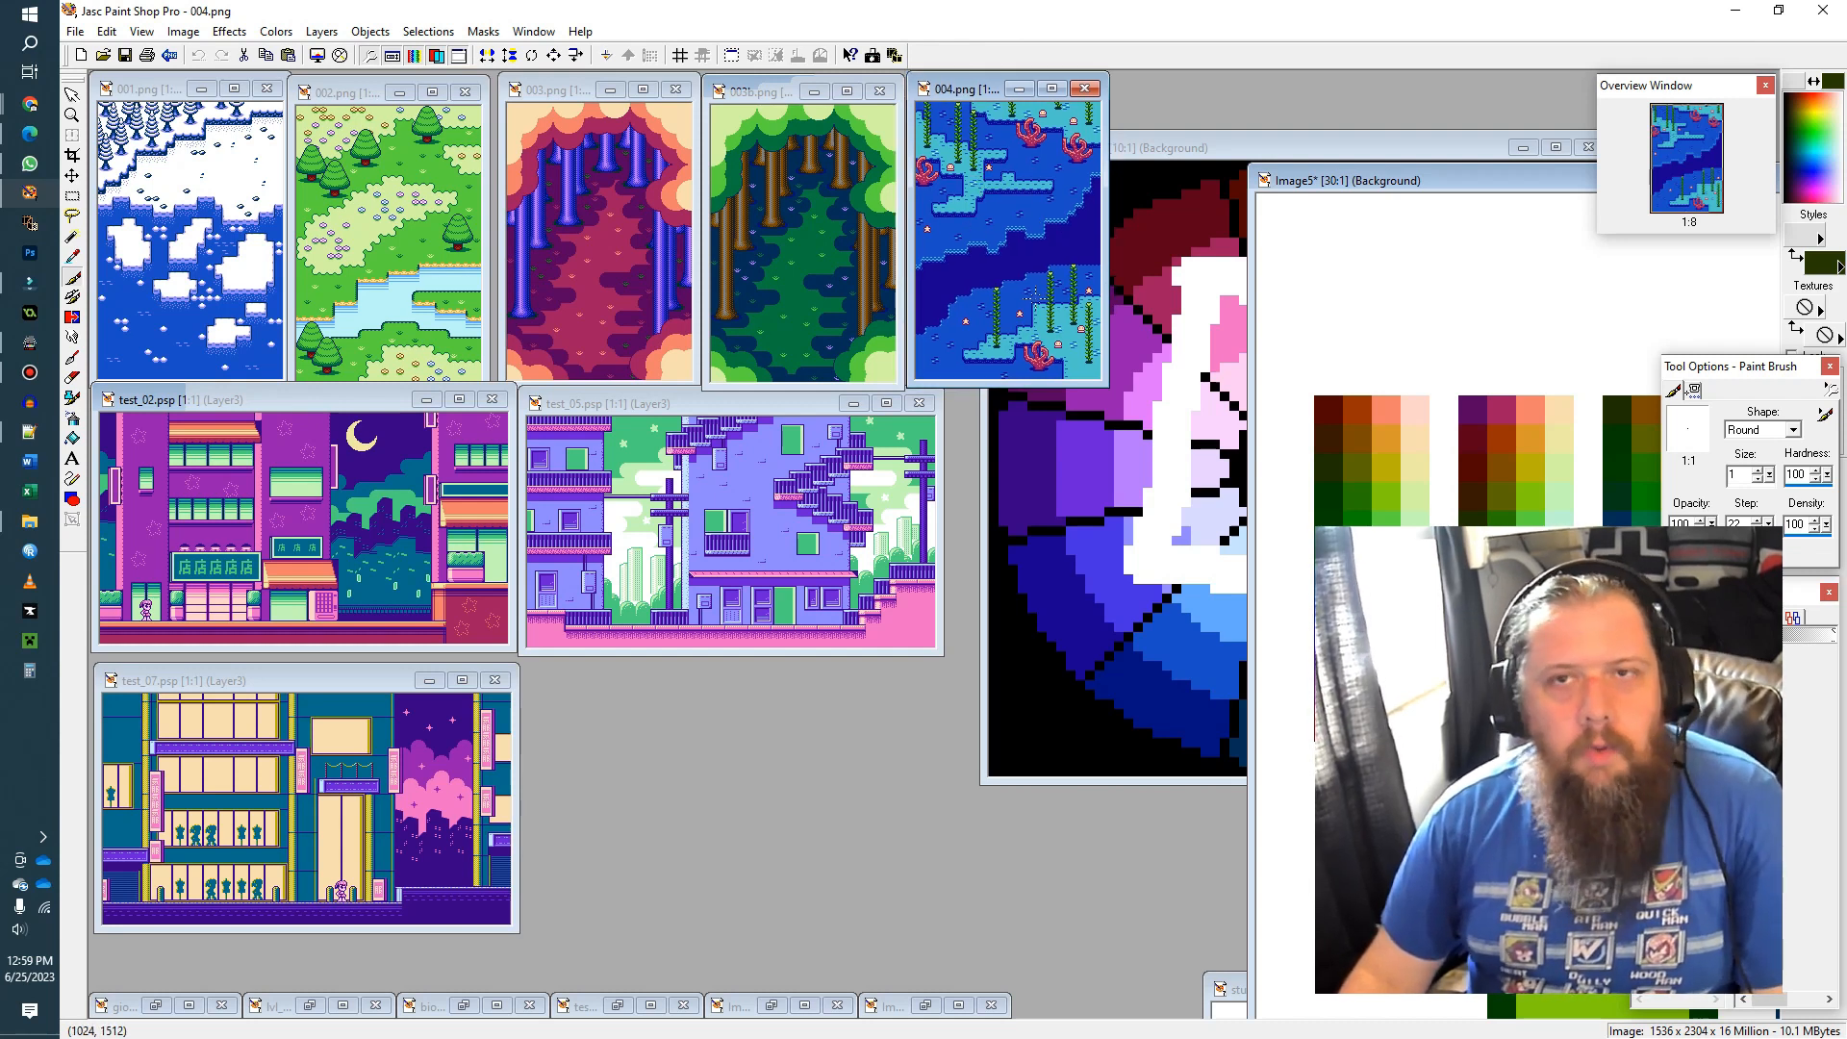